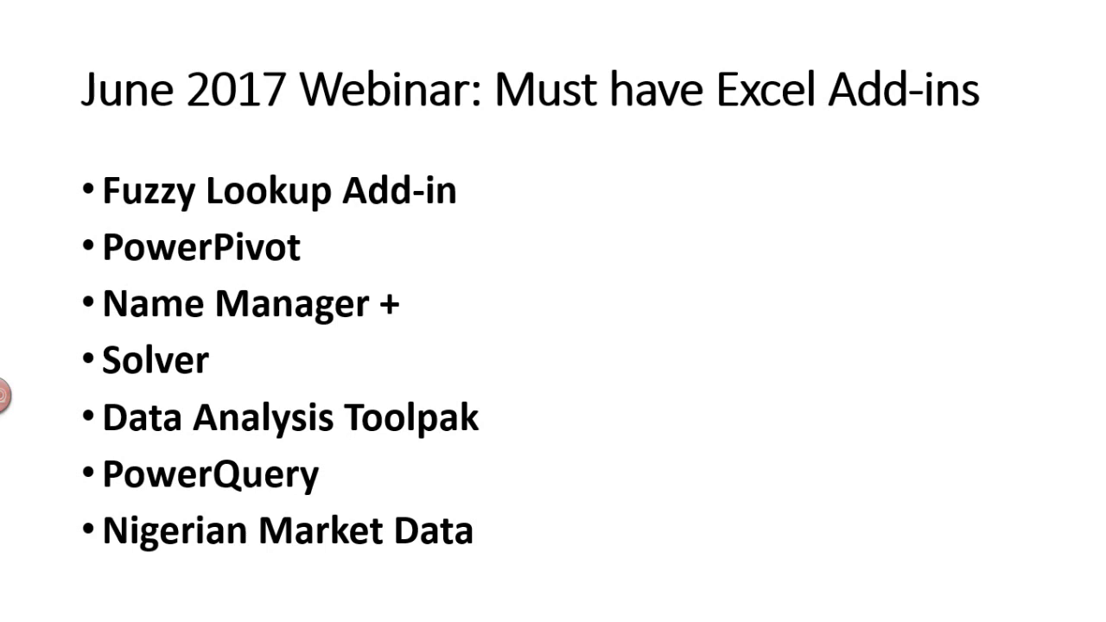
- Exit the add-ins slideshow and bring the fuzzy lookup.xlsx workbook up from the taskbar
{"action": "key", "text": "Escape"}
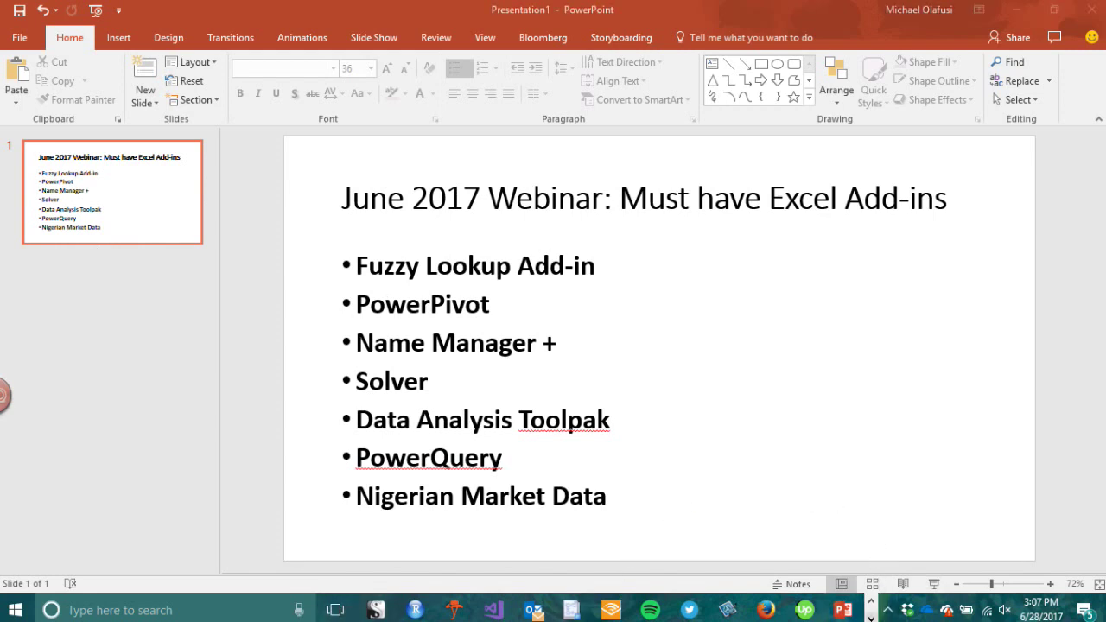
{"action": "left_click", "coordinate": [873, 605]}
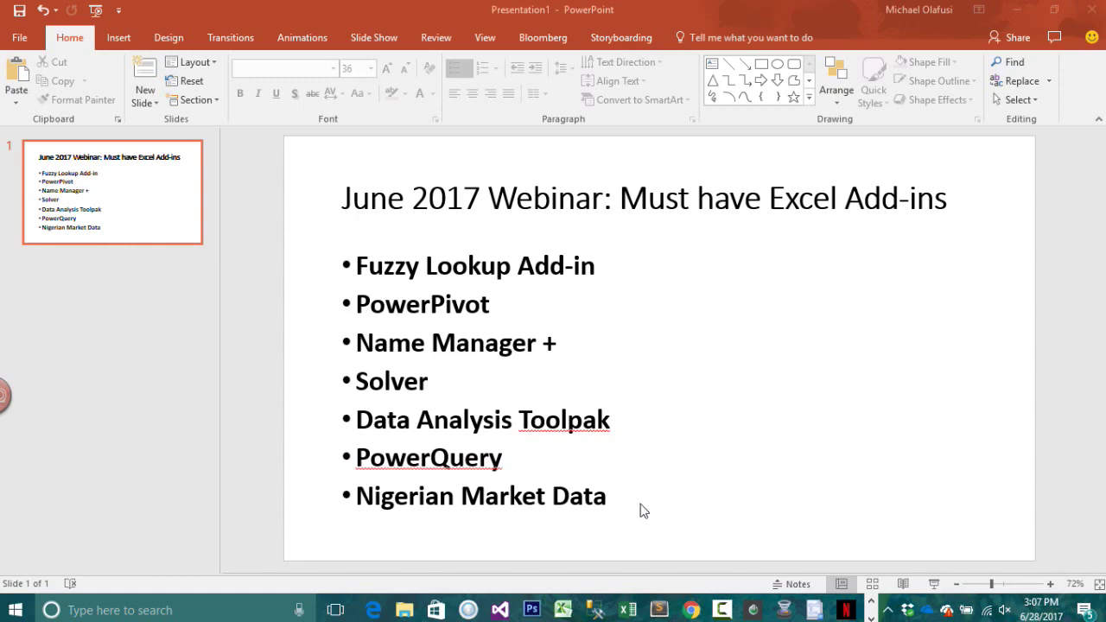
{"action": "mouse_move", "coordinate": [627, 611]}
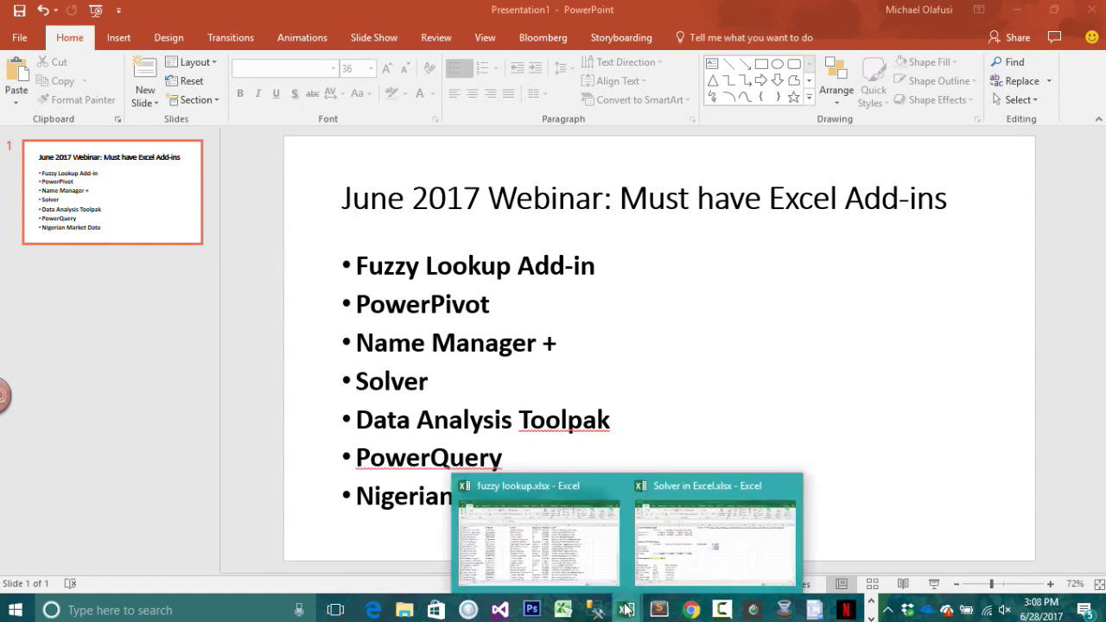
{"action": "left_click", "coordinate": [529, 510]}
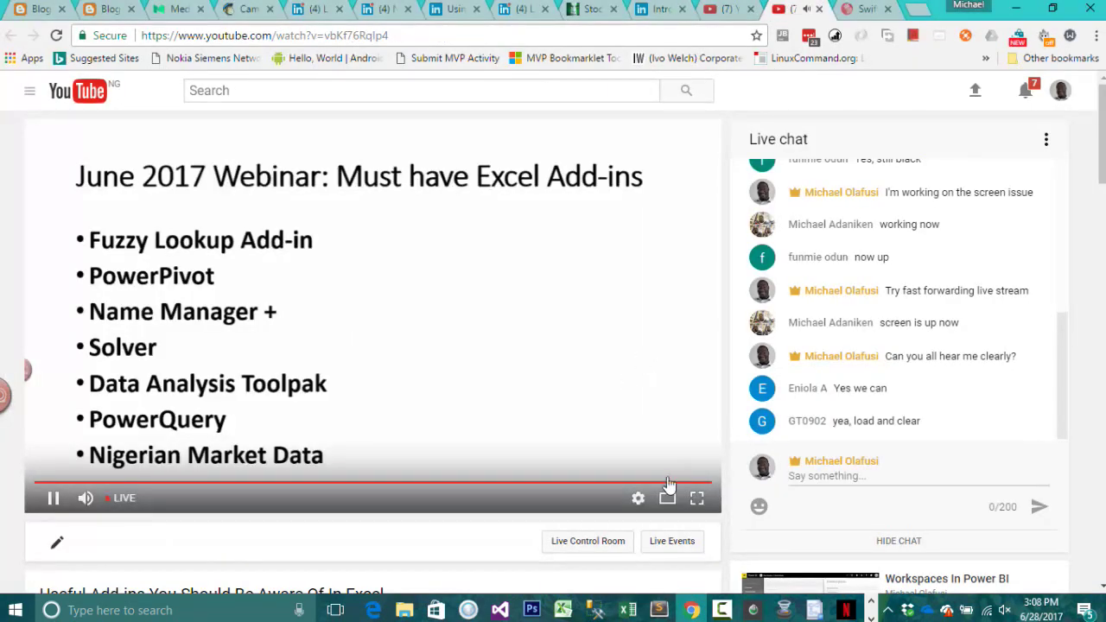
- Drop the YouTube live stream's quality to 144p, recheck the Quality menu, then return to Excel
{"action": "left_click", "coordinate": [639, 499]}
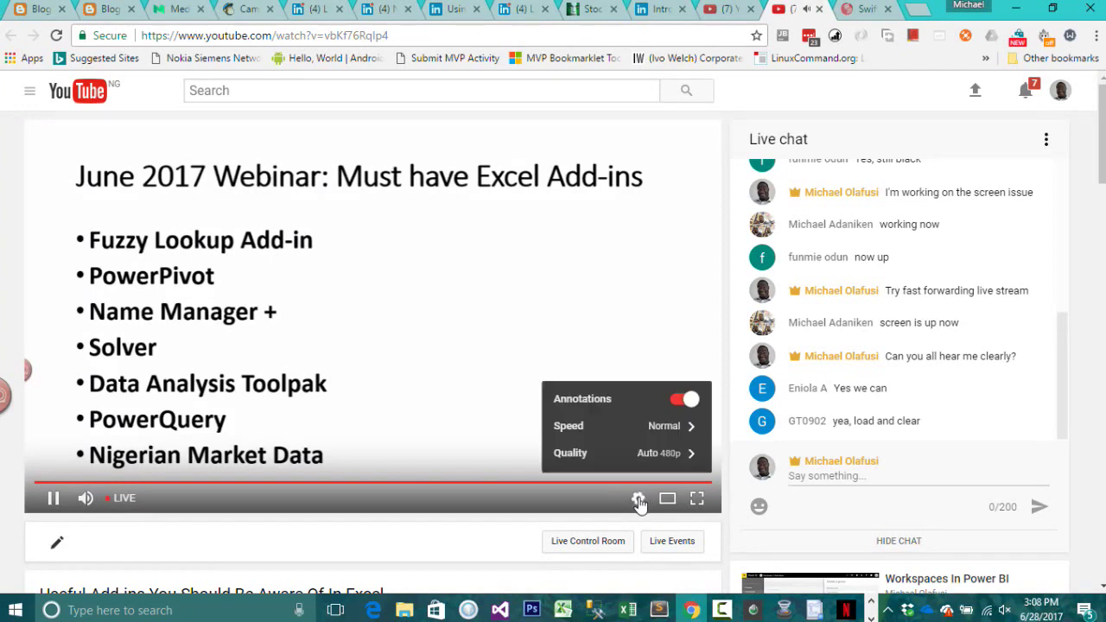
{"action": "left_click", "coordinate": [676, 458]}
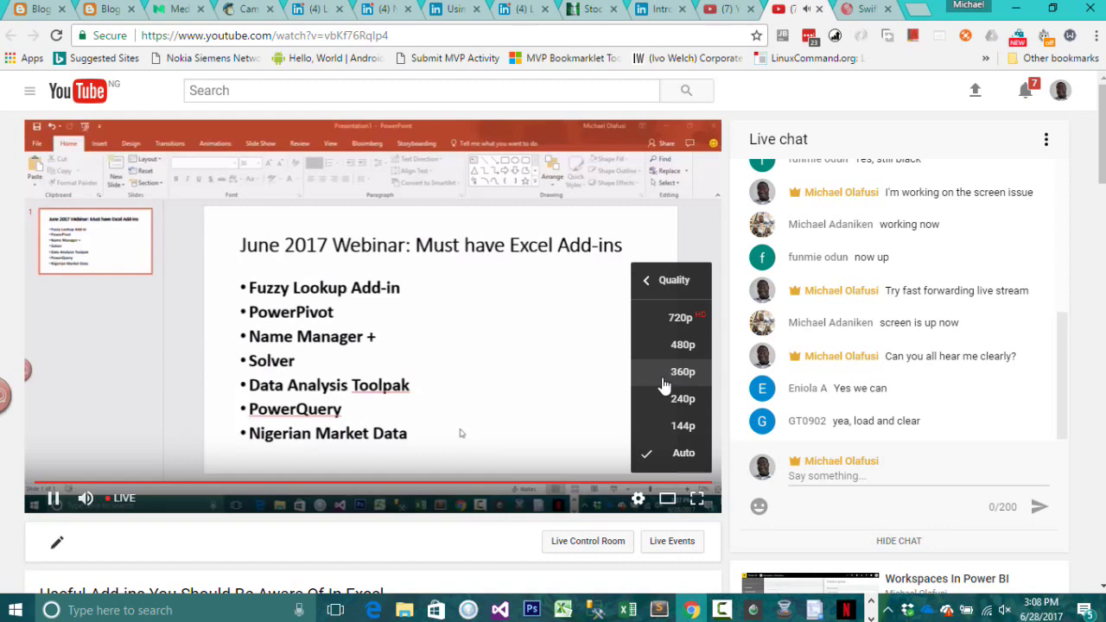
{"action": "left_click", "coordinate": [671, 432]}
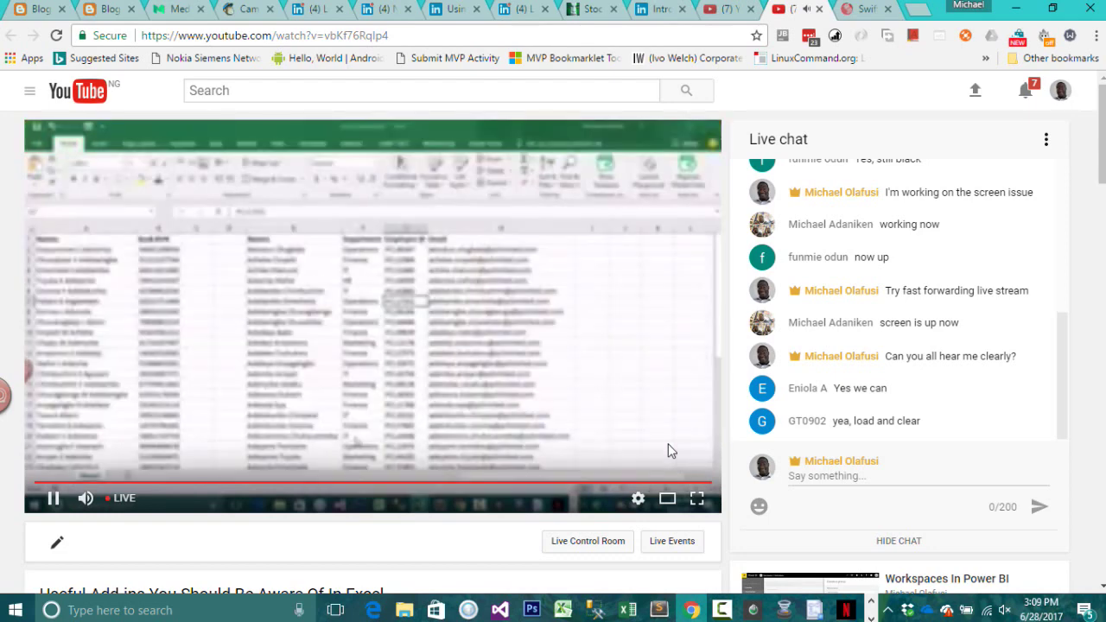
{"action": "left_click", "coordinate": [638, 499]}
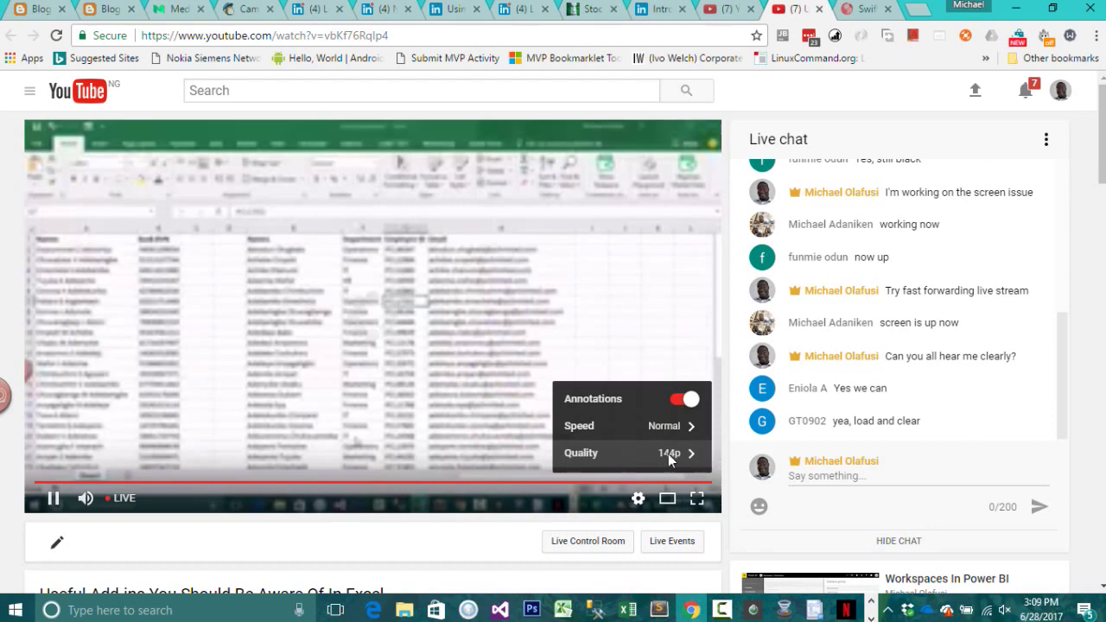
{"action": "left_click", "coordinate": [668, 454]}
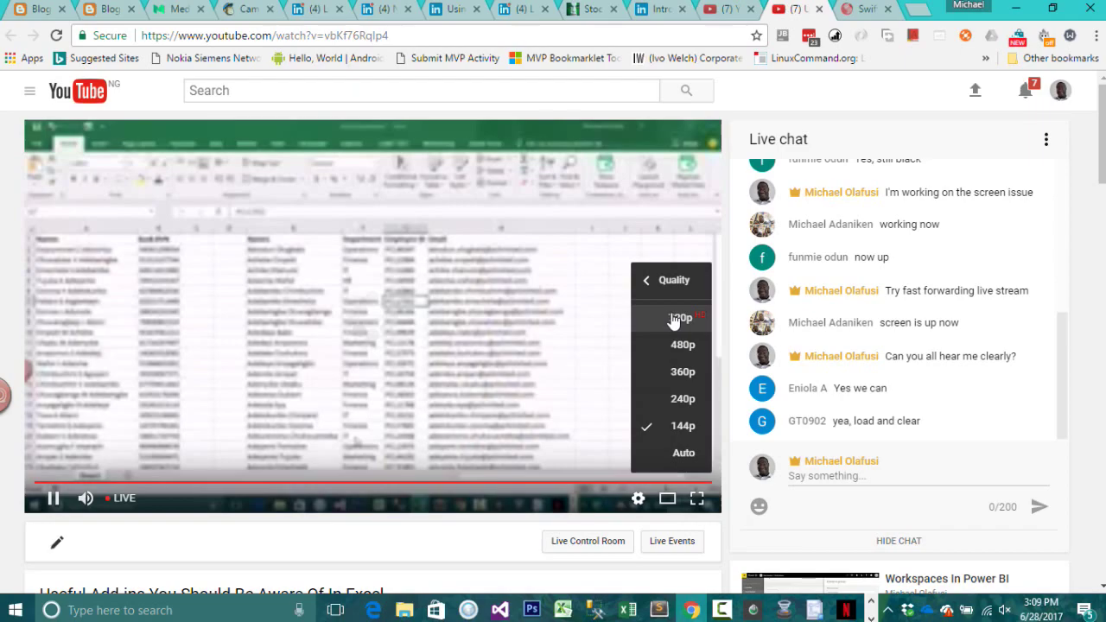
{"action": "key", "text": "alt+Tab"}
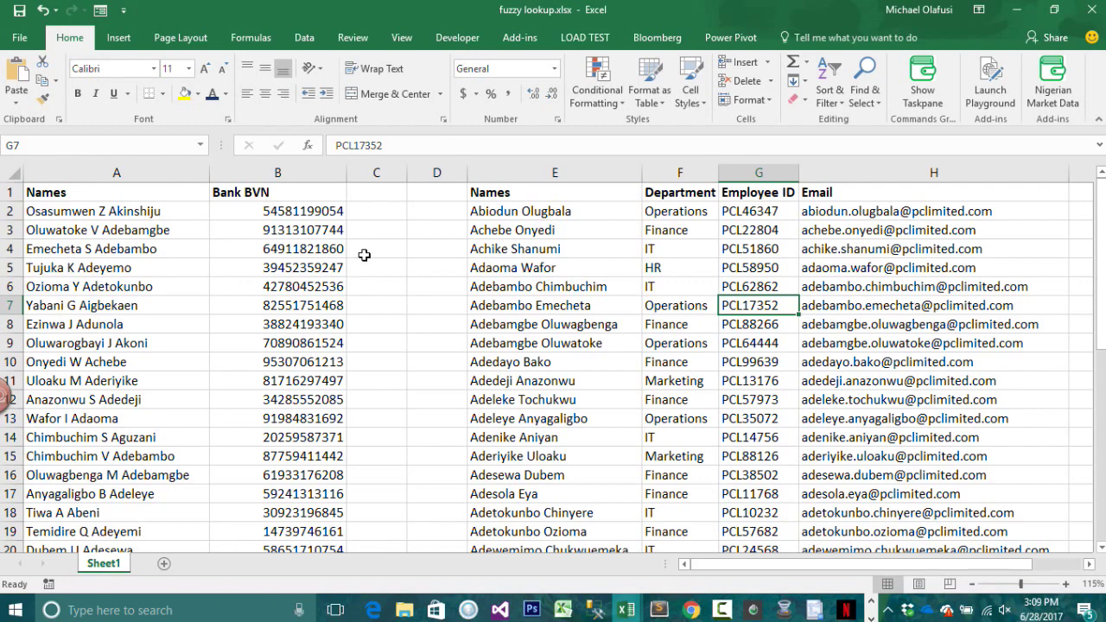
{"action": "left_click_drag", "start_coordinate": [67, 197], "coordinate": [264, 518]}
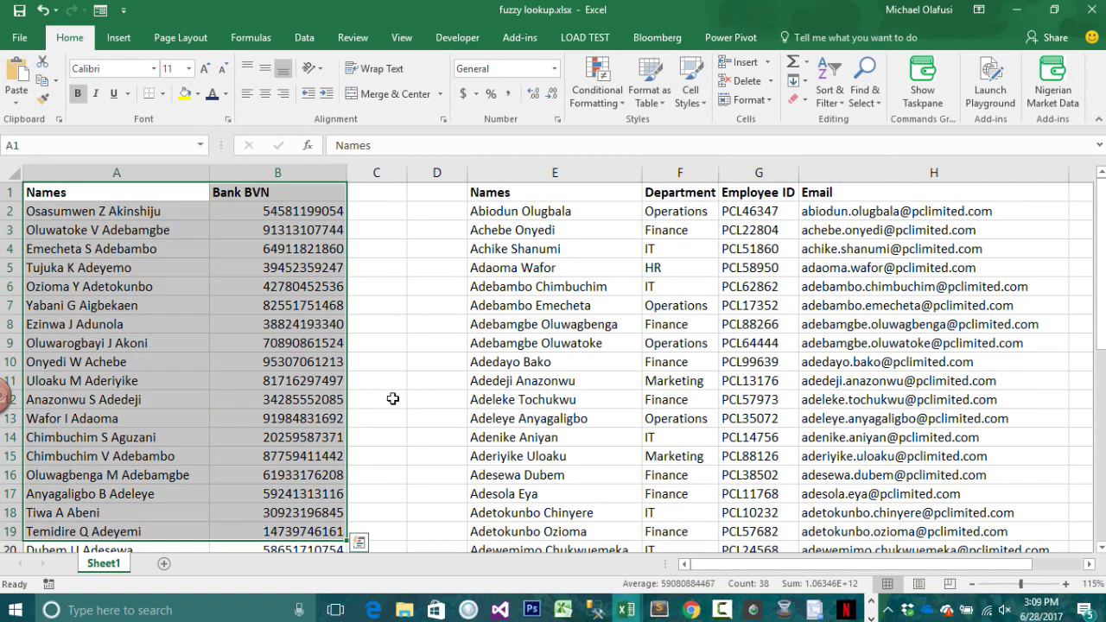
{"action": "left_click_drag", "start_coordinate": [507, 192], "coordinate": [584, 203]}
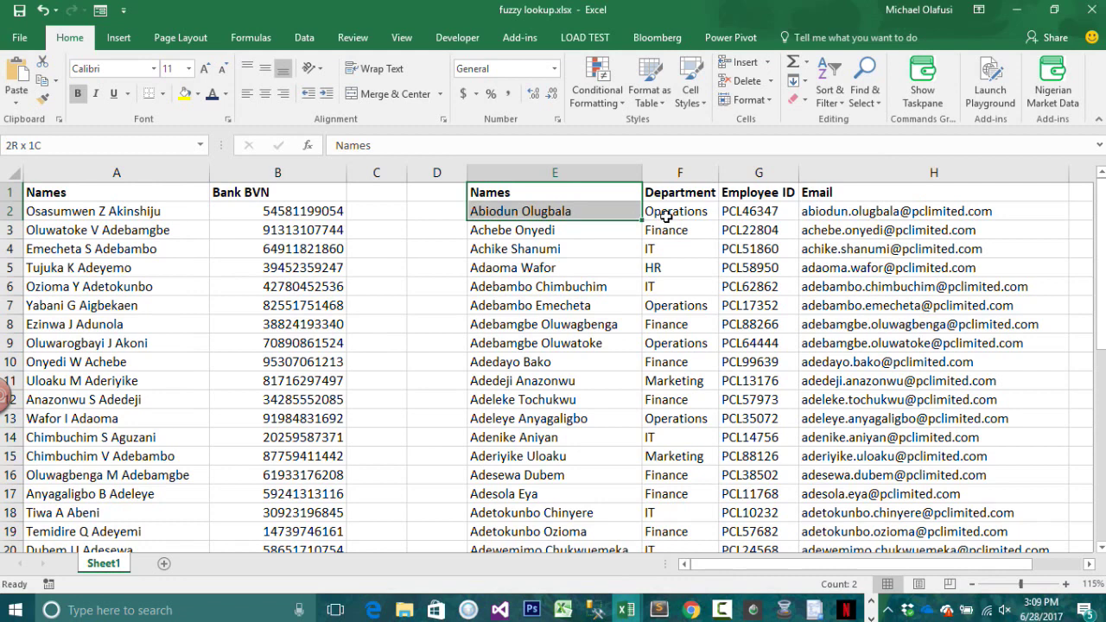
{"action": "left_click_drag", "start_coordinate": [666, 216], "coordinate": [918, 380]}
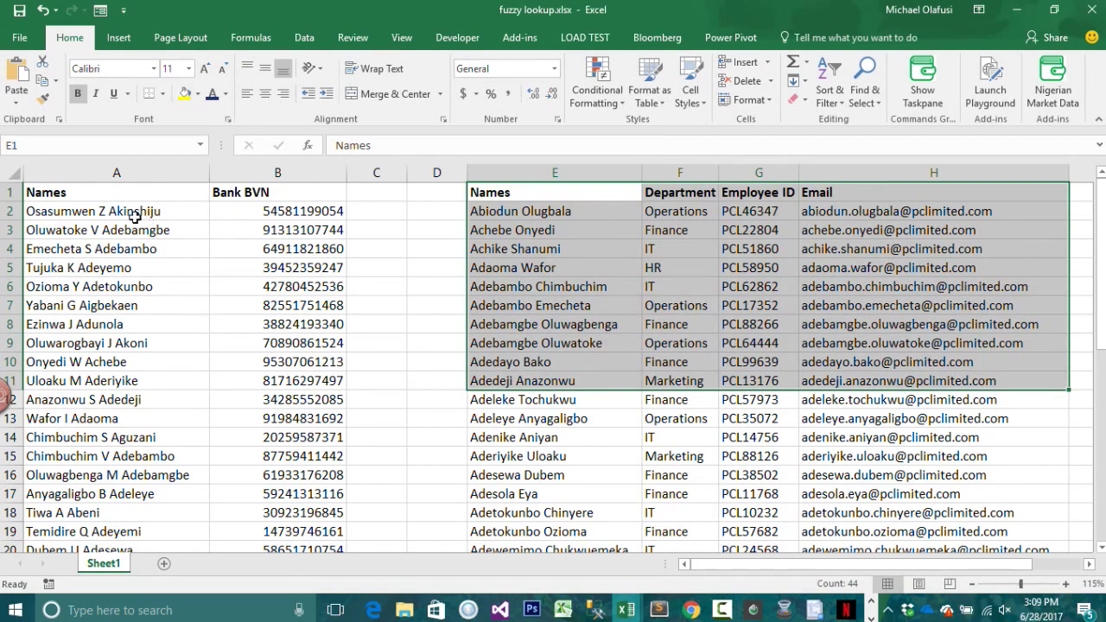
{"action": "left_click", "coordinate": [374, 611]}
{"action": "key", "text": "ctrl+shift+Tab"}
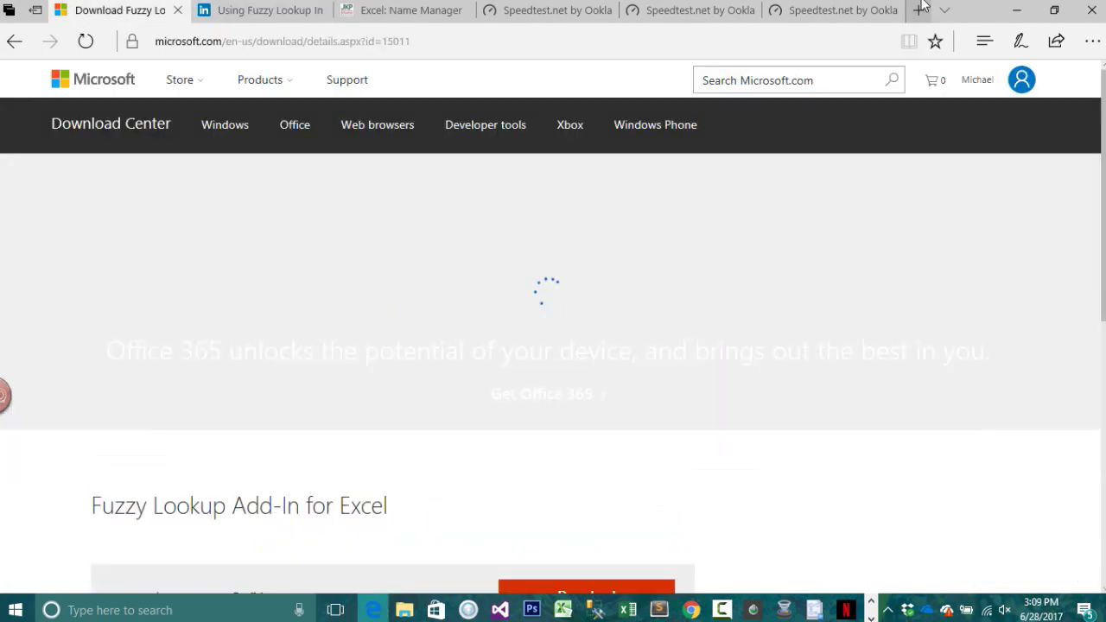
{"action": "key", "text": "alt+Tab"}
{"action": "left_click", "coordinate": [376, 192]}
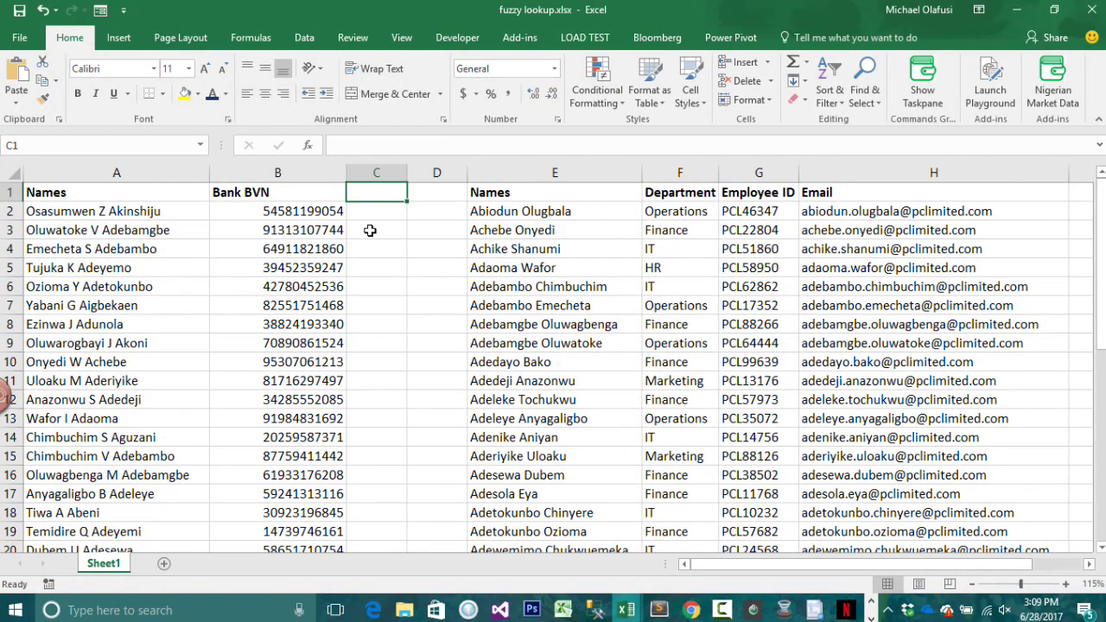
- Head column C 'Check' and enter =VLOOKUP(A2,E:H,3,FALSE) in C2
{"action": "type", "text": "Check"}
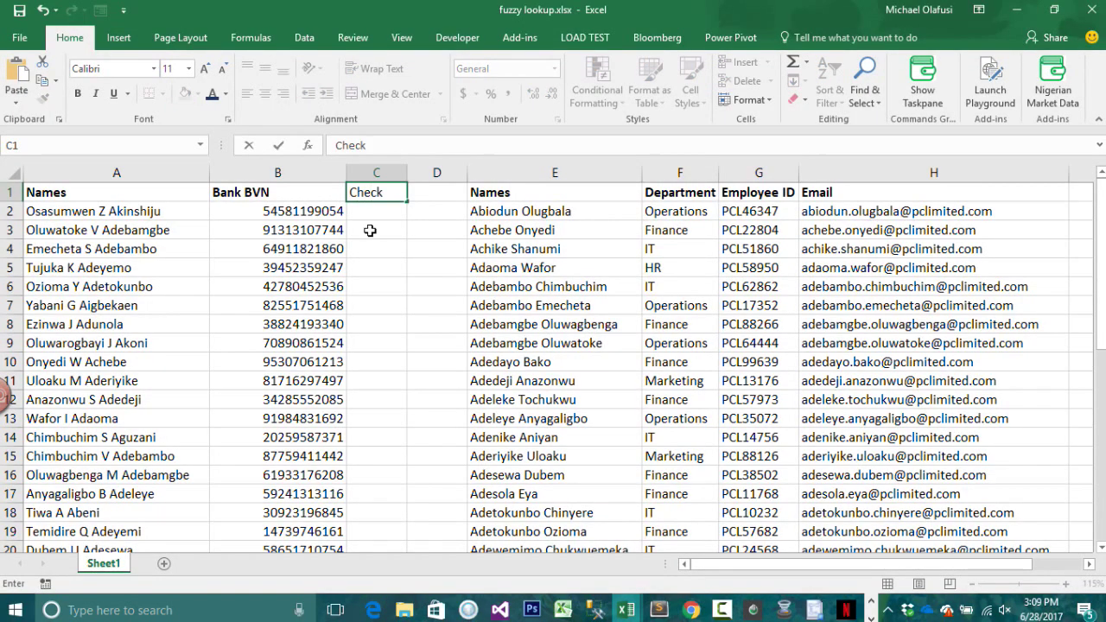
{"action": "key", "text": "Return"}
{"action": "type", "text": "=VLOOKUP("}
{"action": "left_click", "coordinate": [86, 211]}
{"action": "type", "text": ","}
{"action": "left_click_drag", "start_coordinate": [555, 173], "coordinate": [852, 175]}
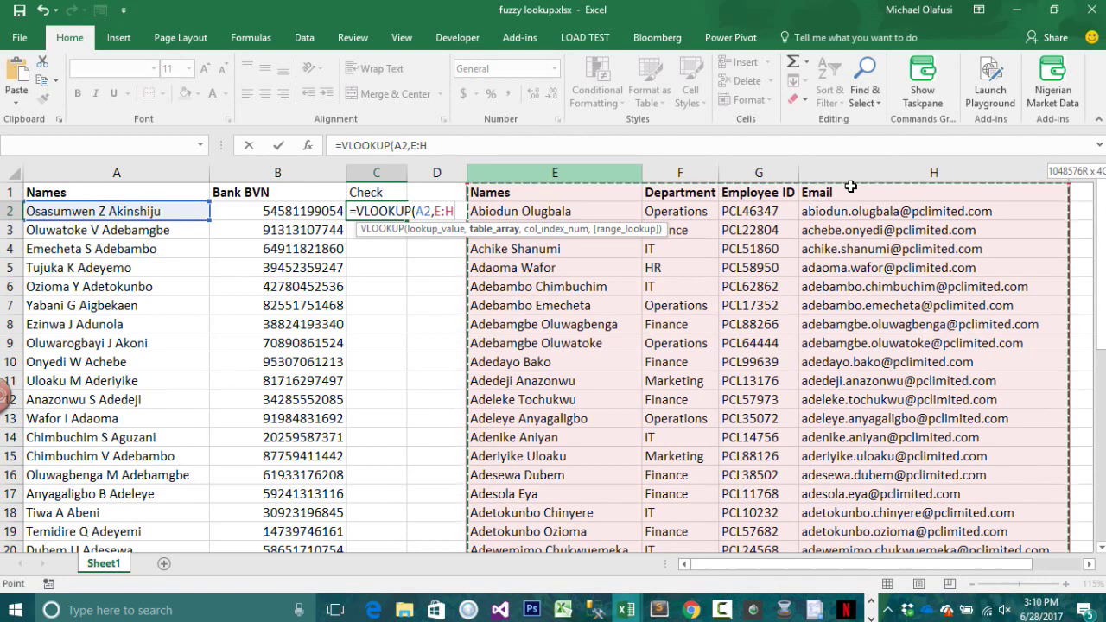
{"action": "type", "text": ","}
{"action": "key", "text": "Return"}
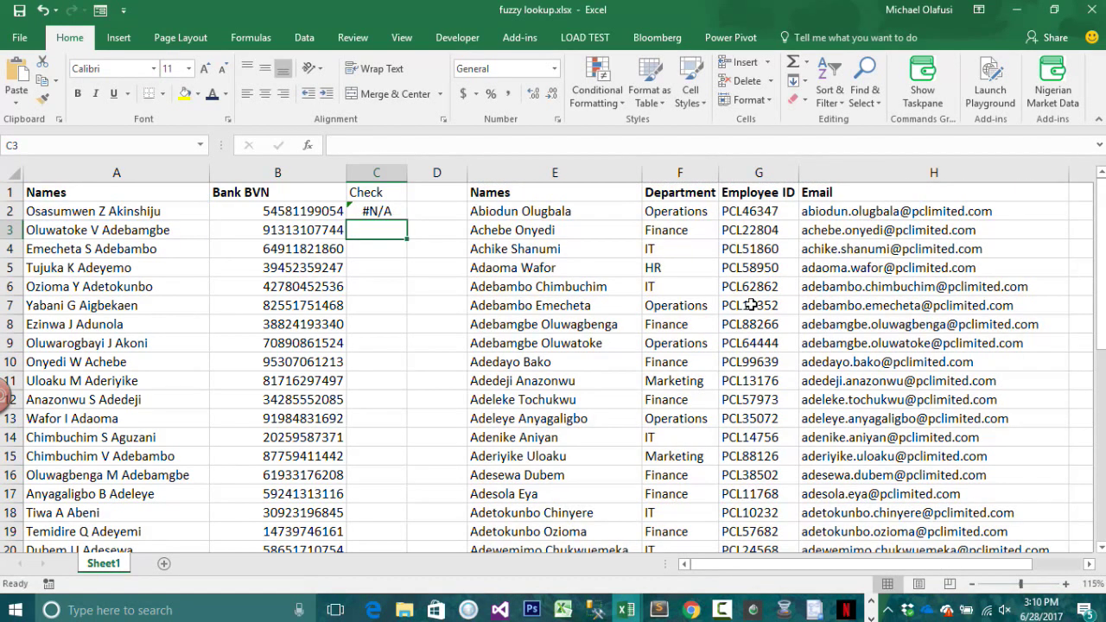
- Fill the VLOOKUP down column C, getting #N/A everywhere, and inspect the name in A2
{"action": "key", "text": "Up"}
{"action": "key", "text": "Left"}
{"action": "key", "text": "Left"}
{"action": "left_click", "coordinate": [378, 210]}
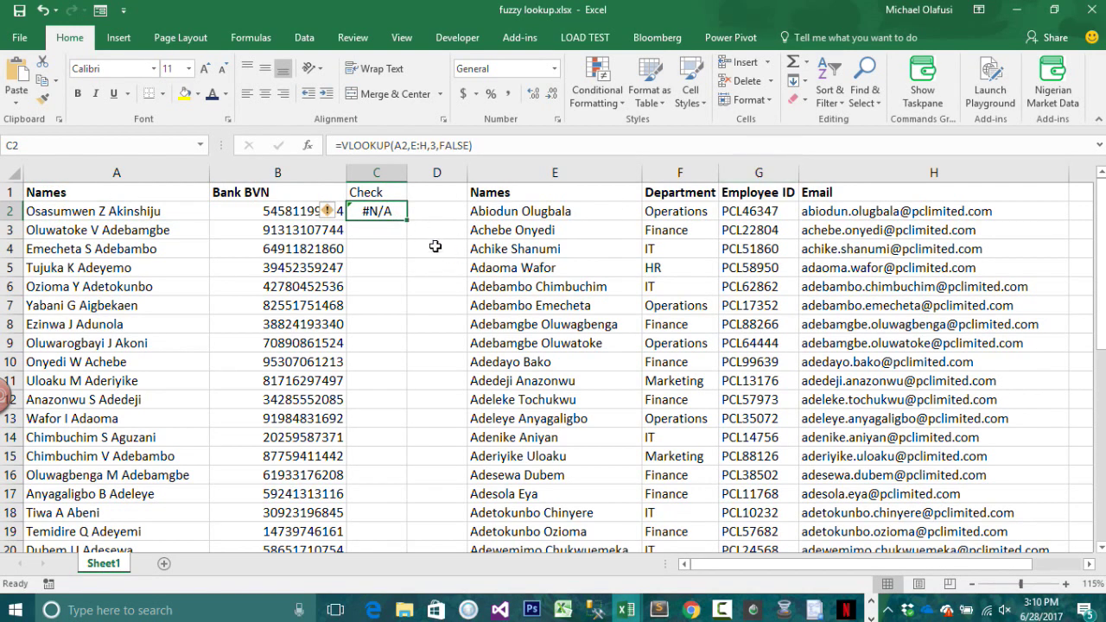
{"action": "double_click", "coordinate": [408, 221]}
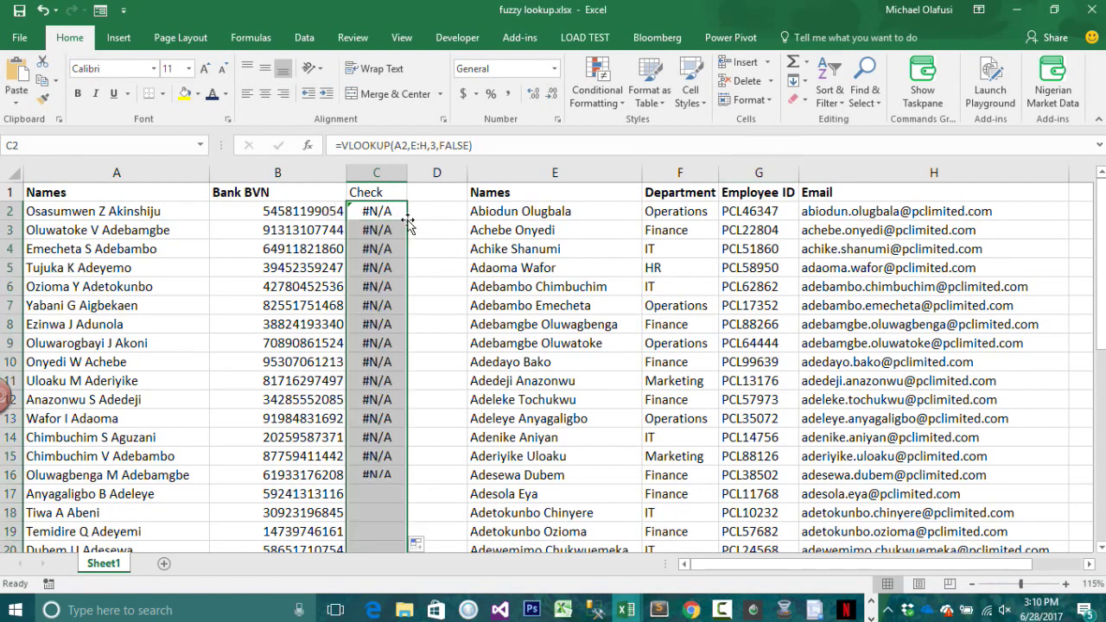
{"action": "left_click", "coordinate": [70, 217]}
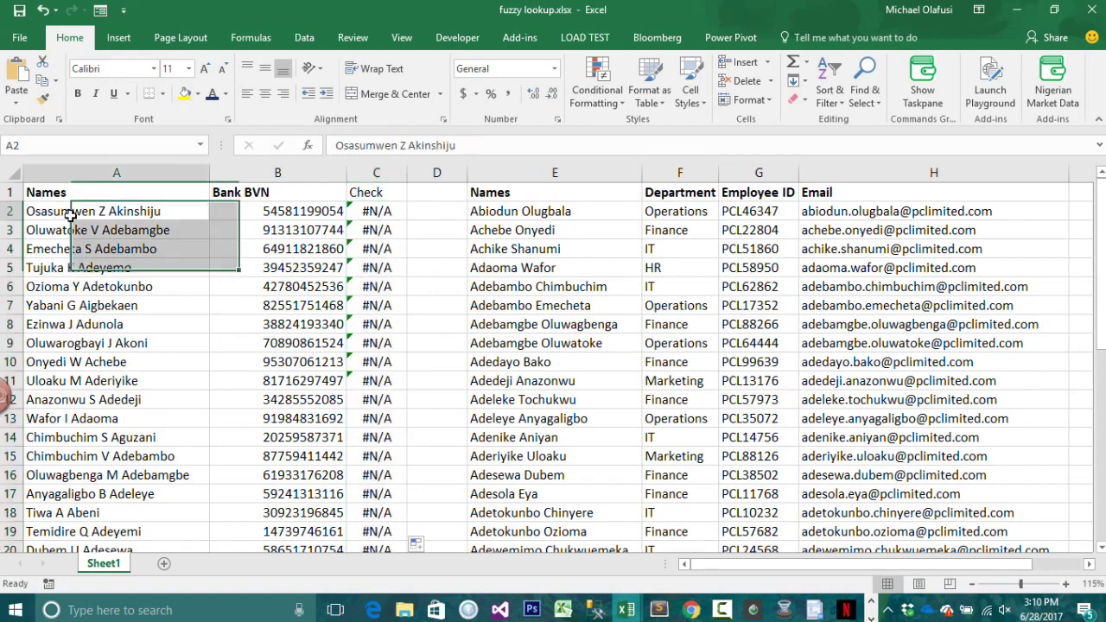
{"action": "left_click_drag", "start_coordinate": [69, 211], "coordinate": [141, 400]}
{"action": "double_click", "coordinate": [366, 145]}
{"action": "key", "text": "Escape"}
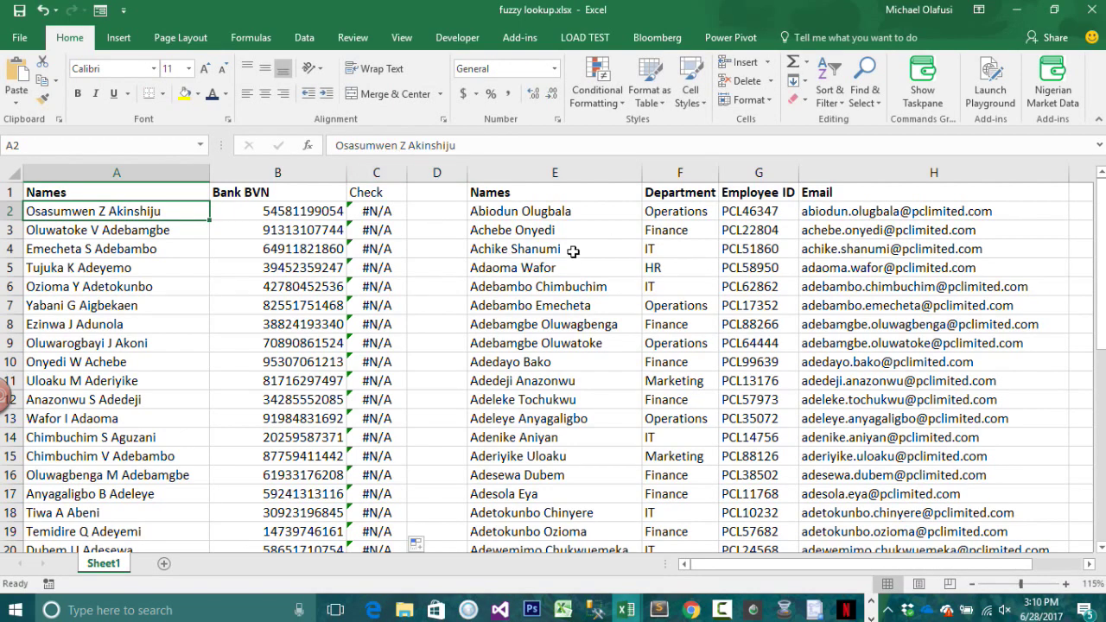
- Search the Names column E for the first column-A name using Find Next
{"action": "left_click", "coordinate": [557, 184]}
{"action": "key", "text": "ctrl+f"}
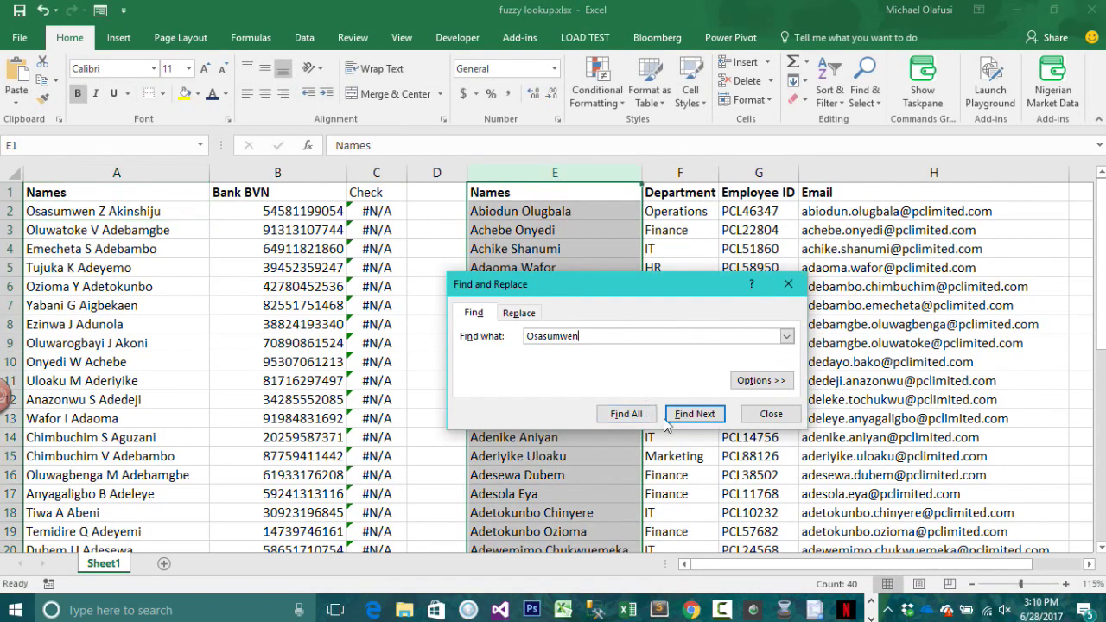
{"action": "left_click", "coordinate": [673, 417]}
{"action": "key", "text": "Escape"}
- Scroll down to row 28, where that name appears in reversed order
{"action": "scroll", "coordinate": [346, 346], "scroll_direction": "up", "scroll_amount": 6}
{"action": "left_click", "coordinate": [183, 214]}
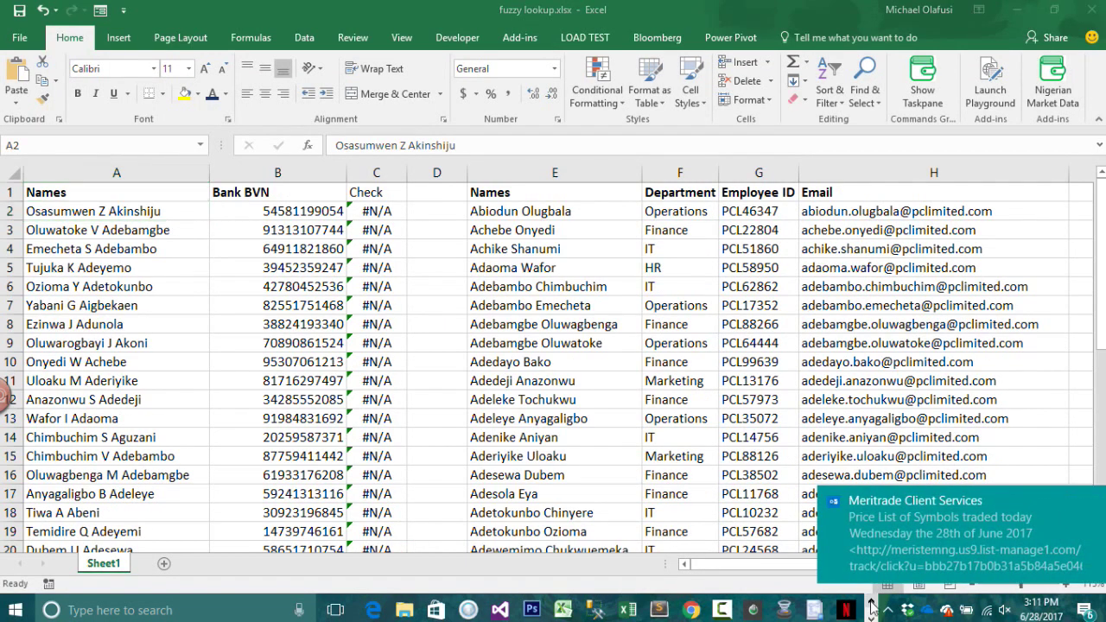
{"action": "left_click", "coordinate": [82, 214]}
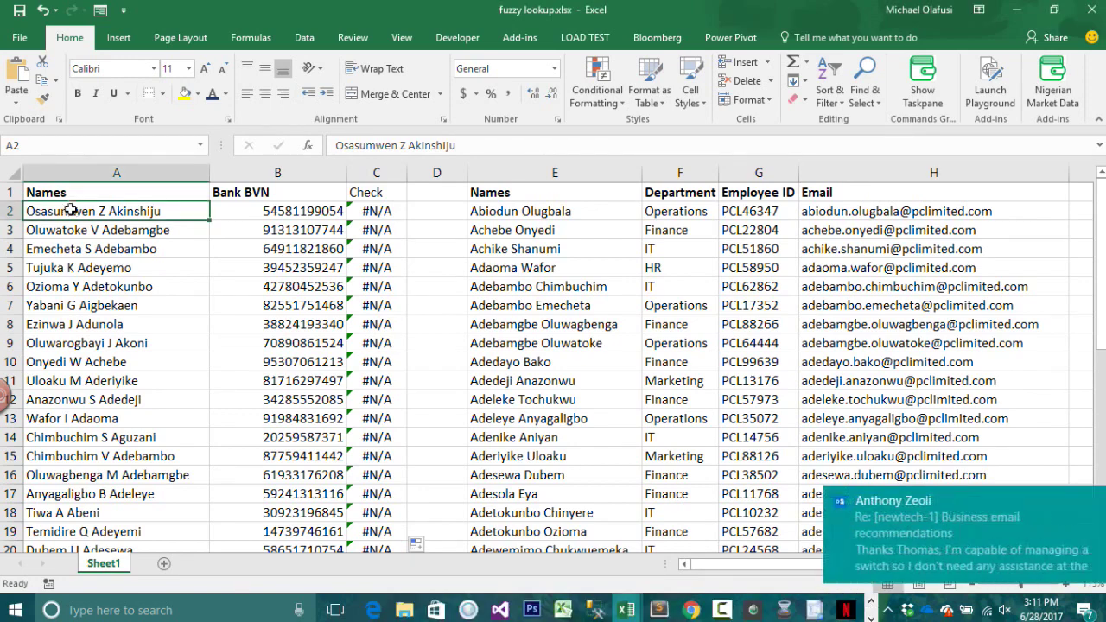
{"action": "scroll", "coordinate": [557, 359], "scroll_direction": "down", "scroll_amount": 6}
{"action": "scroll", "coordinate": [562, 363], "scroll_direction": "up", "scroll_amount": 6}
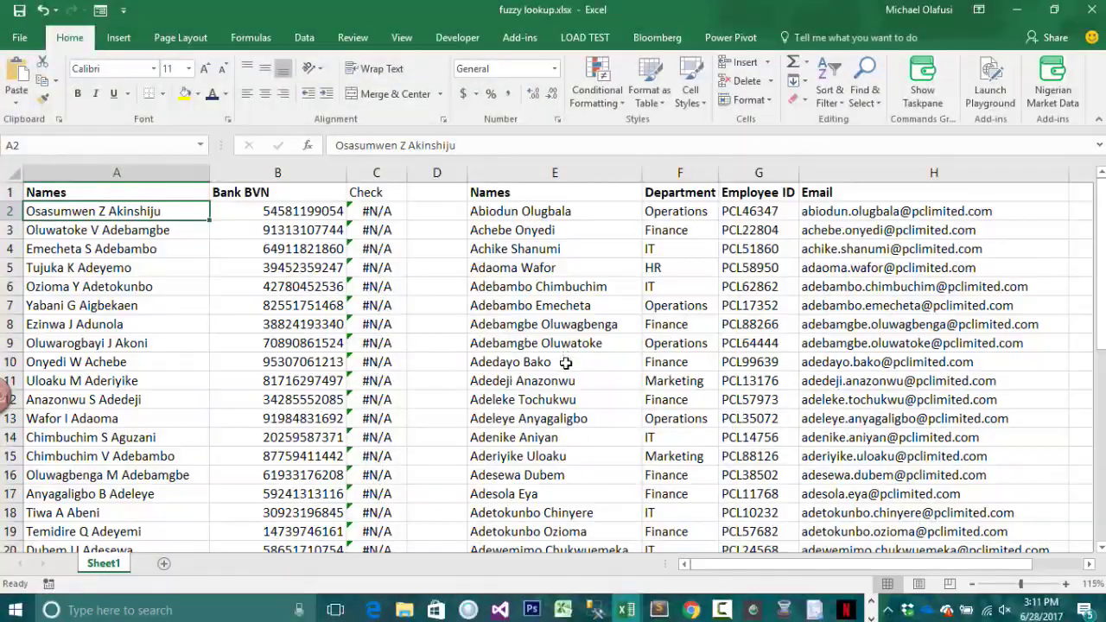
{"action": "scroll", "coordinate": [566, 365], "scroll_direction": "down", "scroll_amount": 1}
{"action": "scroll", "coordinate": [566, 366], "scroll_direction": "down", "scroll_amount": 1}
{"action": "scroll", "coordinate": [563, 372], "scroll_direction": "down", "scroll_amount": 3}
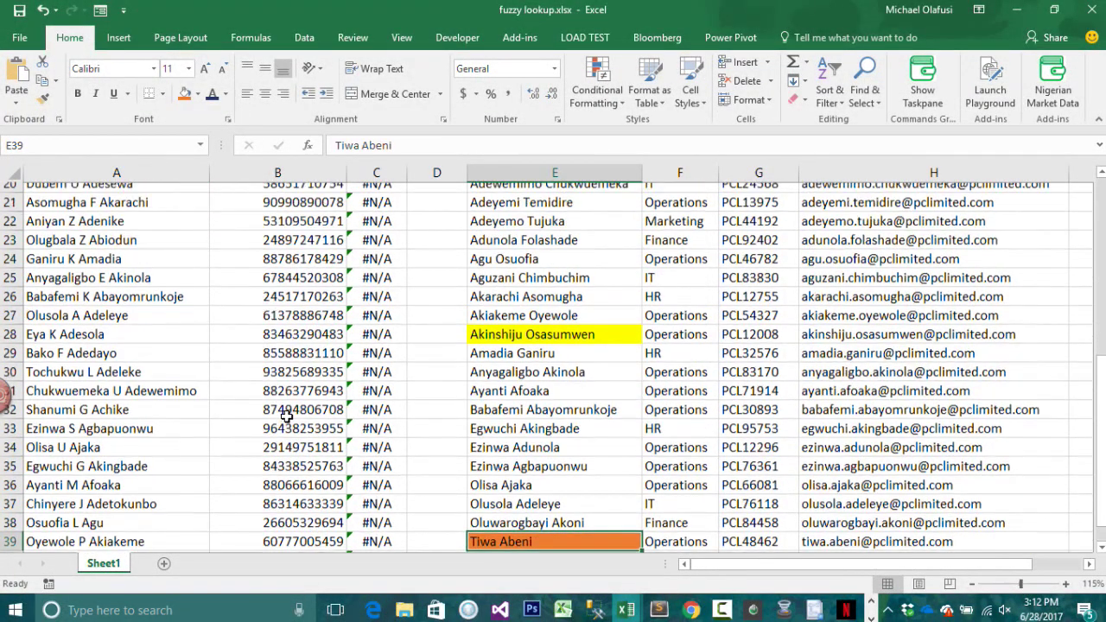
- Share the Fuzzy Lookup download page in the YouTube live chat with the note 'to download'
{"action": "key", "text": "alt+Tab"}
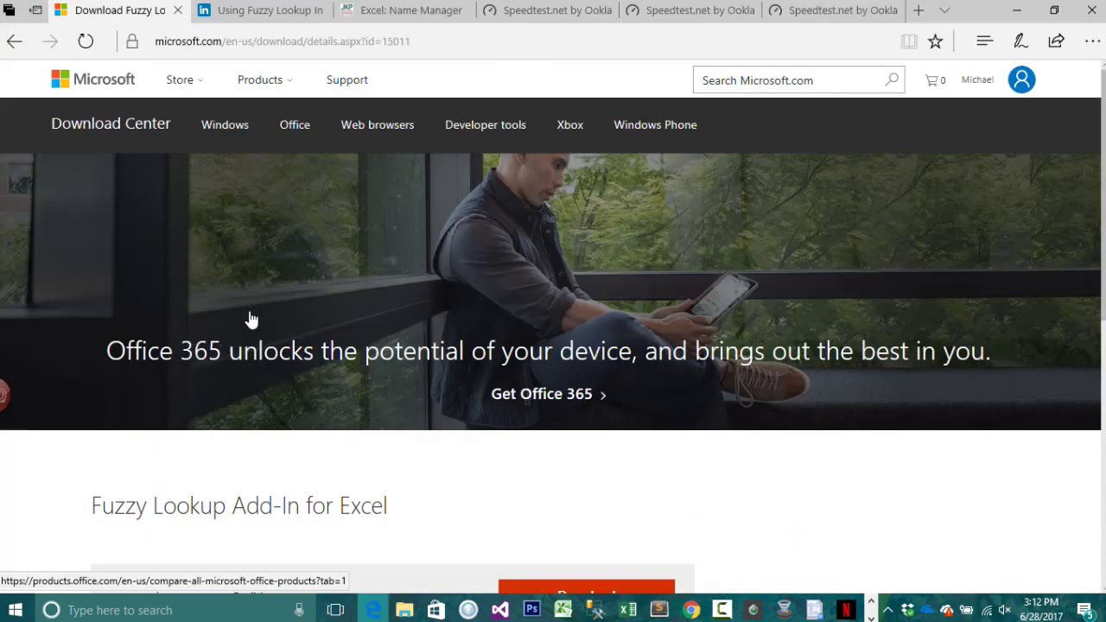
{"action": "scroll", "coordinate": [376, 361], "scroll_direction": "down", "scroll_amount": 3}
{"action": "scroll", "coordinate": [381, 383], "scroll_direction": "down", "scroll_amount": 3}
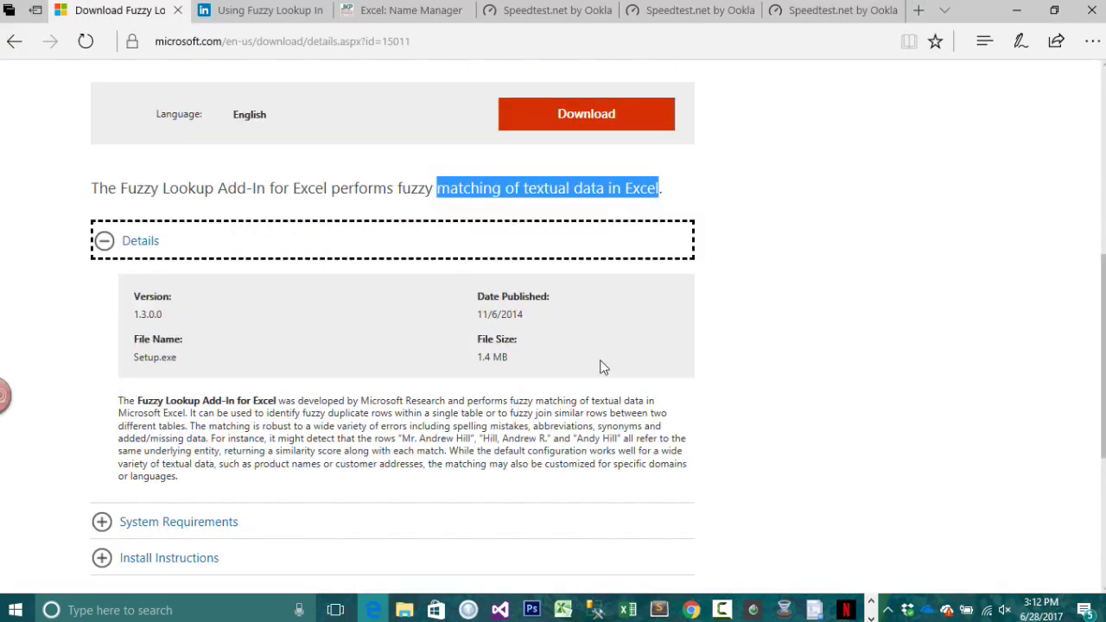
{"action": "left_click_drag", "start_coordinate": [483, 433], "coordinate": [537, 432]}
{"action": "key", "text": "alt+Tab"}
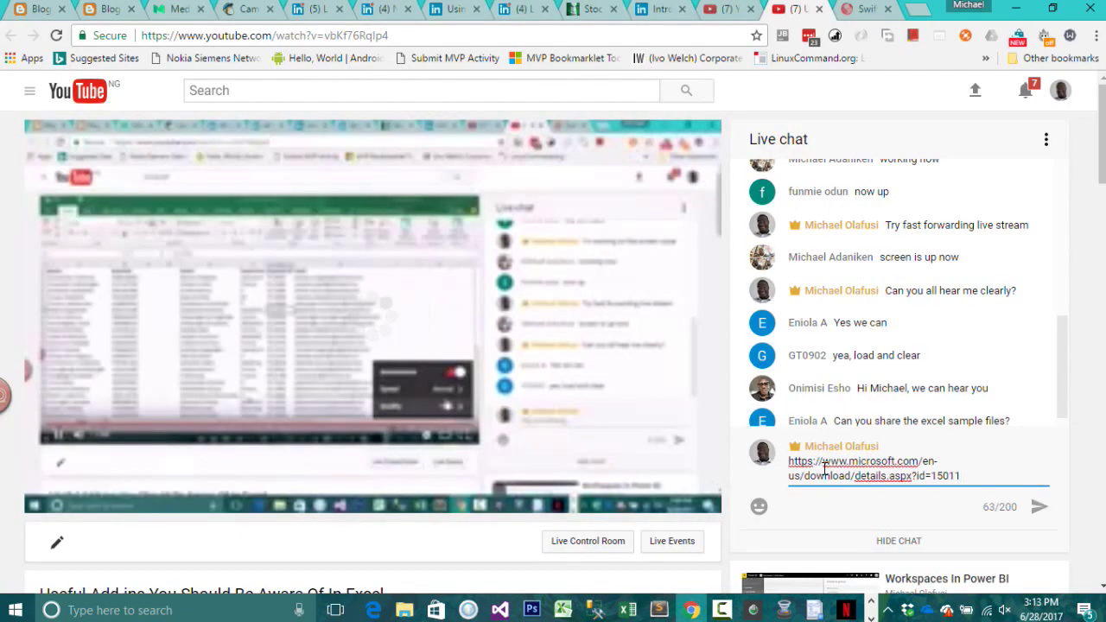
{"action": "type", "text": "to download"}
{"action": "key", "text": "Return"}
{"action": "key", "text": "alt+Tab"}
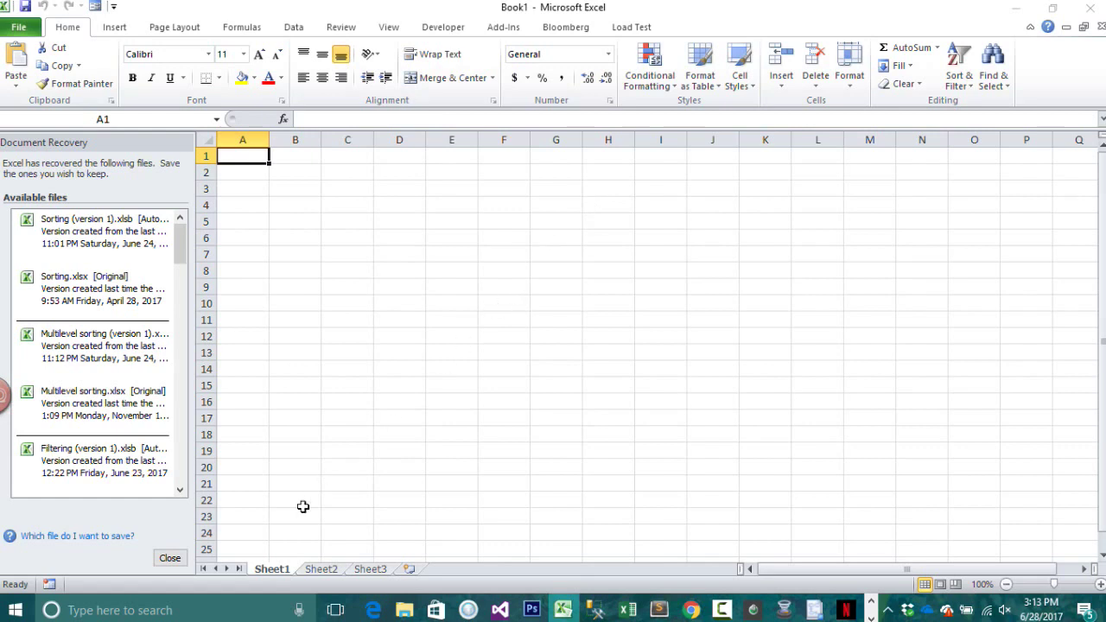
- Close the Document Recovery pane, choosing to remove the recovered files
{"action": "left_click", "coordinate": [170, 558]}
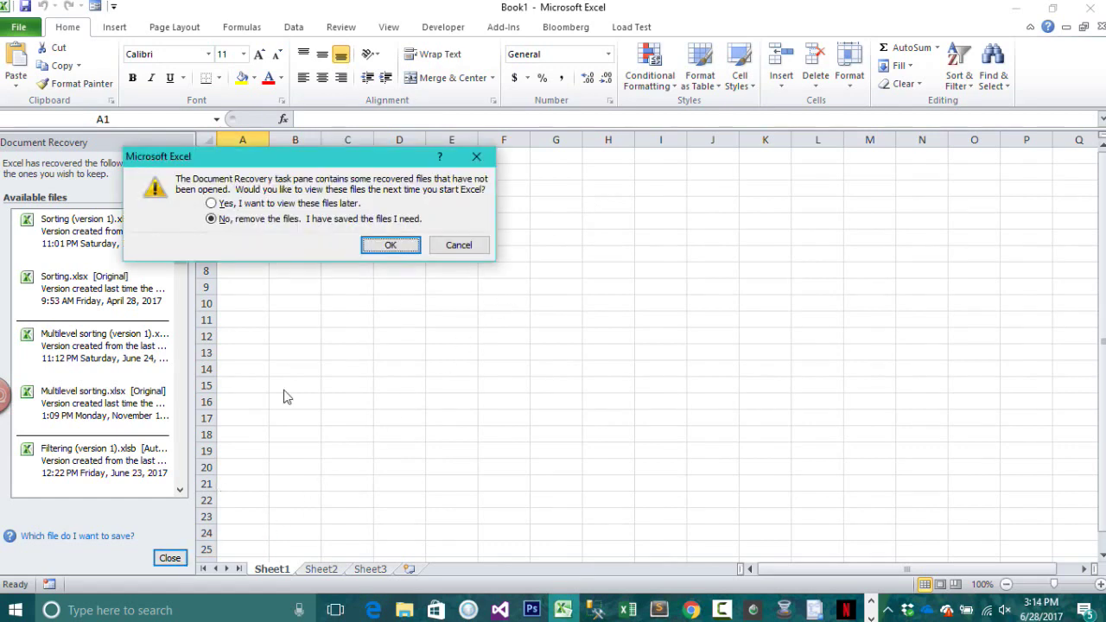
{"action": "left_click", "coordinate": [408, 246]}
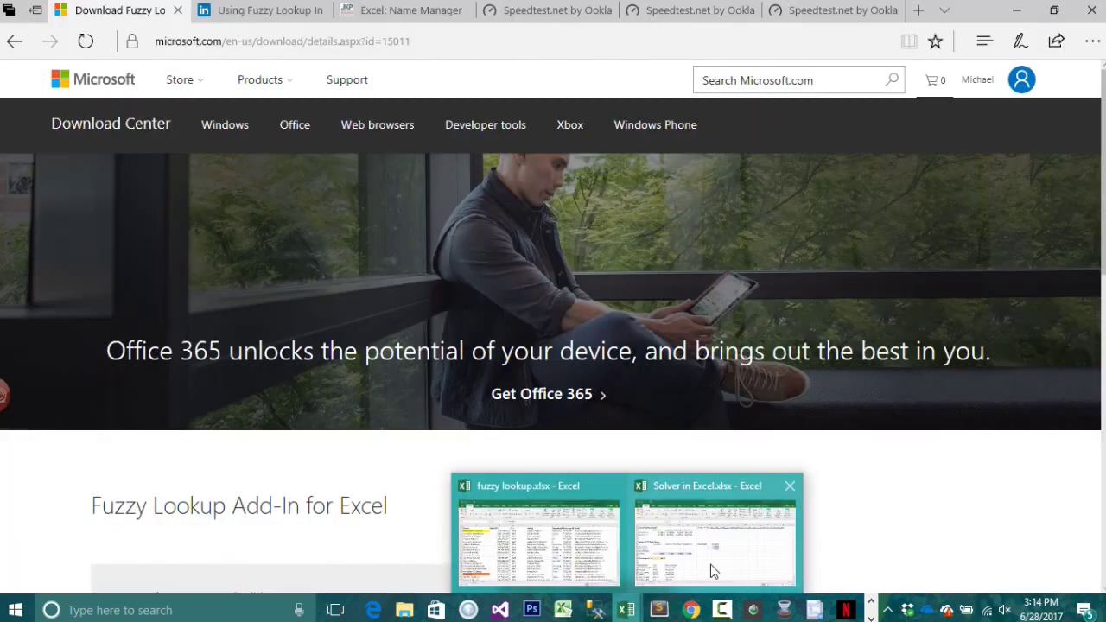
- In fuzzy lookup.xlsx, enable 'Fuzzy Lookup Add-In for Excel' from the COM Add-ins list
{"action": "left_click", "coordinate": [711, 563]}
{"action": "left_click", "coordinate": [569, 578]}
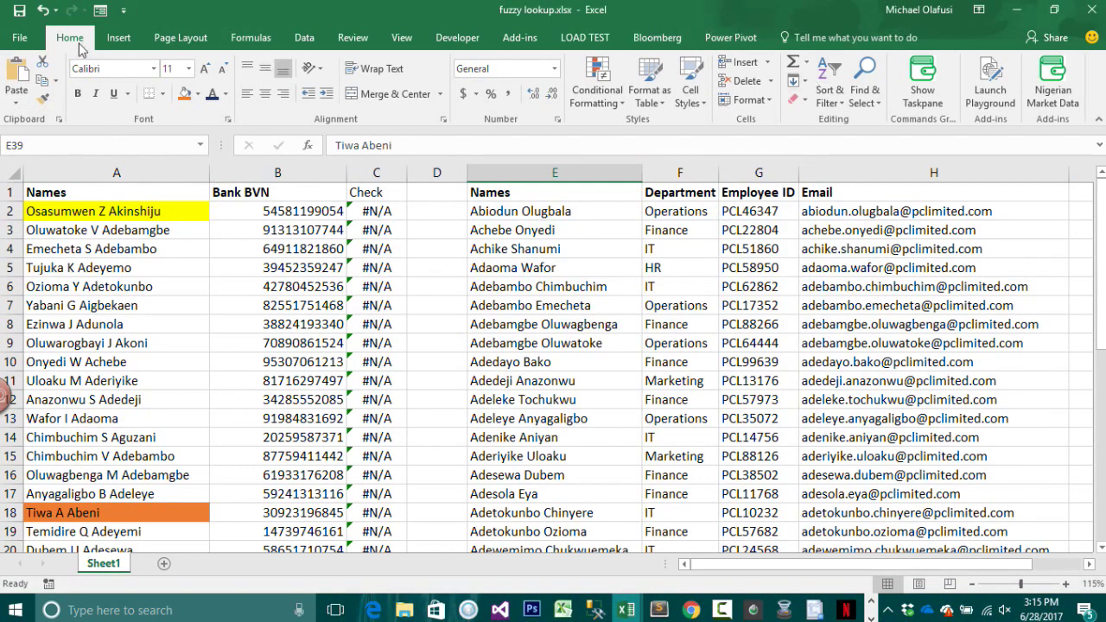
{"action": "left_click", "coordinate": [30, 40]}
{"action": "left_click", "coordinate": [35, 464]}
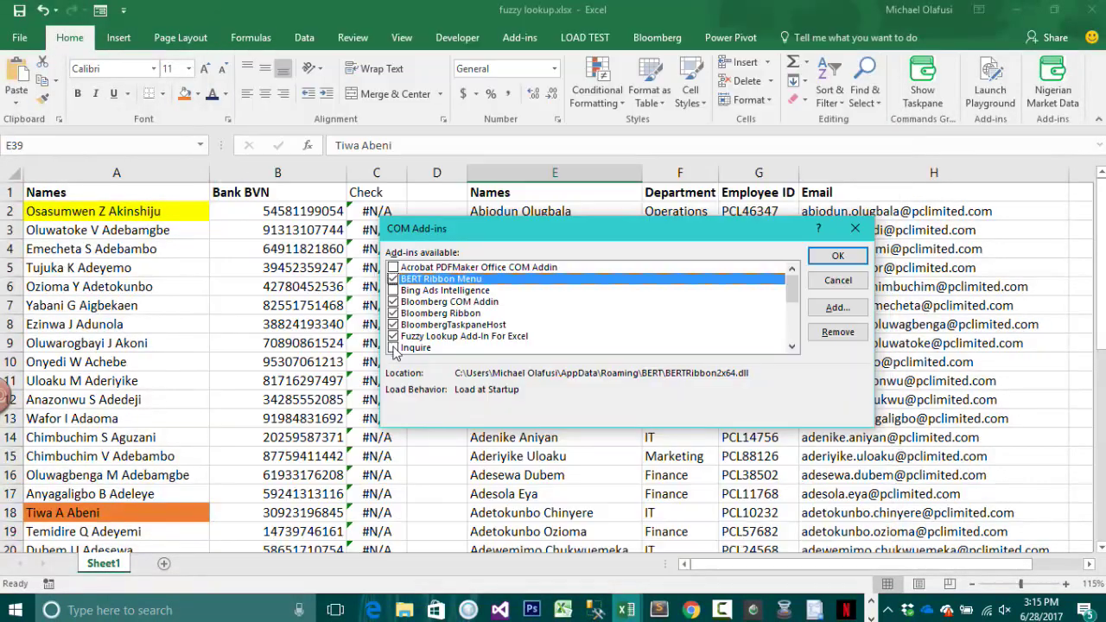
{"action": "left_click", "coordinate": [392, 337]}
{"action": "left_click", "coordinate": [837, 256]}
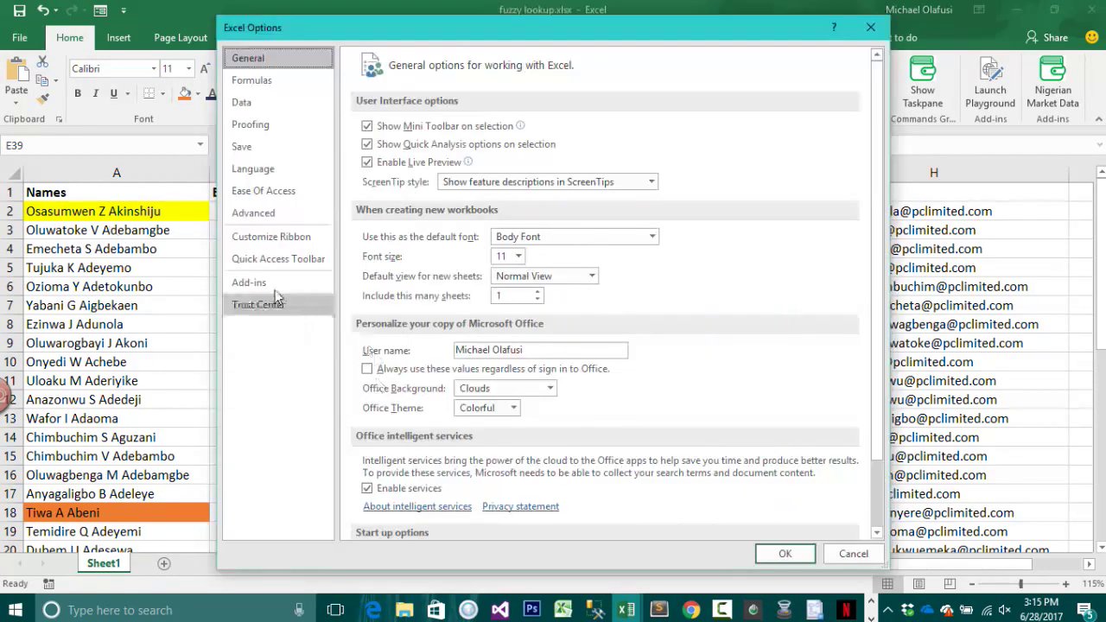
{"action": "left_click", "coordinate": [469, 518]}
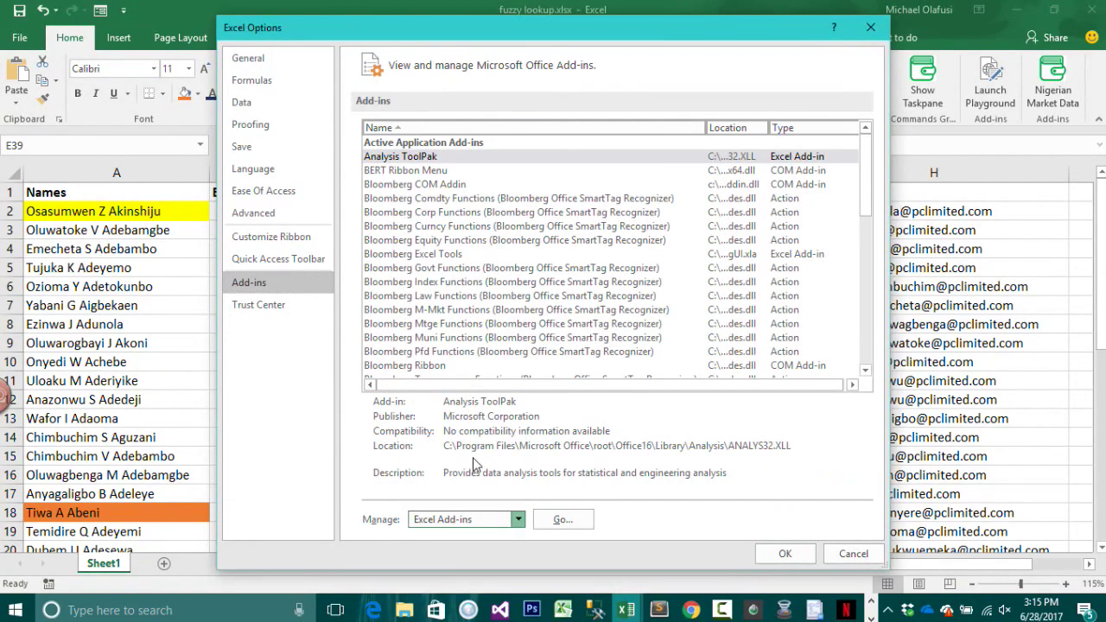
{"action": "left_click", "coordinate": [515, 472]}
{"action": "left_click", "coordinate": [563, 519]}
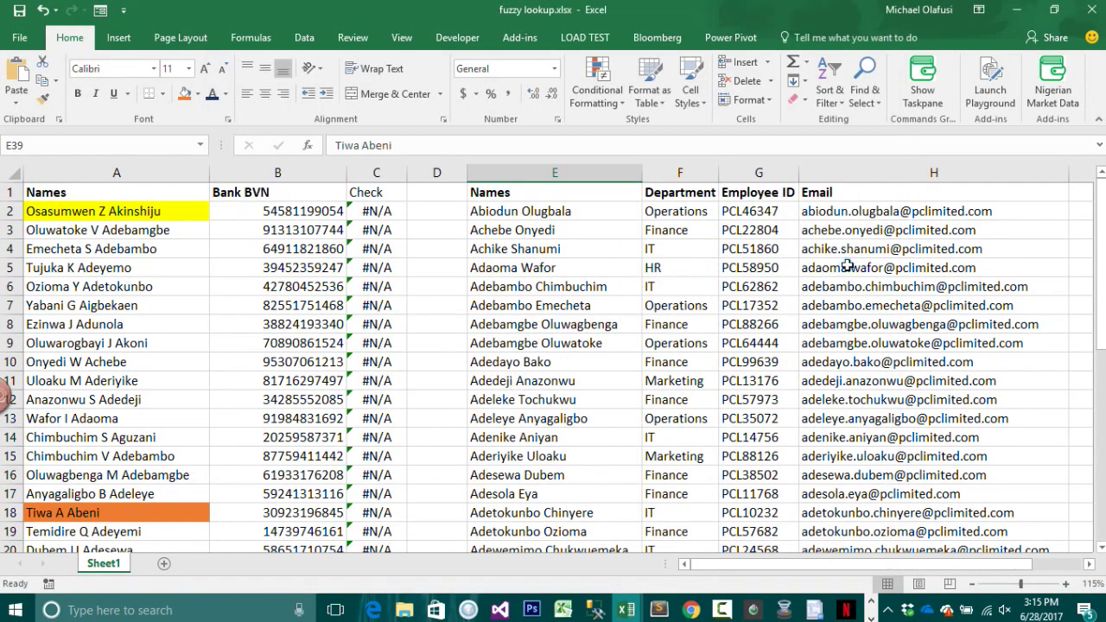
{"action": "left_click", "coordinate": [809, 37]}
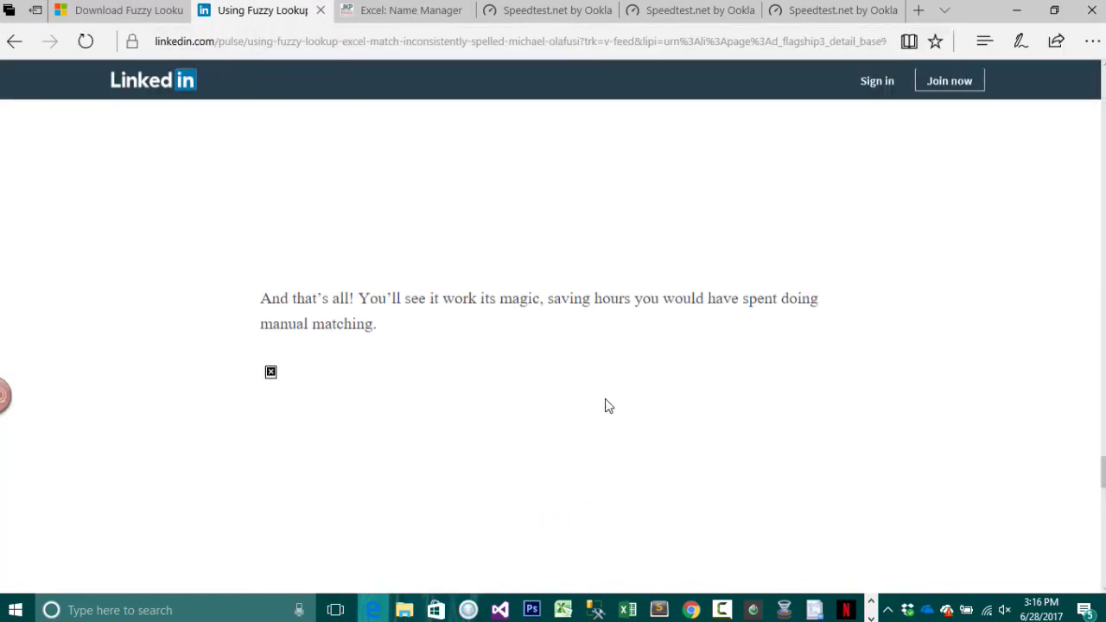
- Send 'The how-to-use article' plus the pasted LinkedIn link in the live chat
{"action": "scroll", "coordinate": [470, 378], "scroll_direction": "up", "scroll_amount": 5}
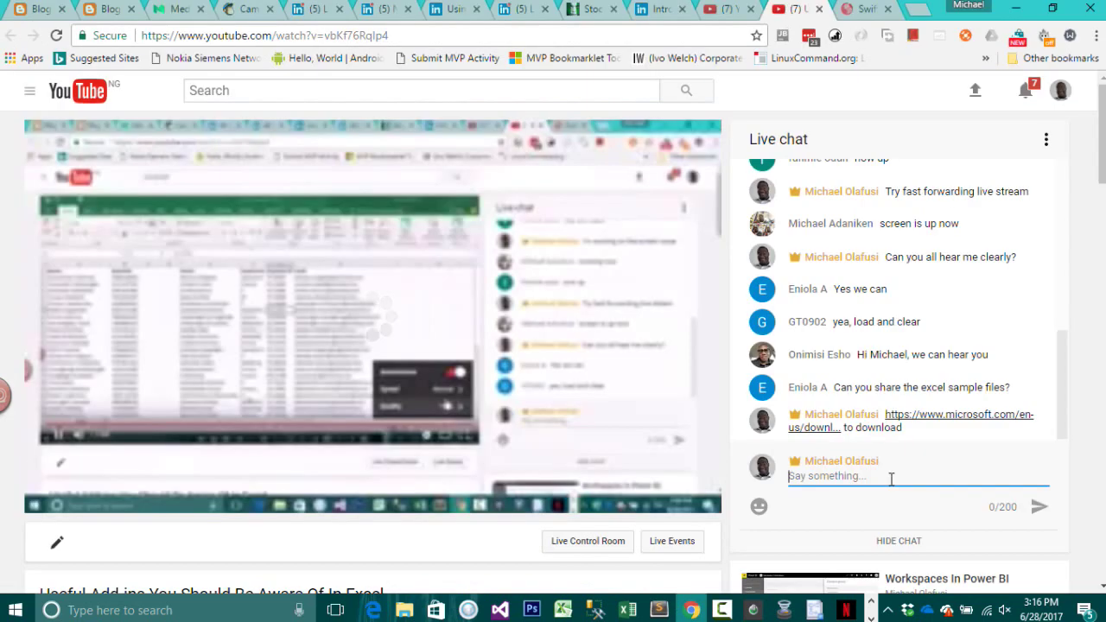
{"action": "type", "text": "The how-to-use article"}
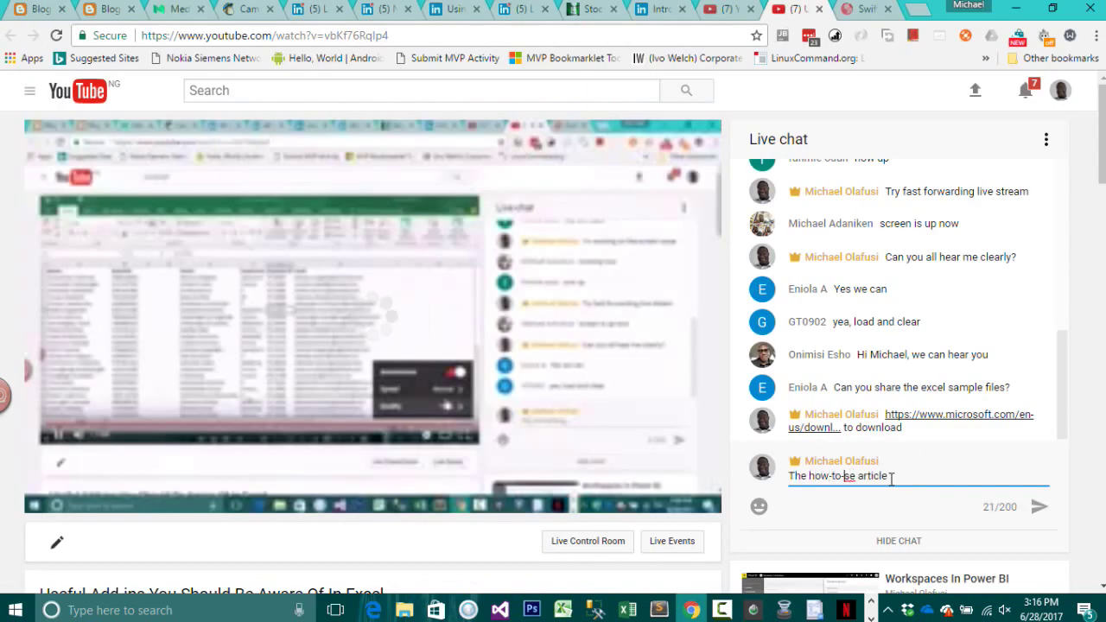
{"action": "type", "text": "https://www.linkedin.com/pulse/using-fuzzy-lookup-excel-match-inconsistently-spelled-michael-olafusi?trk=v-feed&lipi=urn%3Ali%3Apage%3Ad_flagship3_detail_base%3BkAxhtBdBzFa3SRuogdblA%3D%3D"}
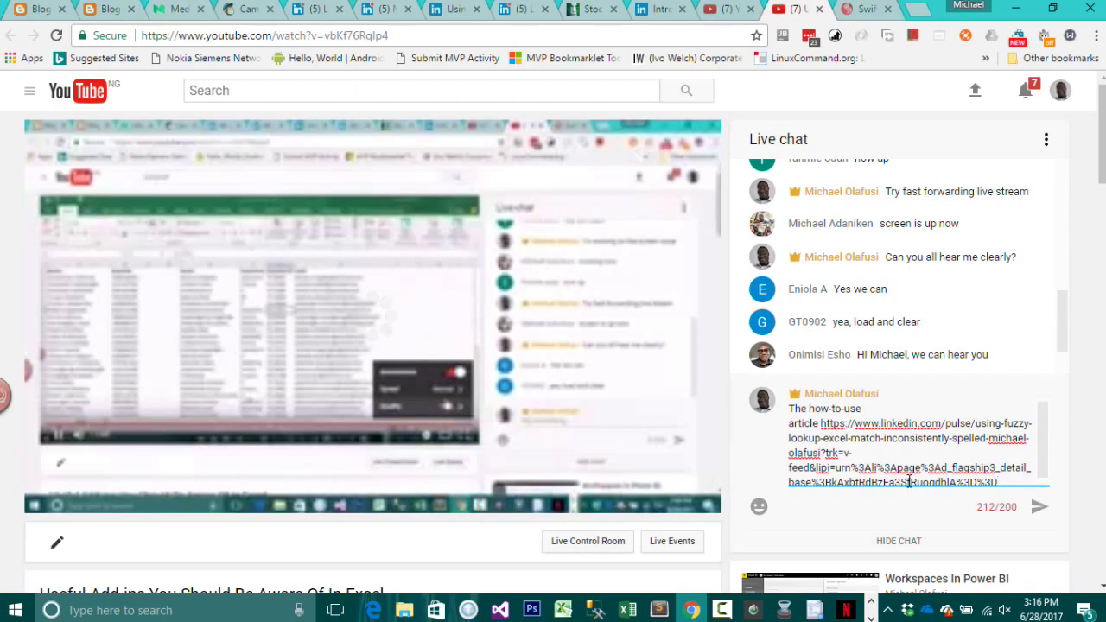
{"action": "key", "text": "Return"}
{"action": "key", "text": "alt+Tab"}
- Convert the Names/Bank BVN list in columns A:B into a table
{"action": "left_click", "coordinate": [106, 251]}
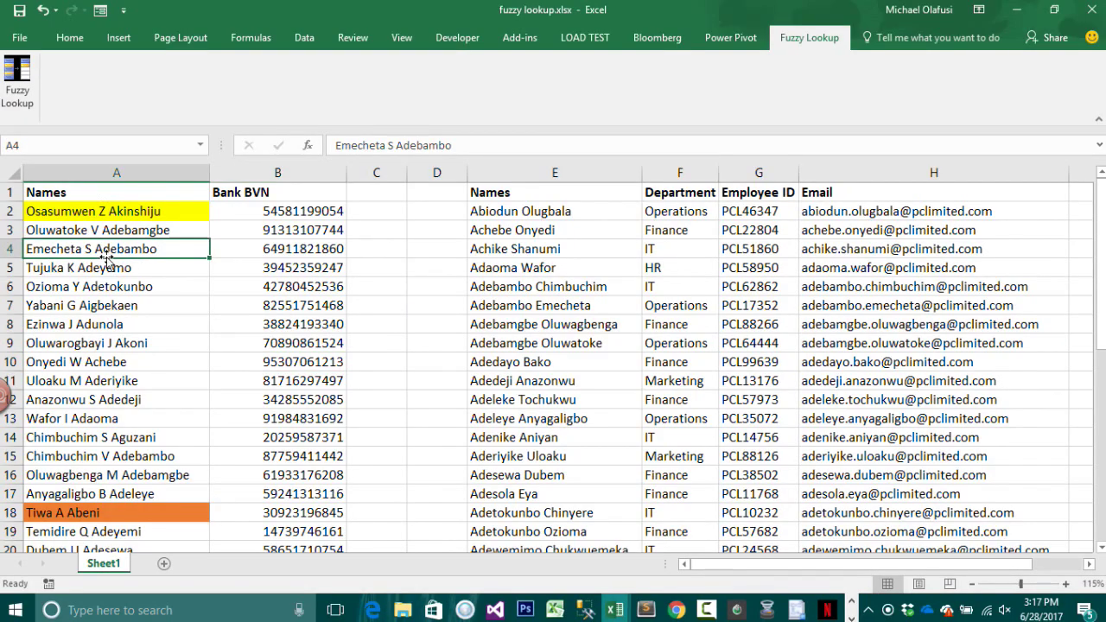
{"action": "key", "text": "alt+n"}
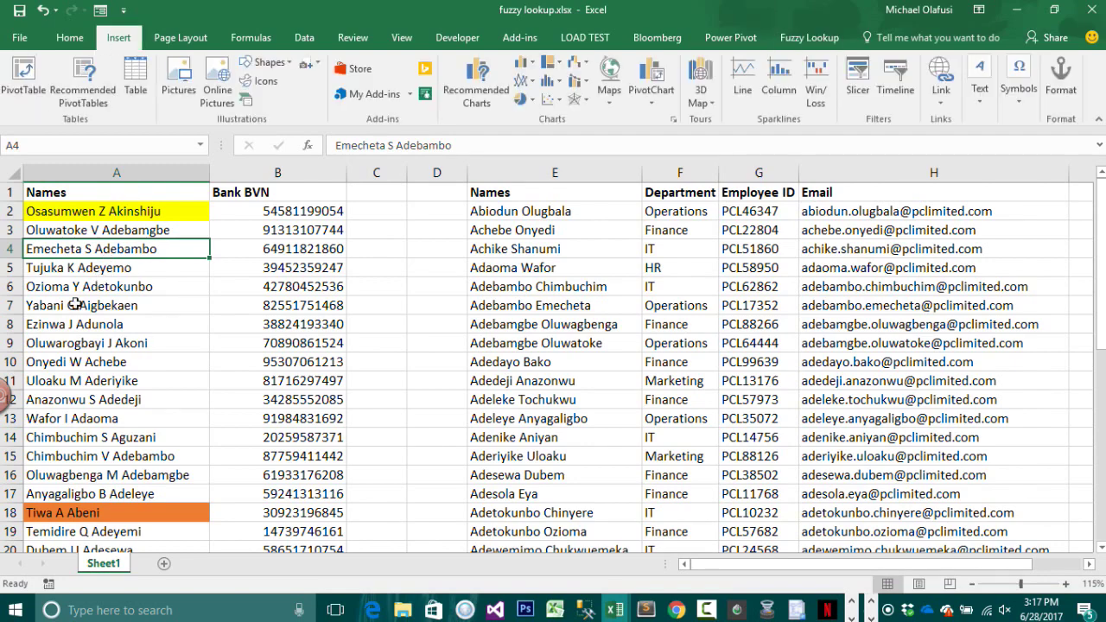
{"action": "key", "text": "ctrl+t"}
{"action": "left_click", "coordinate": [630, 371]}
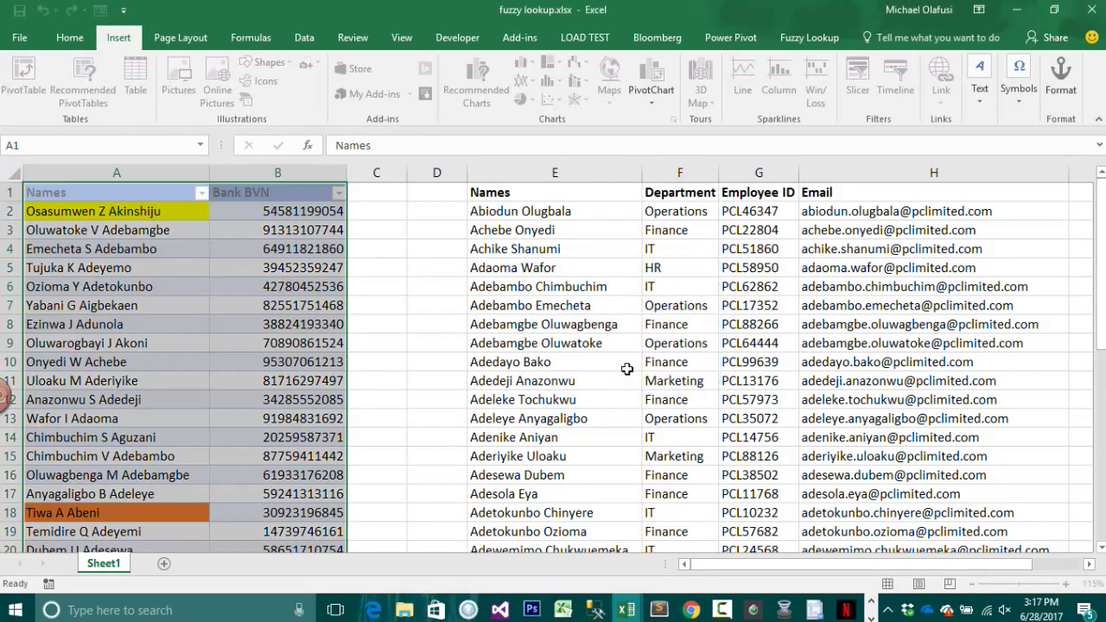
- Convert the employee list in columns E:H into a second table
{"action": "left_click", "coordinate": [612, 323]}
{"action": "key", "text": "alt+n"}
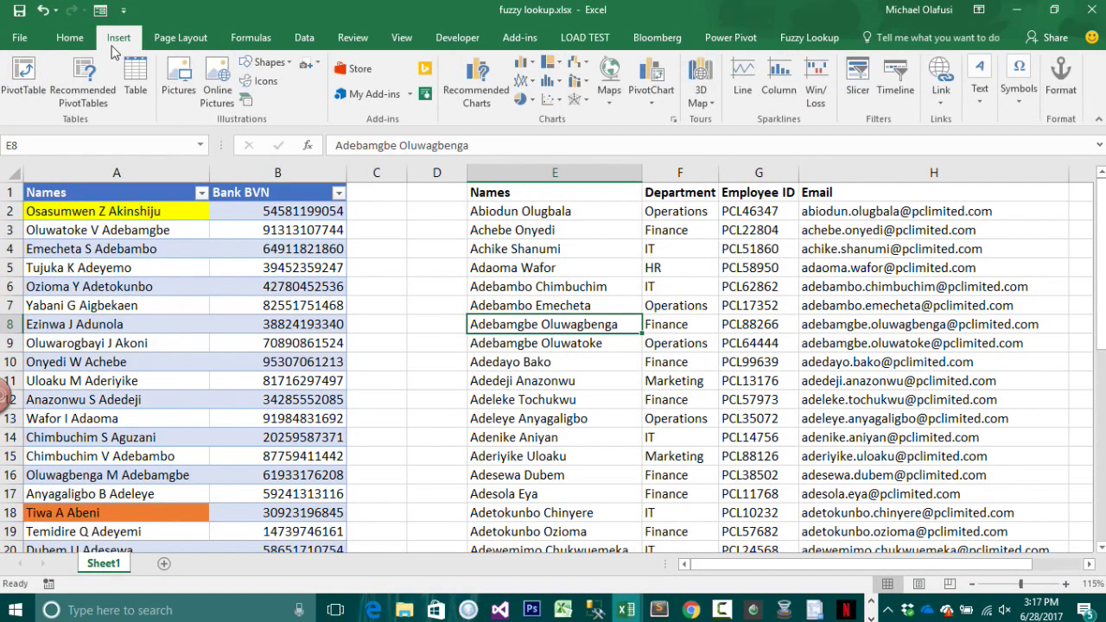
{"action": "key", "text": "ctrl+t"}
{"action": "key", "text": "Return"}
{"action": "left_click", "coordinate": [635, 324]}
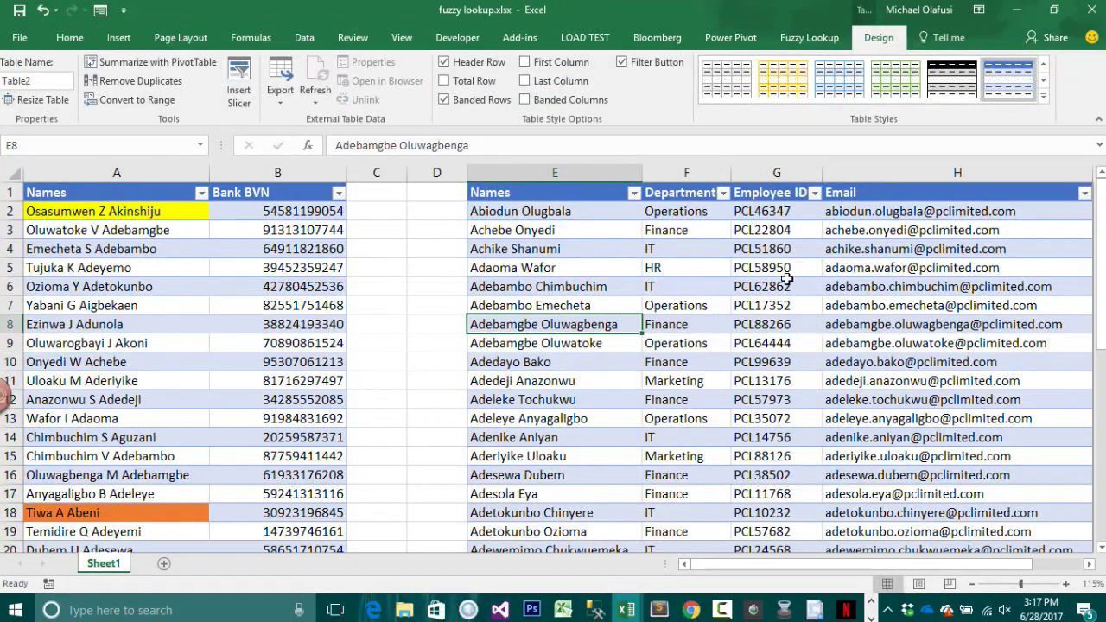
{"action": "left_click", "coordinate": [792, 41]}
- Run Fuzzy Lookup pairing Table1 Names with Table2 Names, writing output from cell L1
{"action": "left_click", "coordinate": [17, 78]}
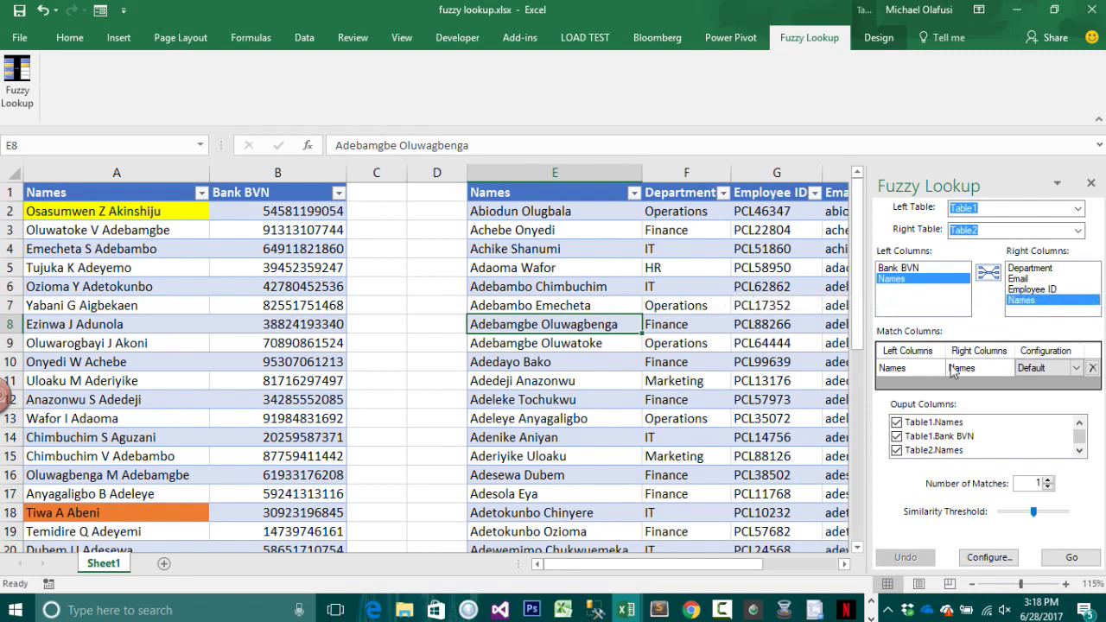
{"action": "left_click", "coordinate": [1042, 370]}
{"action": "scroll", "coordinate": [902, 443], "scroll_direction": "down", "scroll_amount": 3}
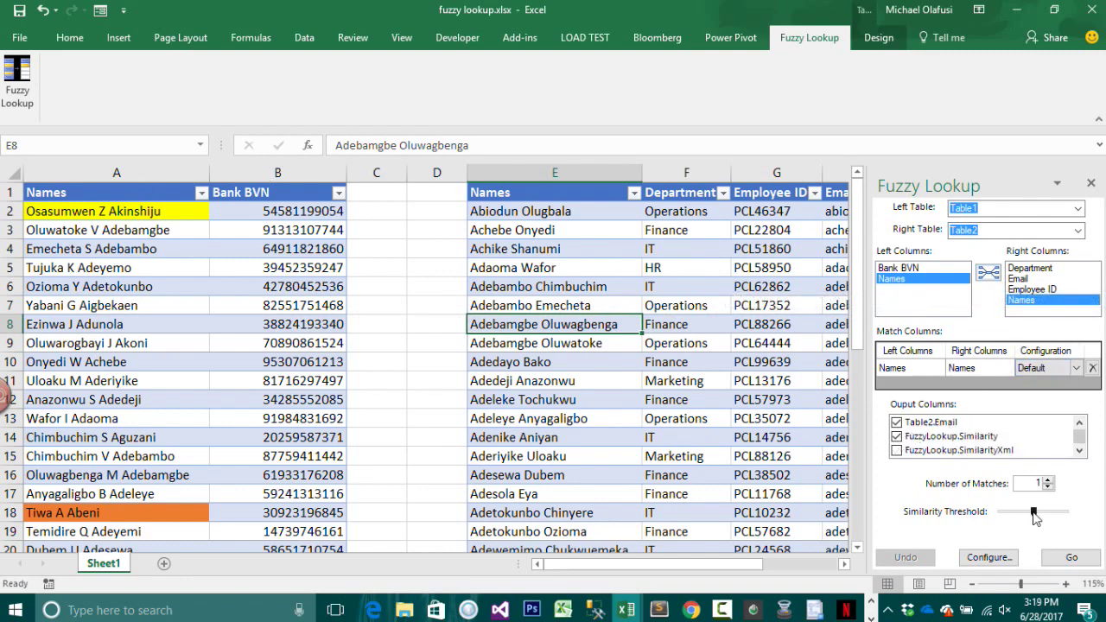
{"action": "scroll", "coordinate": [689, 346], "scroll_direction": "right", "scroll_amount": 5}
{"action": "left_click", "coordinate": [689, 194]}
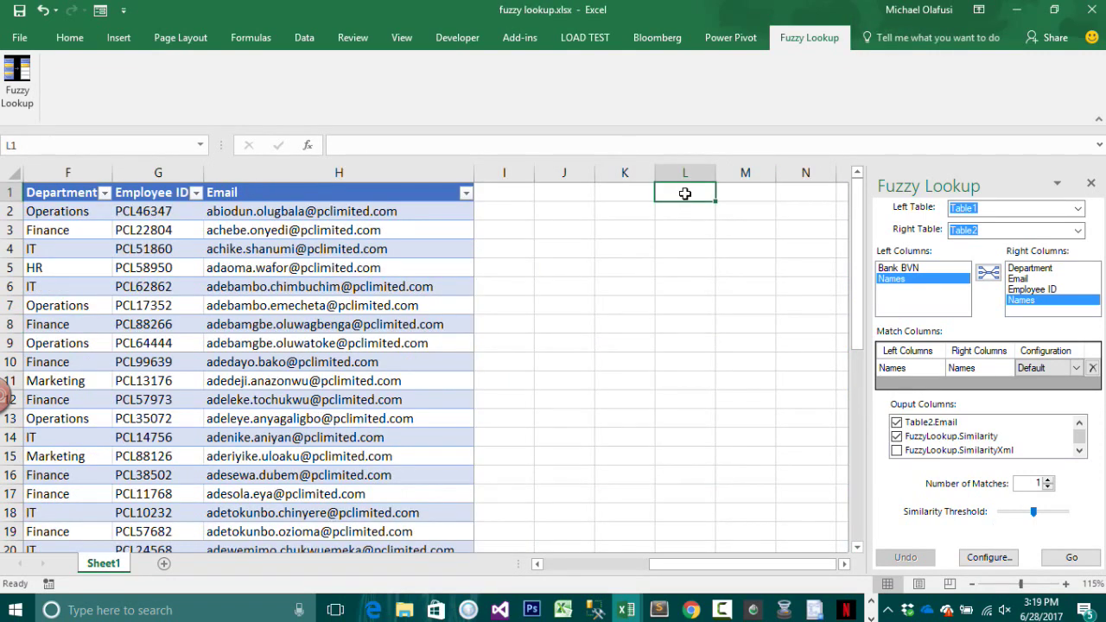
{"action": "left_click", "coordinate": [1091, 558]}
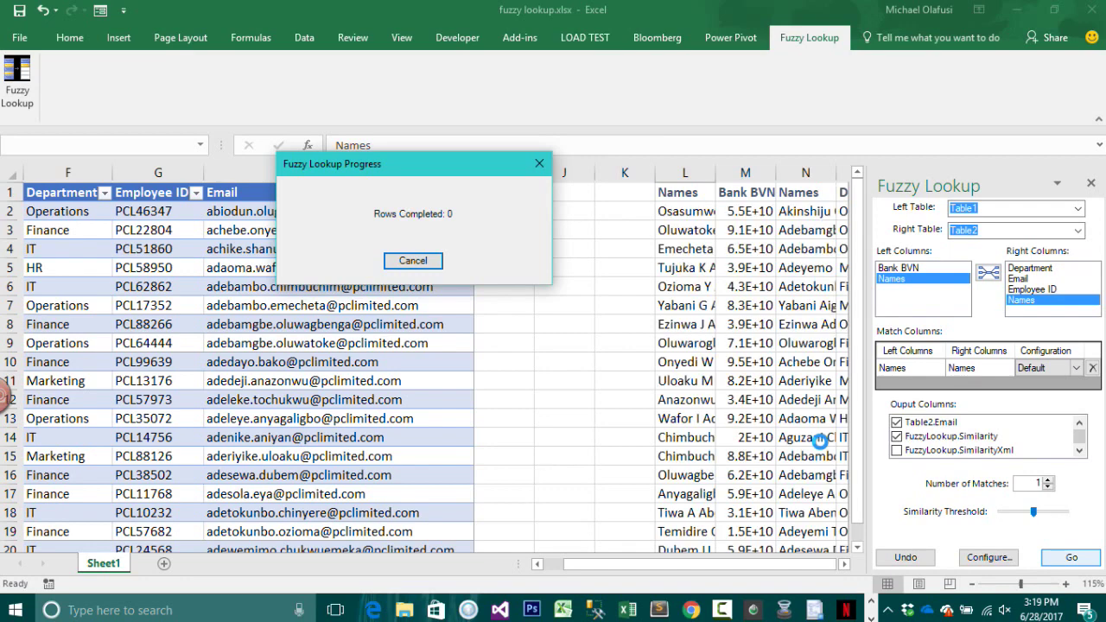
{"action": "key", "text": "alt+Tab"}
{"action": "key", "text": "alt+Tab"}
{"action": "key", "text": "alt+Tab"}
{"action": "key", "text": "alt+Tab"}
{"action": "key", "text": "alt+Tab"}
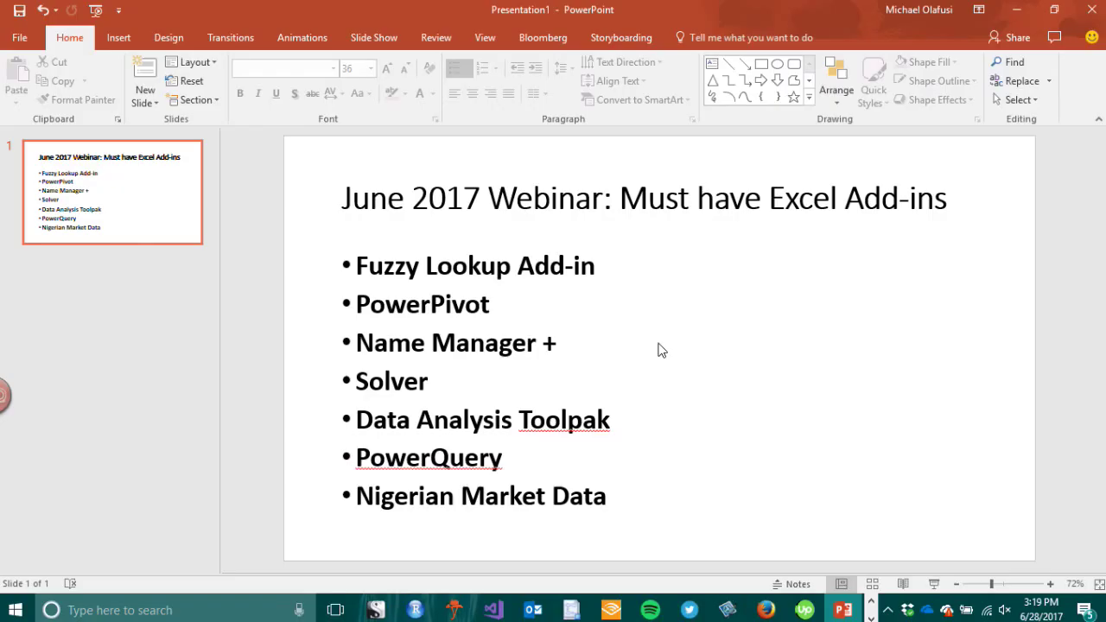
{"action": "key", "text": "alt+Tab"}
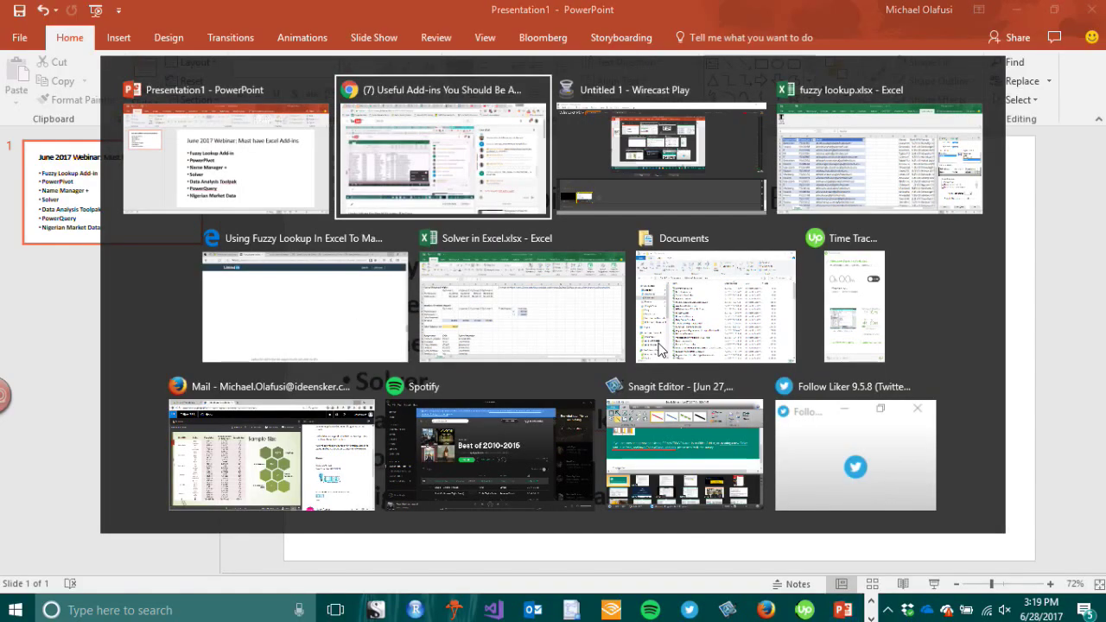
{"action": "key", "text": "alt+Tab"}
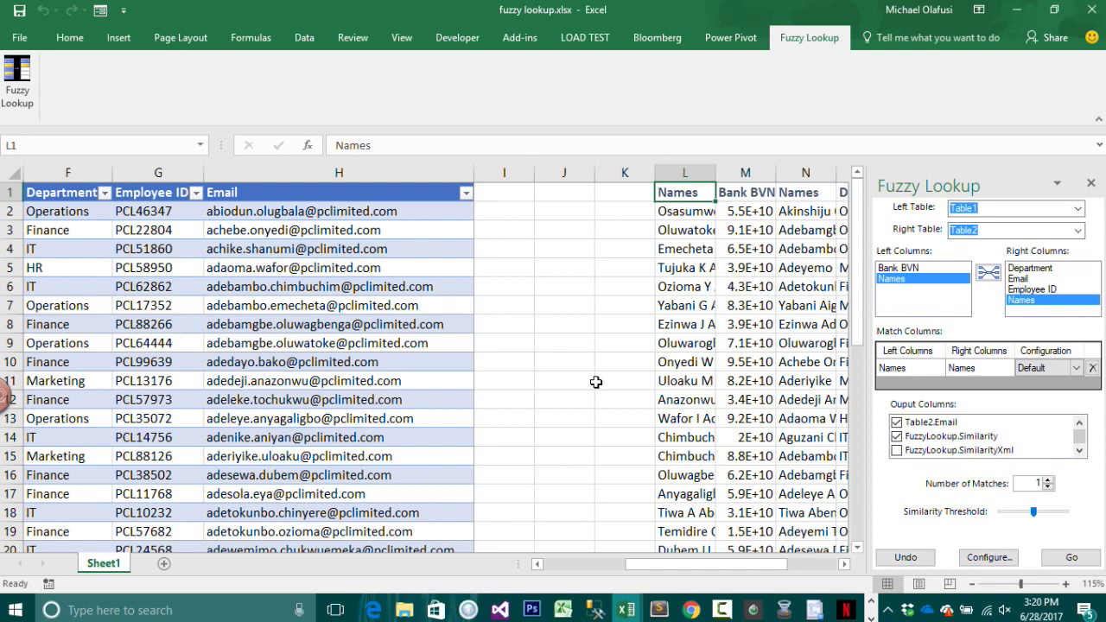
{"action": "left_click", "coordinate": [987, 610]}
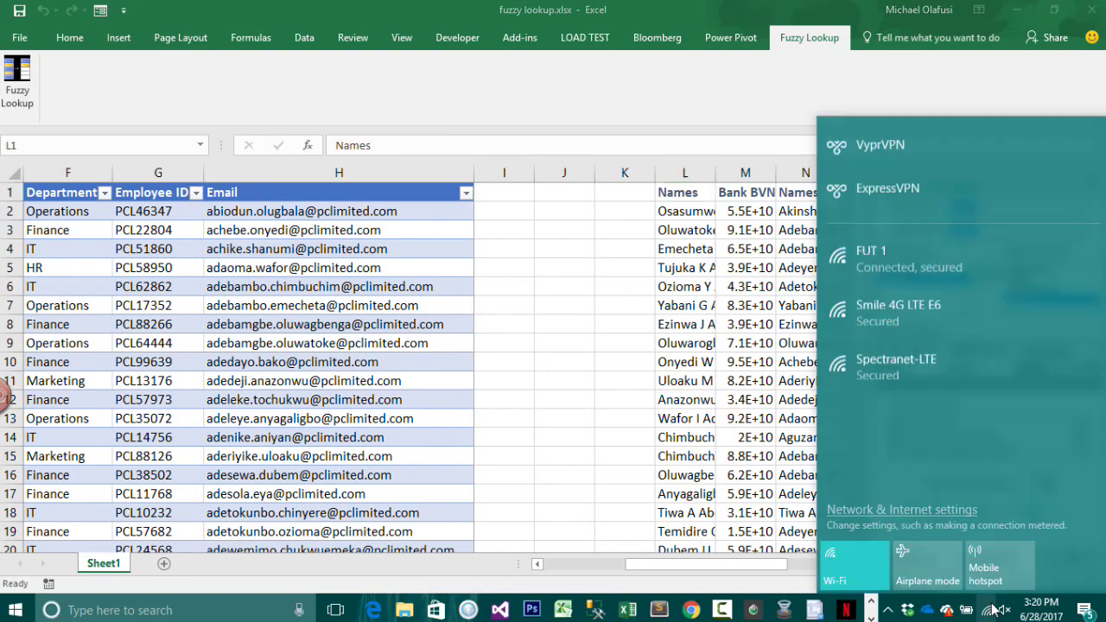
{"action": "left_click", "coordinate": [553, 323]}
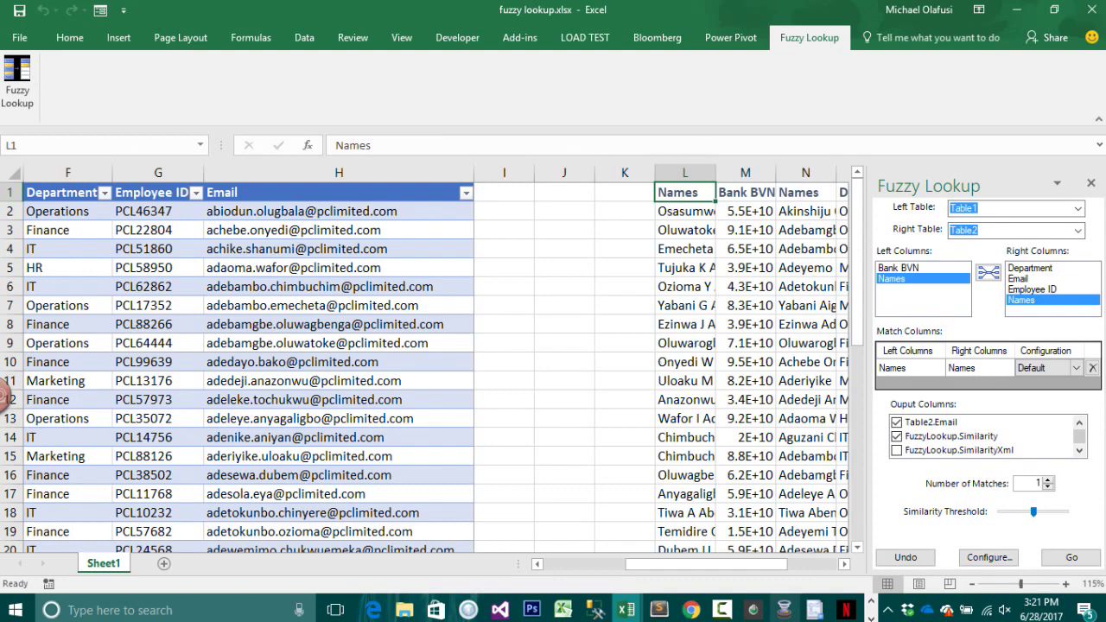
- Resend the failed message in the YouTube live chat from the live watch page
{"action": "left_click", "coordinate": [690, 611]}
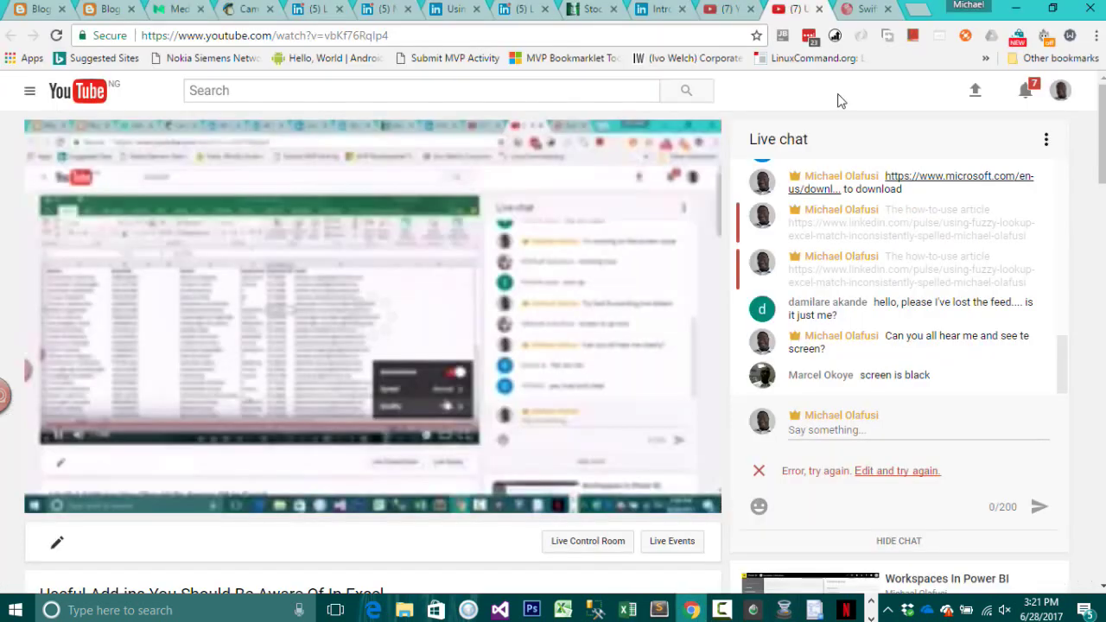
{"action": "left_click", "coordinate": [716, 8]}
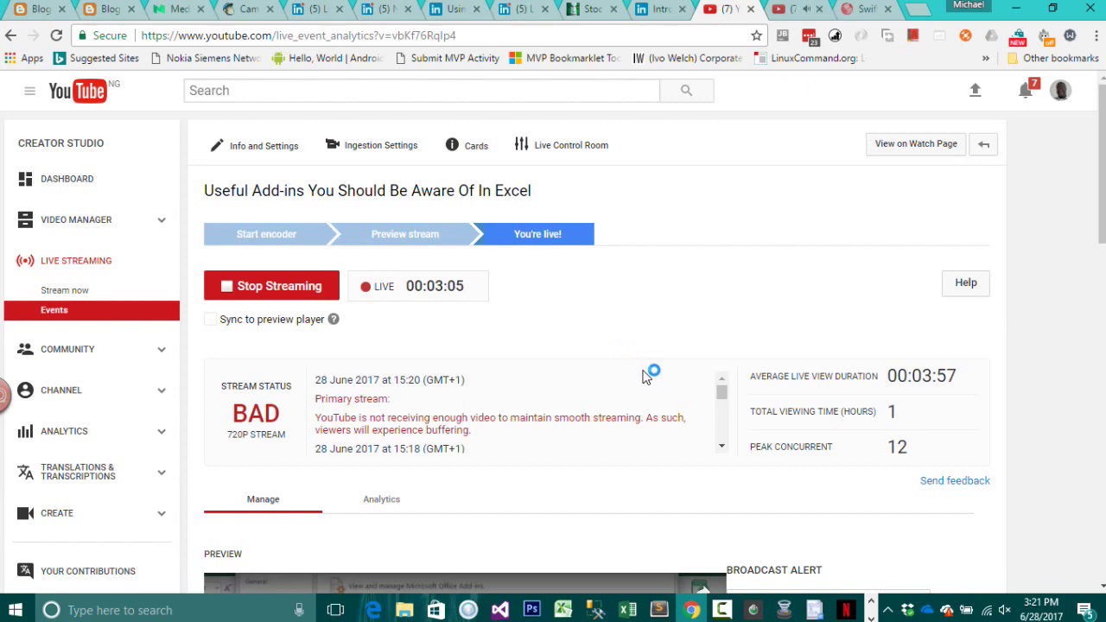
{"action": "scroll", "coordinate": [649, 376], "scroll_direction": "down", "scroll_amount": 2}
{"action": "scroll", "coordinate": [648, 376], "scroll_direction": "up", "scroll_amount": 2}
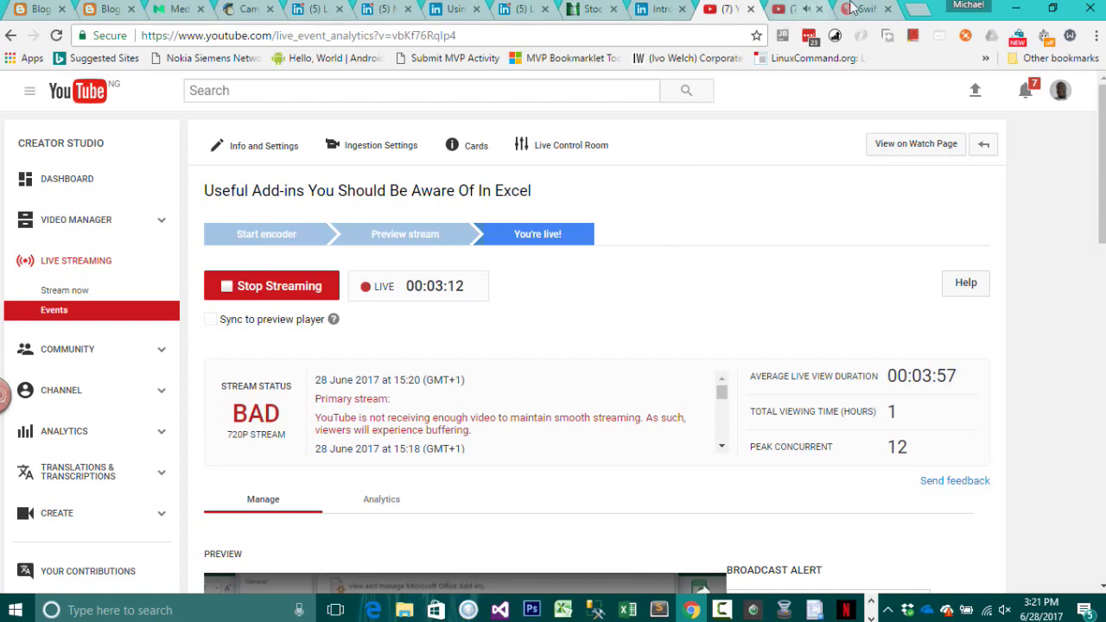
{"action": "left_click", "coordinate": [798, 10]}
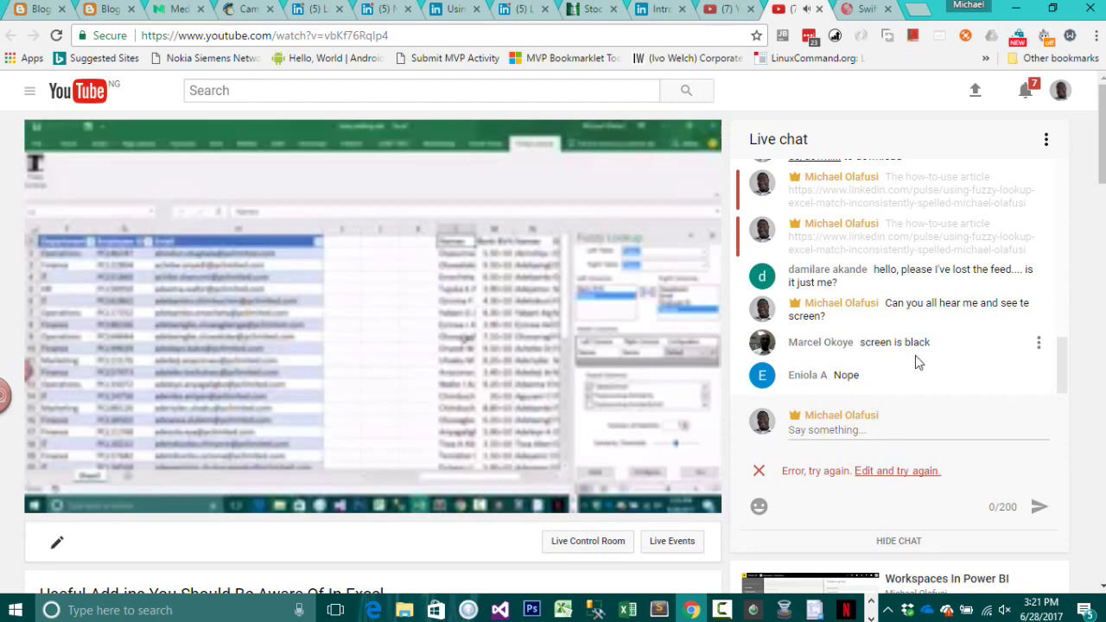
{"action": "left_click", "coordinate": [921, 471]}
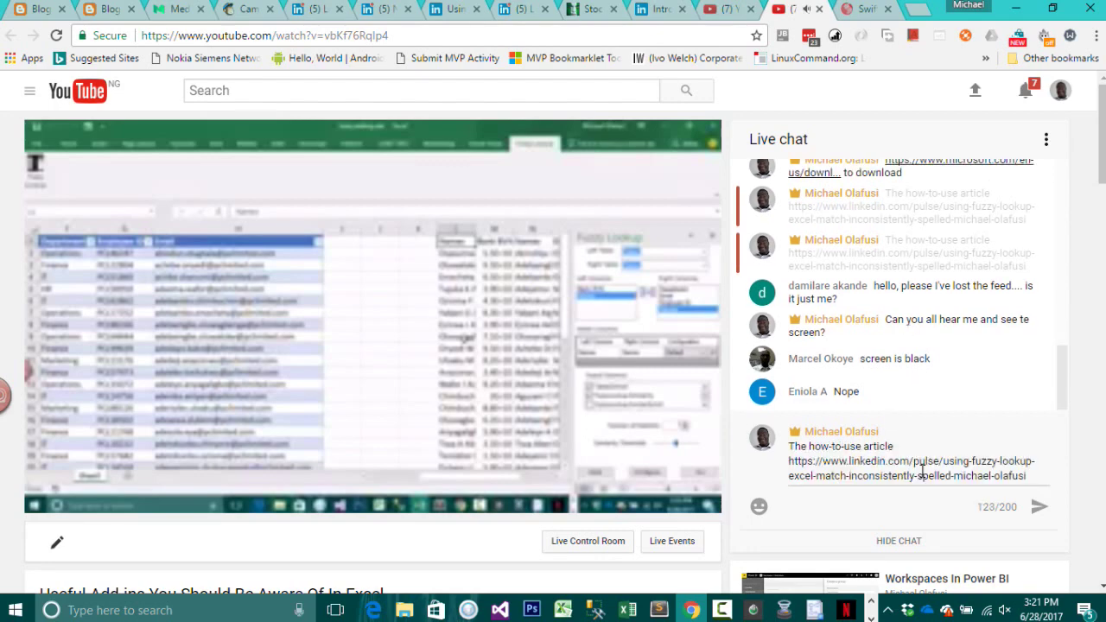
{"action": "left_click", "coordinate": [1040, 508]}
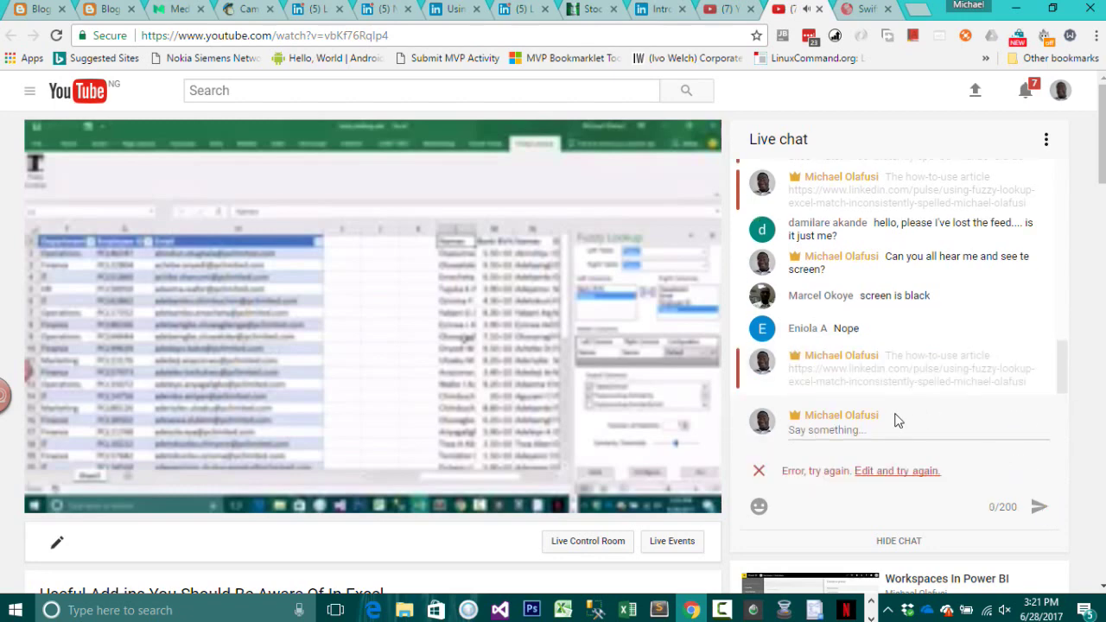
- Reload the stream page, jump playback to the live point, and start a chat message
{"action": "scroll", "coordinate": [914, 329], "scroll_direction": "up", "scroll_amount": 3}
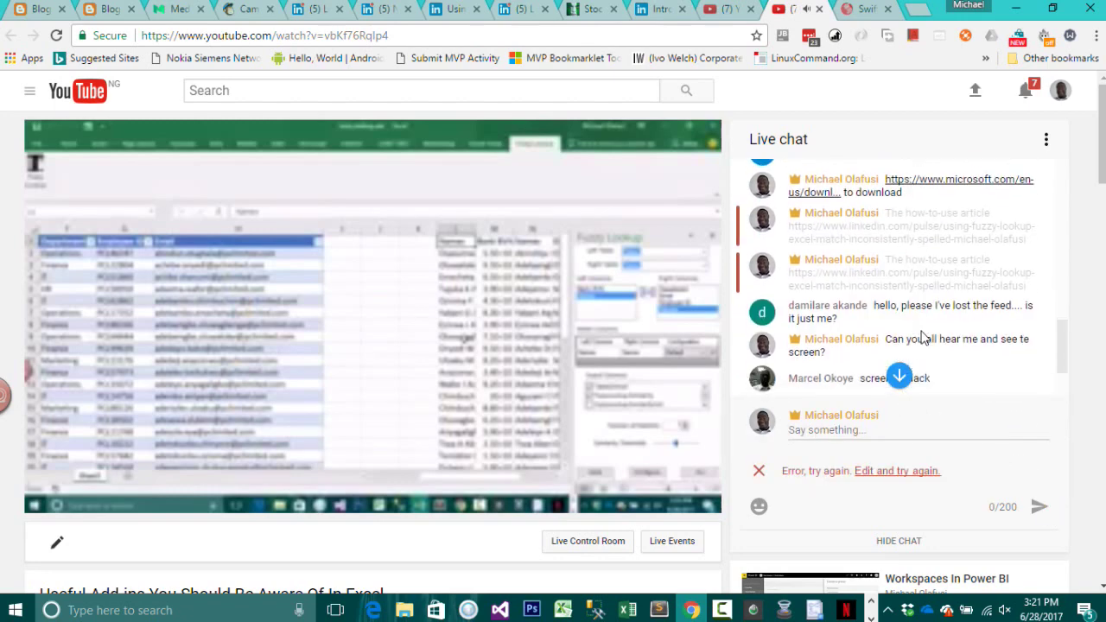
{"action": "left_click", "coordinate": [899, 377]}
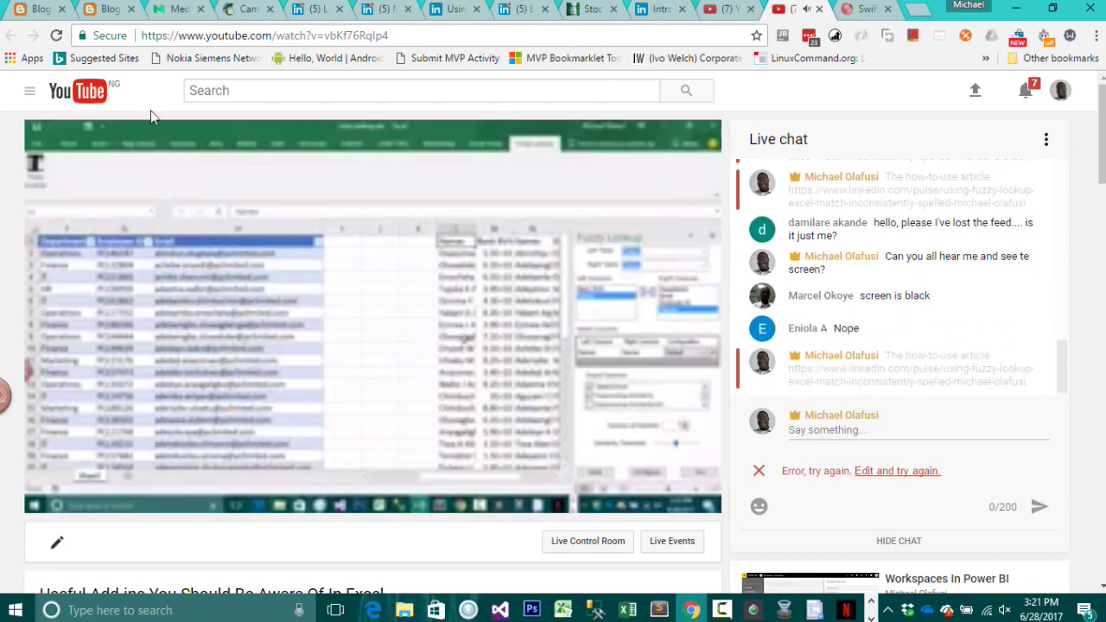
{"action": "left_click", "coordinate": [56, 36]}
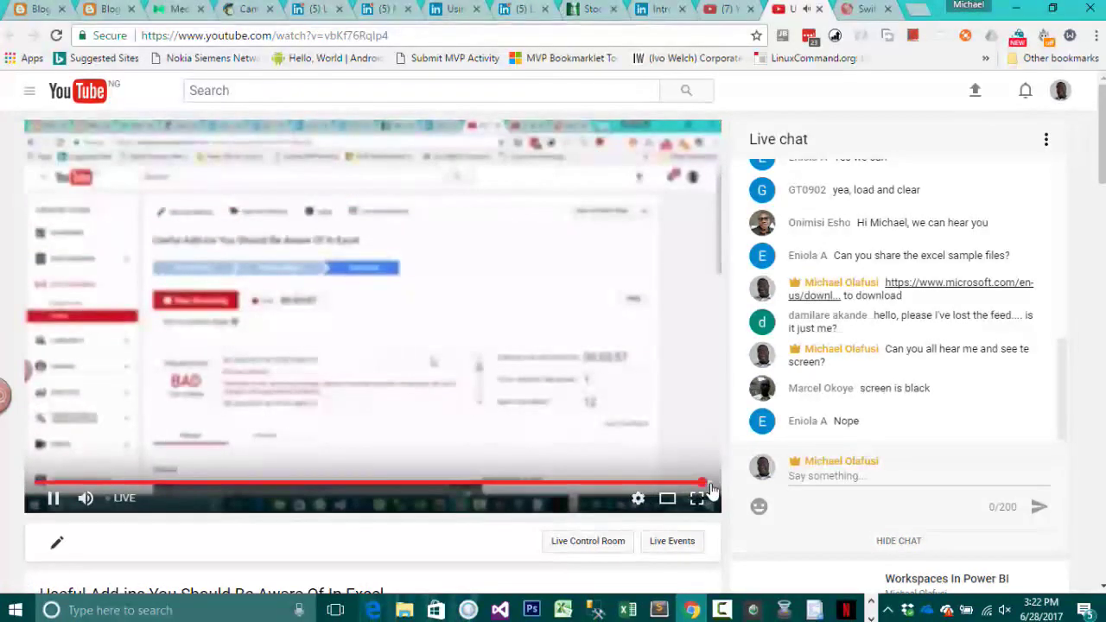
{"action": "left_click", "coordinate": [713, 486]}
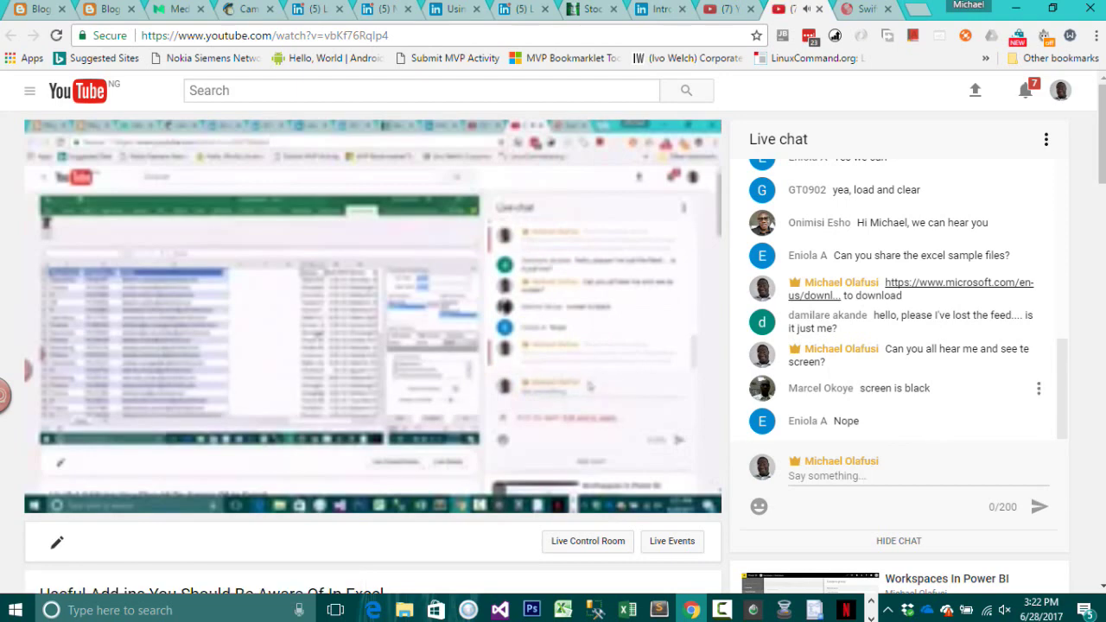
{"action": "left_click", "coordinate": [958, 479]}
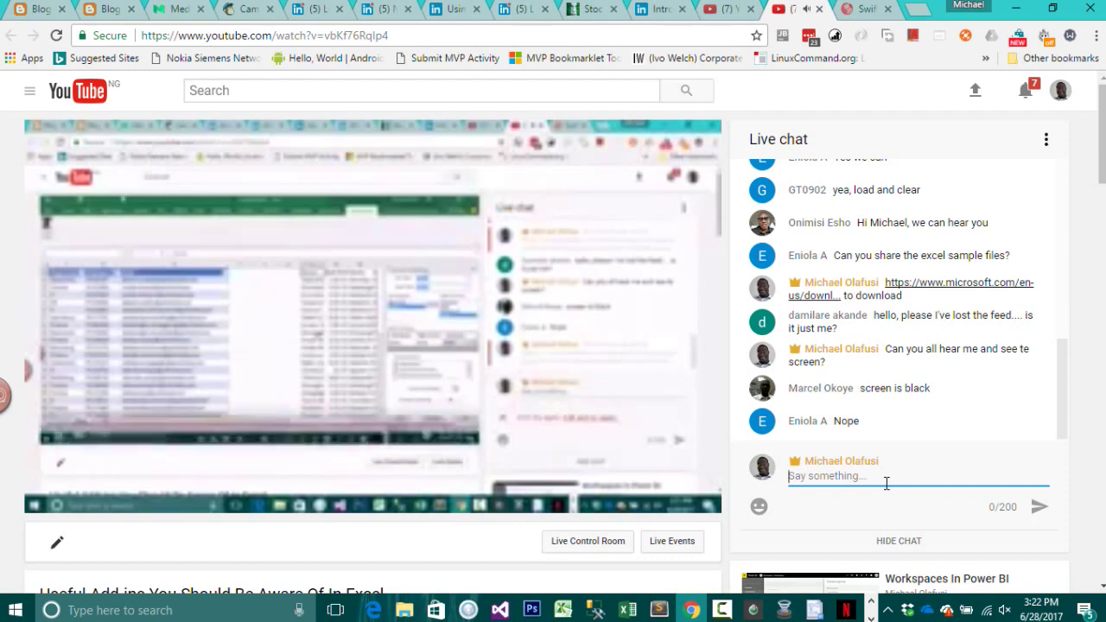
- Copy the Using Fuzzy Lookup article's address from Edge and return to the YouTube window
{"action": "left_click", "coordinate": [660, 11]}
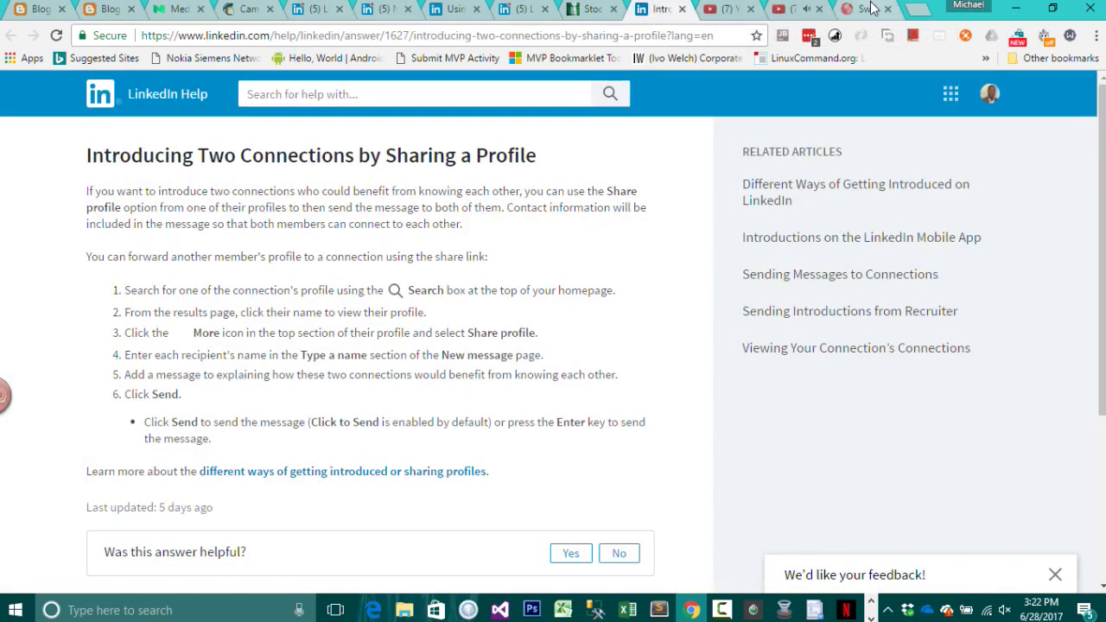
{"action": "left_click", "coordinate": [796, 10]}
{"action": "key", "text": "alt+Tab"}
{"action": "key", "text": "alt+Tab"}
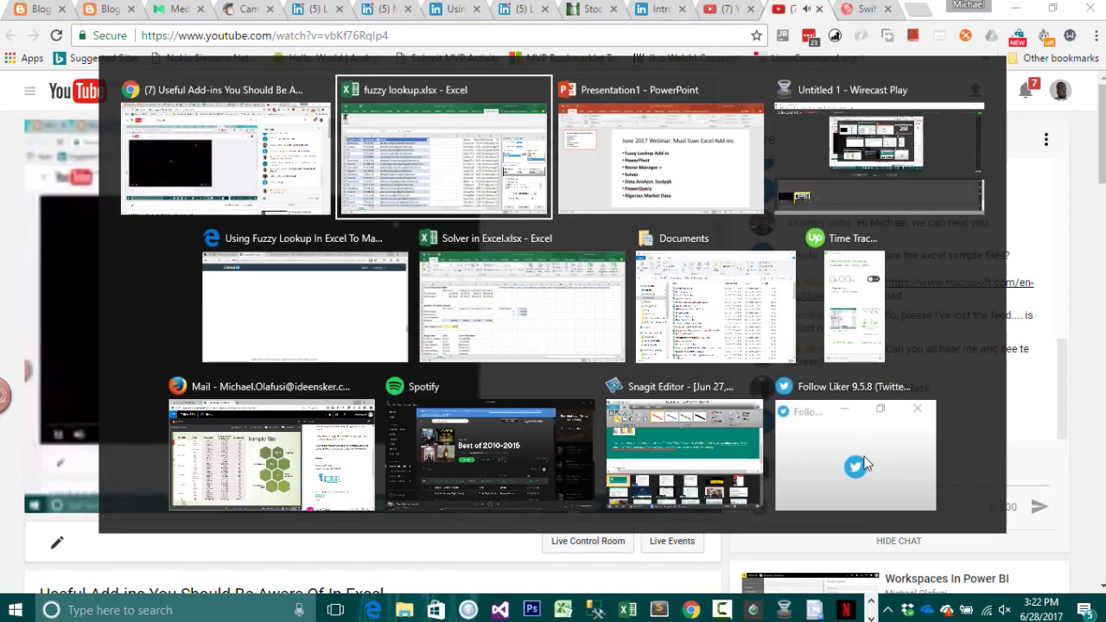
{"action": "key", "text": "alt+Tab"}
{"action": "key", "text": "alt+Tab"}
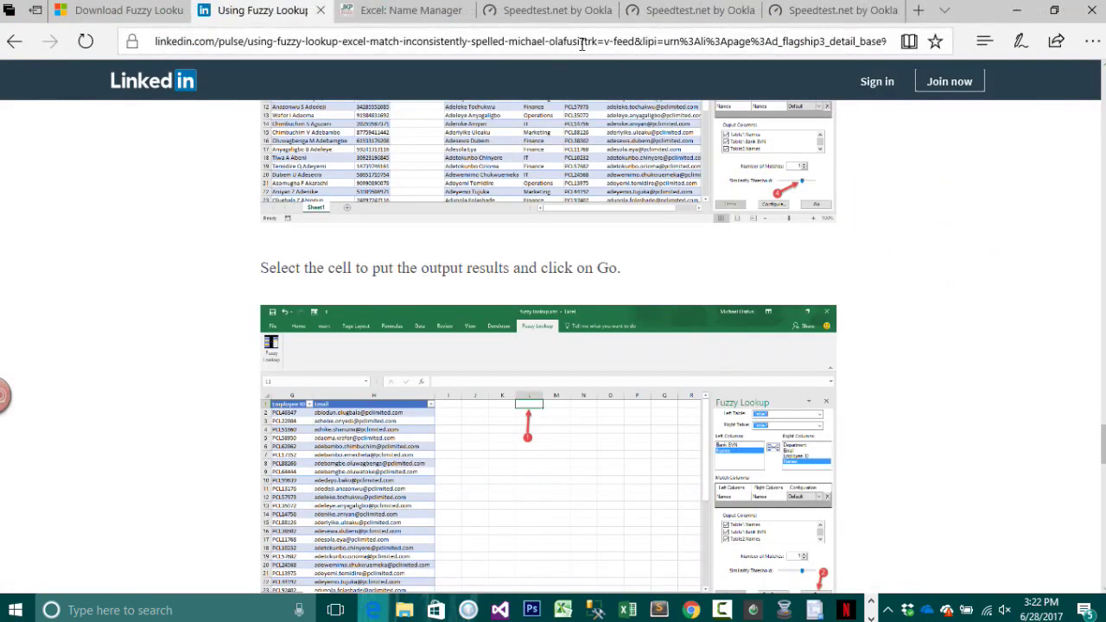
{"action": "left_click_drag", "start_coordinate": [574, 45], "coordinate": [89, 58]}
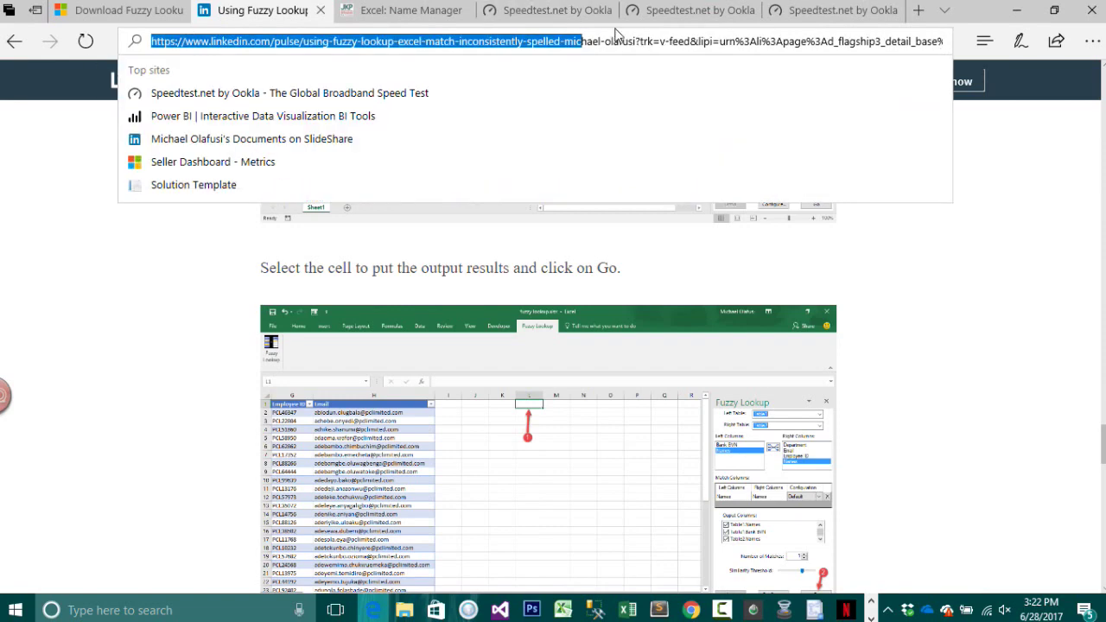
{"action": "left_click_drag", "start_coordinate": [636, 41], "coordinate": [85, 26]}
{"action": "key", "text": "ctrl+c"}
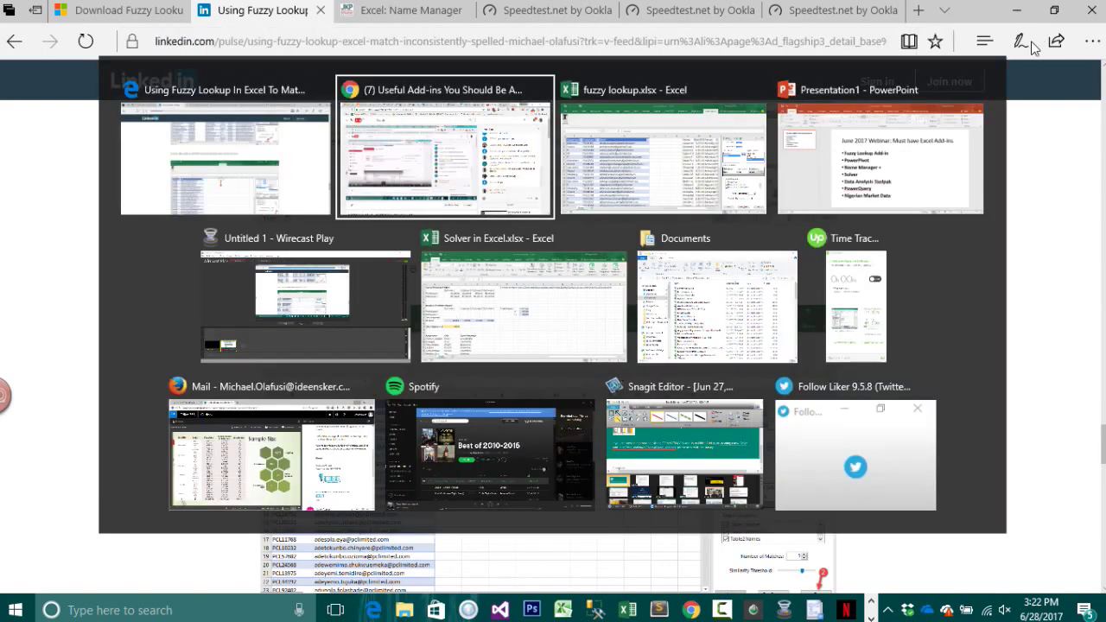
{"action": "key", "text": "alt+Tab"}
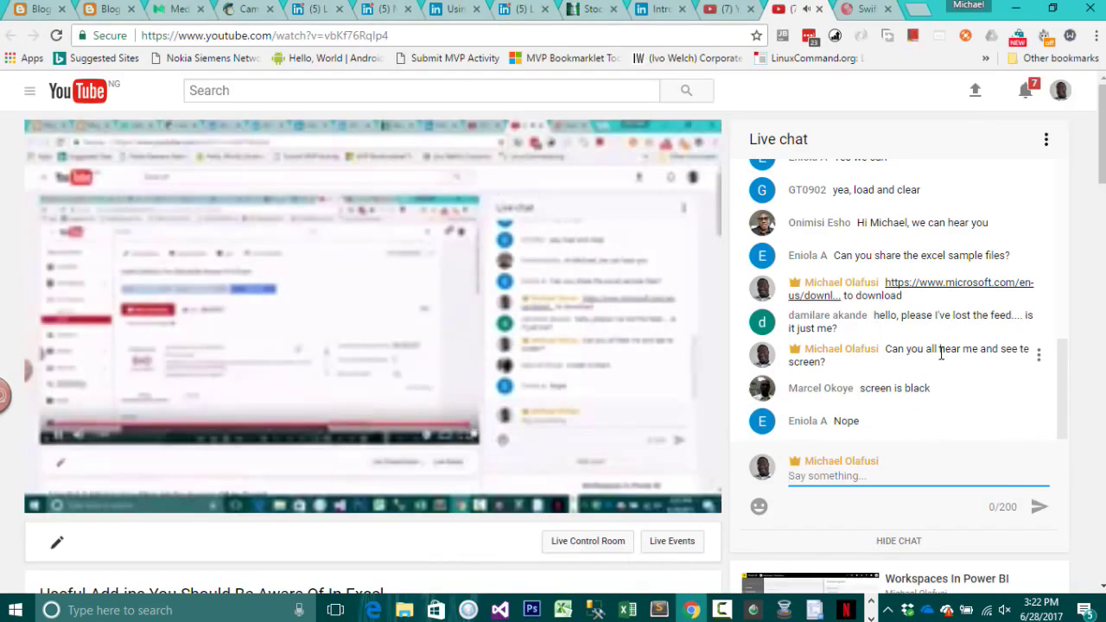
- Post the article link in live chat with 'for the fuzzy lookup tutorial'
{"action": "key", "text": "ctrl+v"}
{"action": "type", "text": "for "}
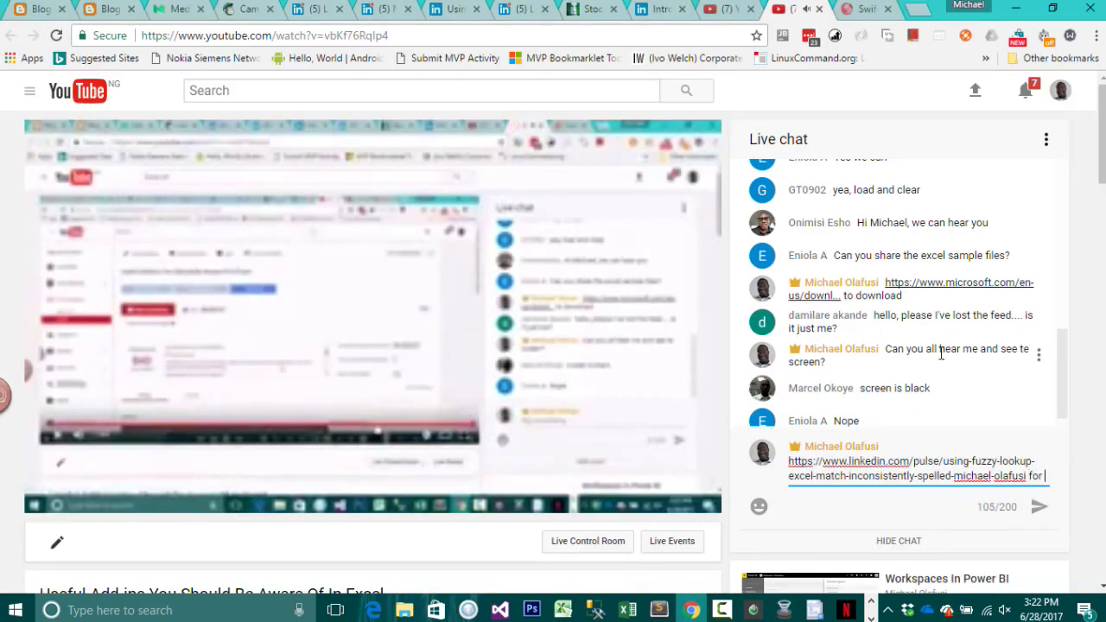
{"action": "type", "text": "the fuzz"}
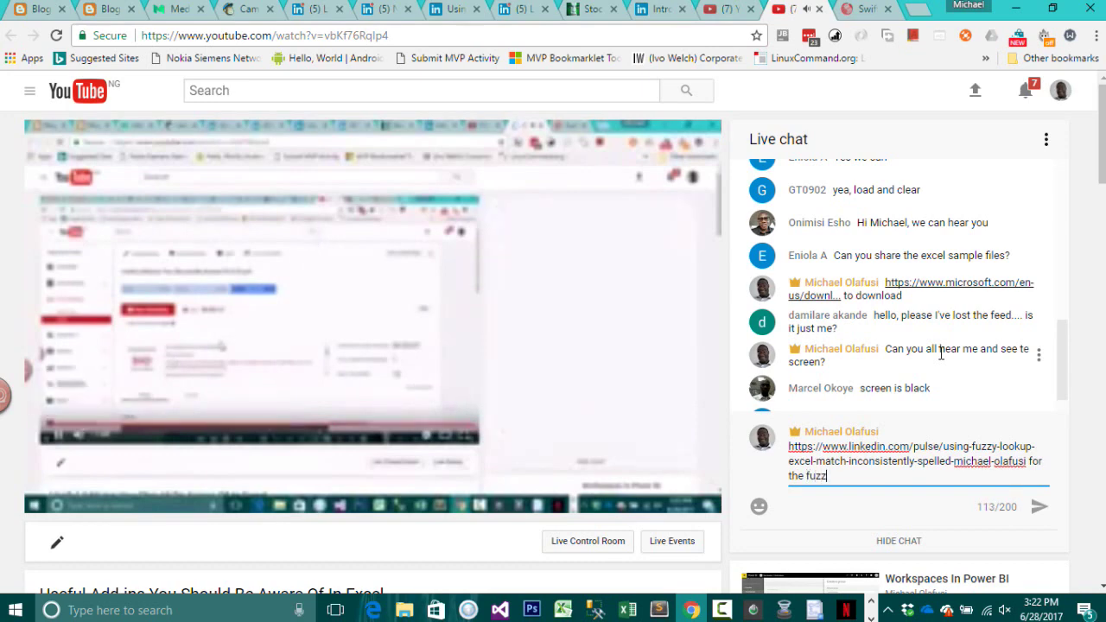
{"action": "type", "text": "y lok"}
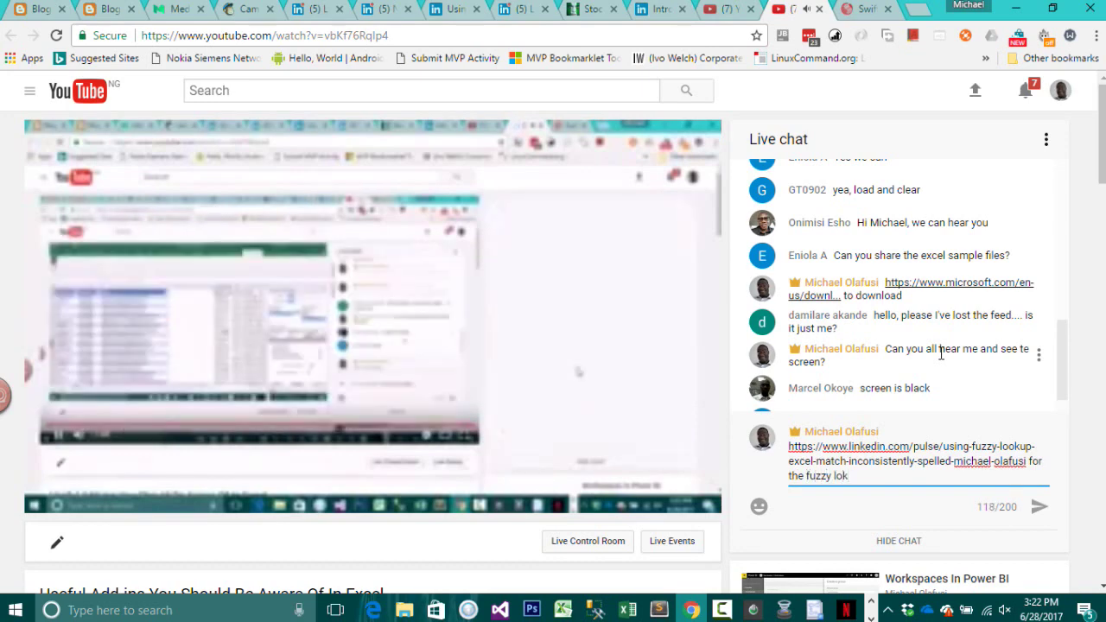
{"action": "key", "text": "BackSpace"}
{"action": "type", "text": "okup tut"}
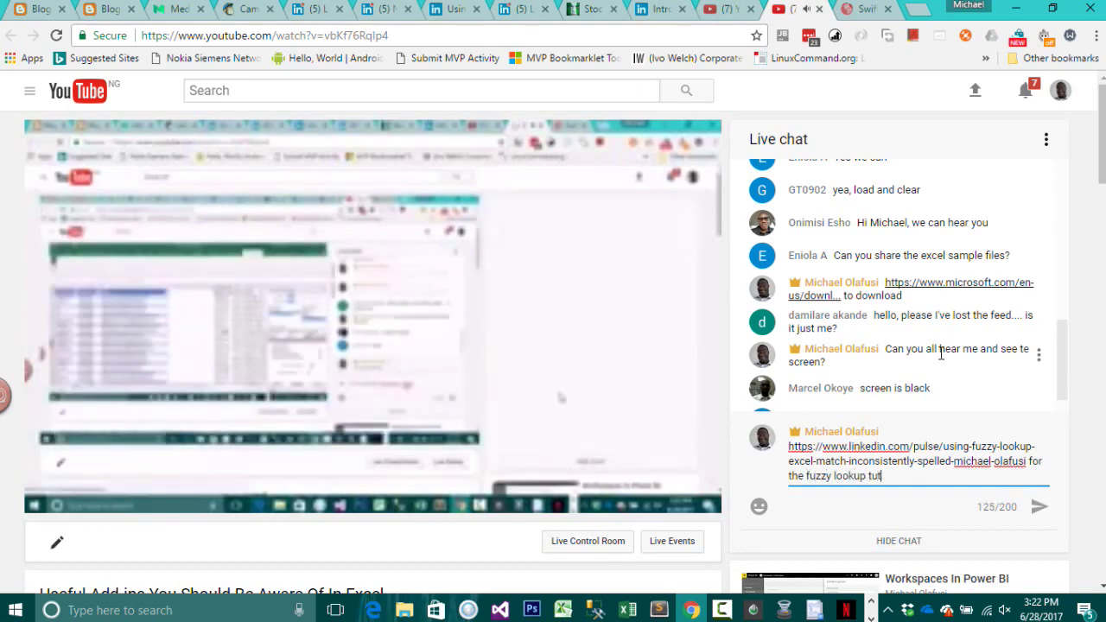
{"action": "type", "text": "orial"}
{"action": "key", "text": "Return"}
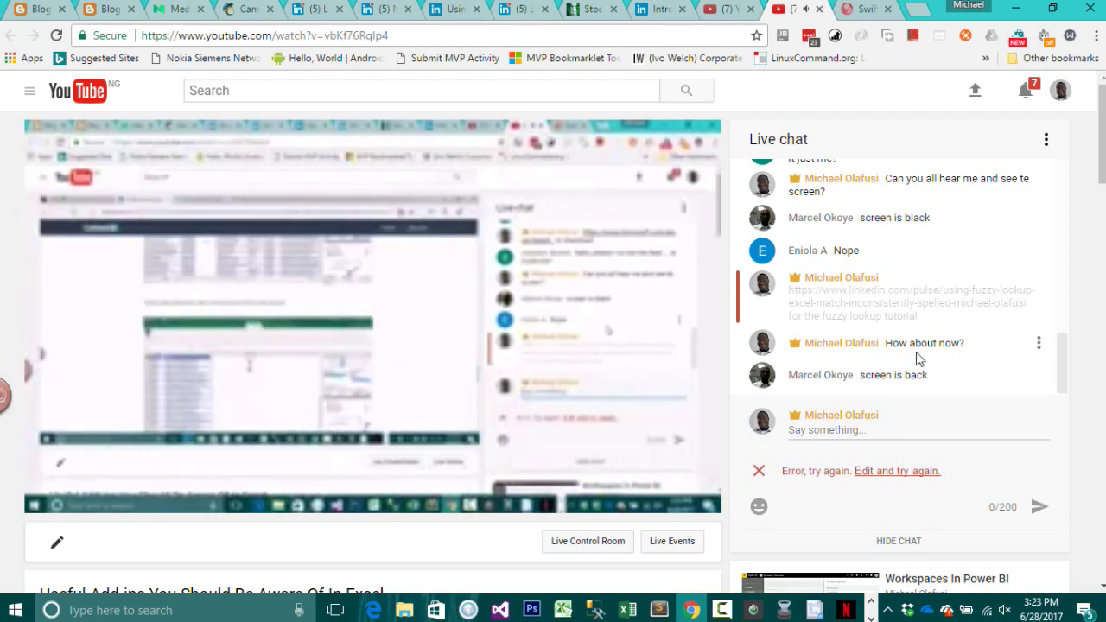
- Ask 'Is the audio also back?' in the live chat
{"action": "left_click", "coordinate": [882, 427]}
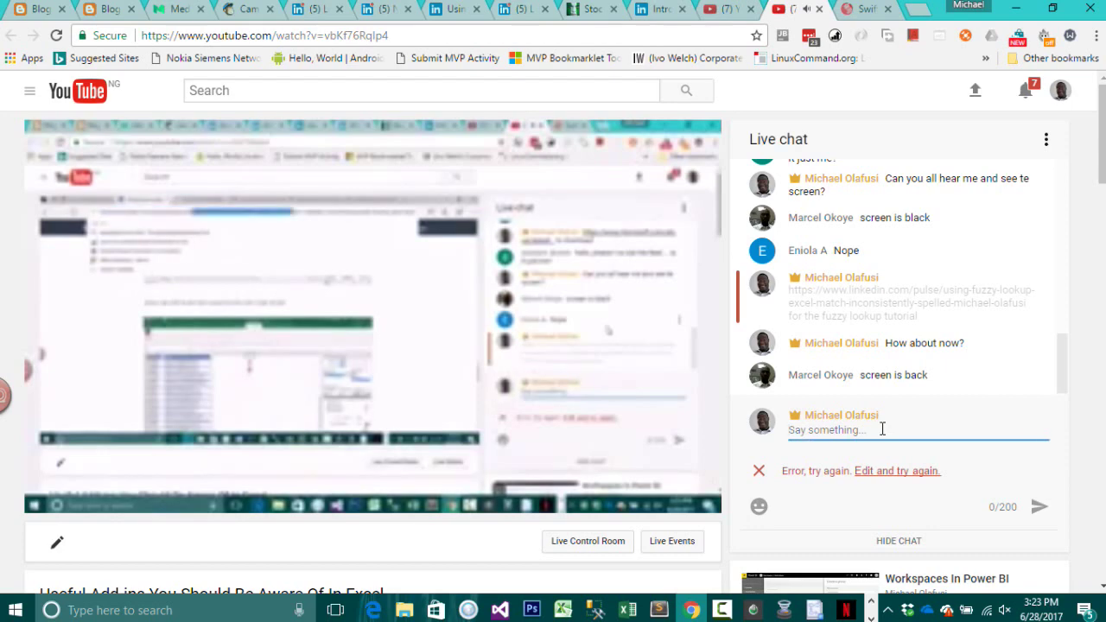
{"action": "type", "text": "Is he"}
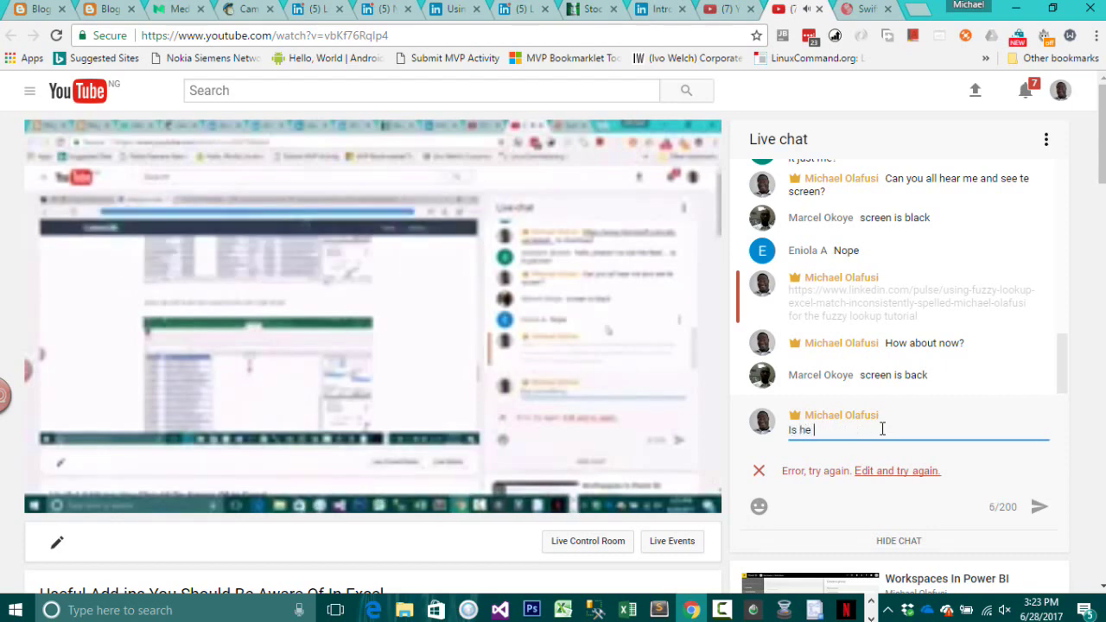
{"action": "key", "text": "BackSpace"}
{"action": "key", "text": "BackSpace"}
{"action": "type", "text": "the a"}
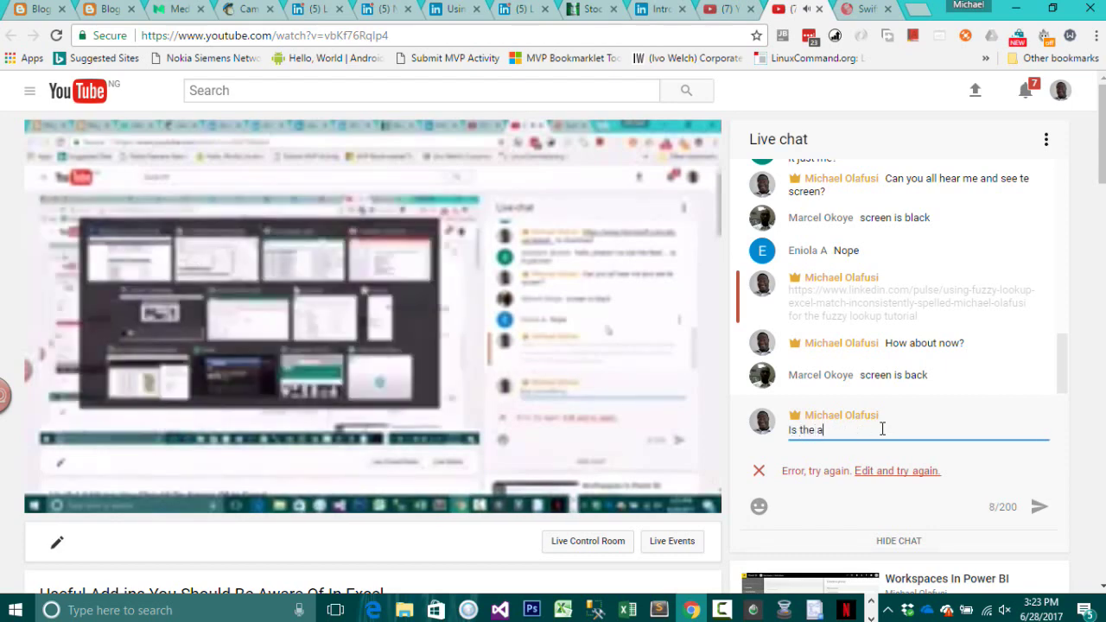
{"action": "type", "text": "udio also"}
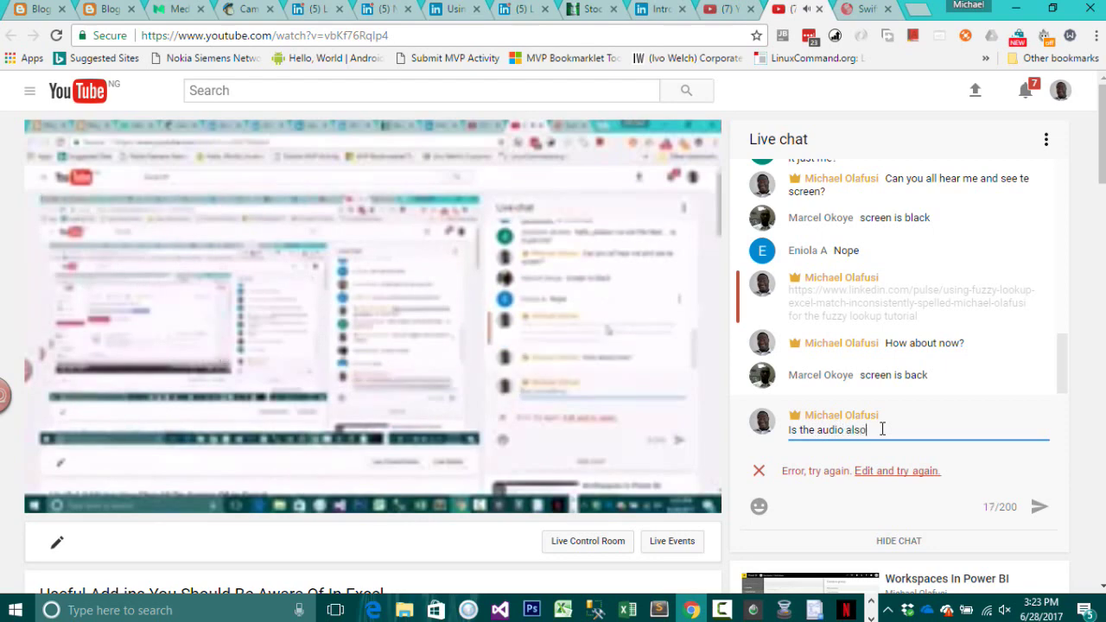
{"action": "type", "text": " back"}
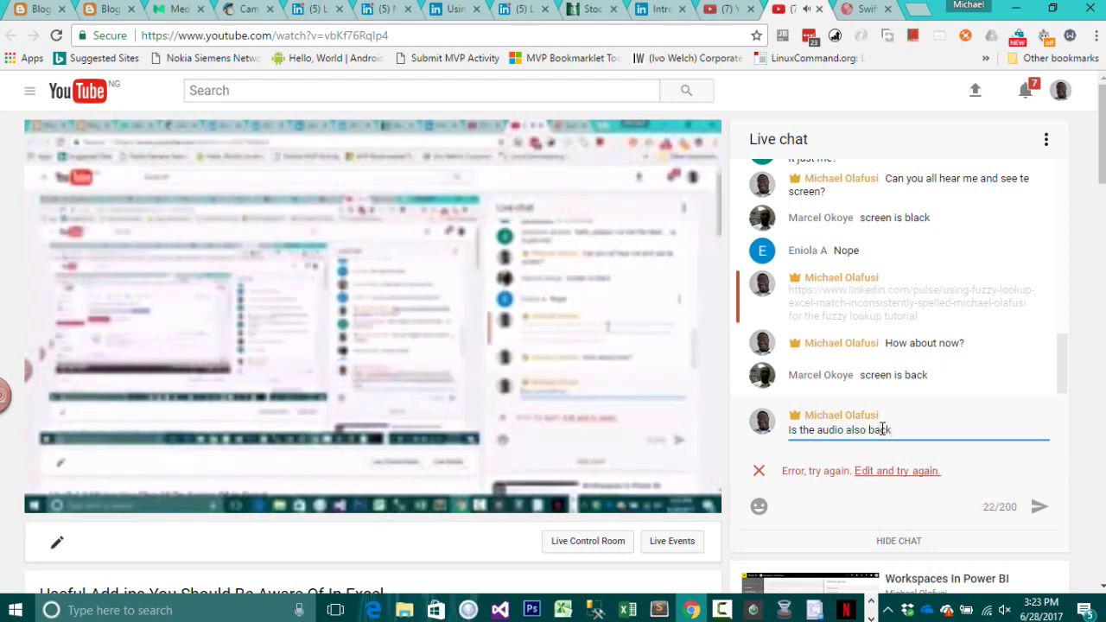
{"action": "type", "text": "?"}
{"action": "key", "text": "Return"}
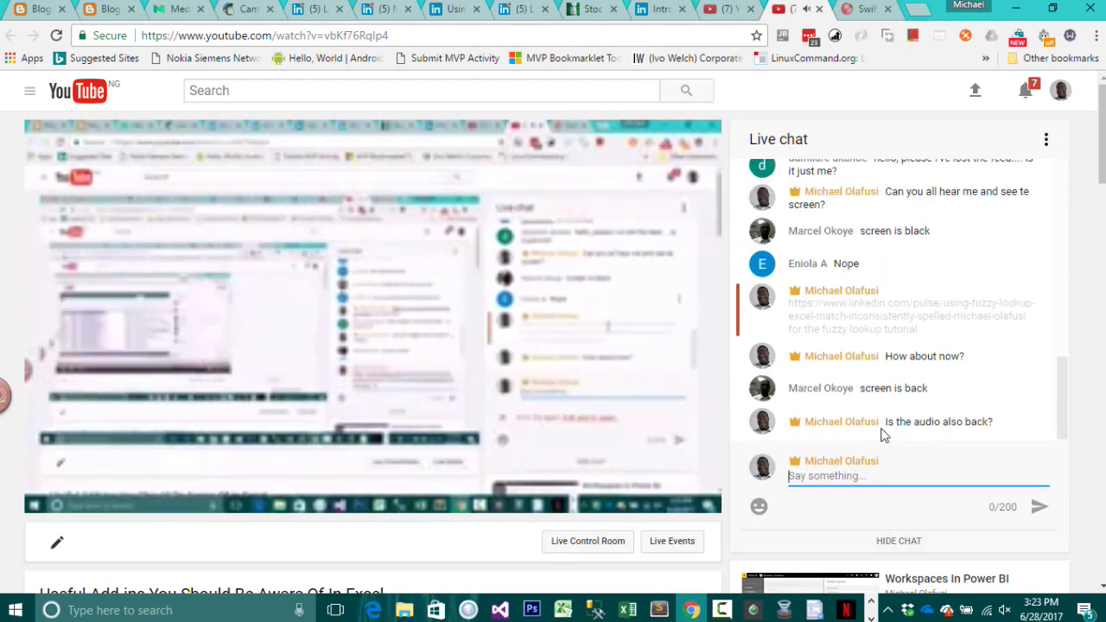
{"action": "key", "text": "ctrl+v"}
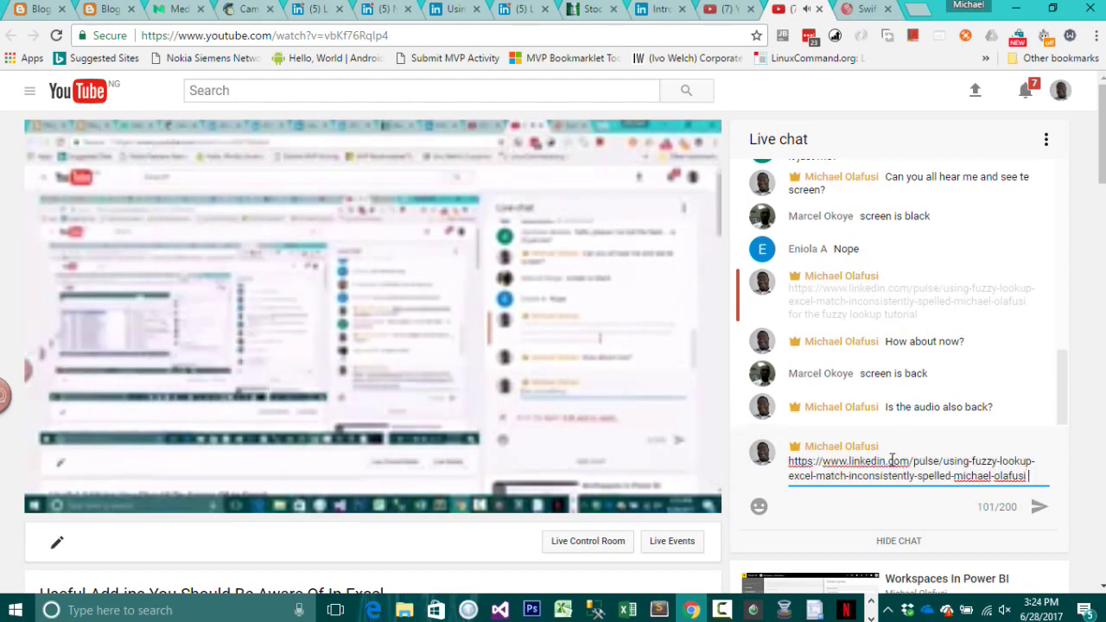
{"action": "key", "text": "Return"}
{"action": "type", "text": "for"}
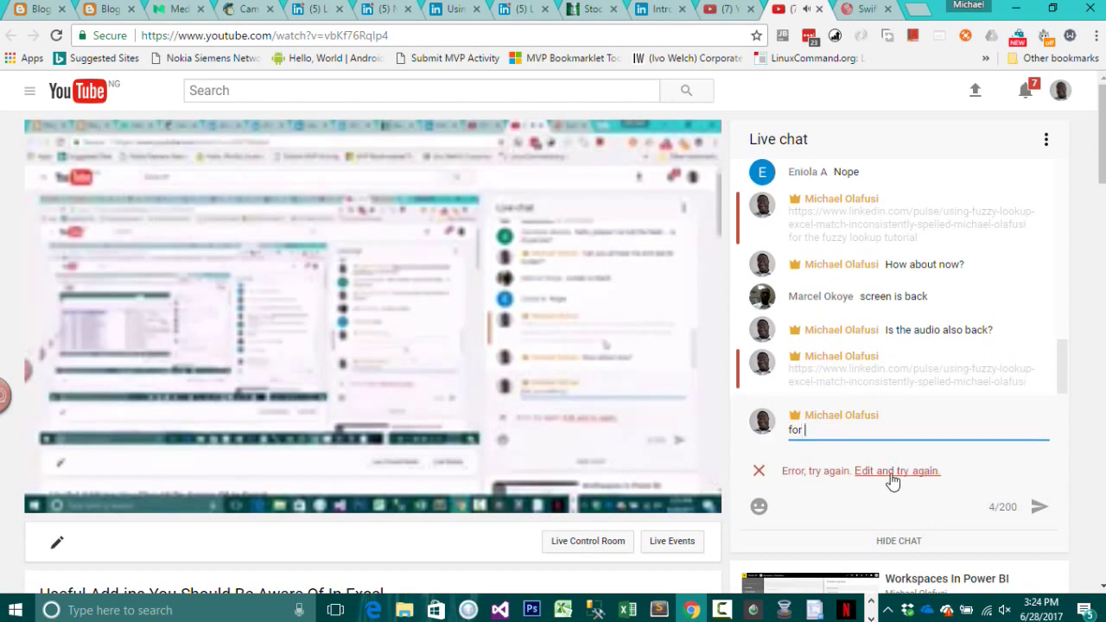
{"action": "left_click", "coordinate": [891, 475]}
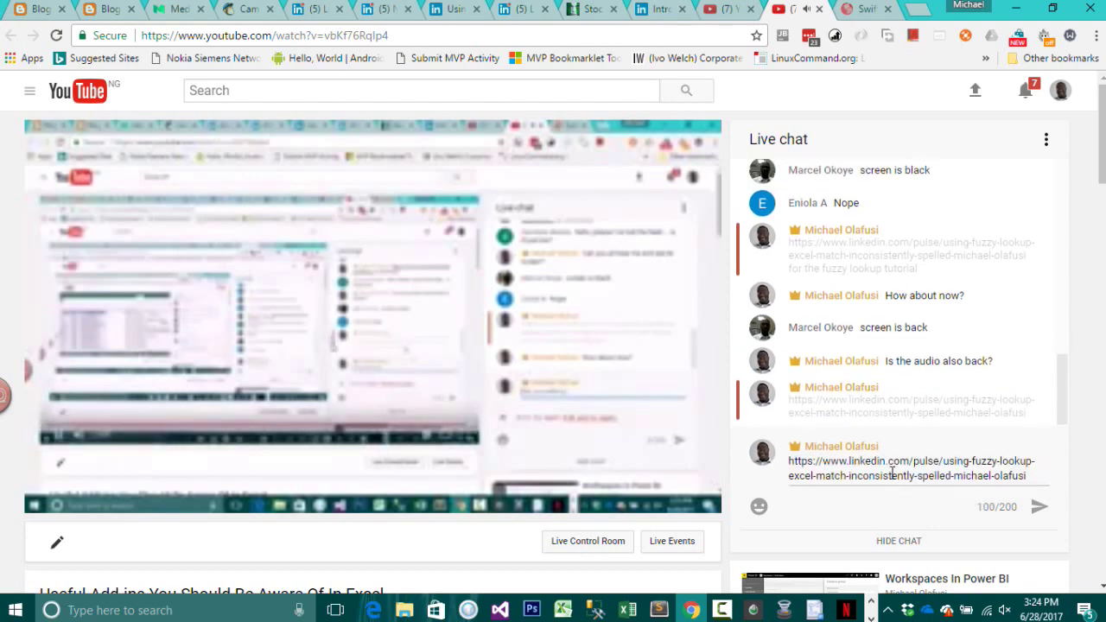
{"action": "left_click", "coordinate": [817, 477]}
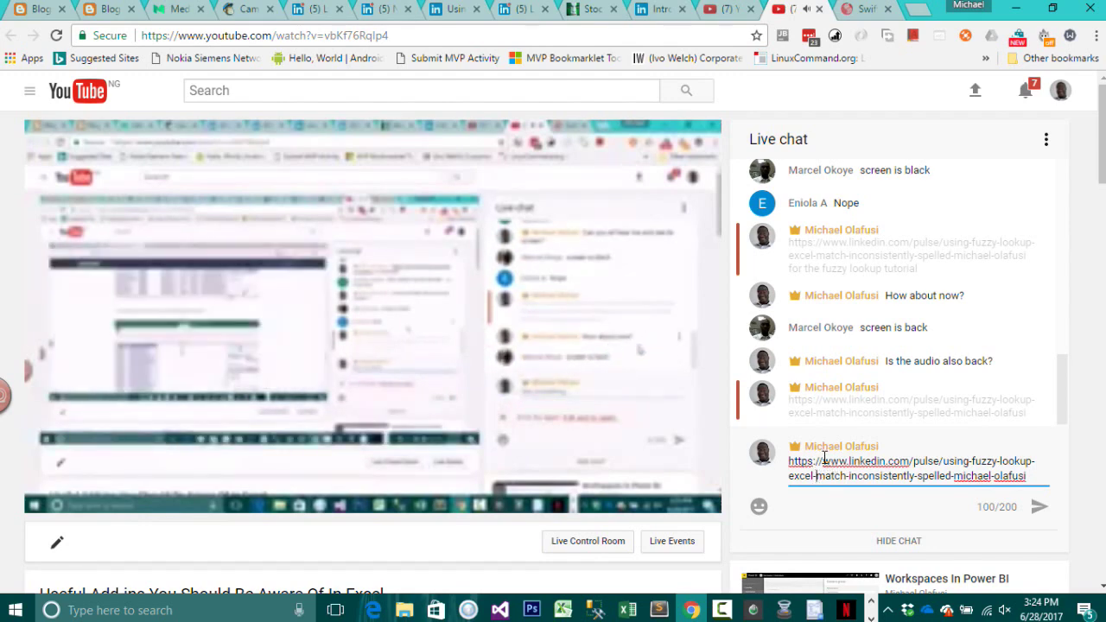
{"action": "left_click_drag", "start_coordinate": [826, 464], "coordinate": [763, 455]}
{"action": "key", "text": "BackSpace"}
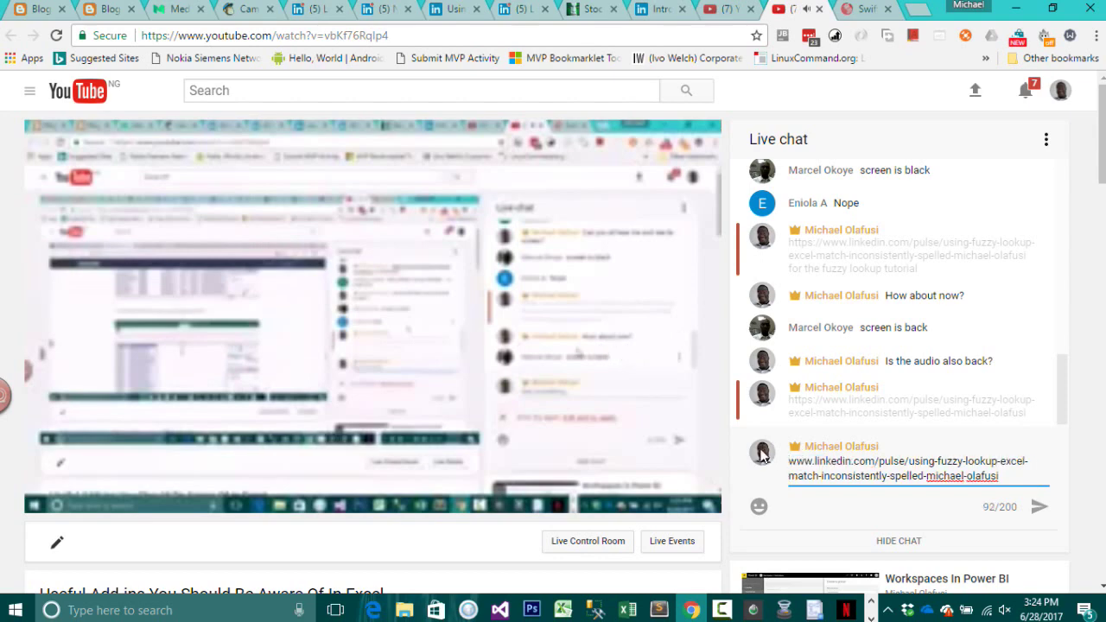
{"action": "key", "text": "Return"}
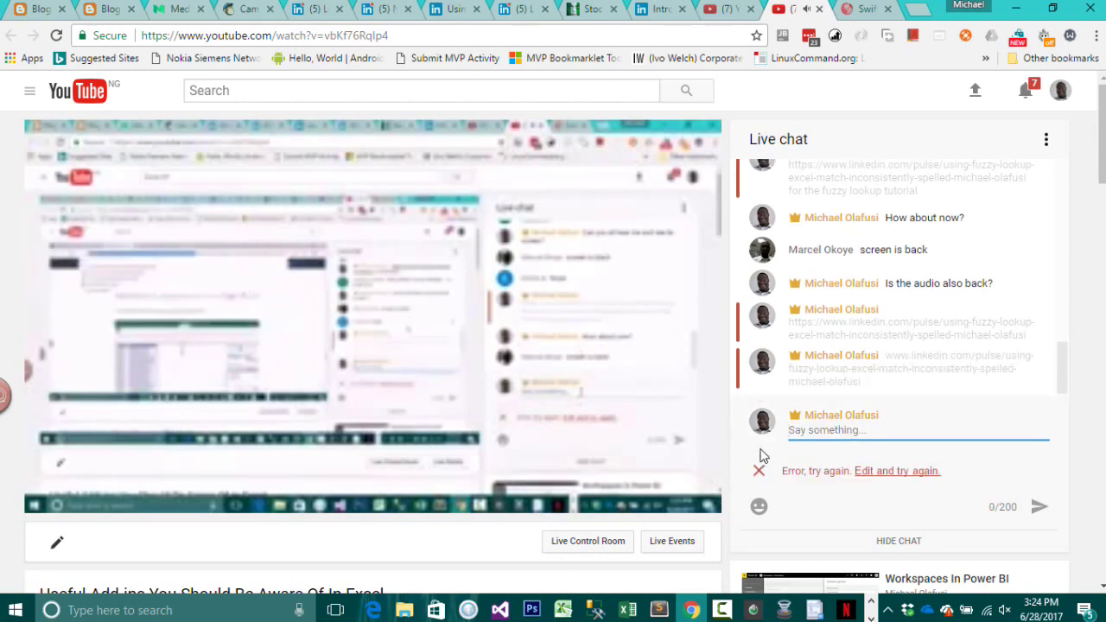
{"action": "left_click", "coordinate": [759, 470]}
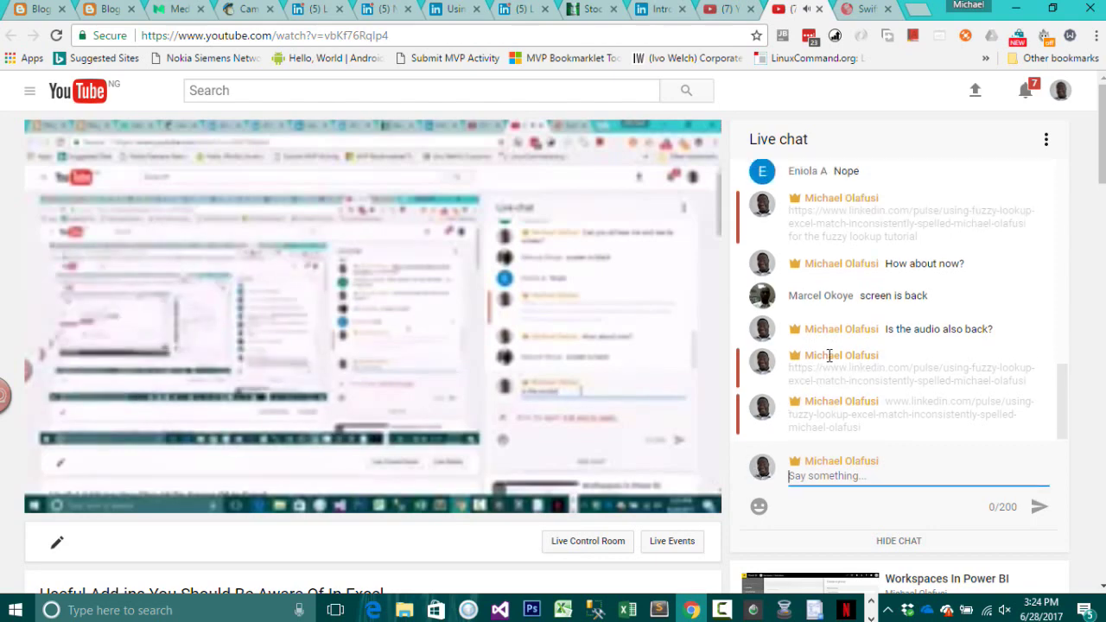
- Back in Excel, clear the previous Fuzzy Lookup results in columns L to U
{"action": "left_click", "coordinate": [1017, 8]}
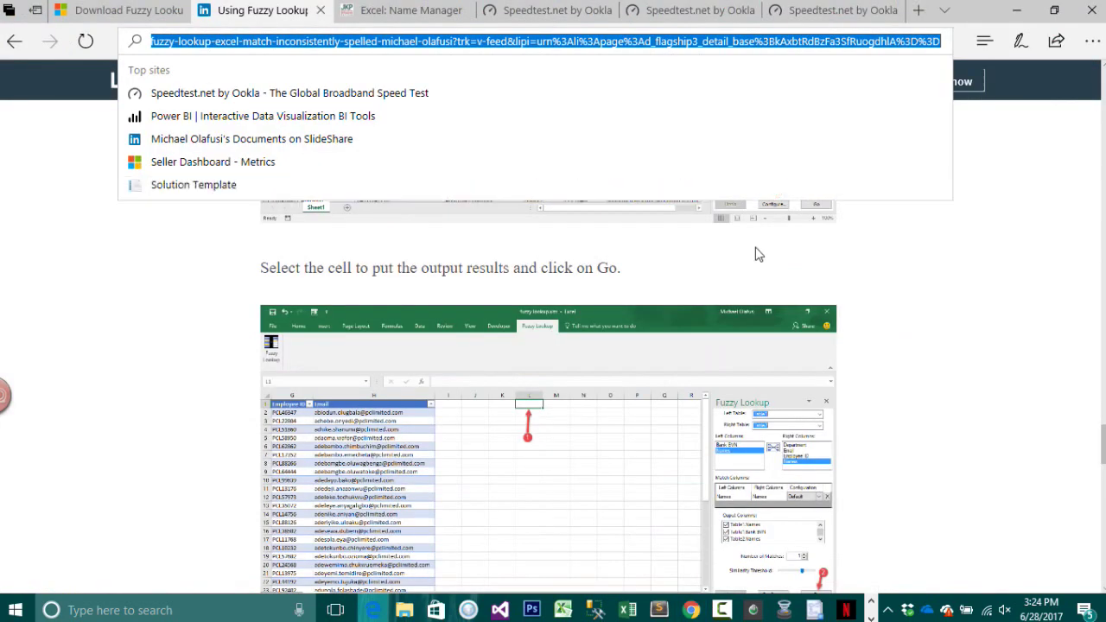
{"action": "left_click", "coordinate": [1016, 9]}
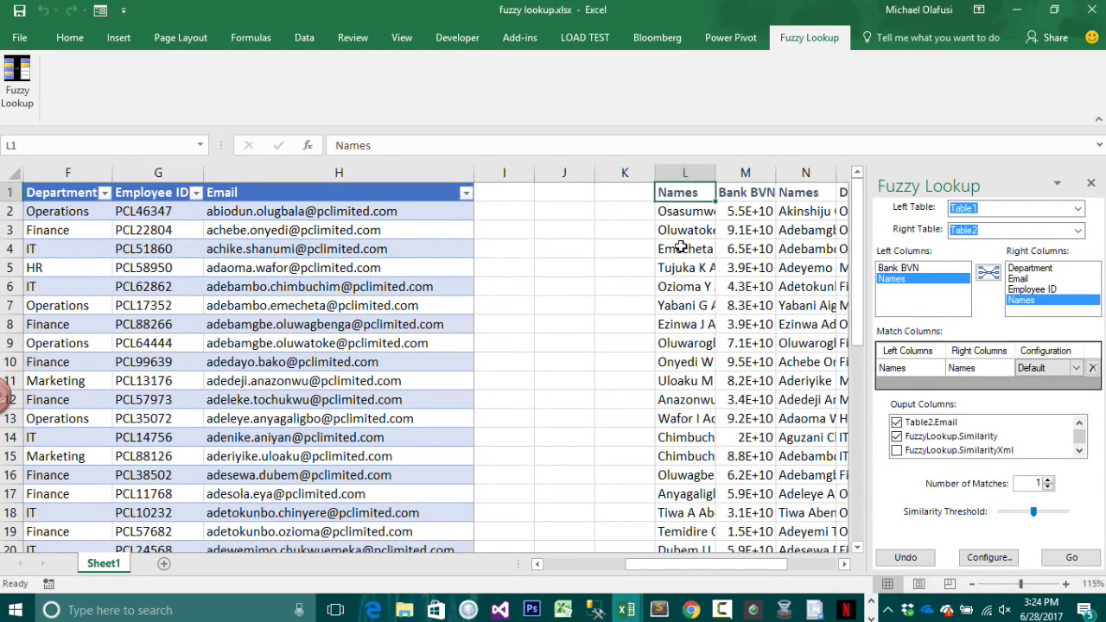
{"action": "left_click_drag", "start_coordinate": [687, 168], "coordinate": [794, 199]}
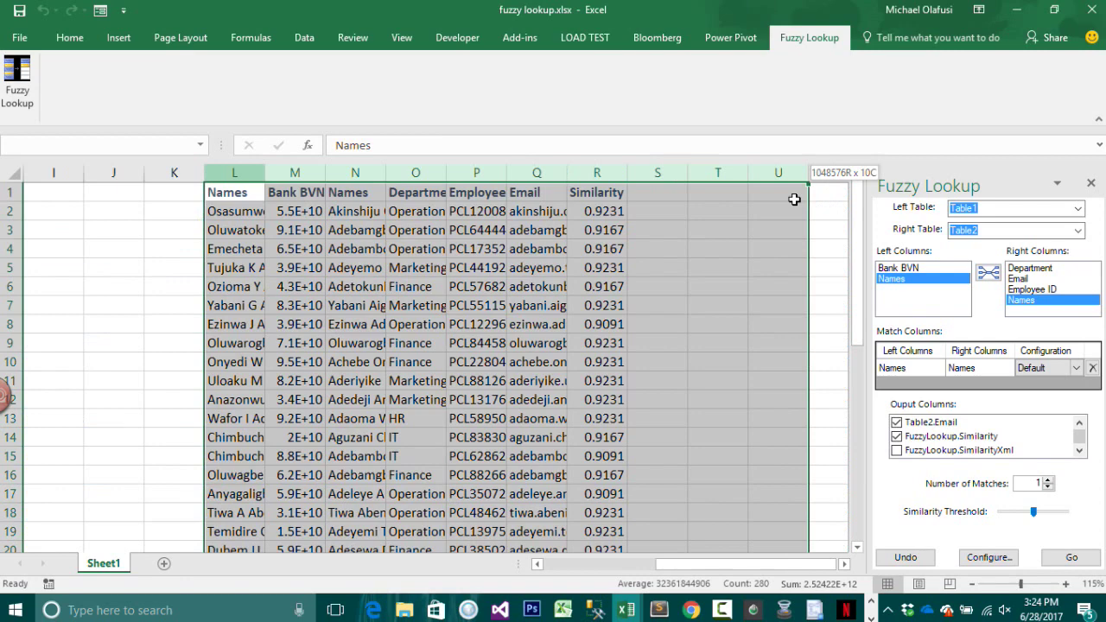
{"action": "left_click_drag", "start_coordinate": [794, 199], "coordinate": [795, 200]}
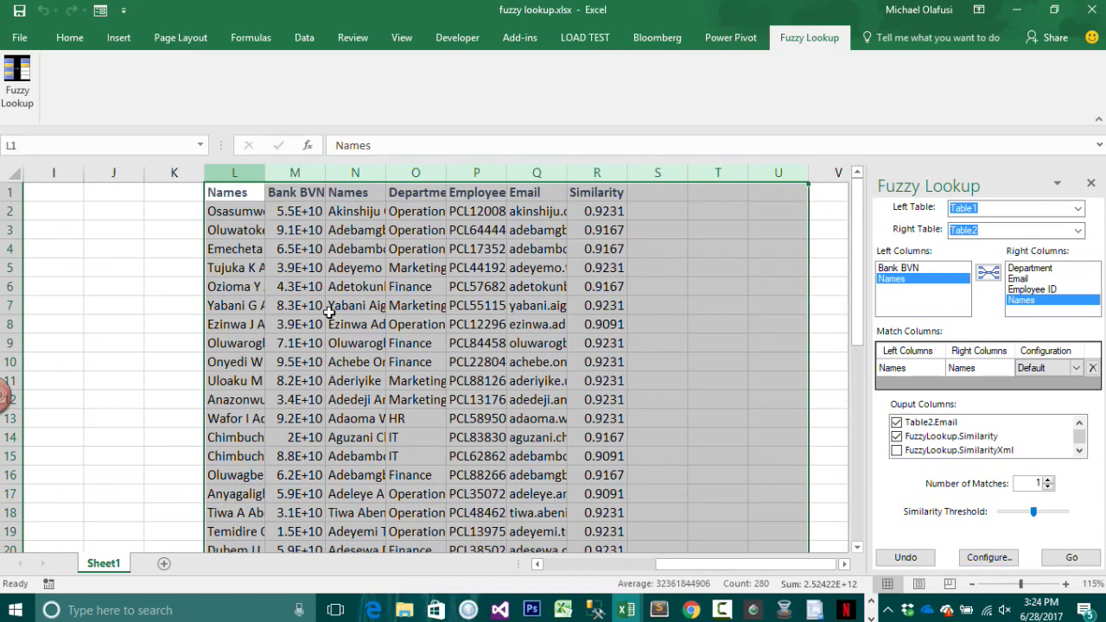
{"action": "key", "text": "Delete"}
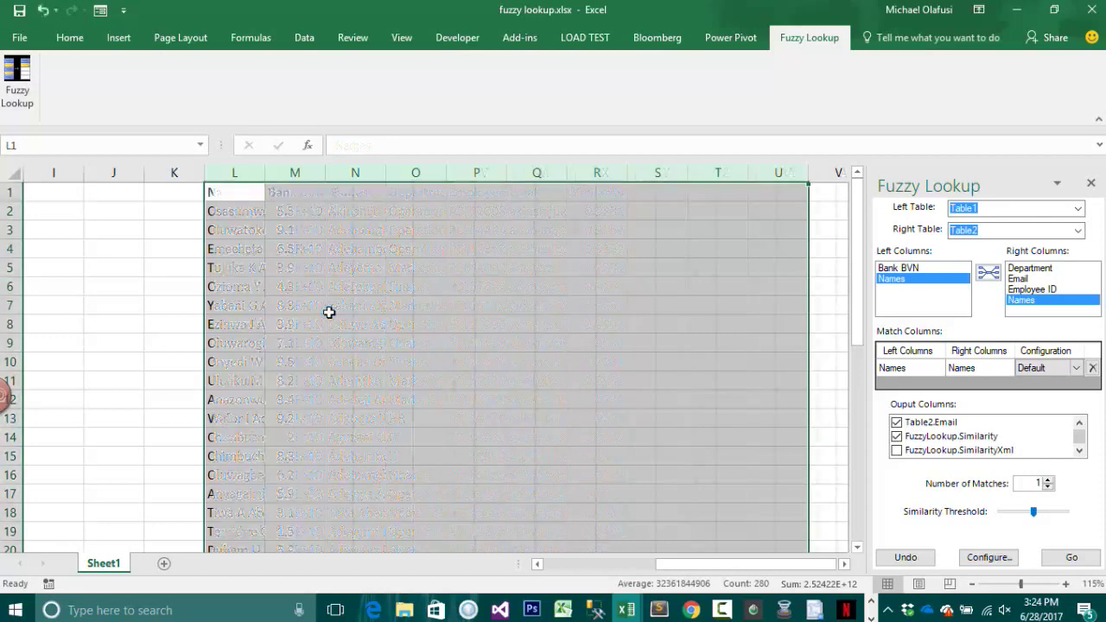
{"action": "left_click", "coordinate": [1092, 183]}
- Undo the last sheet change and select columns K through S
{"action": "left_click_drag", "start_coordinate": [869, 565], "coordinate": [609, 562]}
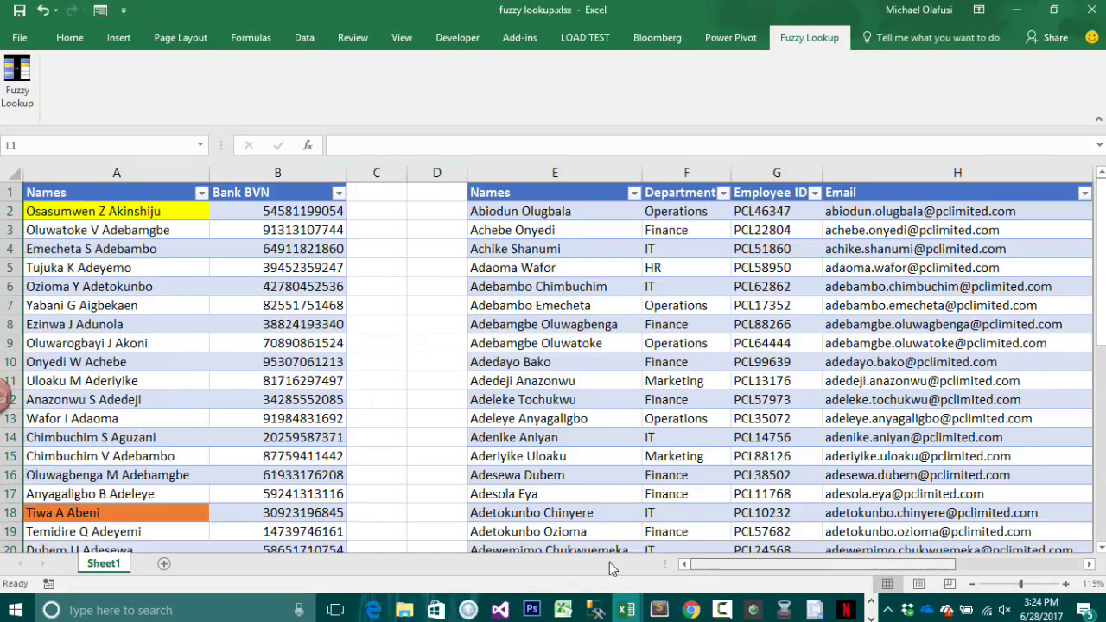
{"action": "left_click", "coordinate": [182, 324]}
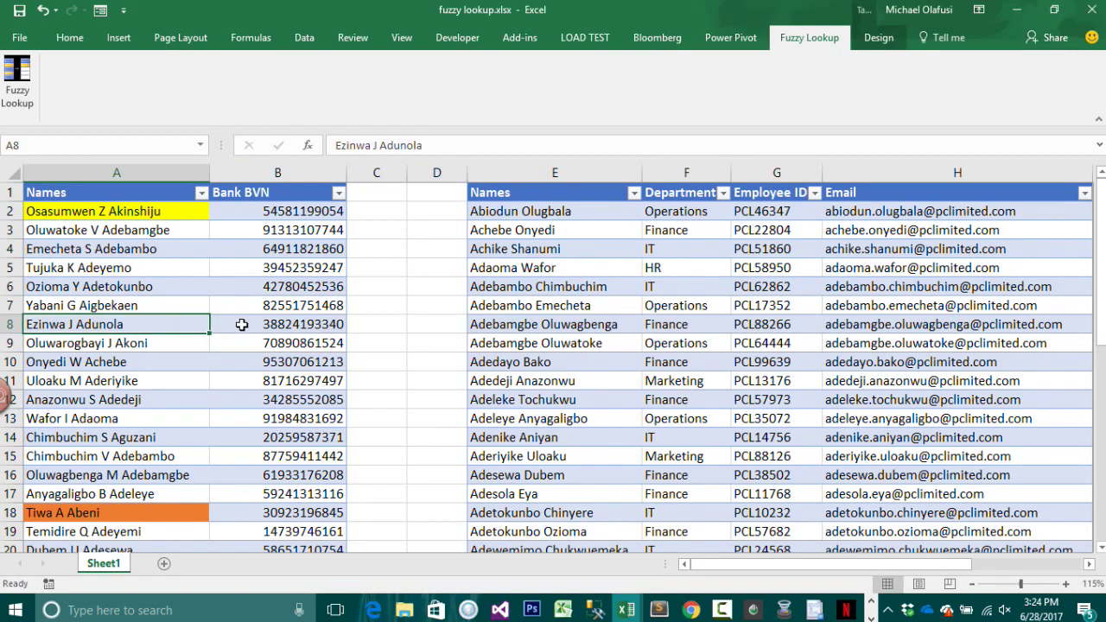
{"action": "left_click", "coordinate": [41, 10]}
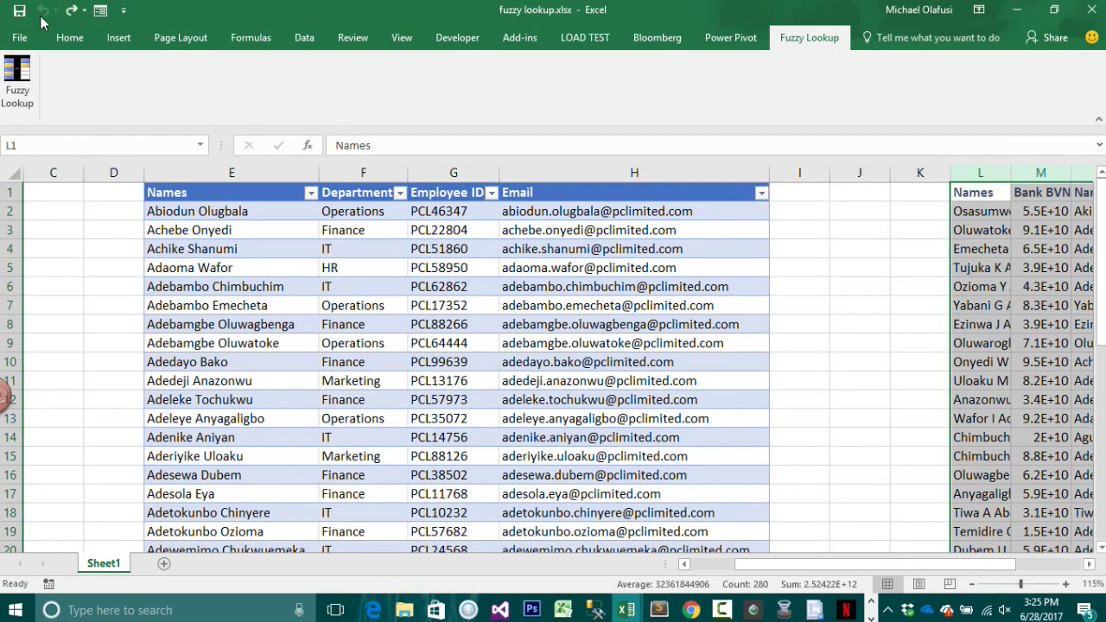
{"action": "left_click", "coordinate": [939, 166]}
{"action": "left_click_drag", "start_coordinate": [939, 166], "coordinate": [1018, 213]}
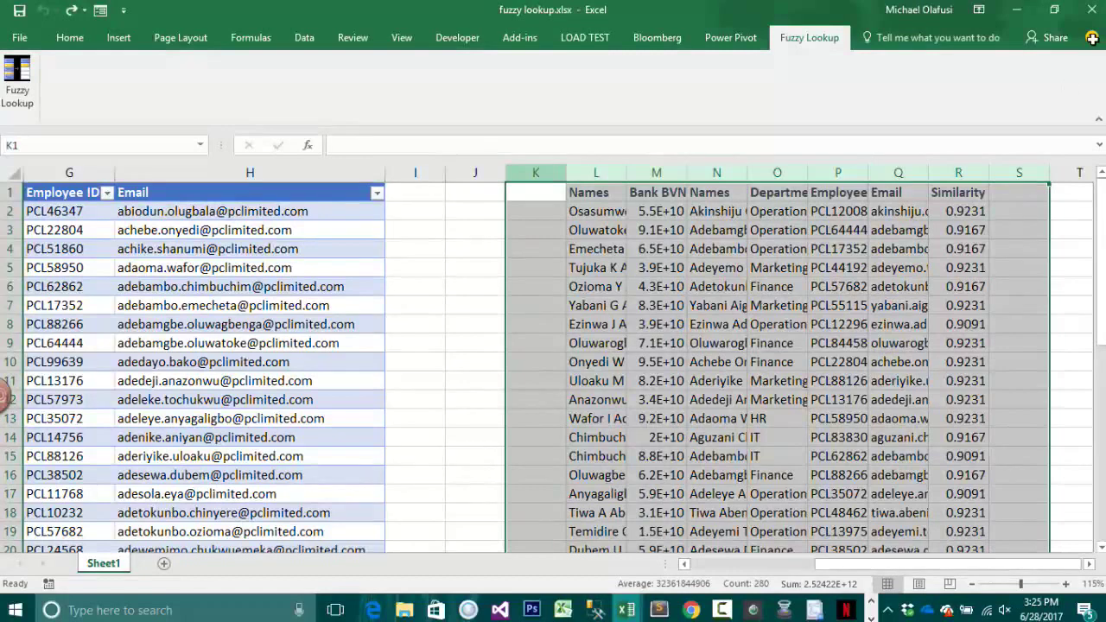
{"action": "left_click", "coordinate": [923, 311]}
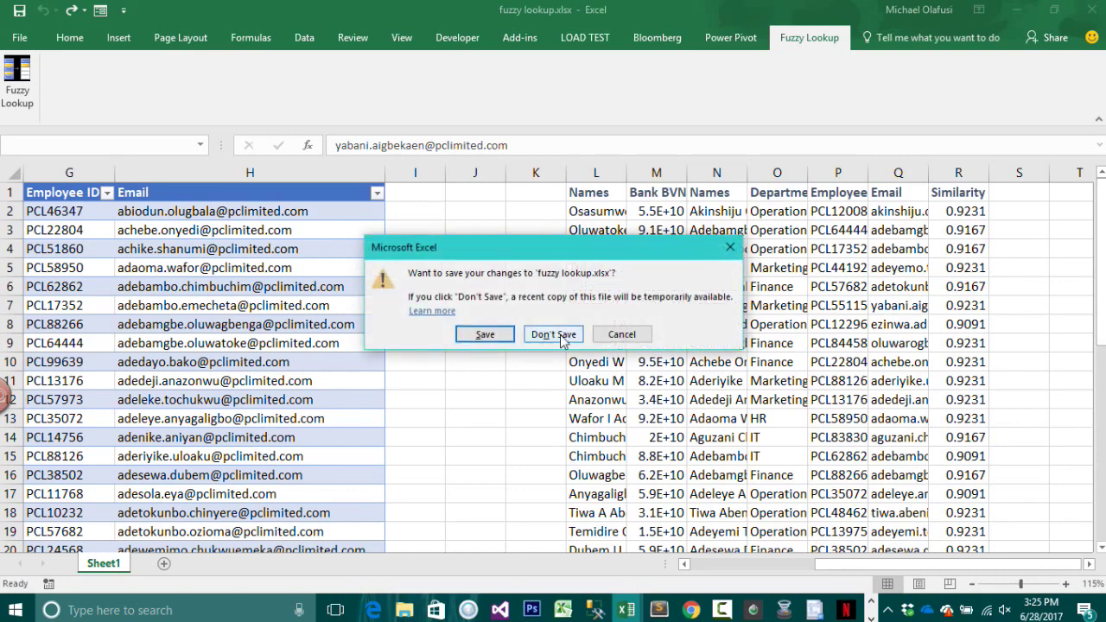
- Discard changes and reopen fuzzy lookup.xlsx from the recent workbooks list
{"action": "left_click", "coordinate": [557, 335]}
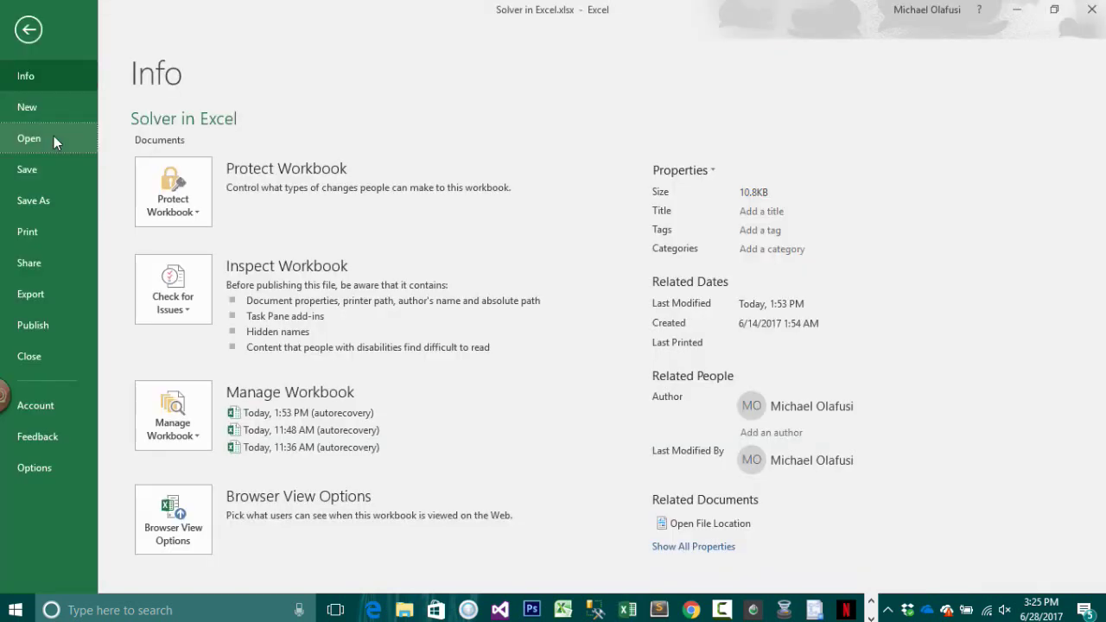
{"action": "left_click", "coordinate": [29, 138]}
{"action": "left_click", "coordinate": [454, 169]}
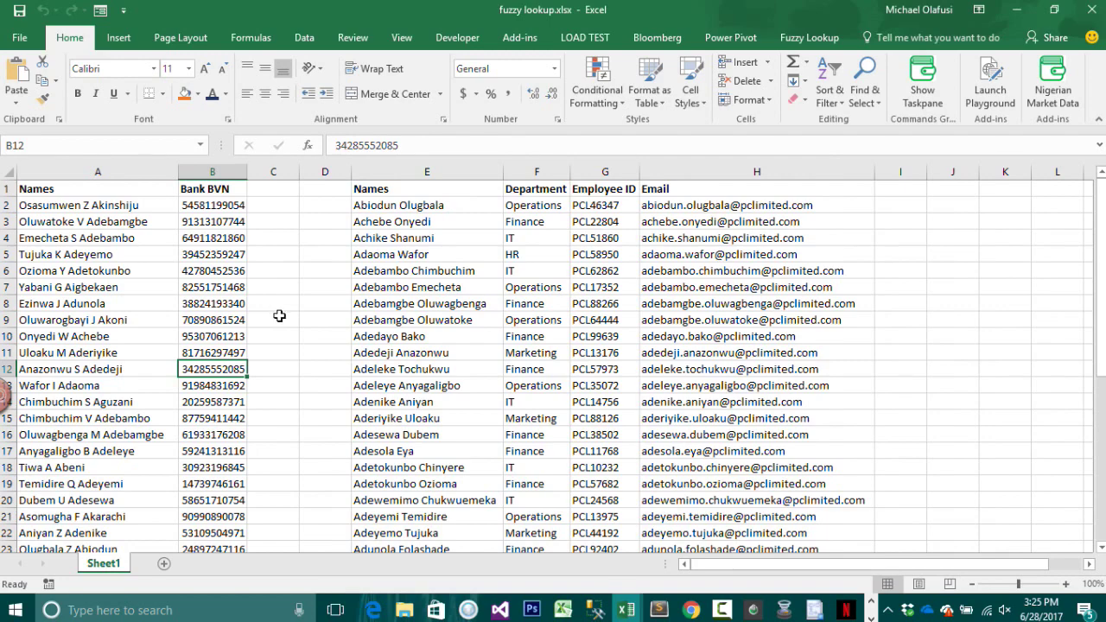
- Autofit column B to show full BVN numbers and select a cell in the Names data
{"action": "scroll", "coordinate": [293, 171], "scroll_direction": "up", "scroll_amount": 1}
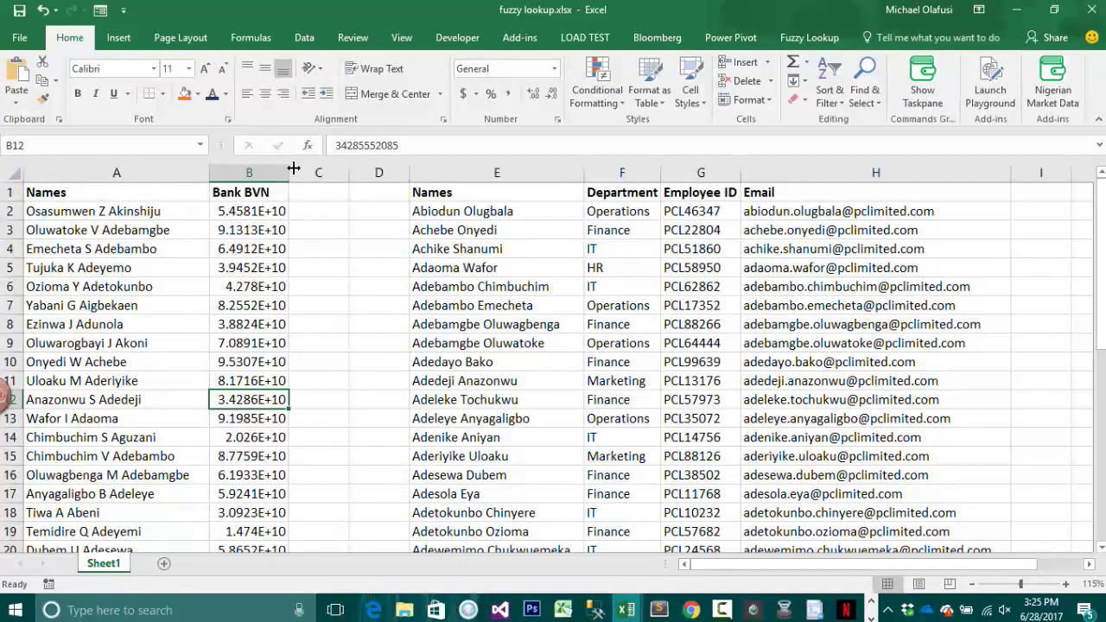
{"action": "double_click", "coordinate": [294, 169]}
{"action": "left_click_drag", "start_coordinate": [42, 192], "coordinate": [75, 399]}
{"action": "left_click_drag", "start_coordinate": [493, 192], "coordinate": [517, 402]}
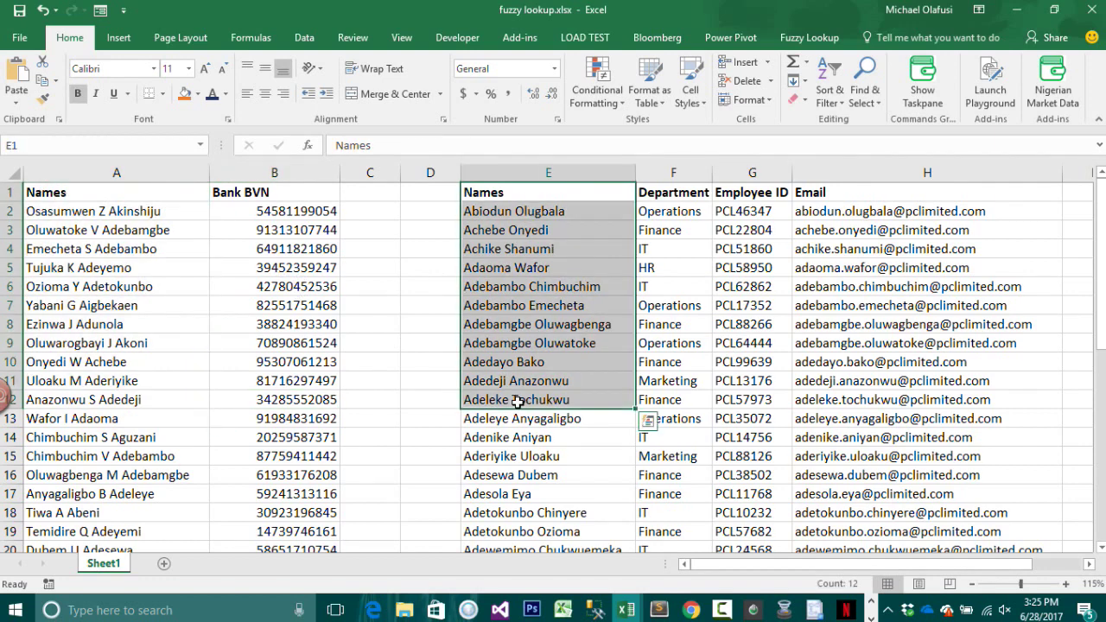
{"action": "left_click", "coordinate": [196, 274]}
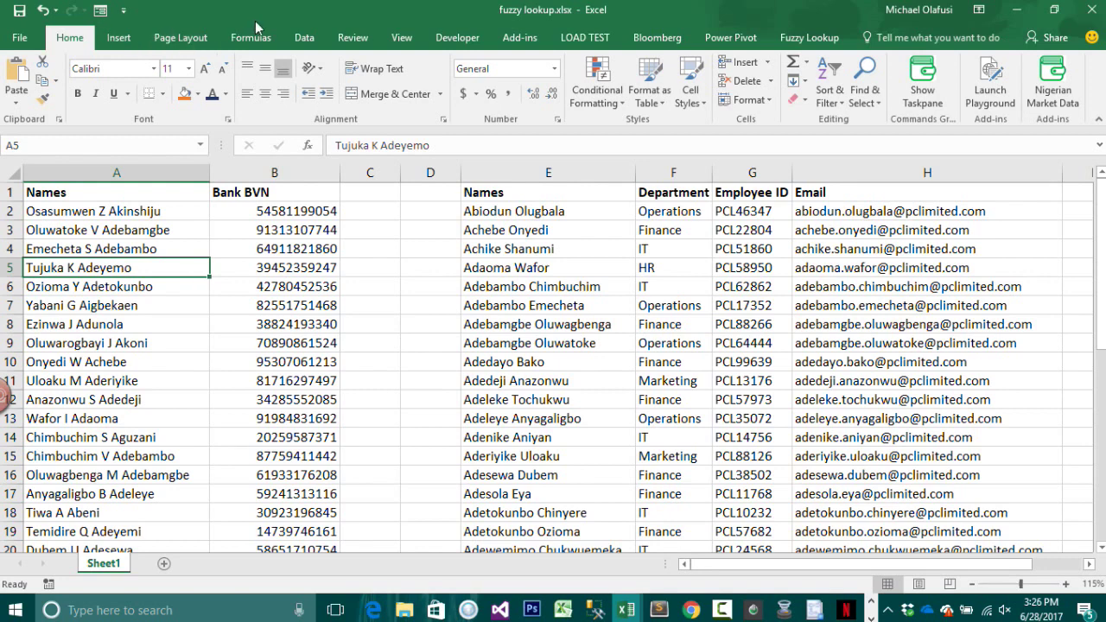
{"action": "left_click", "coordinate": [118, 37]}
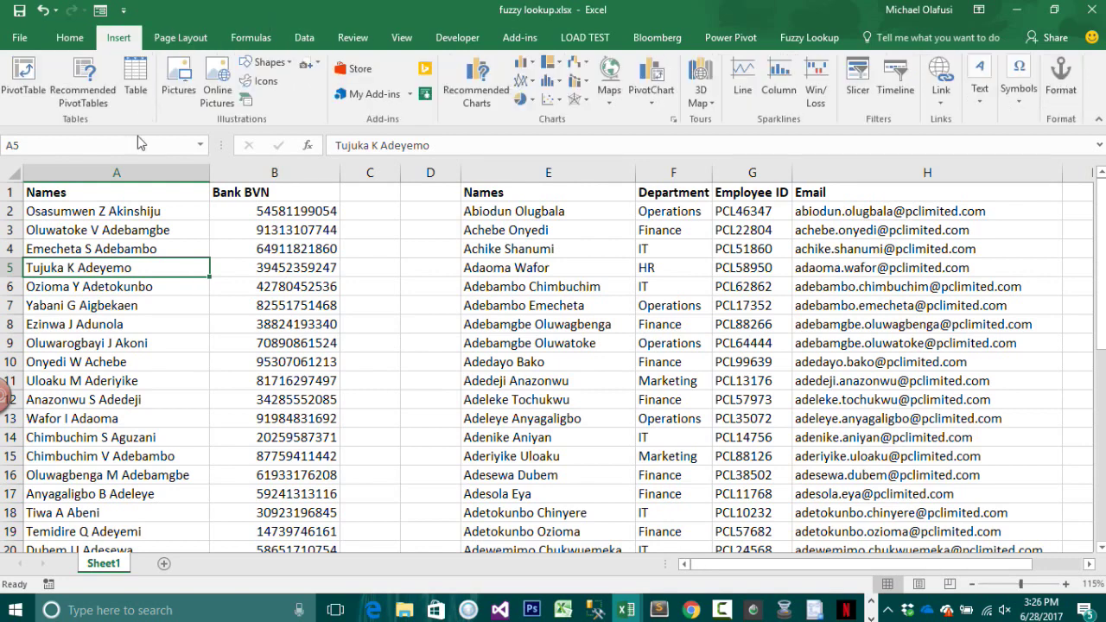
- Format A1:B40 as Table1 and E1:H40 as Table2, then select cell L1
{"action": "left_click", "coordinate": [138, 80]}
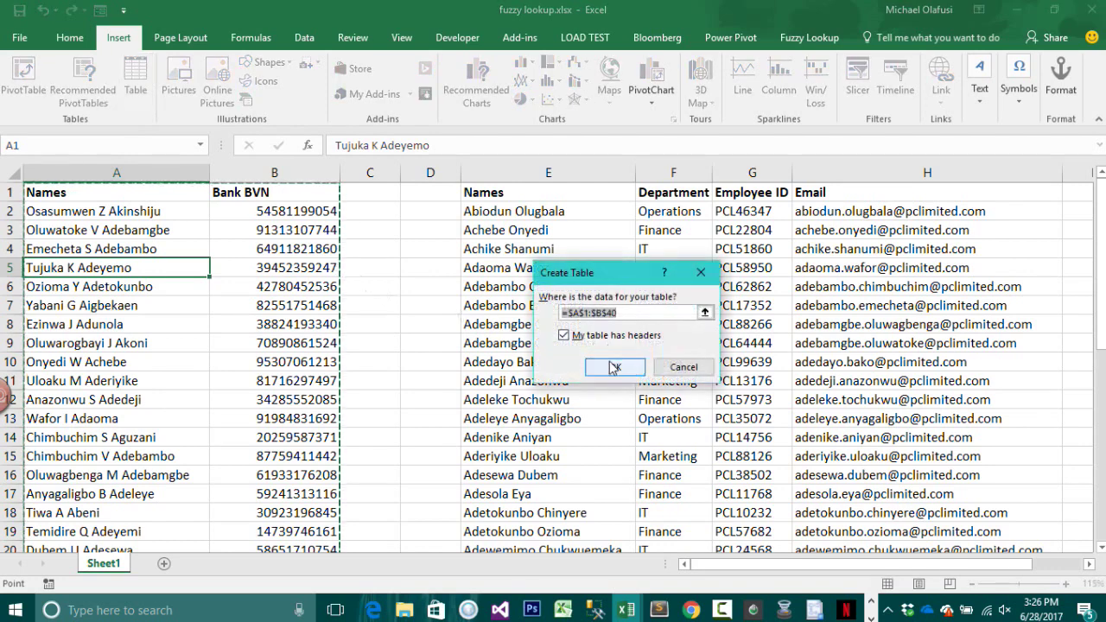
{"action": "left_click", "coordinate": [608, 362]}
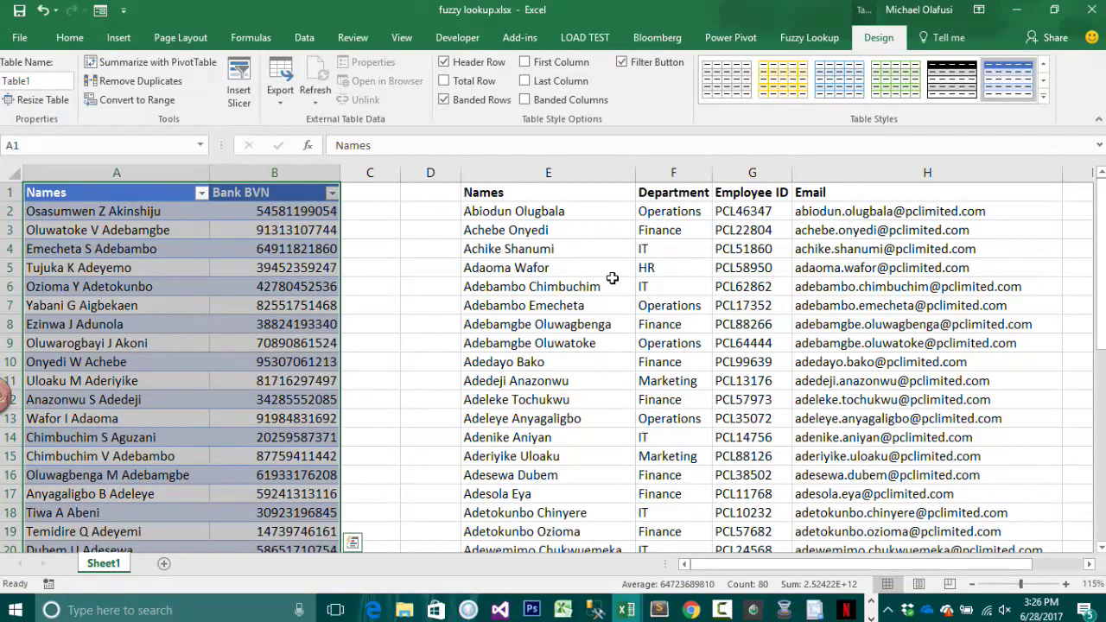
{"action": "left_click", "coordinate": [612, 278]}
{"action": "key", "text": "ctrl+t"}
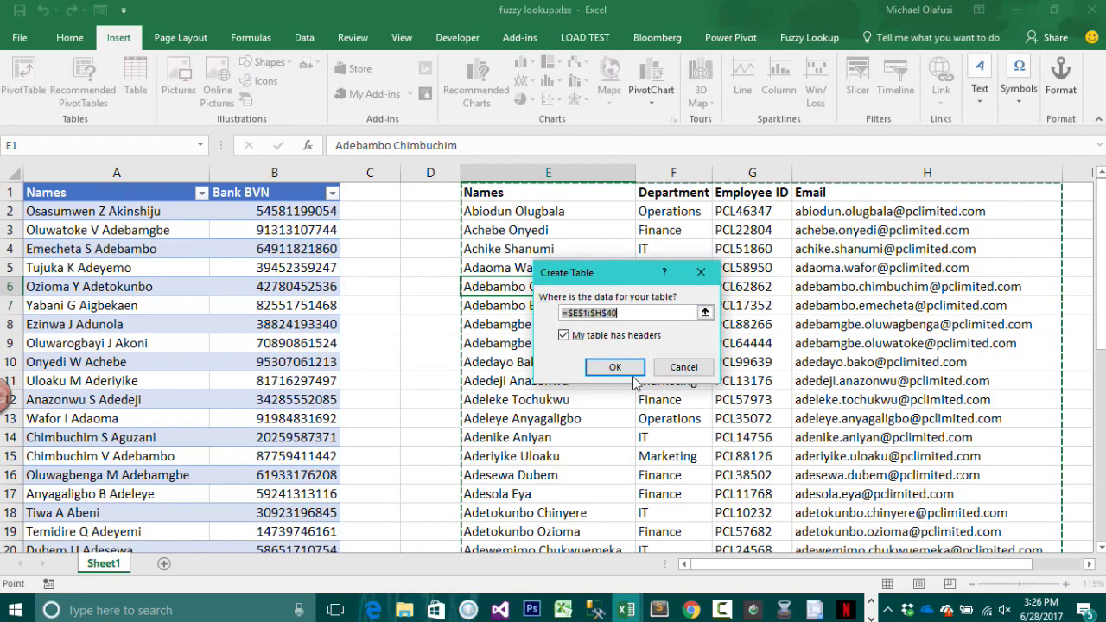
{"action": "left_click", "coordinate": [633, 374]}
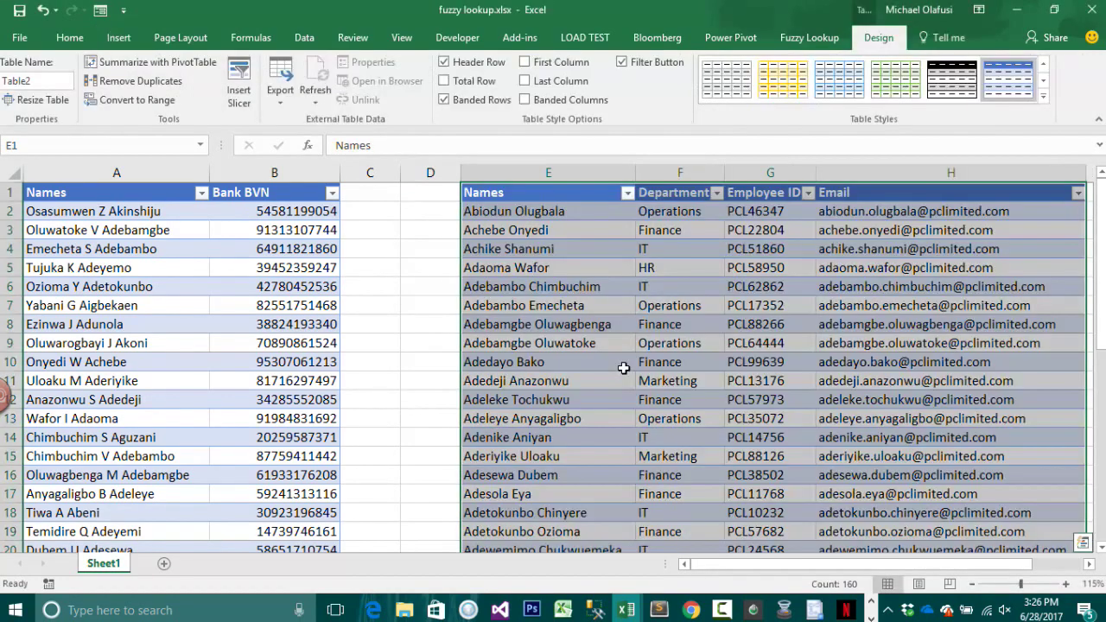
{"action": "left_click", "coordinate": [1090, 564]}
{"action": "left_click", "coordinate": [919, 192]}
- Run Fuzzy Lookup matching Table1 Names to Table2 Names, outputting from cell L1
{"action": "left_click", "coordinate": [809, 38]}
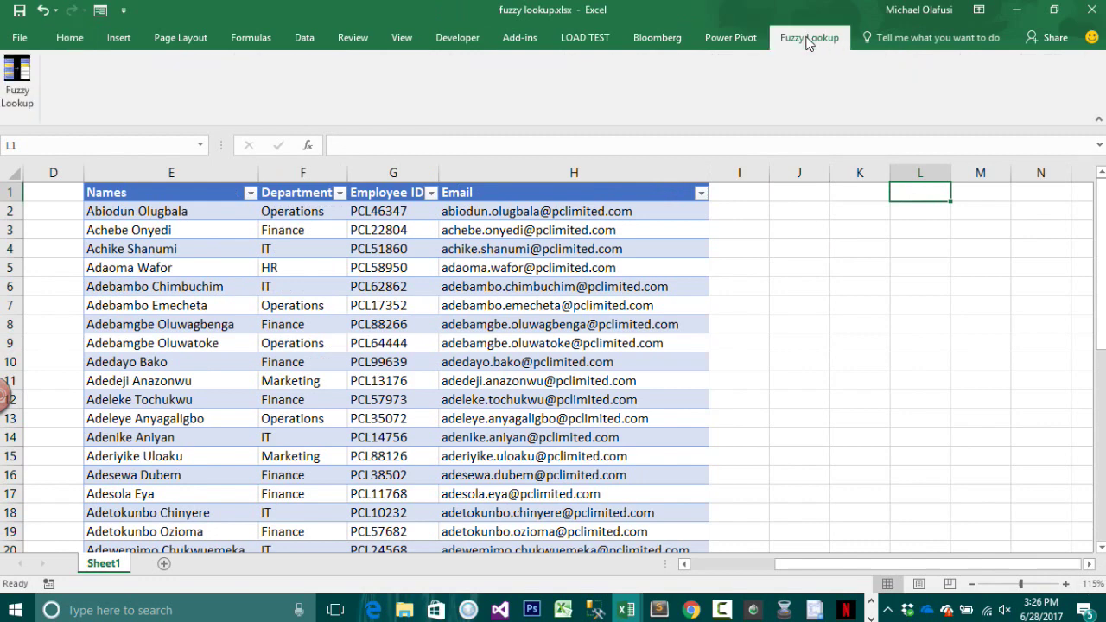
{"action": "left_click", "coordinate": [17, 82]}
{"action": "left_click", "coordinate": [1080, 427]}
{"action": "left_click", "coordinate": [1081, 424]}
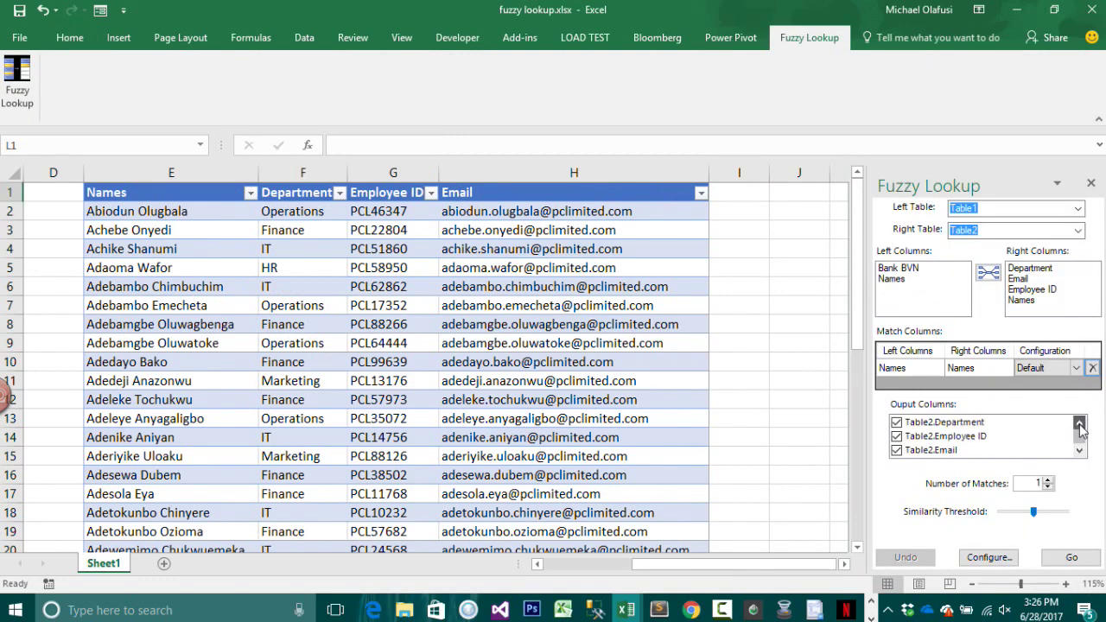
{"action": "left_click", "coordinate": [1080, 423]}
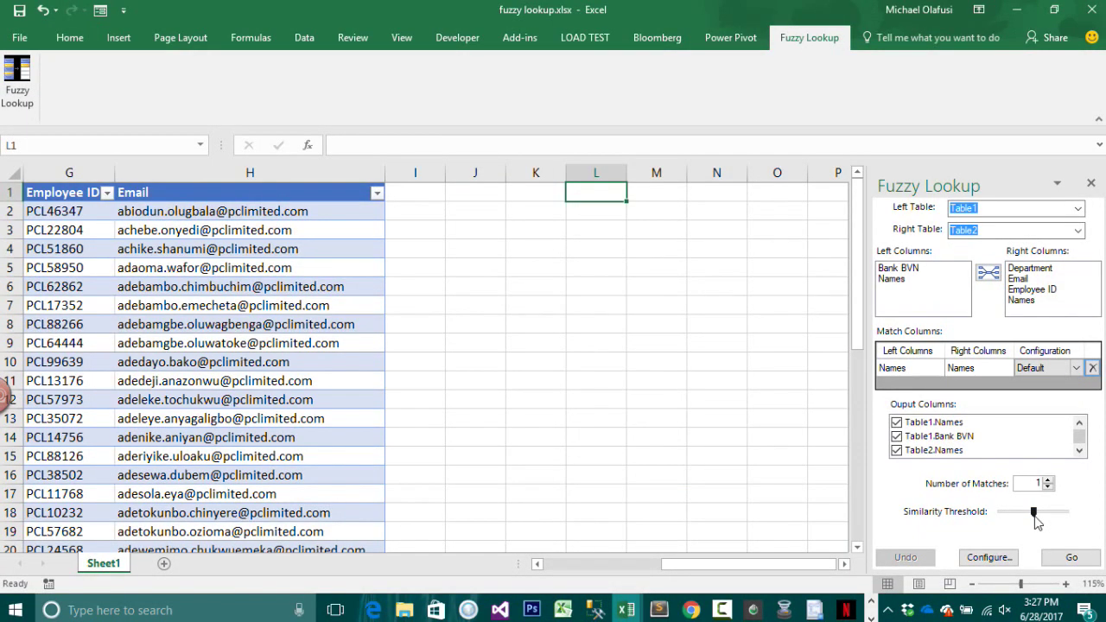
{"action": "left_click", "coordinate": [1071, 558]}
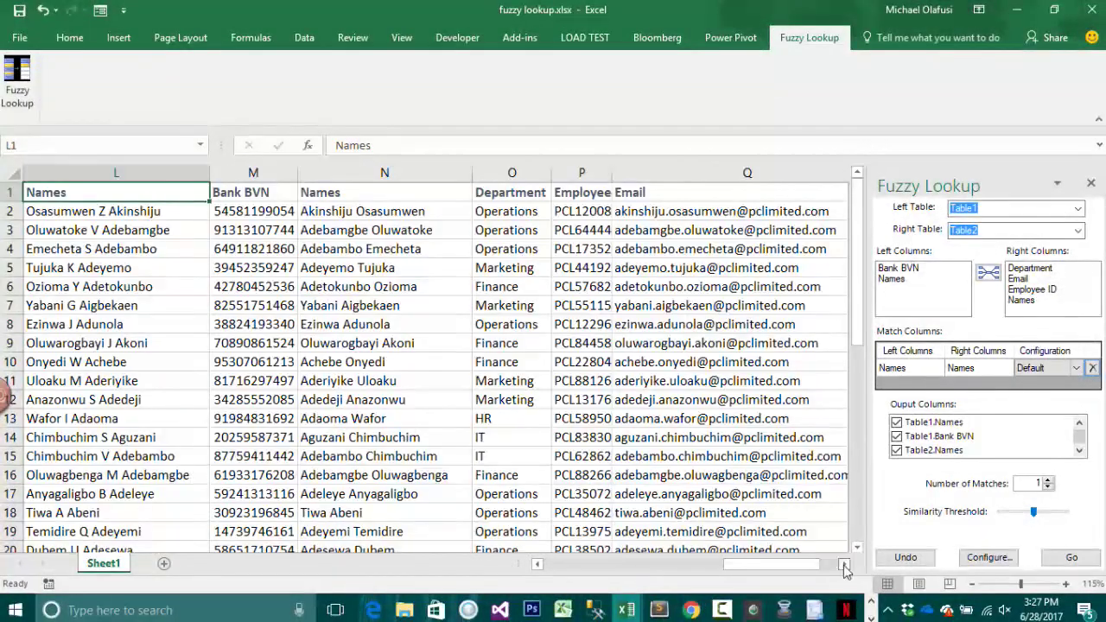
{"action": "left_click", "coordinate": [1091, 182]}
{"action": "left_click", "coordinate": [364, 215]}
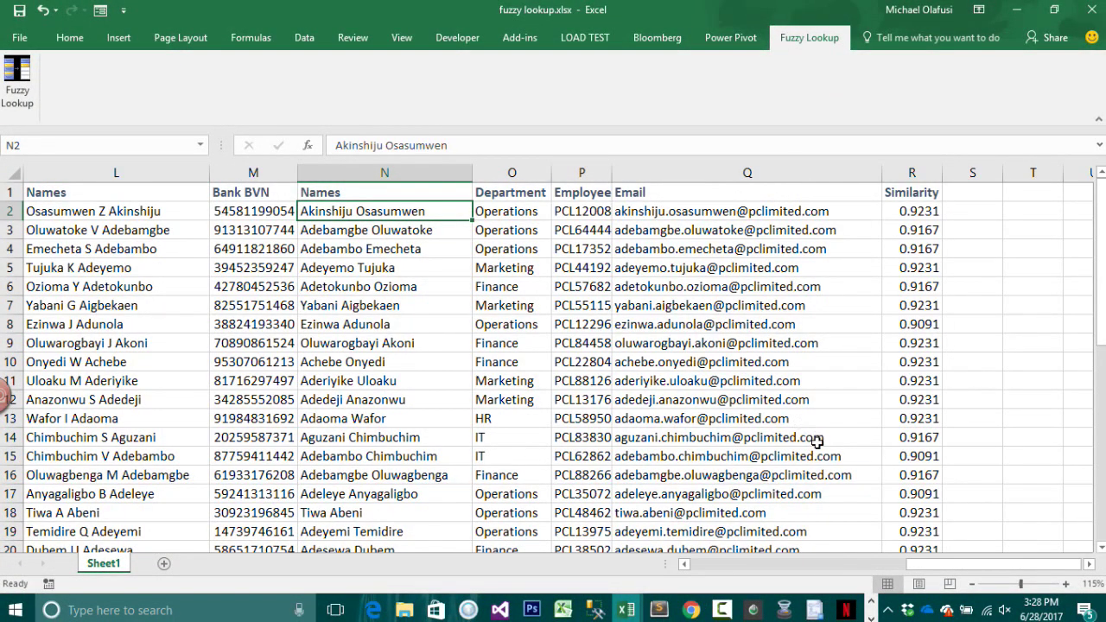
- Cycle through the open windows in the switcher, then stay in Excel
{"action": "key", "text": "alt+Tab"}
{"action": "key", "text": "Down"}
{"action": "key", "text": "Right"}
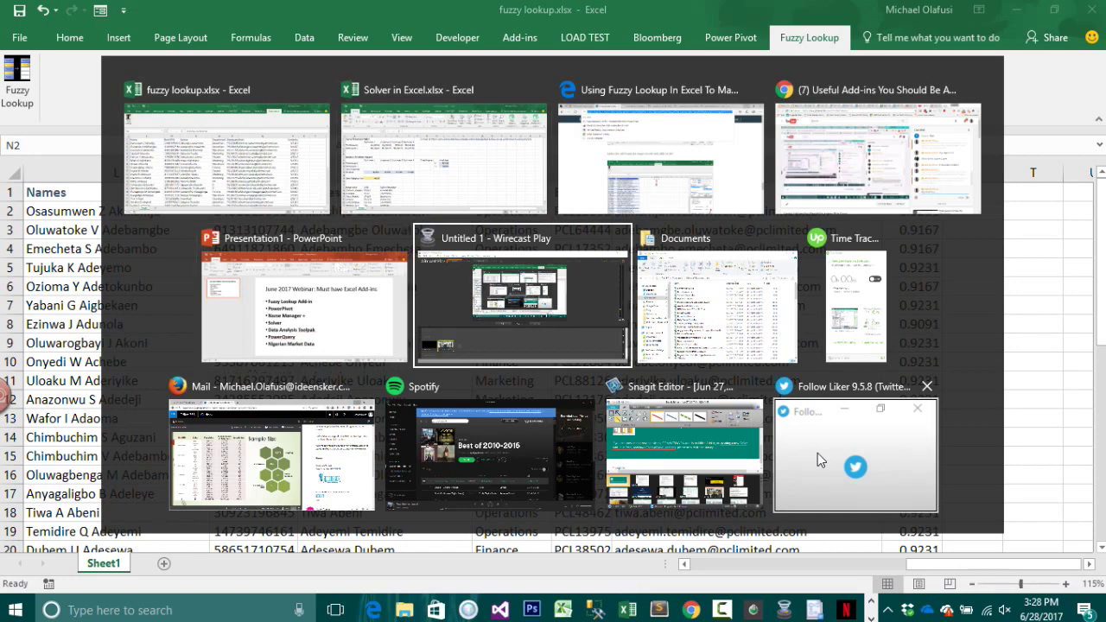
{"action": "key", "text": "Left"}
{"action": "key", "text": "Escape"}
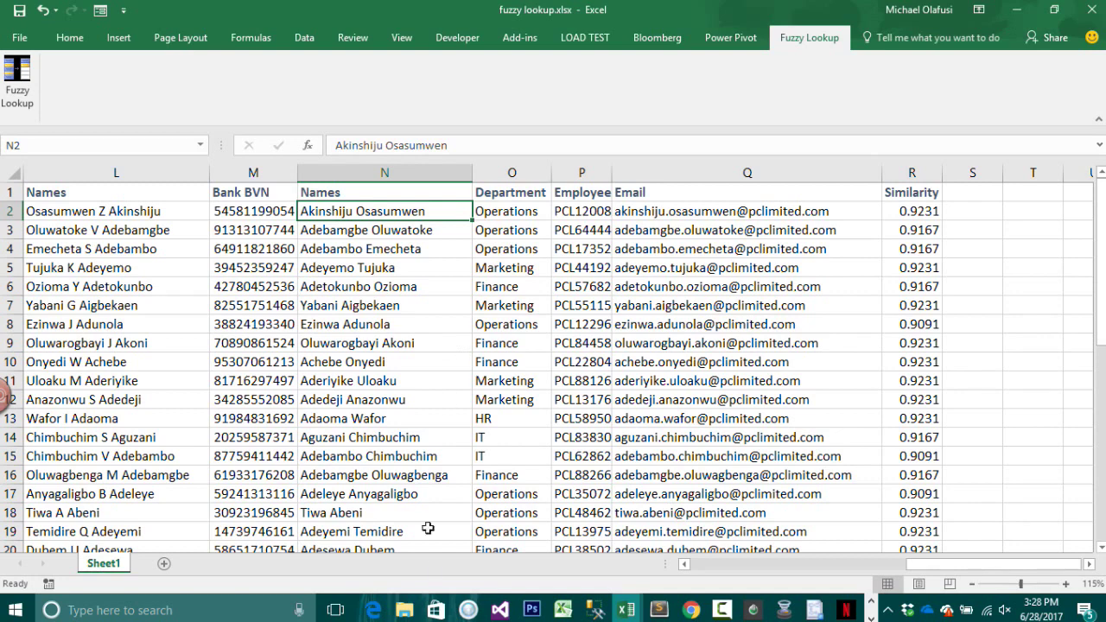
- In File Explorer, navigate to Documents > Excel Practice Files
{"action": "left_click", "coordinate": [405, 611]}
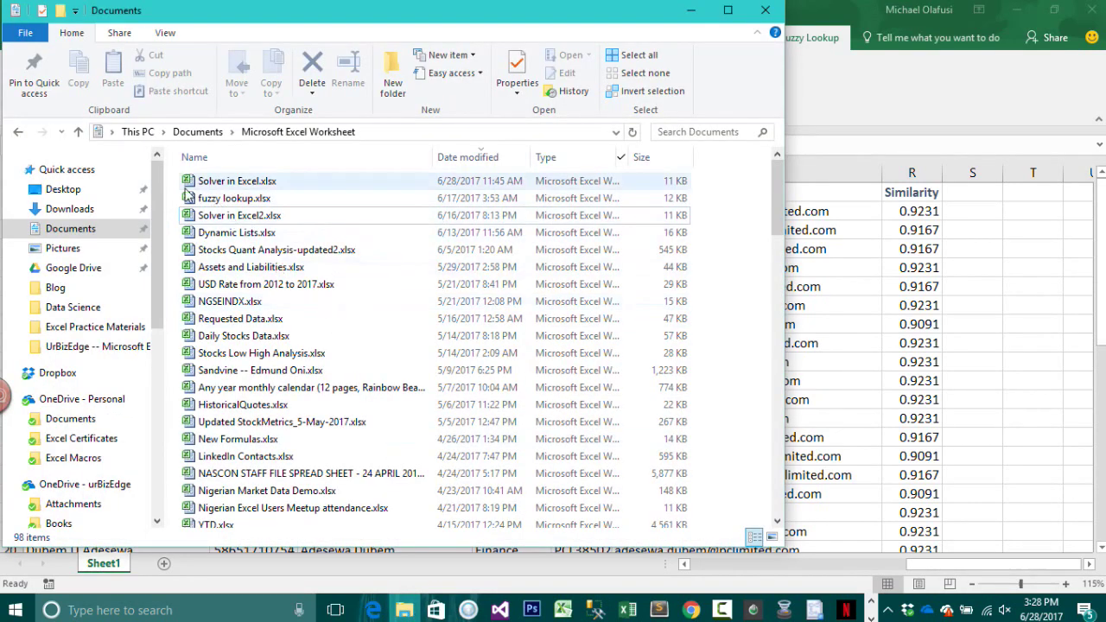
{"action": "left_click", "coordinate": [231, 131]}
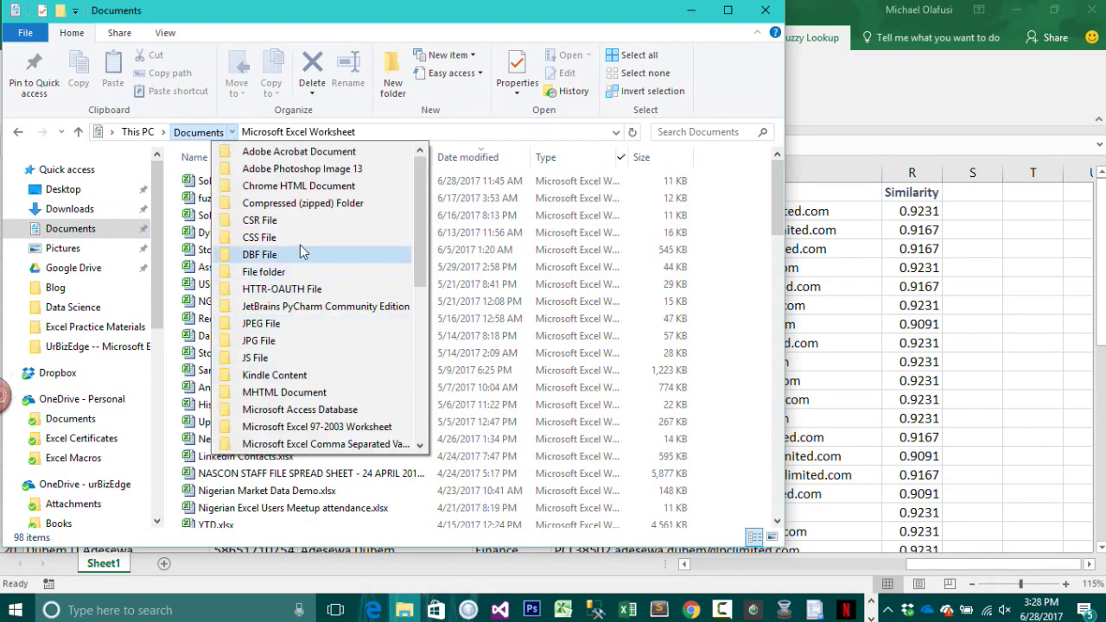
{"action": "scroll", "coordinate": [333, 331], "scroll_direction": "down", "scroll_amount": 2}
{"action": "scroll", "coordinate": [334, 338], "scroll_direction": "up", "scroll_amount": 2}
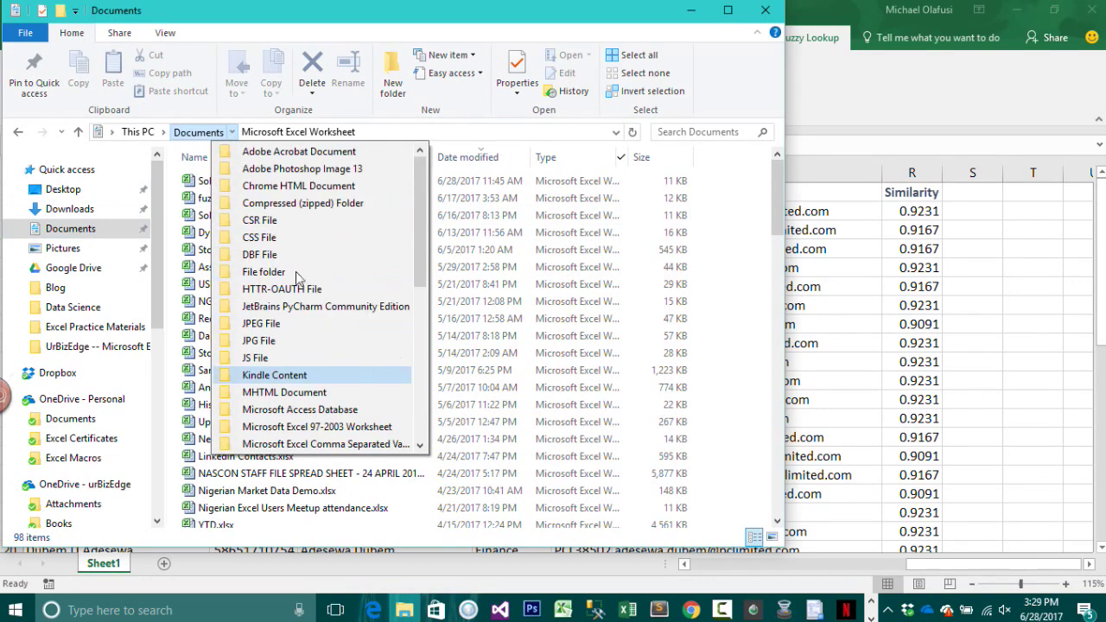
{"action": "left_click", "coordinate": [203, 131]}
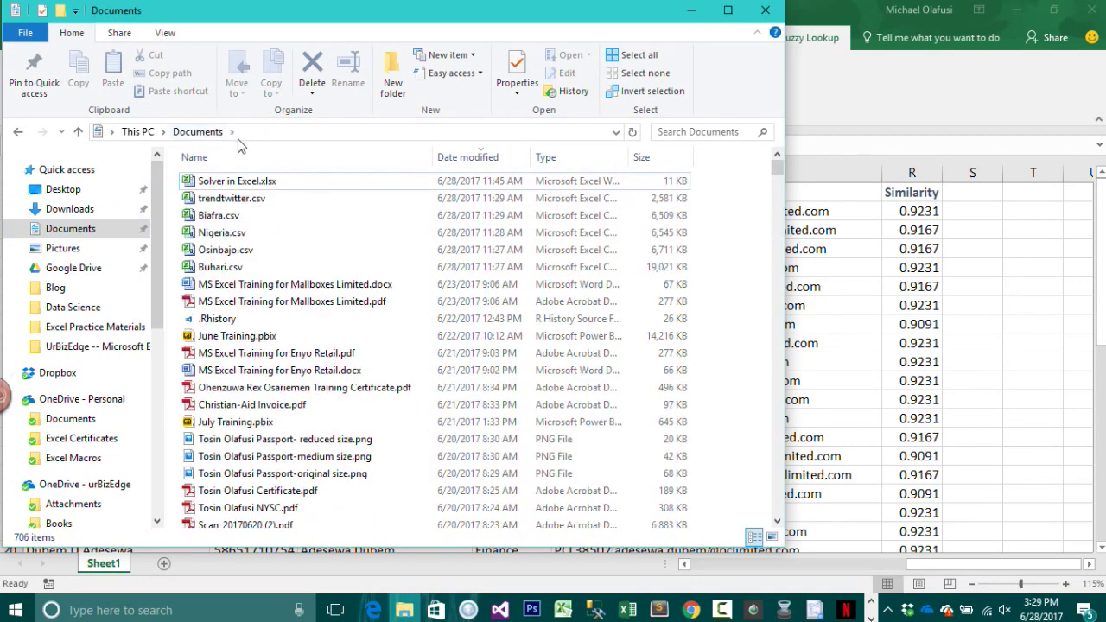
{"action": "left_click", "coordinate": [232, 132]}
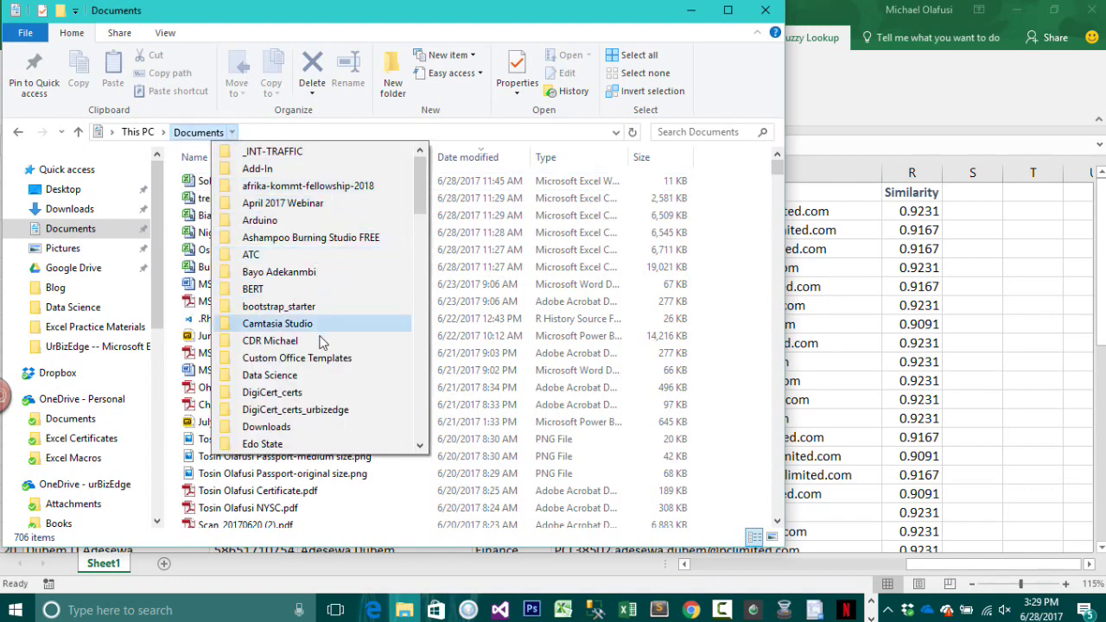
{"action": "scroll", "coordinate": [321, 344], "scroll_direction": "down", "scroll_amount": 2}
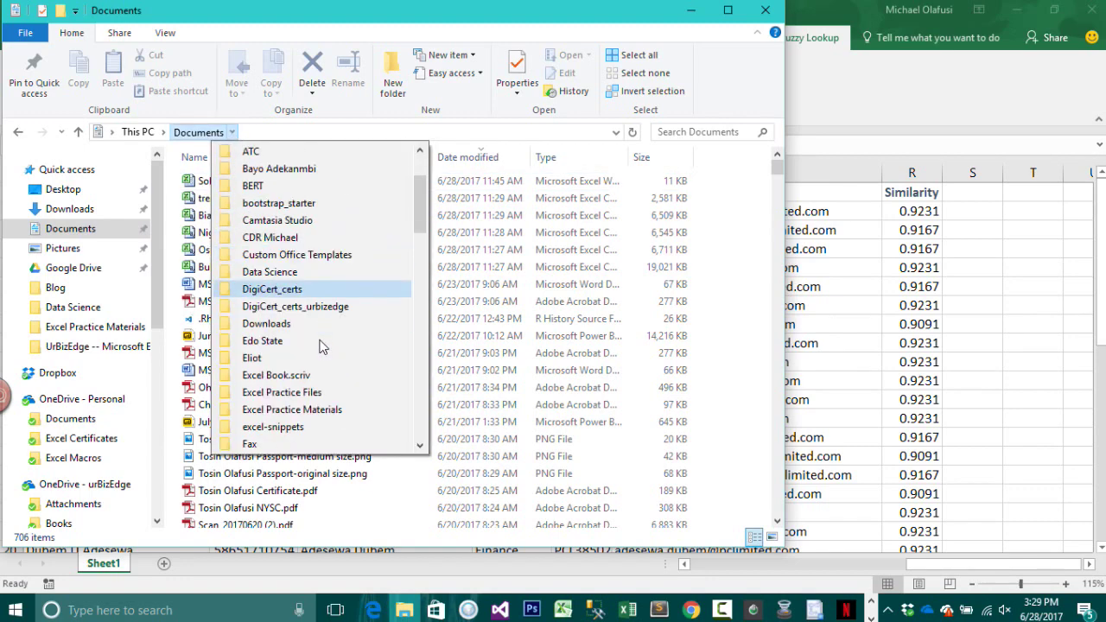
{"action": "left_click", "coordinate": [313, 393]}
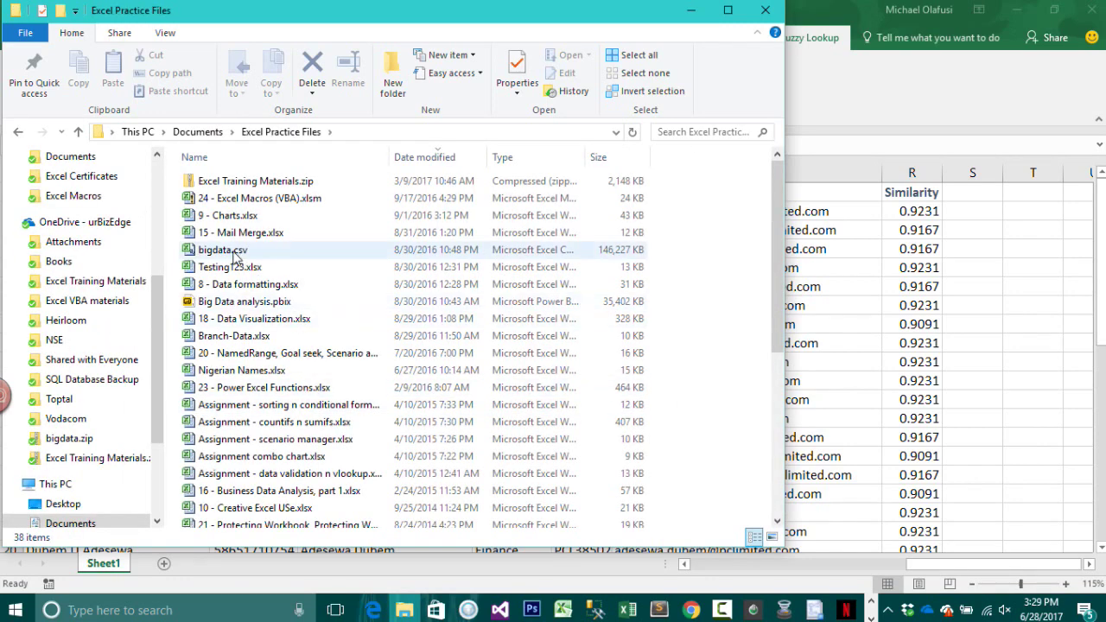
- Drag bigdata.csv onto Excel to open it and bring Excel to the front
{"action": "left_click", "coordinate": [234, 252]}
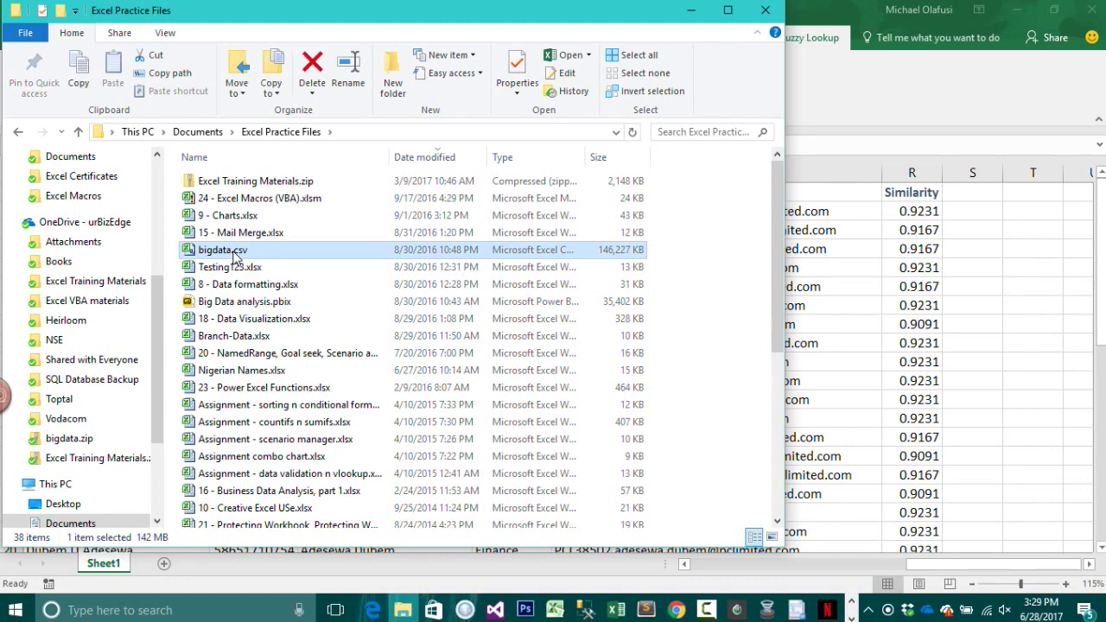
{"action": "left_click_drag", "start_coordinate": [235, 256], "coordinate": [942, 374]}
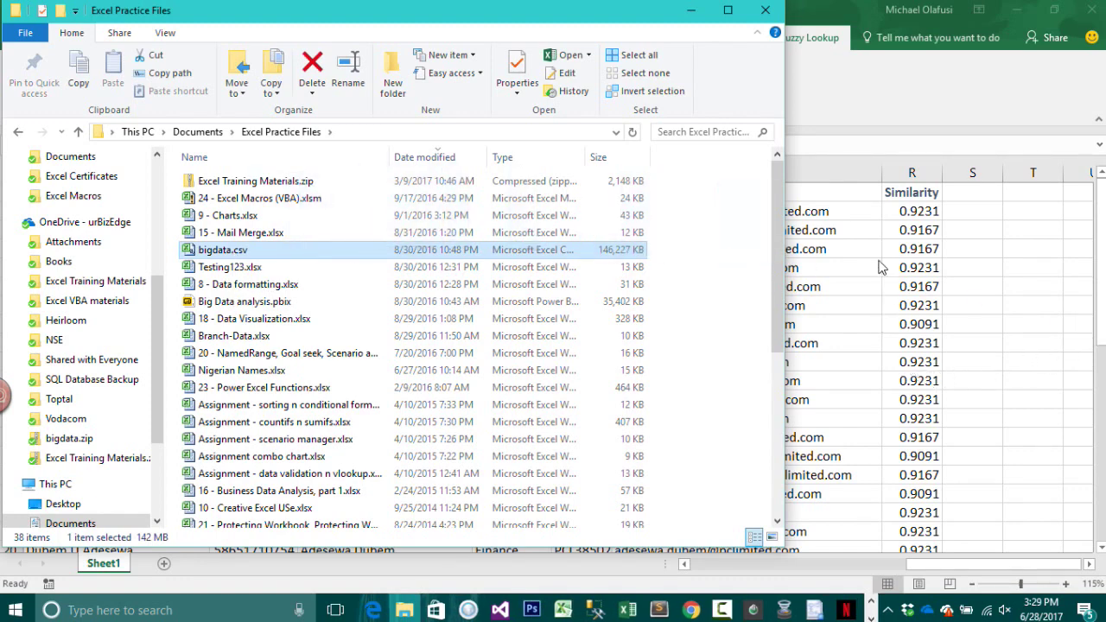
{"action": "left_click", "coordinate": [909, 104]}
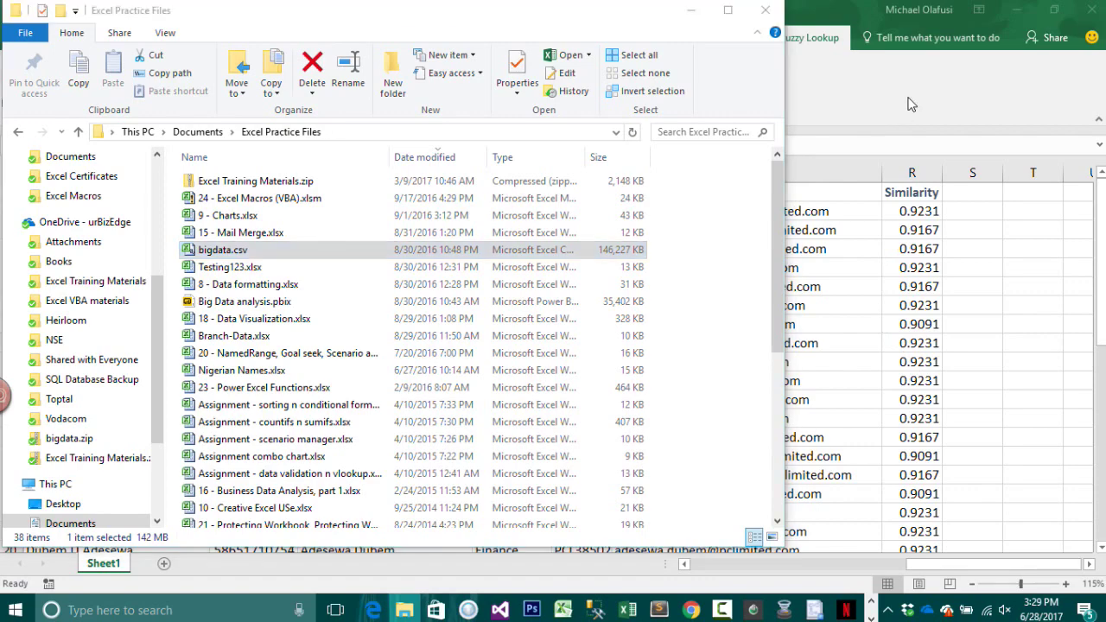
{"action": "left_click", "coordinate": [690, 9]}
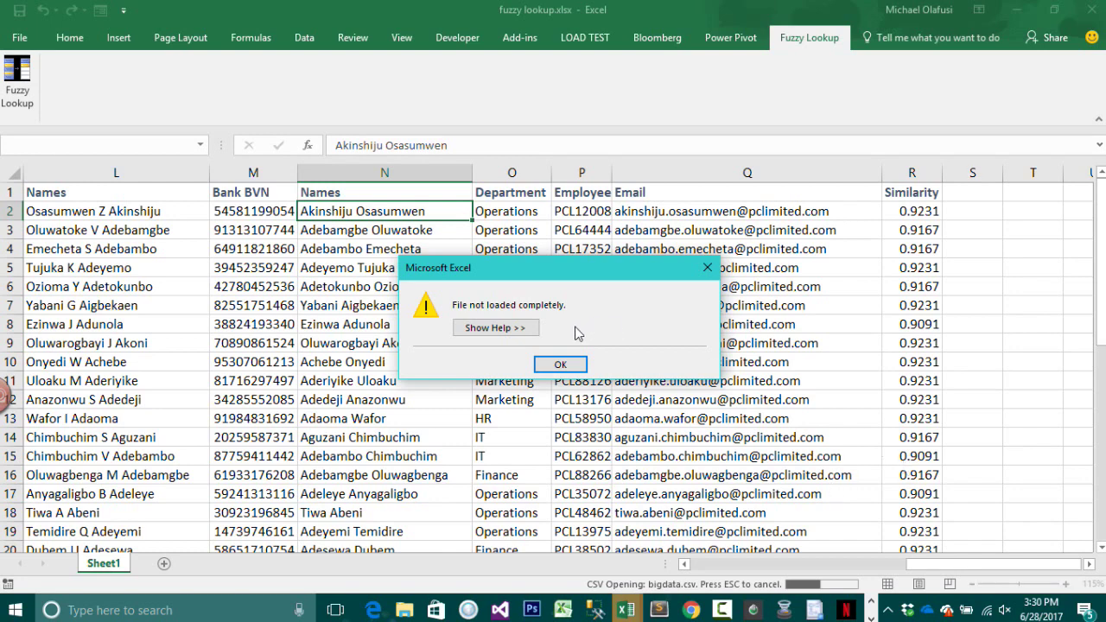
- Read the help on the 'File not loaded completely' warning, dismiss it, and jump to row 1048576
{"action": "left_click_drag", "start_coordinate": [529, 273], "coordinate": [502, 218]}
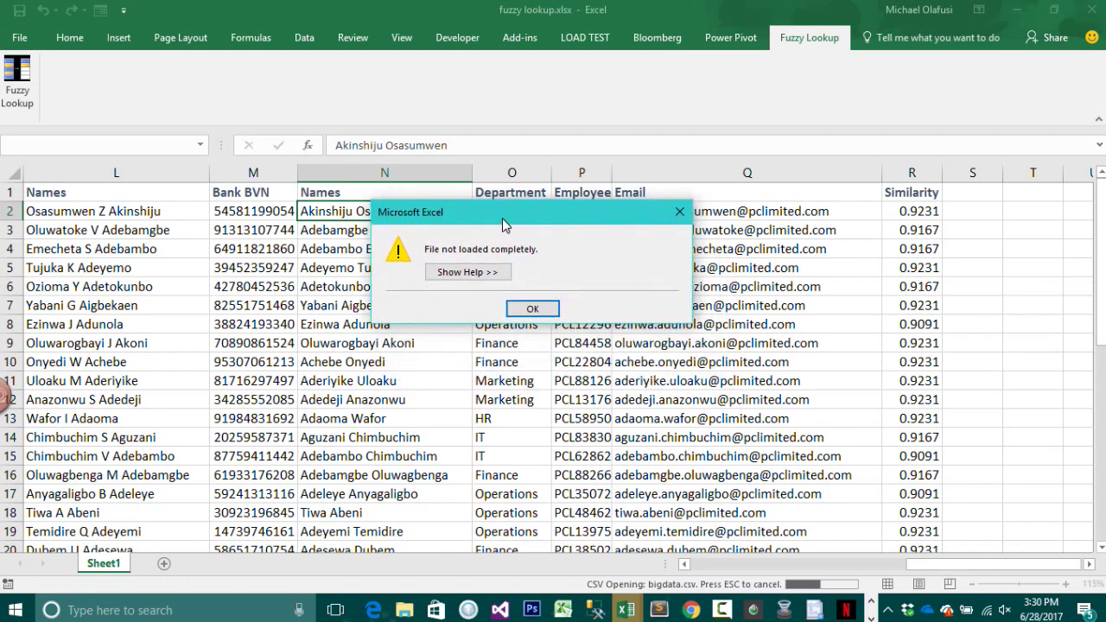
{"action": "left_click", "coordinate": [480, 272]}
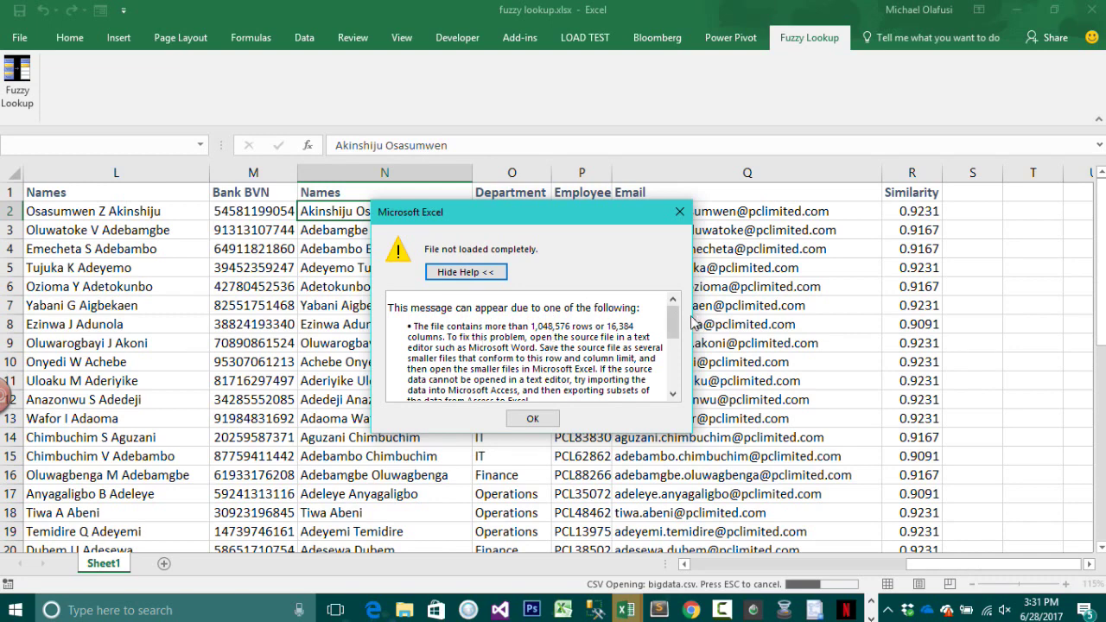
{"action": "left_click_drag", "start_coordinate": [674, 321], "coordinate": [680, 375]}
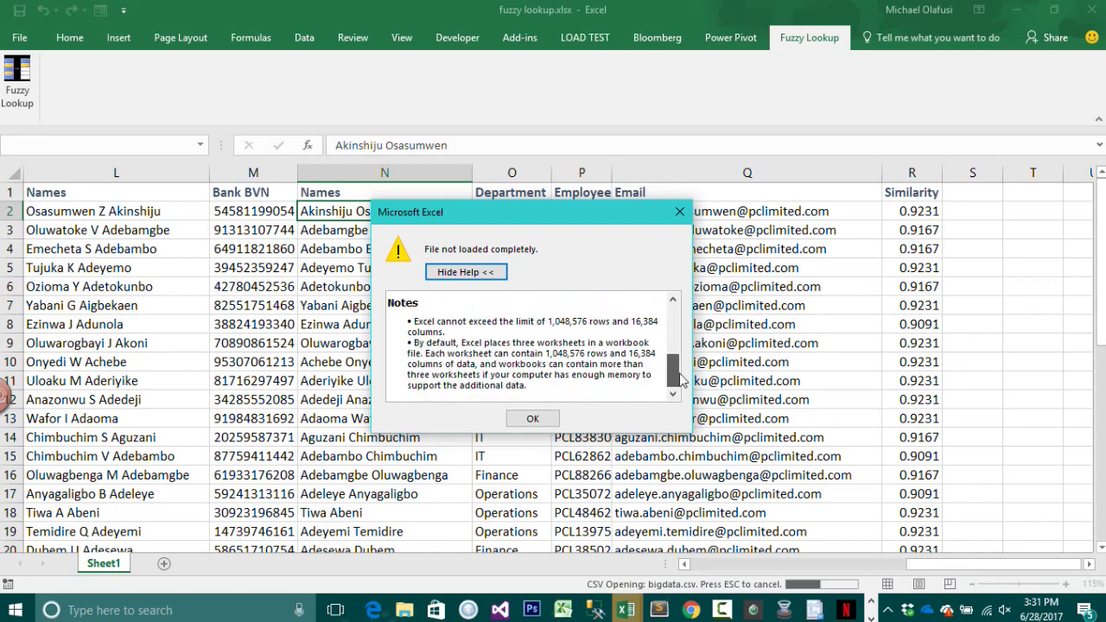
{"action": "left_click", "coordinate": [536, 418]}
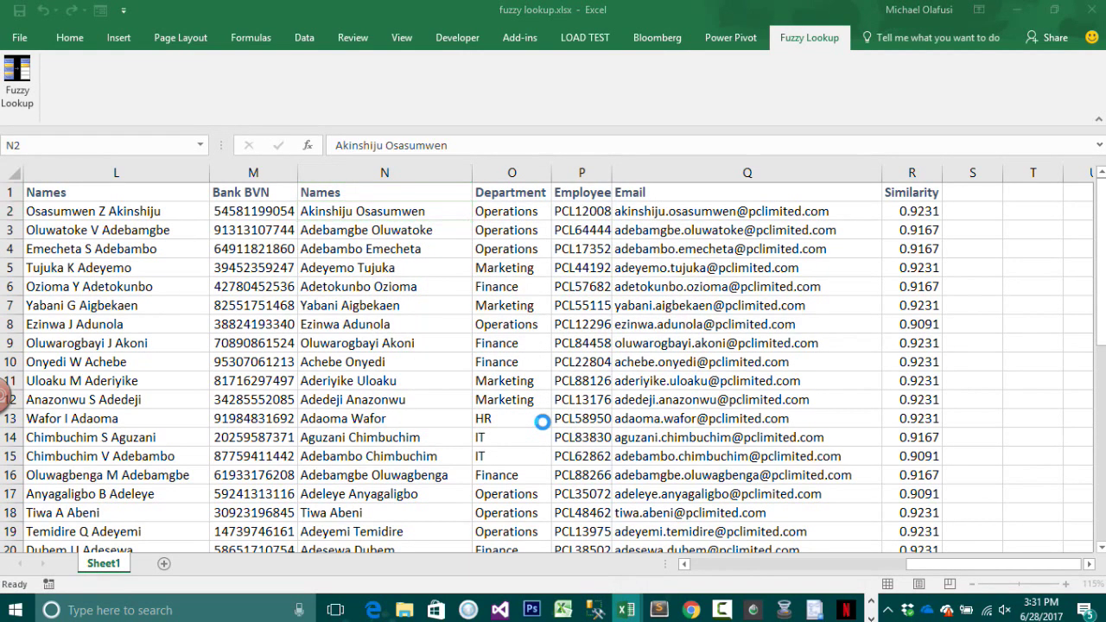
{"action": "key", "text": "ctrl+Down"}
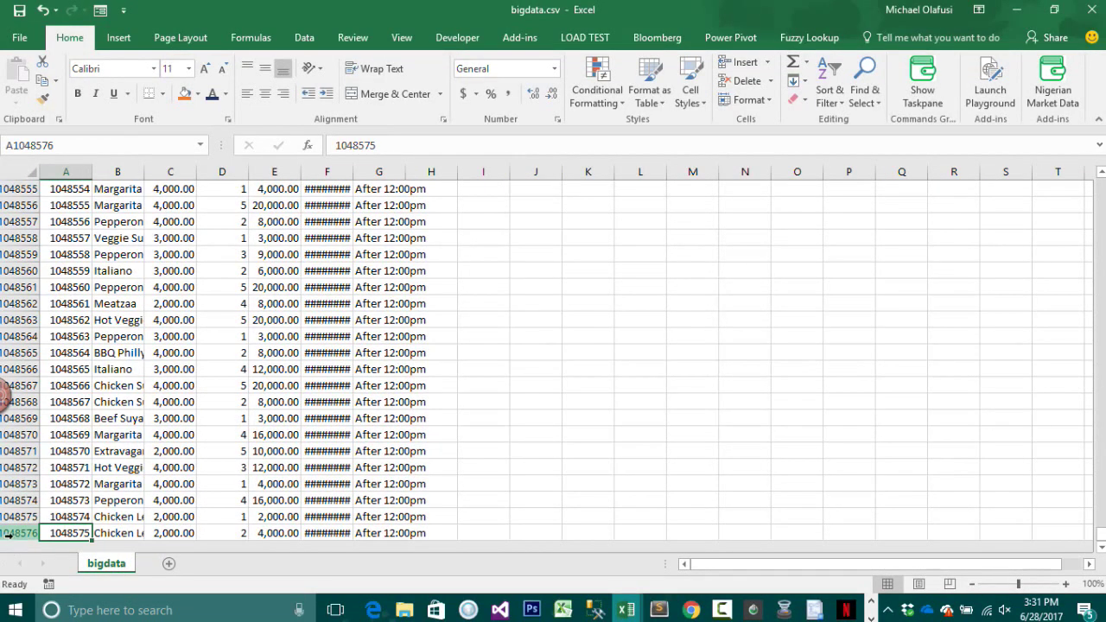
{"action": "left_click", "coordinate": [10, 533]}
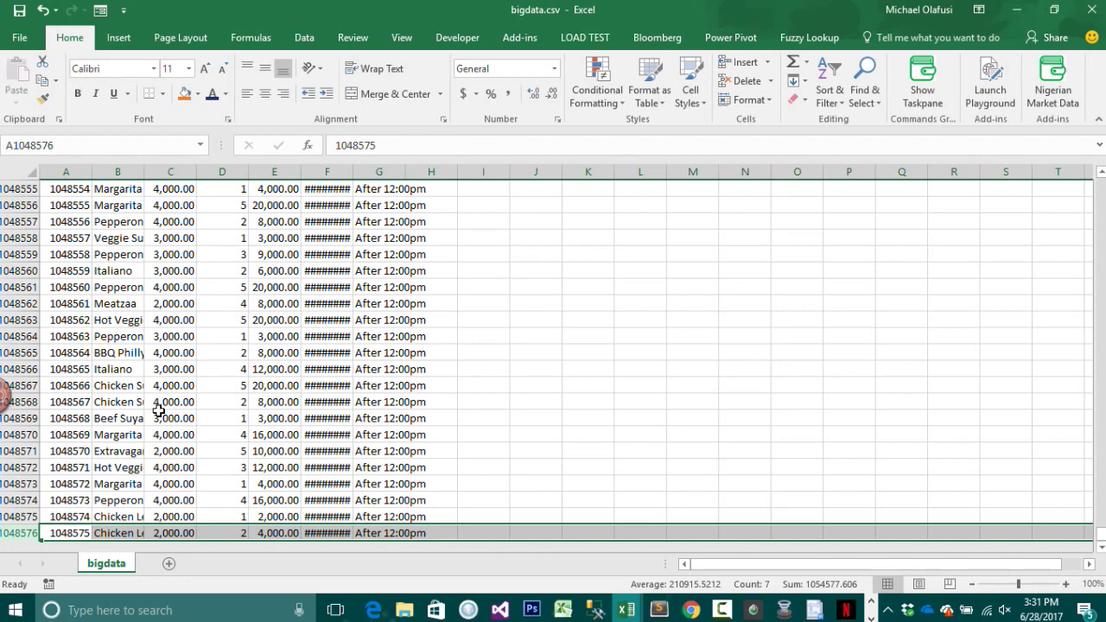
{"action": "scroll", "coordinate": [159, 411], "scroll_direction": "up", "scroll_amount": 1}
{"action": "left_click", "coordinate": [158, 412]}
{"action": "scroll", "coordinate": [159, 415], "scroll_direction": "down", "scroll_amount": 5}
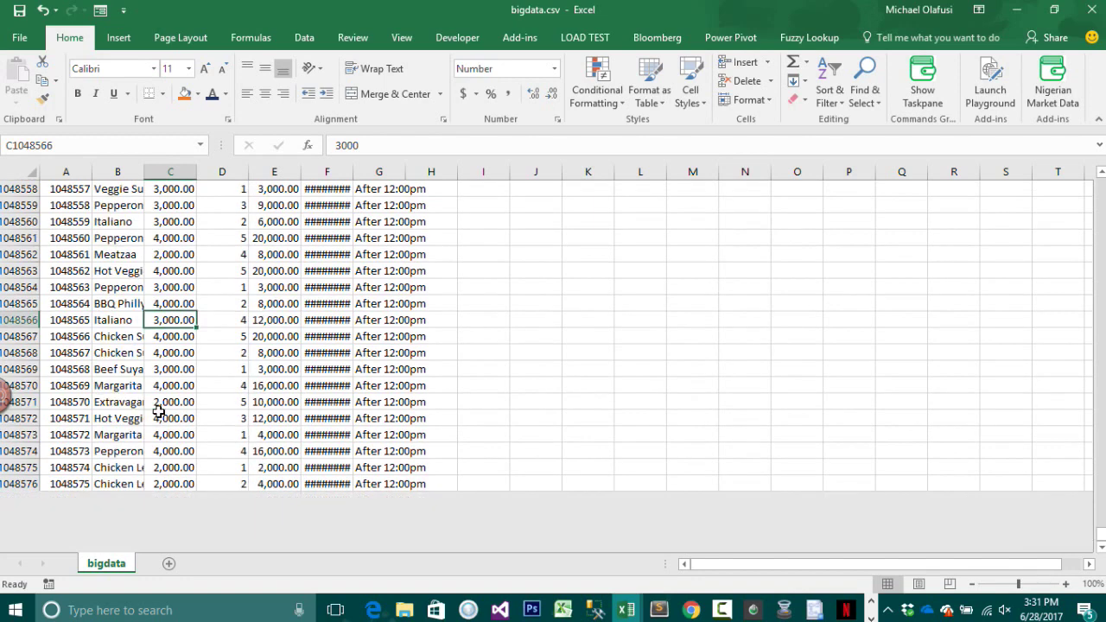
{"action": "scroll", "coordinate": [176, 356], "scroll_direction": "down", "scroll_amount": 1}
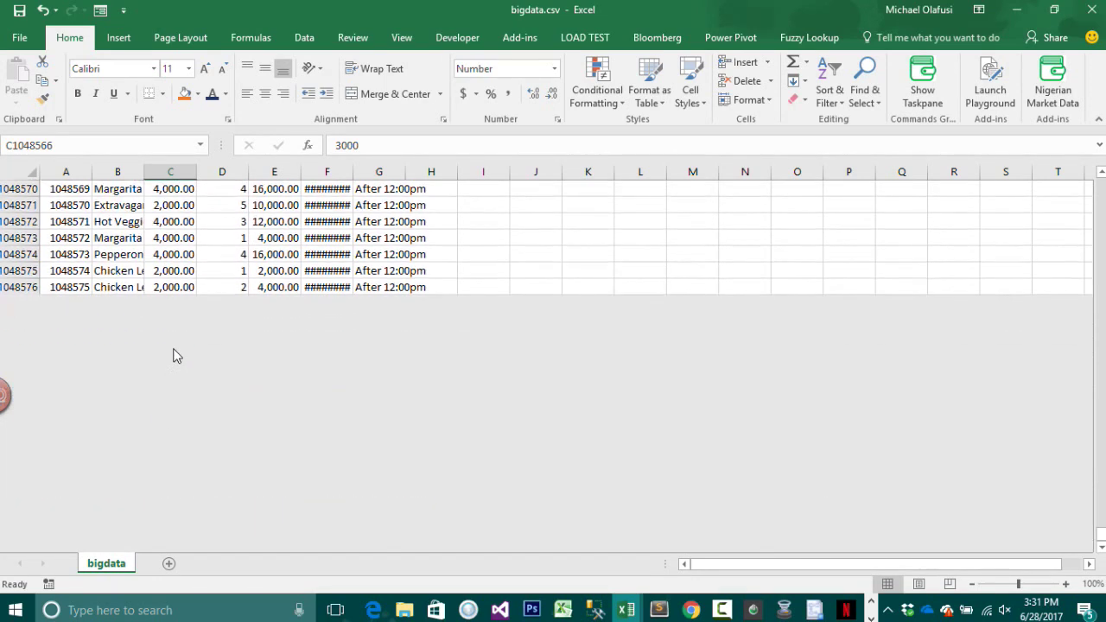
{"action": "scroll", "coordinate": [175, 356], "scroll_direction": "down", "scroll_amount": 1}
{"action": "scroll", "coordinate": [173, 354], "scroll_direction": "up", "scroll_amount": 7}
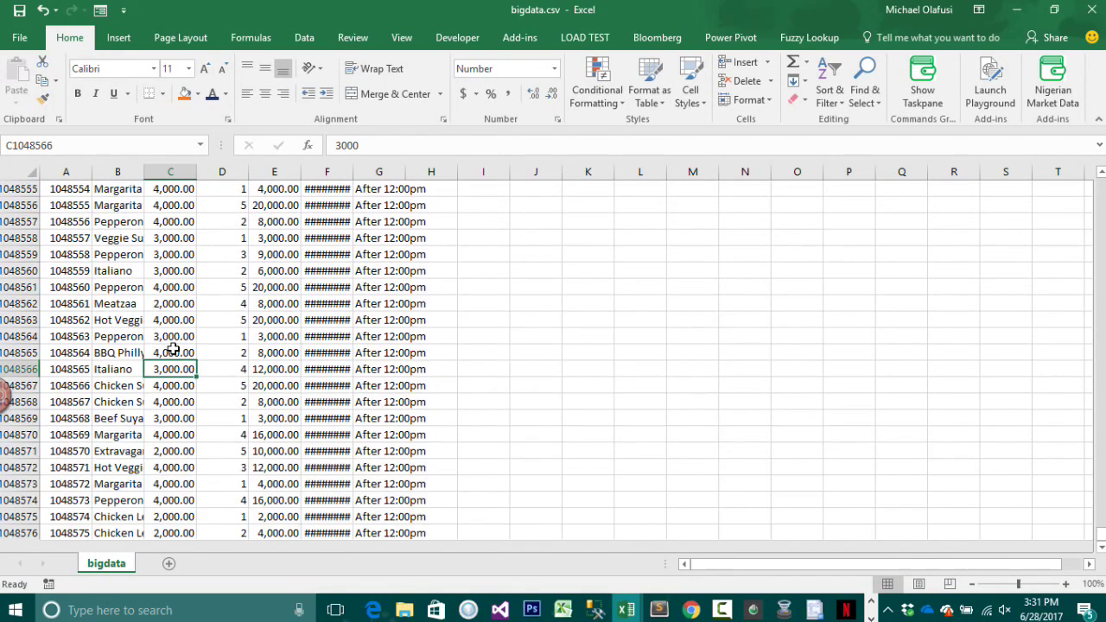
{"action": "left_click", "coordinate": [163, 343]}
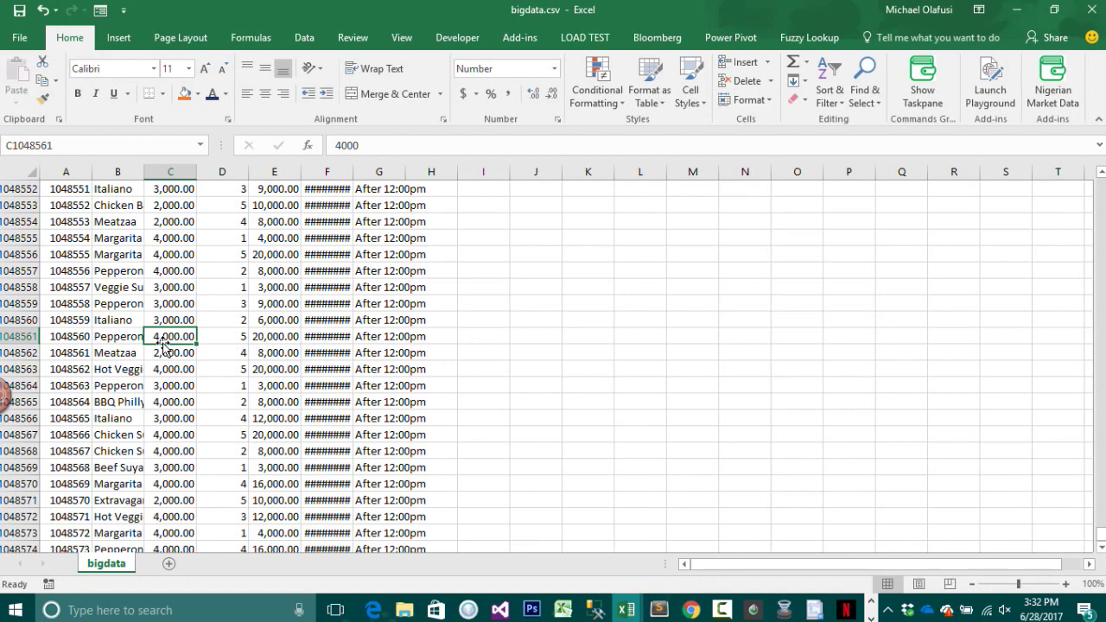
- Close the bigdata.csv window and show the Power Pivot tab in Book1
{"action": "left_click", "coordinate": [636, 610]}
{"action": "left_click", "coordinate": [804, 532]}
{"action": "left_click", "coordinate": [1083, 19]}
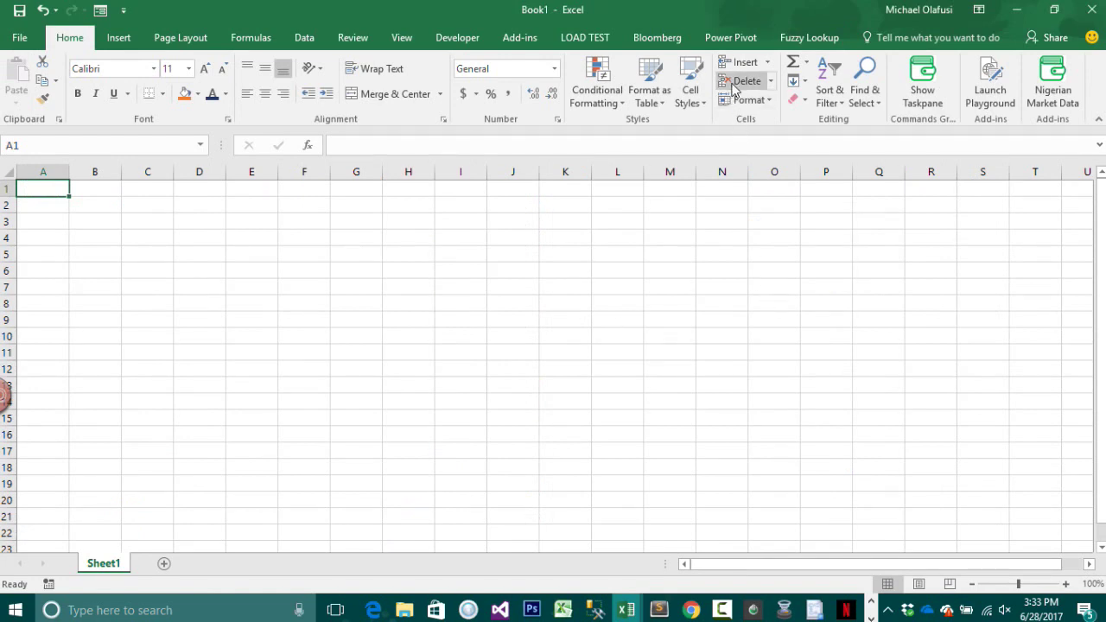
{"action": "left_click", "coordinate": [747, 40]}
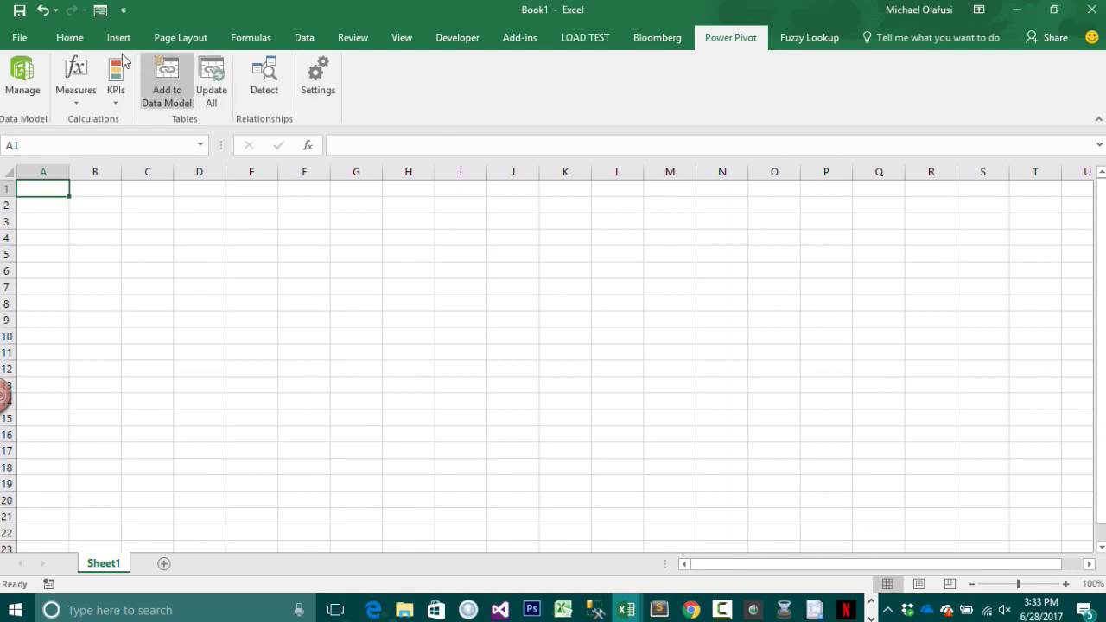
{"action": "left_click", "coordinate": [19, 37]}
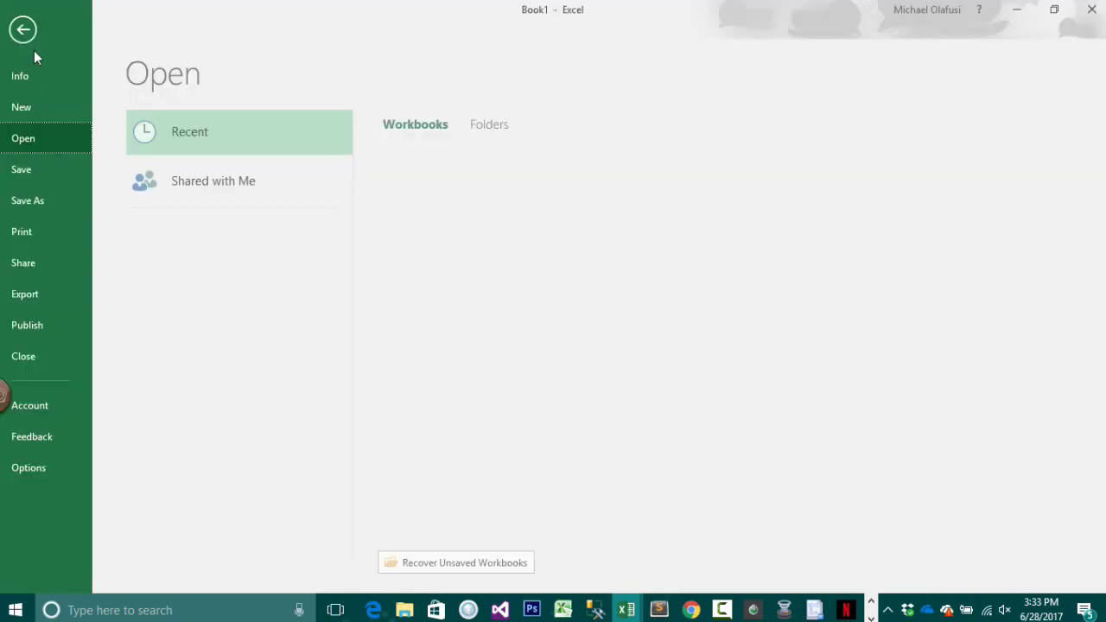
{"action": "left_click", "coordinate": [49, 472]}
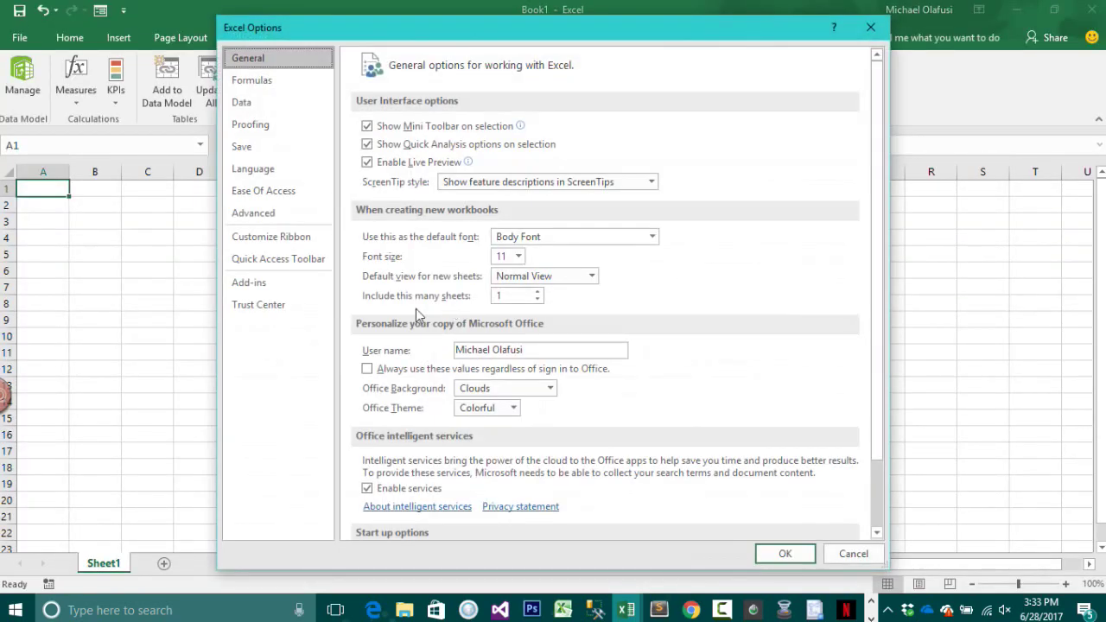
{"action": "left_click", "coordinate": [289, 286]}
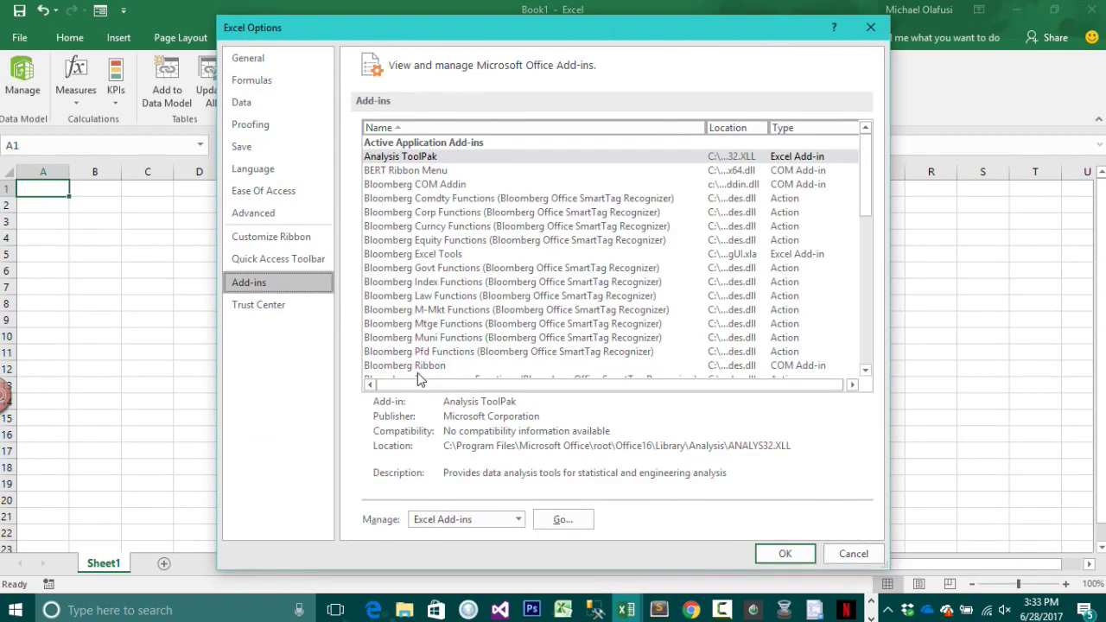
{"action": "left_click", "coordinate": [520, 521]}
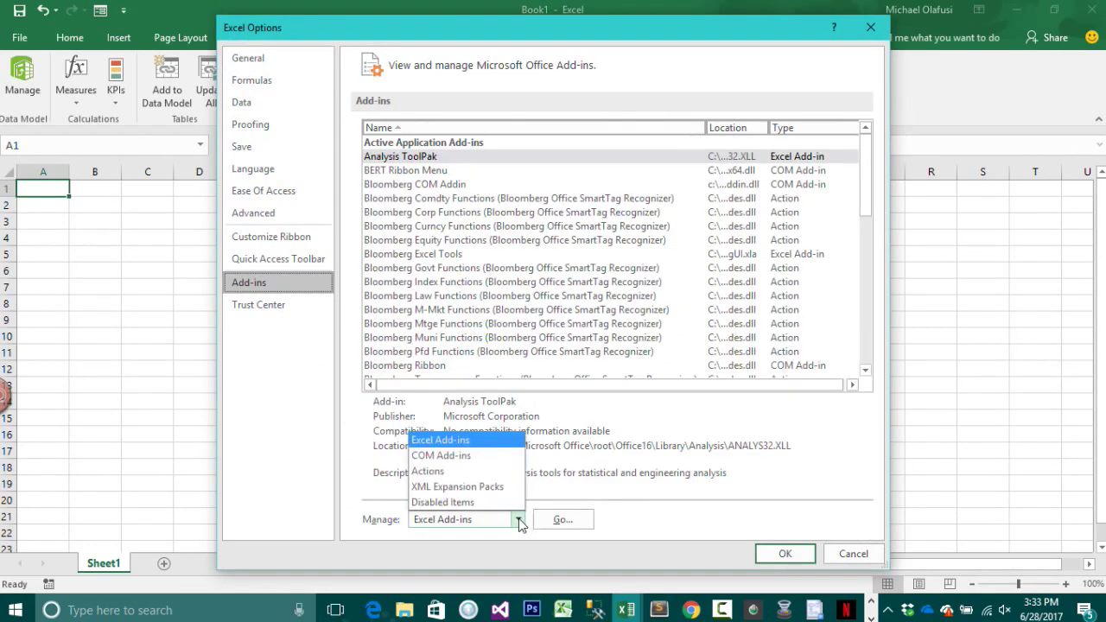
{"action": "left_click", "coordinate": [505, 456]}
{"action": "left_click", "coordinate": [563, 521]}
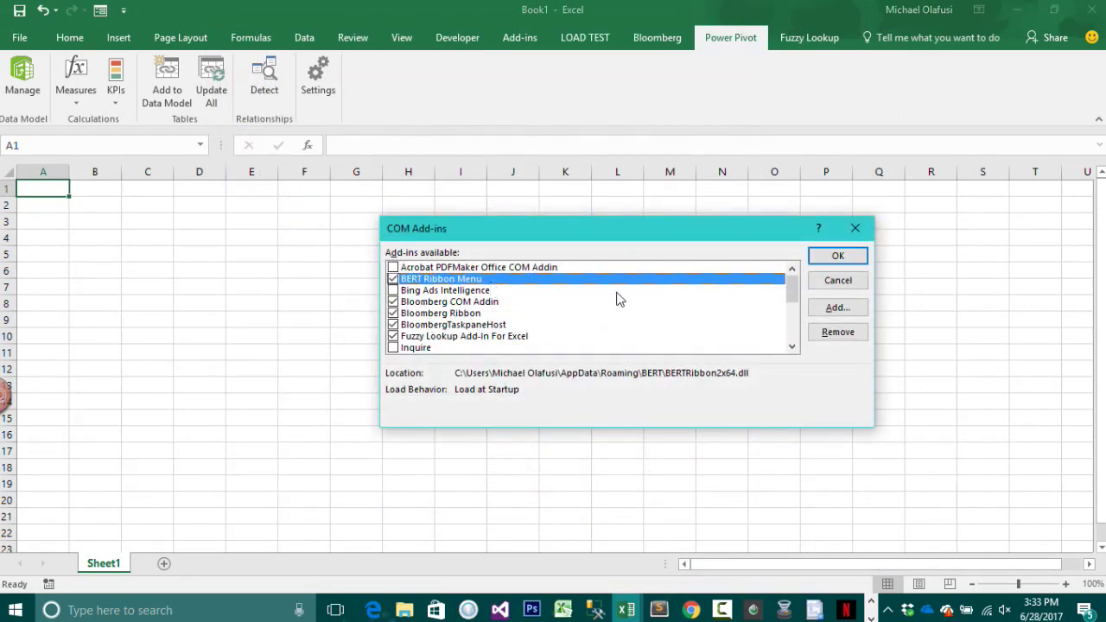
{"action": "left_click_drag", "start_coordinate": [794, 347], "coordinate": [794, 347]}
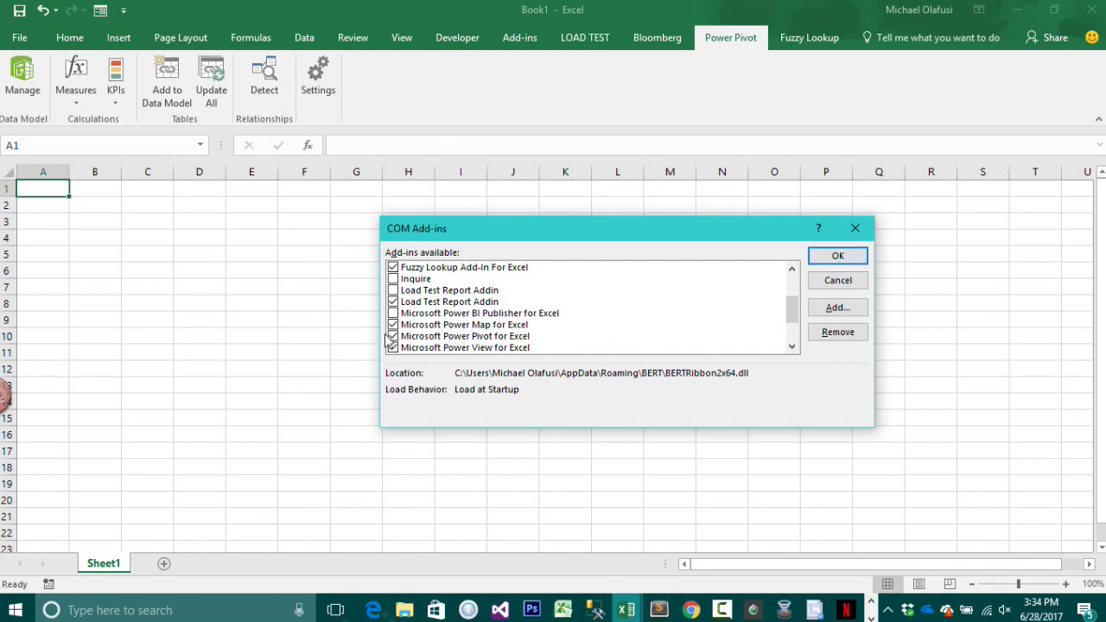
{"action": "left_click", "coordinate": [856, 256]}
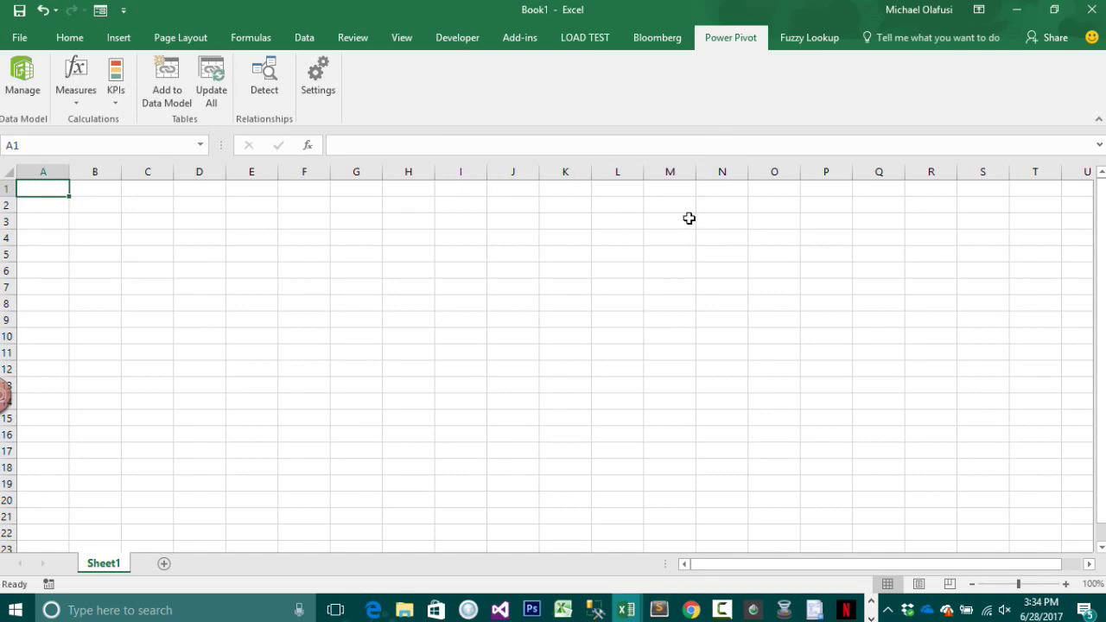
- Search Edge for 'download powerpivot for excel 2010', open the Install PowerPivot for Excel result, then return to Excel
{"action": "left_click", "coordinate": [374, 610]}
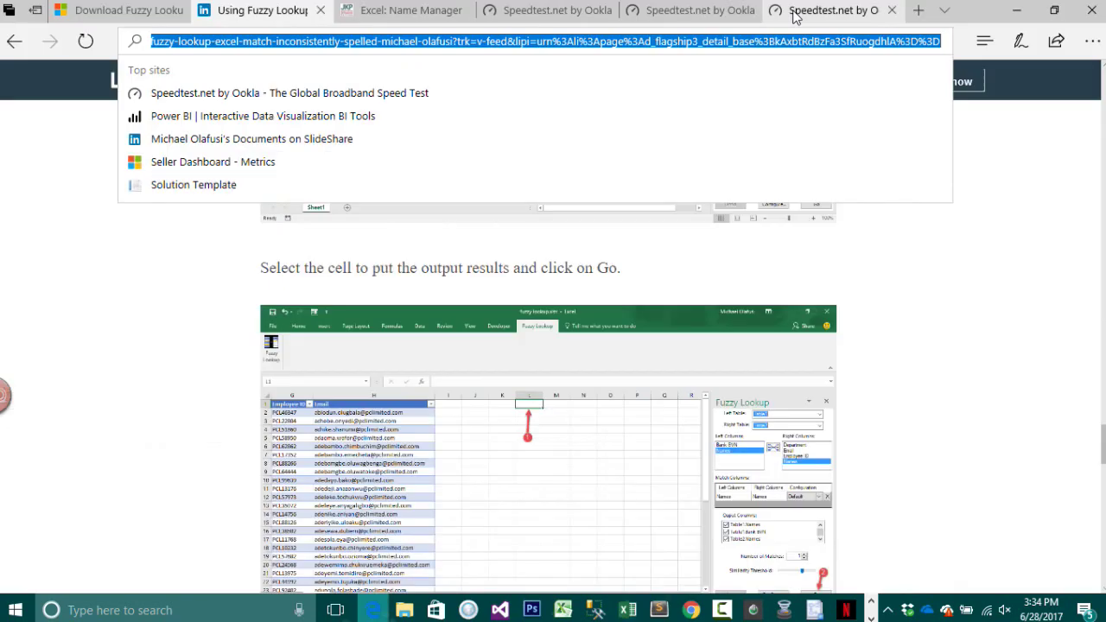
{"action": "left_click", "coordinate": [919, 10]}
{"action": "type", "text": "dow"}
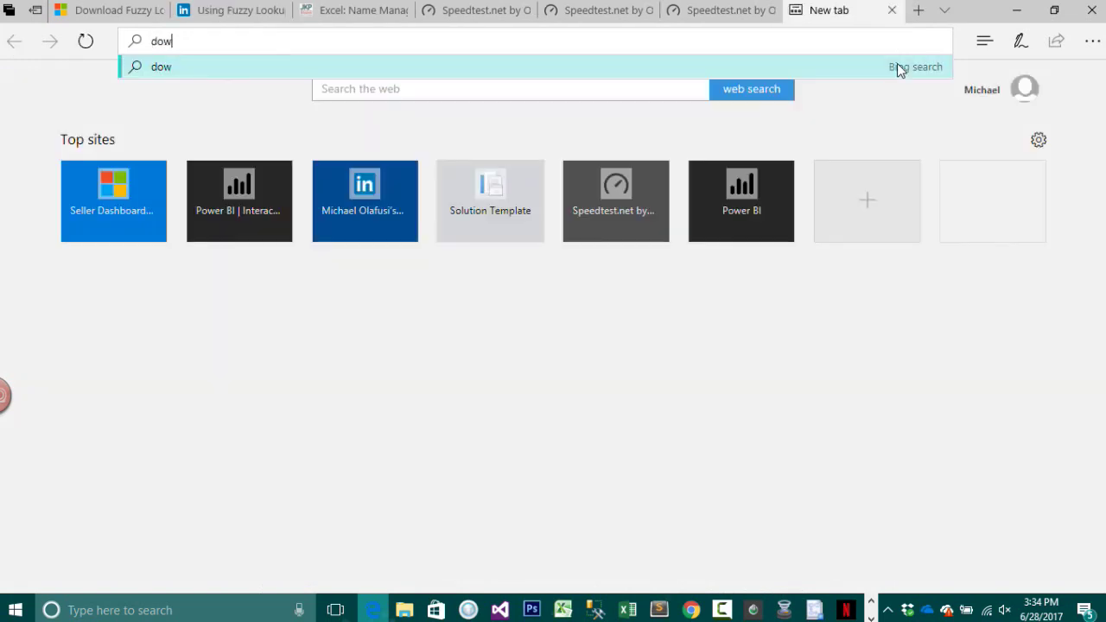
{"action": "type", "text": "nload "}
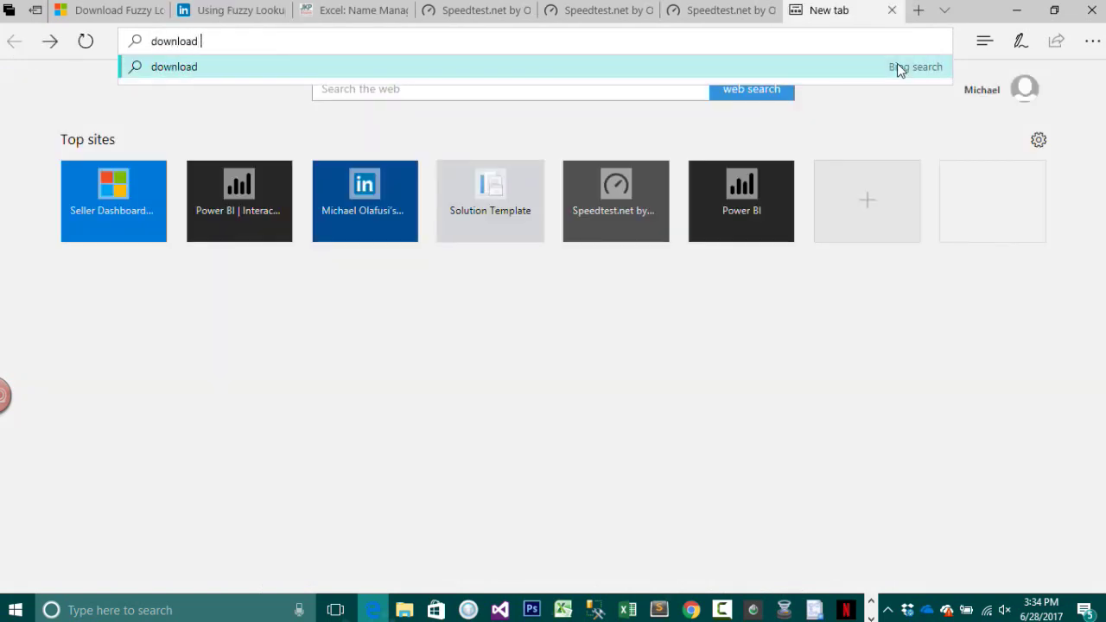
{"action": "type", "text": "power"}
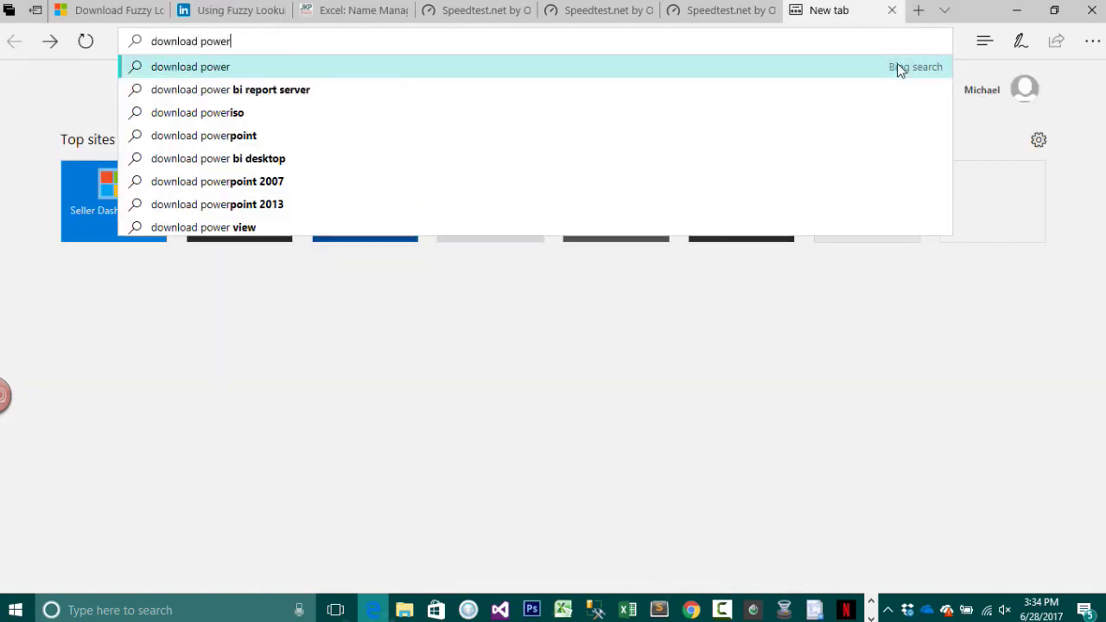
{"action": "type", "text": "pivot for "}
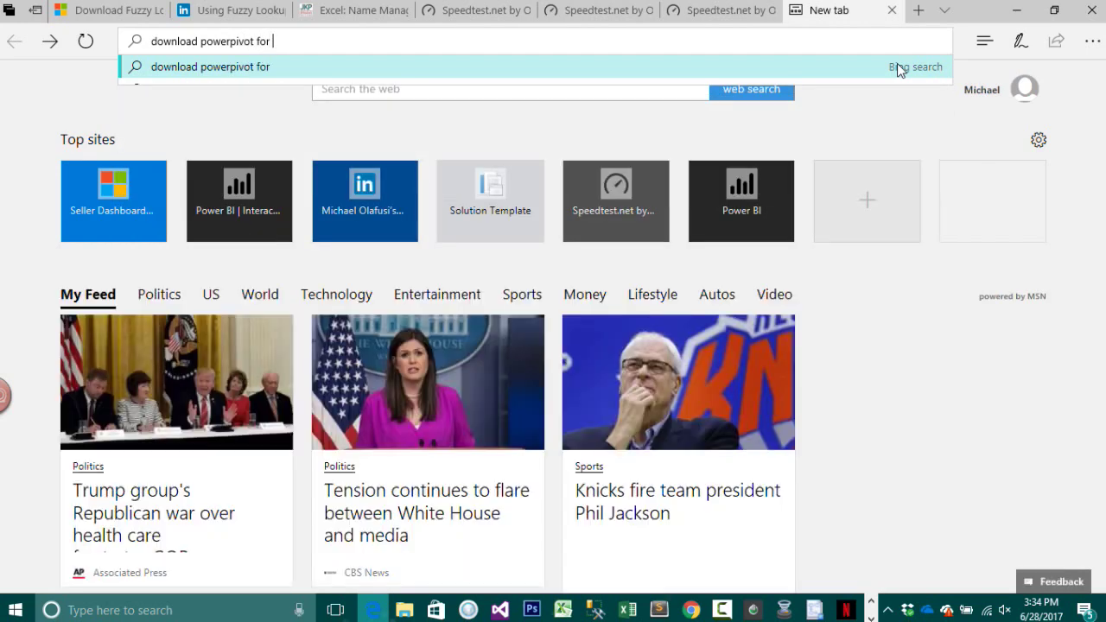
{"action": "type", "text": "excel 2010"}
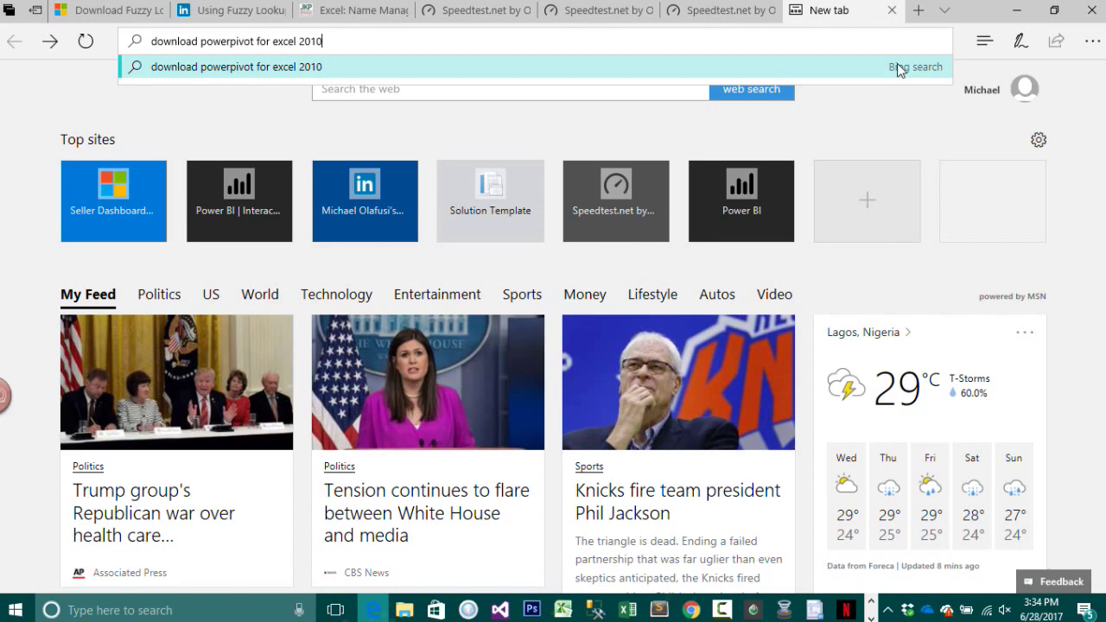
{"action": "key", "text": "Return"}
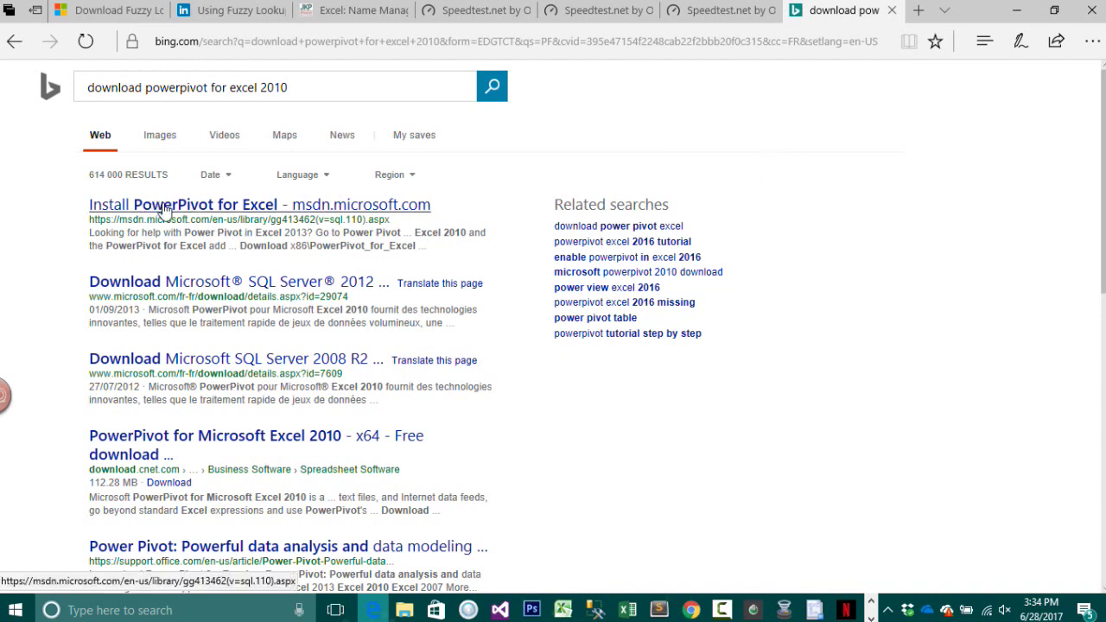
{"action": "left_click", "coordinate": [171, 210]}
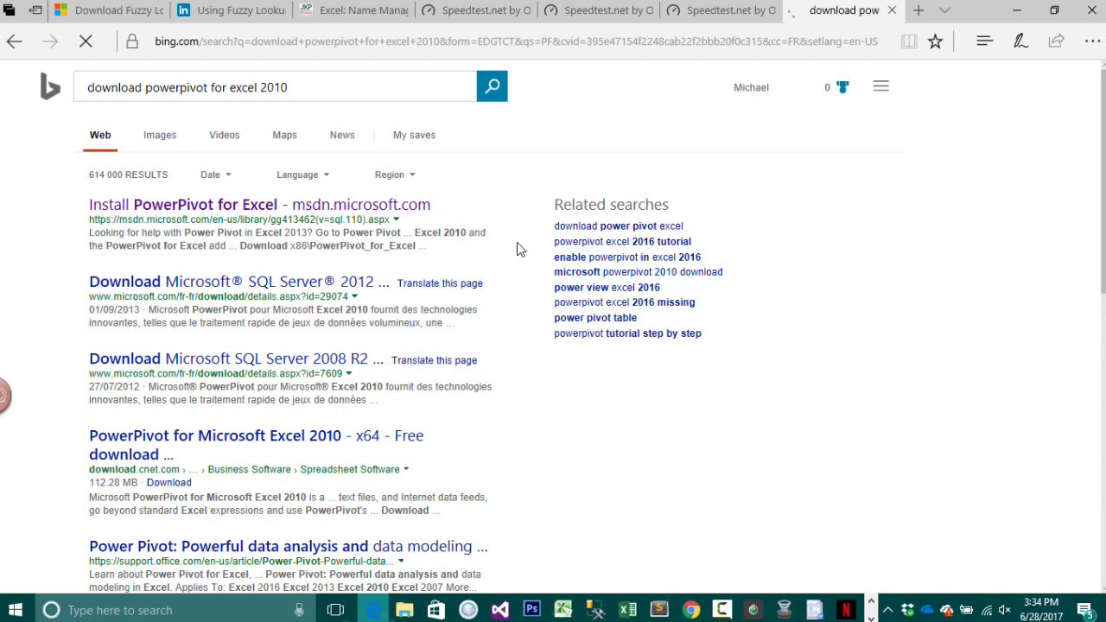
{"action": "left_click", "coordinate": [1022, 11]}
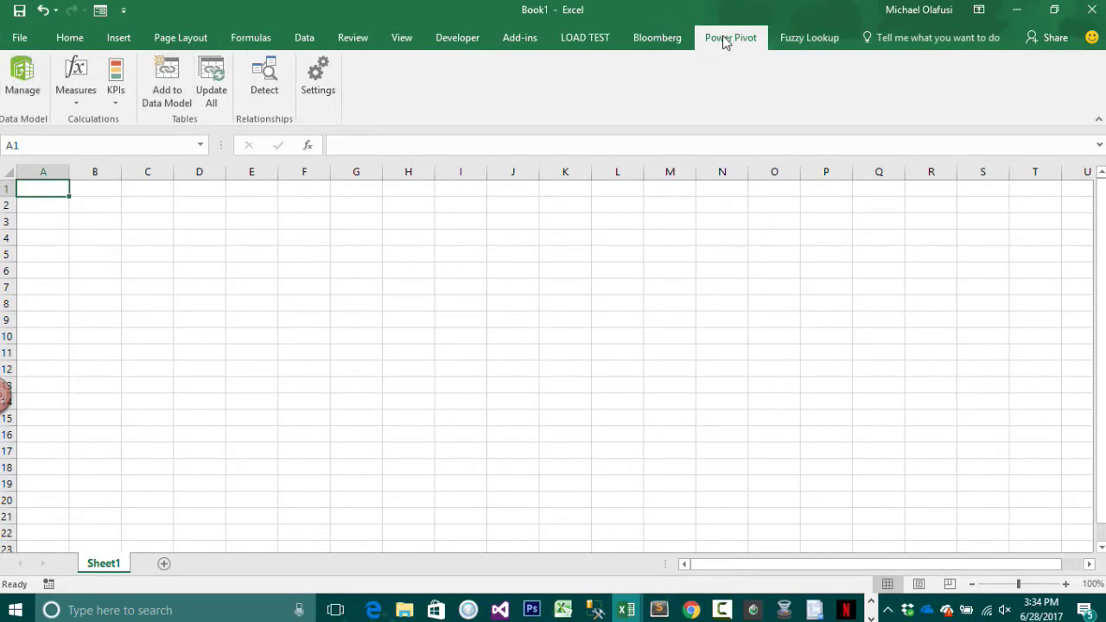
- Open the empty Power Pivot data model window and have it maximized to full screen
{"action": "left_click", "coordinate": [30, 85]}
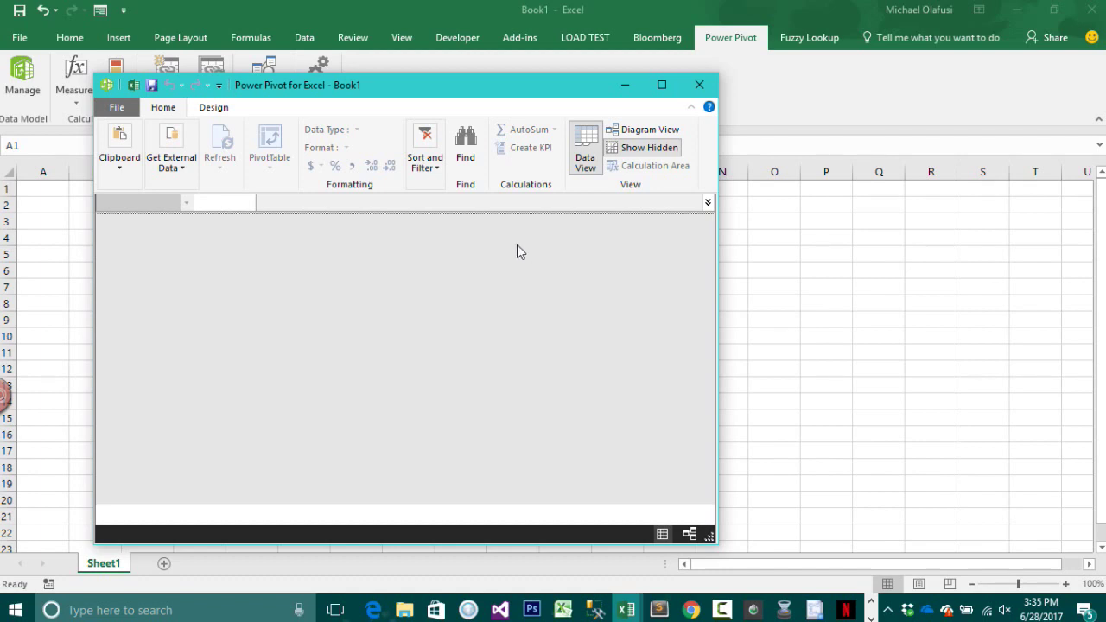
{"action": "left_click_drag", "start_coordinate": [417, 90], "coordinate": [511, 63]}
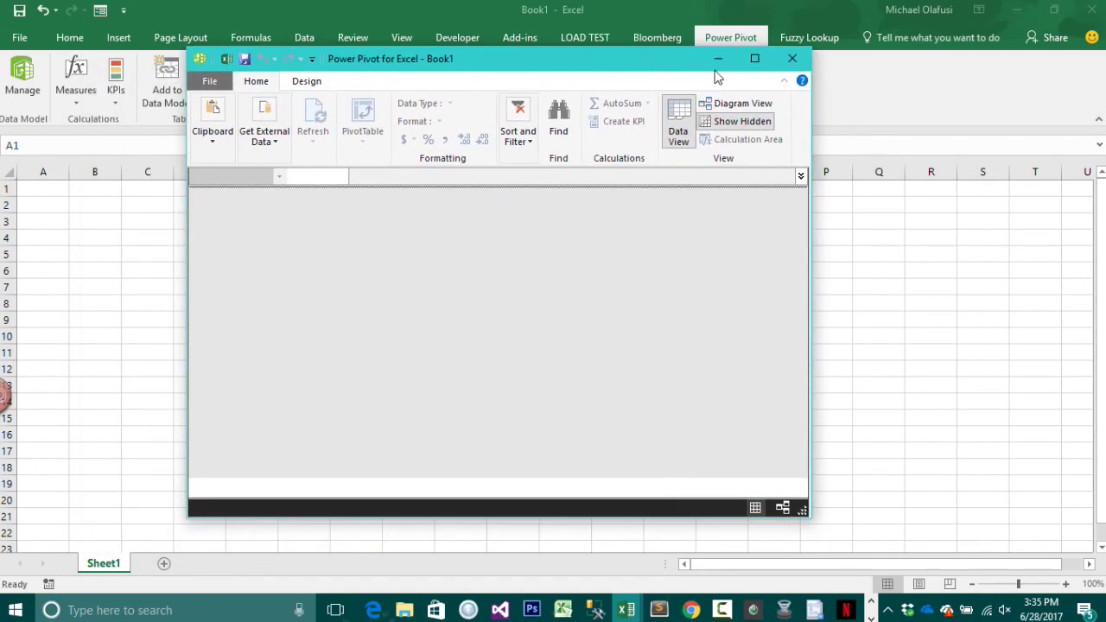
{"action": "left_click", "coordinate": [755, 57]}
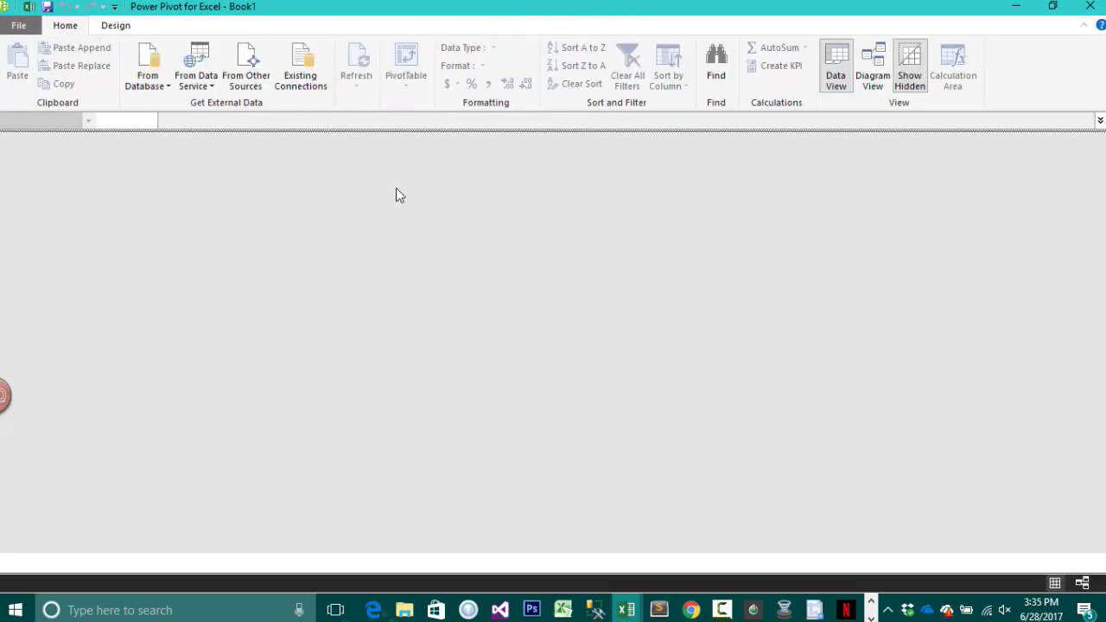
{"action": "double_click", "coordinate": [308, 12]}
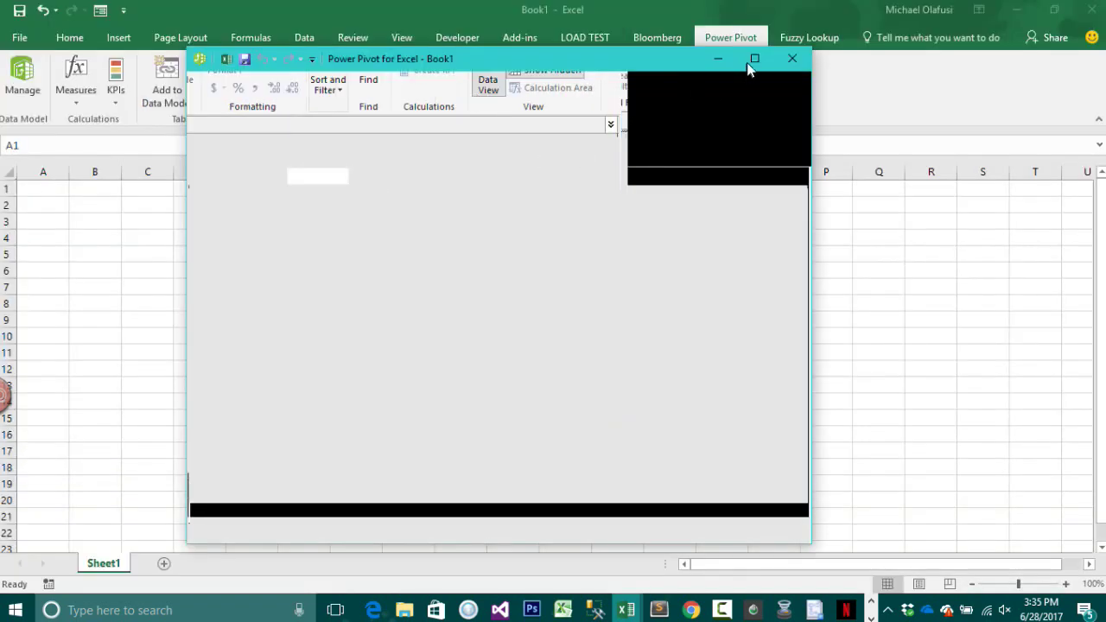
{"action": "left_click", "coordinate": [751, 63]}
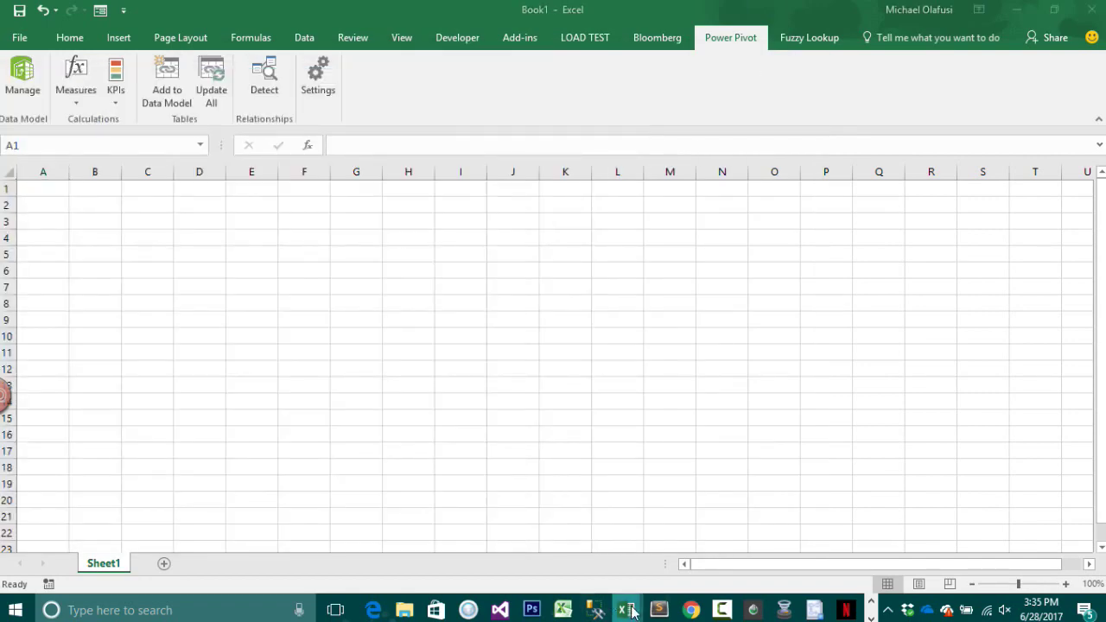
{"action": "mouse_move", "coordinate": [631, 611]}
{"action": "left_click", "coordinate": [731, 561]}
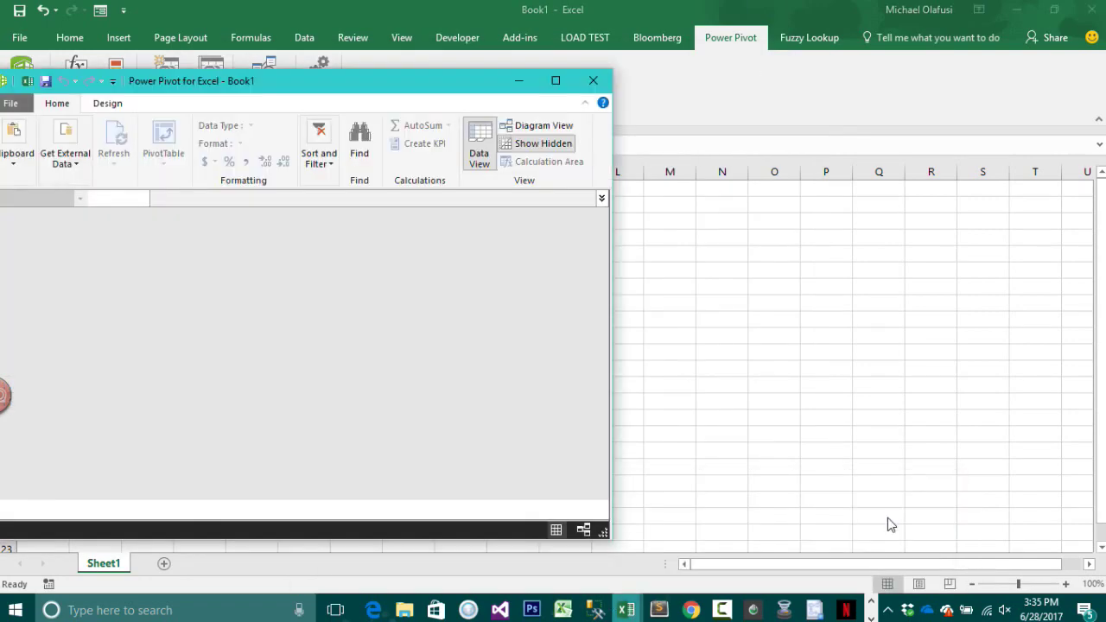
{"action": "left_click", "coordinate": [554, 82]}
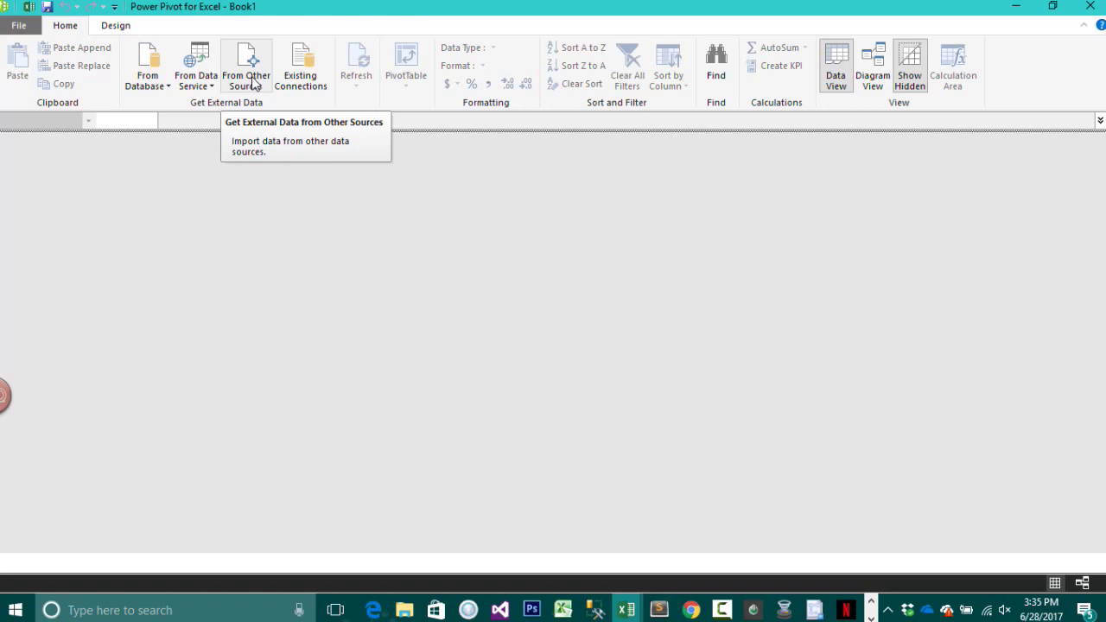
- Review the From Database and From Data Service options, then open the From Other Sources list
{"action": "left_click", "coordinate": [166, 79]}
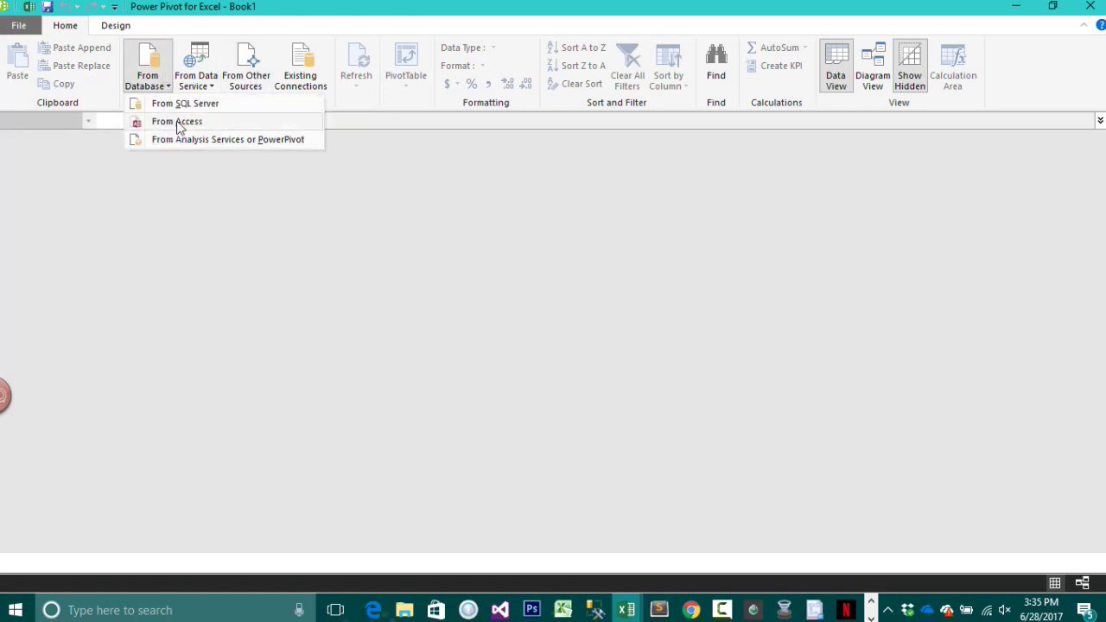
{"action": "left_click", "coordinate": [209, 88]}
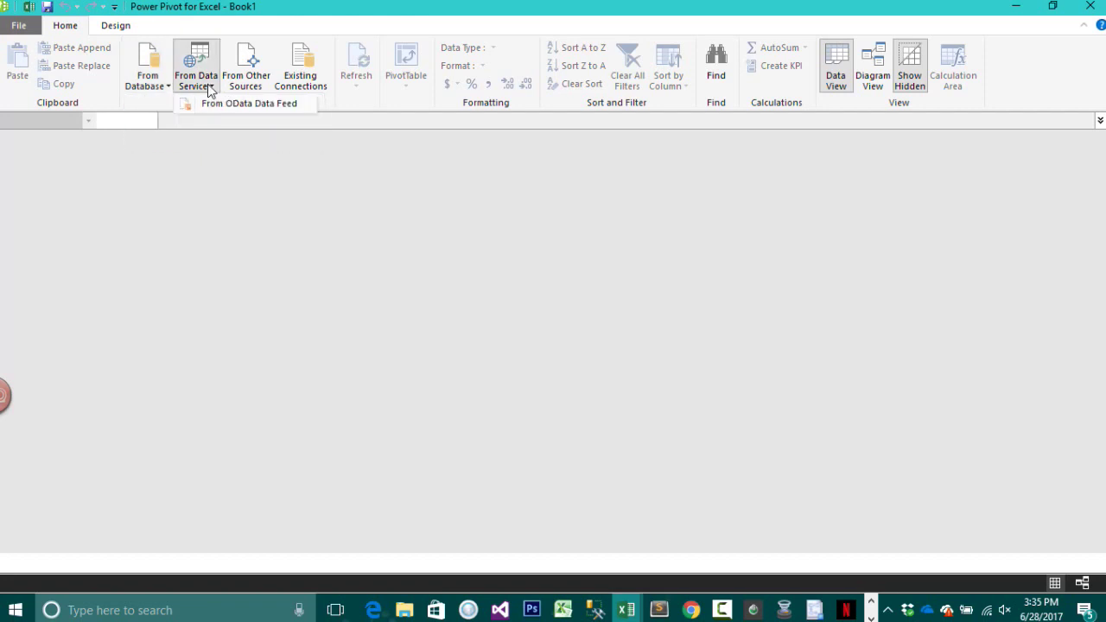
{"action": "left_click", "coordinate": [249, 77]}
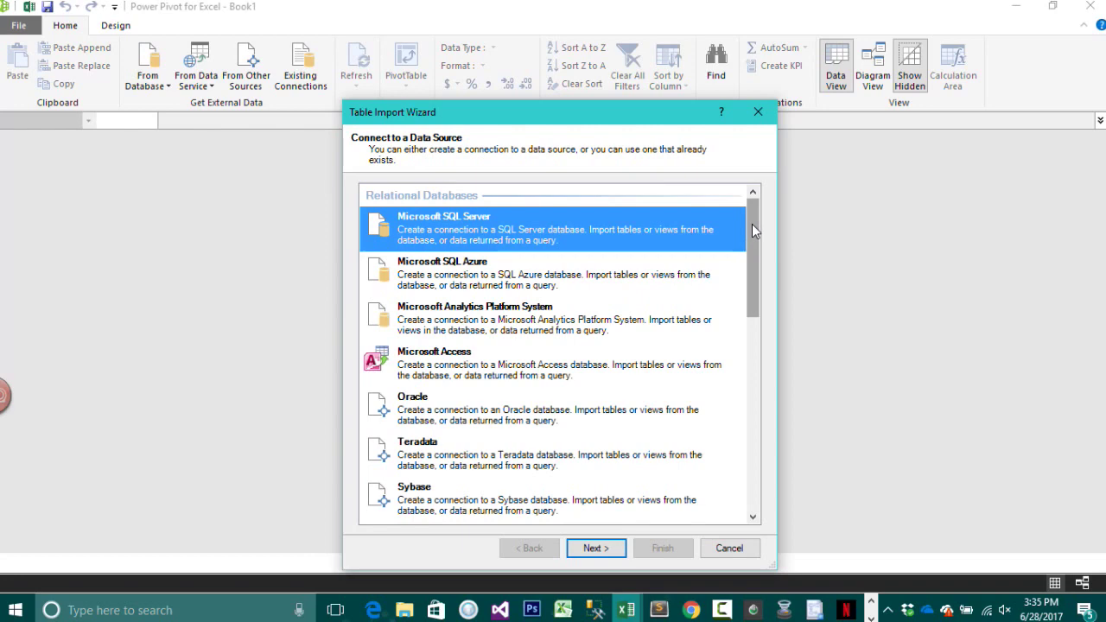
- Select Text File as the data source and continue to the Connect to Flat File step
{"action": "left_click_drag", "start_coordinate": [752, 229], "coordinate": [762, 449]}
{"action": "left_click", "coordinate": [447, 479]}
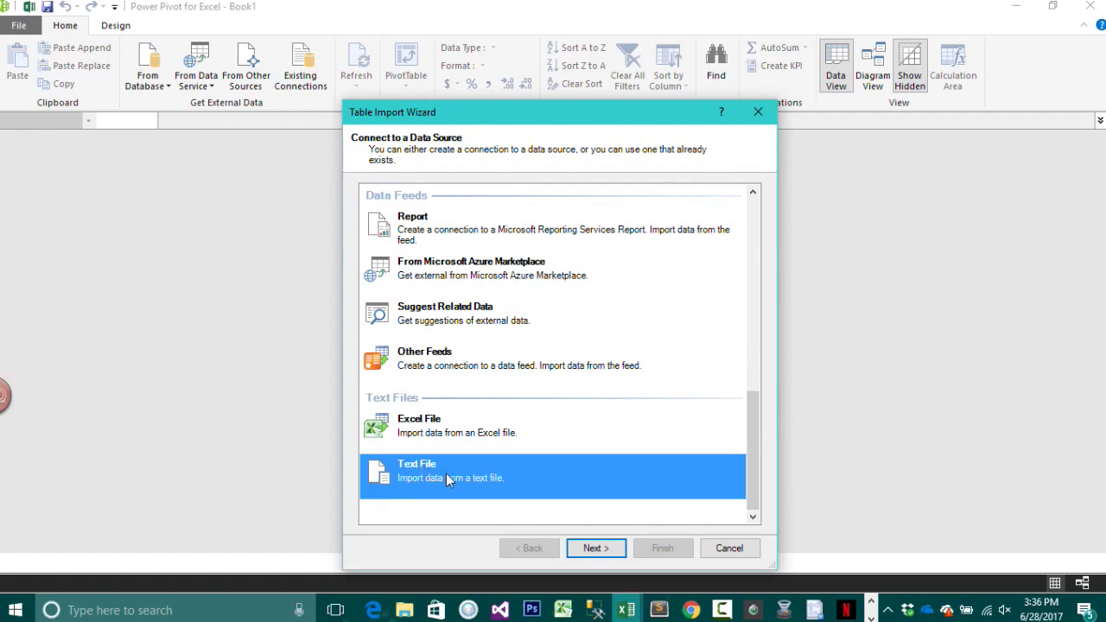
{"action": "left_click", "coordinate": [594, 550]}
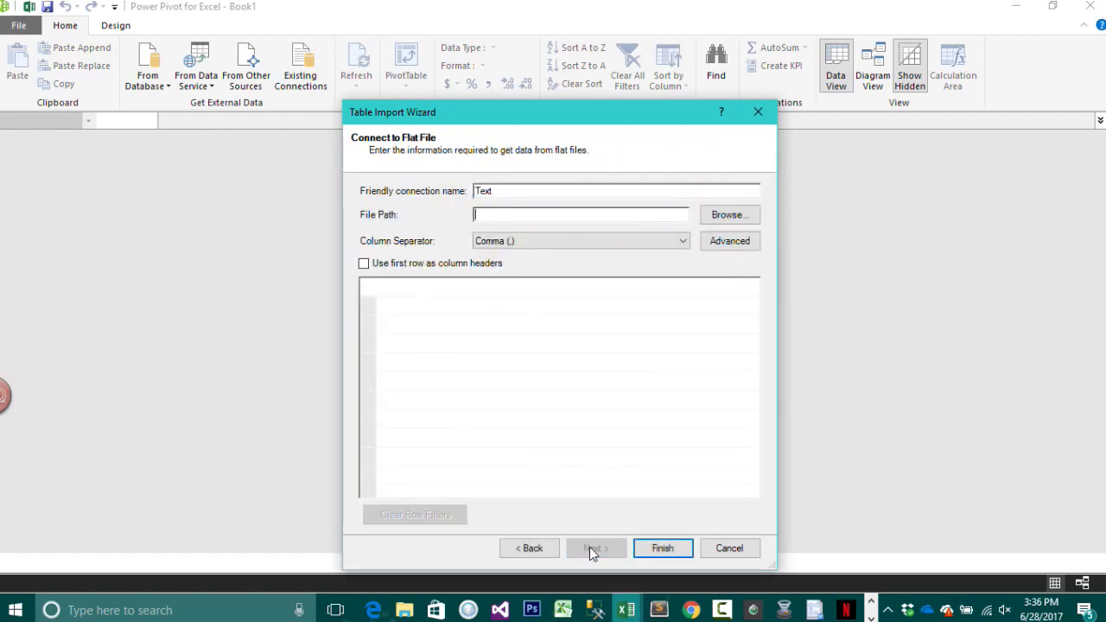
- Browse to bigdata.csv and load it into the flat-file connection preview
{"action": "left_click", "coordinate": [730, 215]}
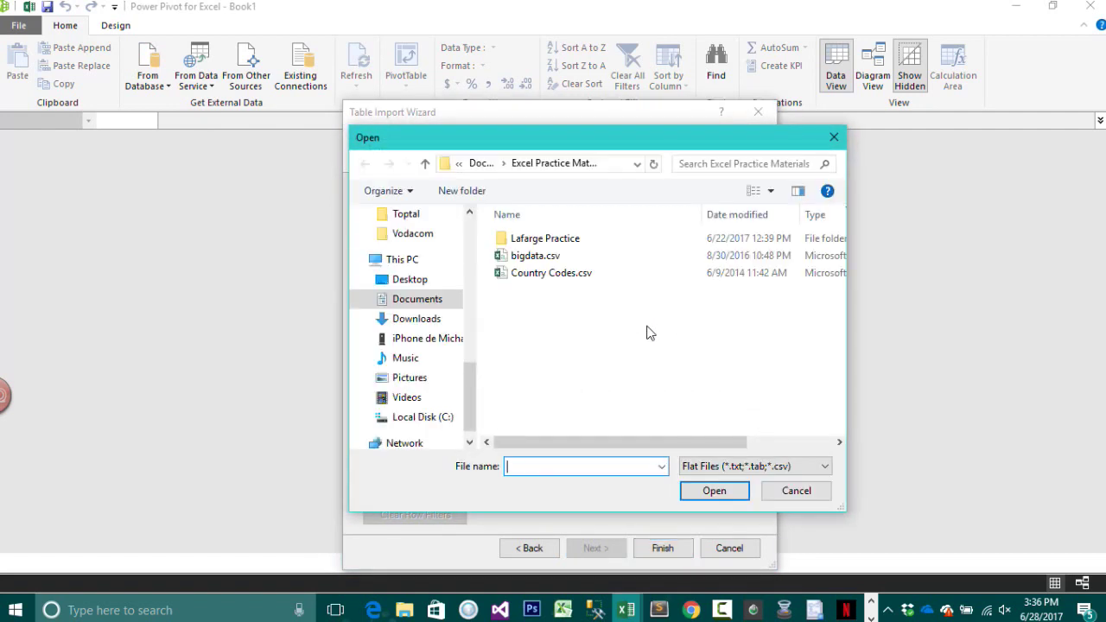
{"action": "left_click", "coordinate": [541, 258]}
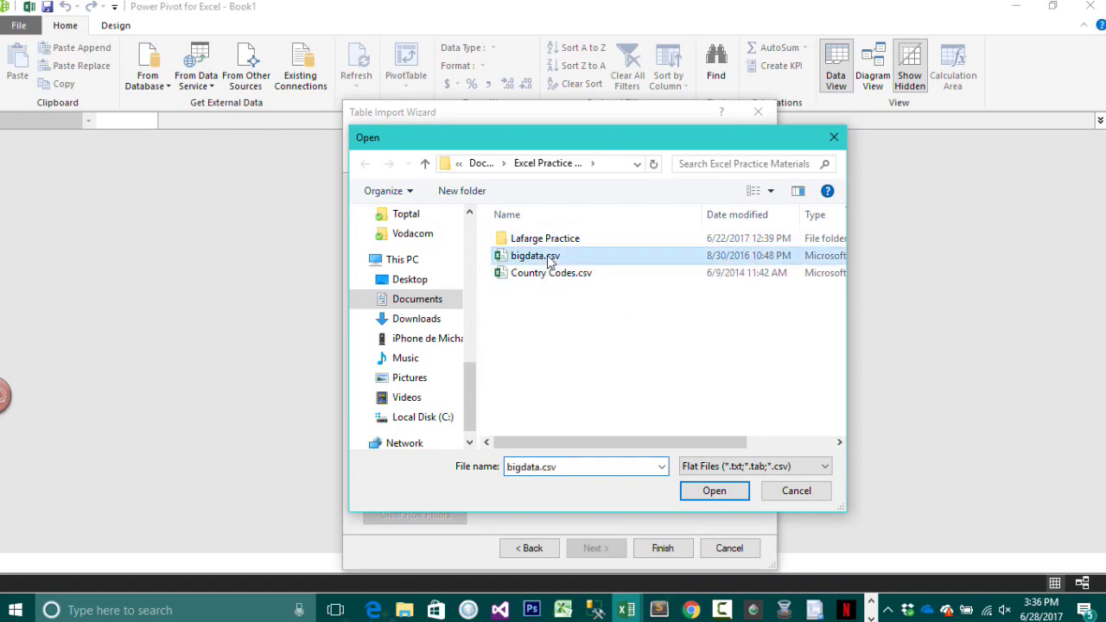
{"action": "left_click", "coordinate": [699, 490]}
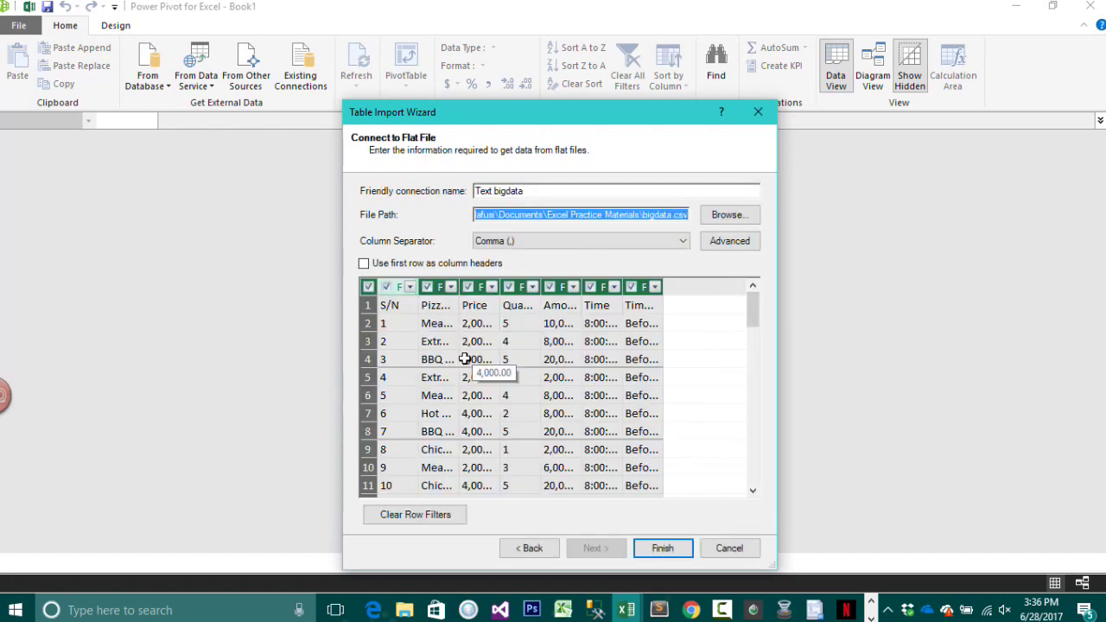
- Import bigdata.csv using the first row as headers, loading 2,097,150 rows into the bigdata table
{"action": "left_click", "coordinate": [364, 263]}
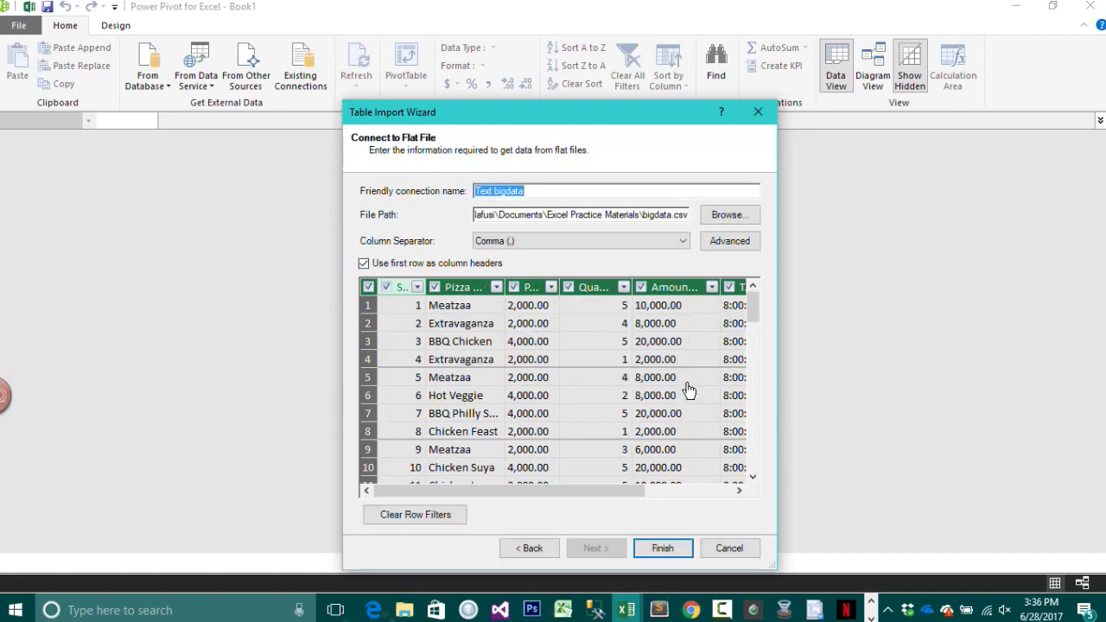
{"action": "left_click", "coordinate": [662, 548]}
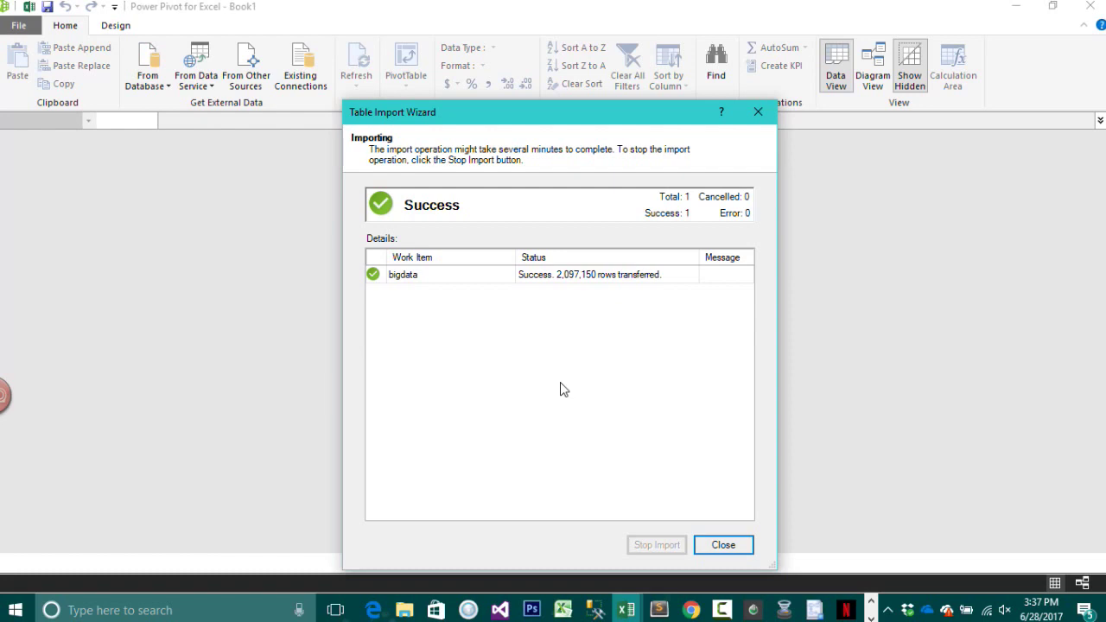
{"action": "left_click", "coordinate": [726, 546]}
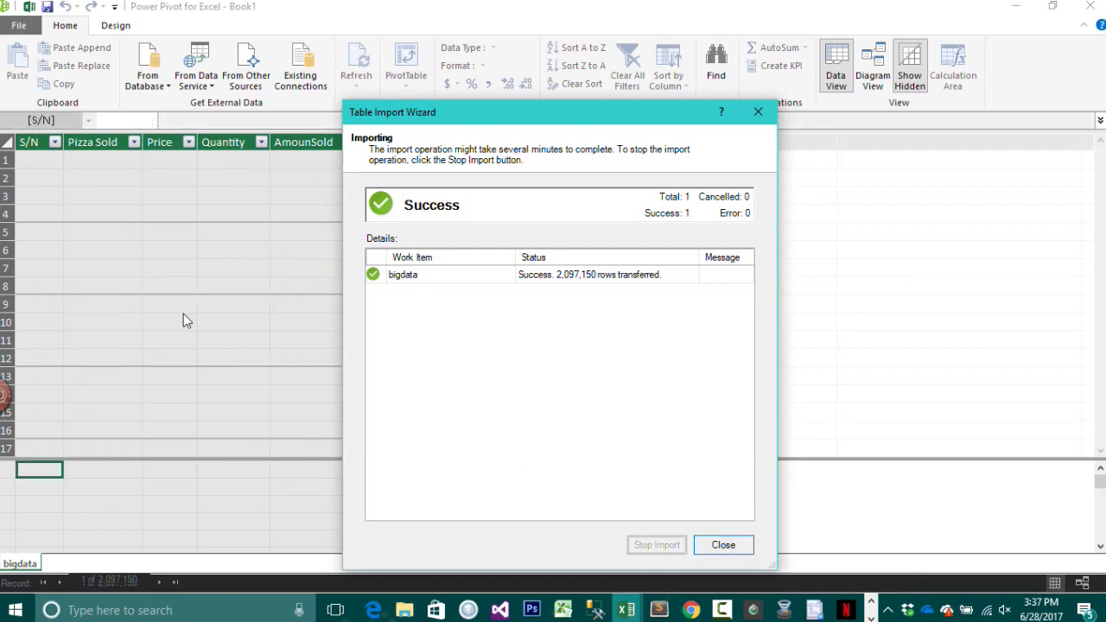
- Close the wizard, scroll to the last bigdata records, and switch to Diagram View
{"action": "left_click", "coordinate": [711, 542]}
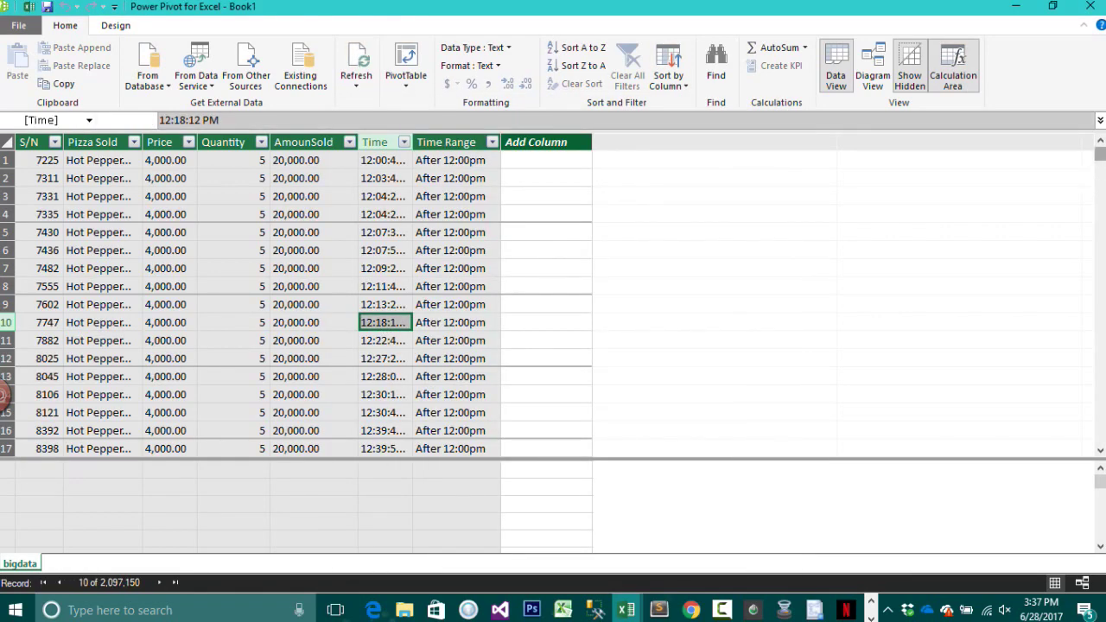
{"action": "left_click_drag", "start_coordinate": [1100, 156], "coordinate": [256, 314]}
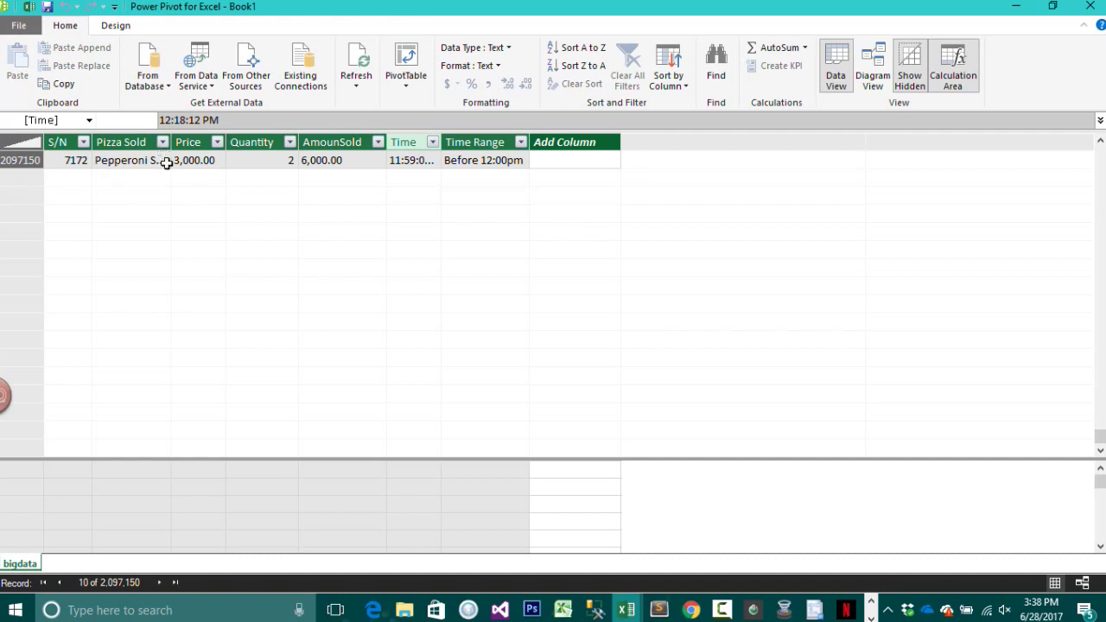
{"action": "scroll", "coordinate": [372, 228], "scroll_direction": "up", "scroll_amount": 3}
{"action": "scroll", "coordinate": [372, 228], "scroll_direction": "up", "scroll_amount": 2}
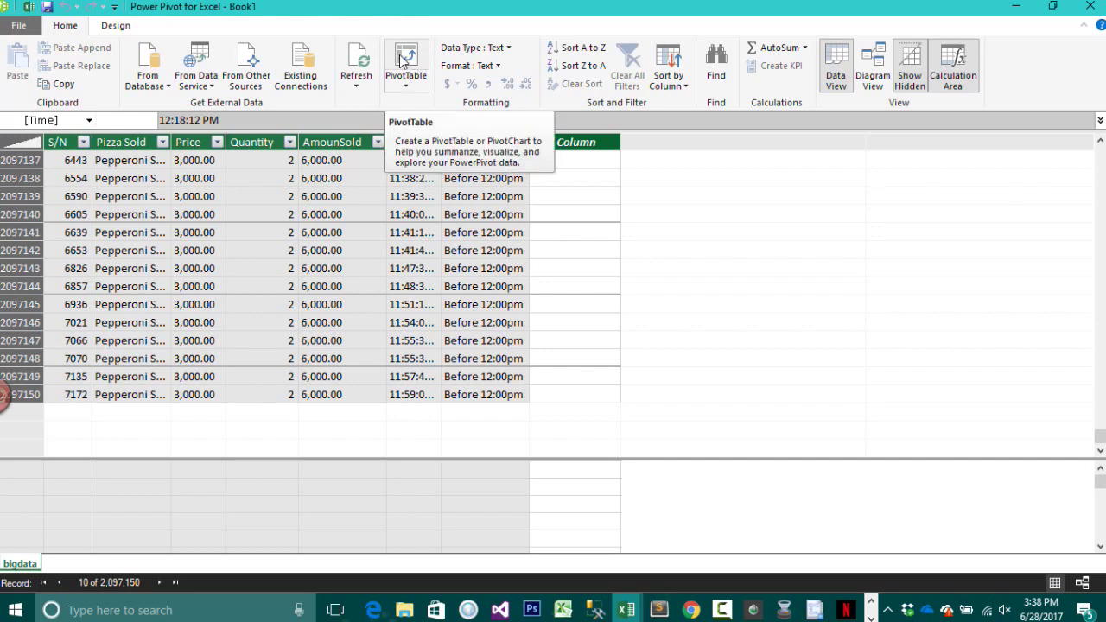
{"action": "left_click", "coordinate": [360, 261]}
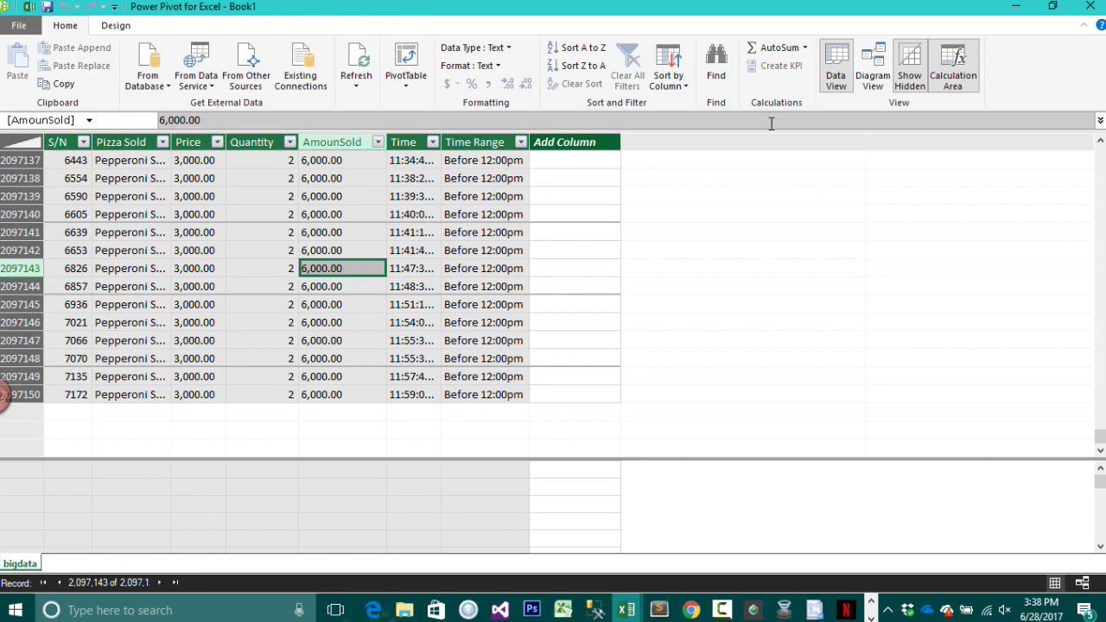
{"action": "left_click", "coordinate": [884, 64]}
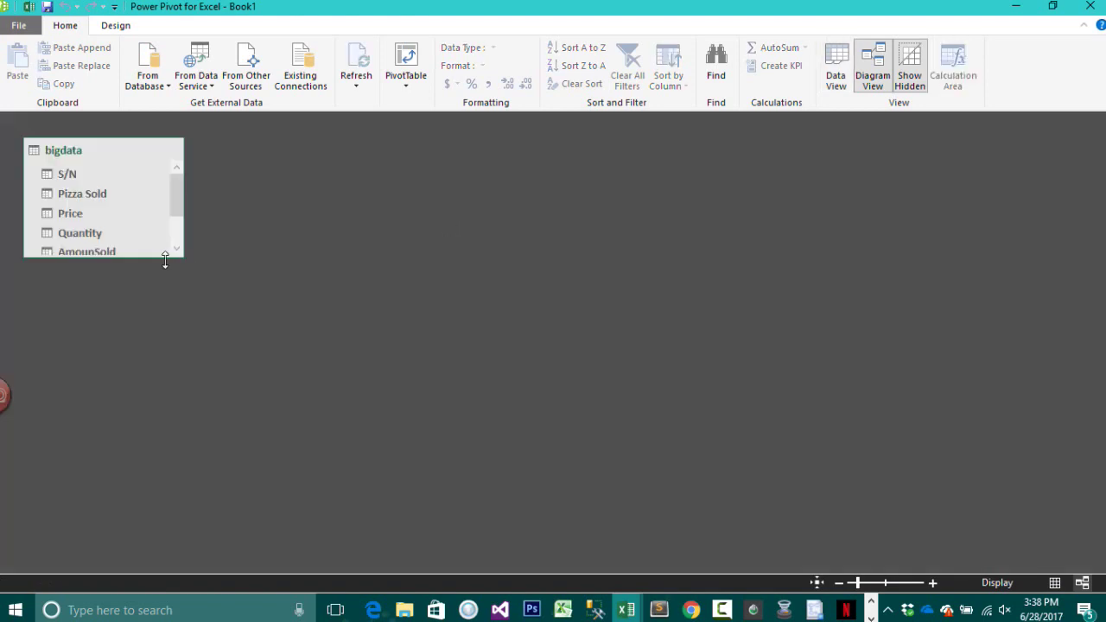
- Stretch the bigdata diagram box to list every column and inspect the Pizza Sold column's menu
{"action": "left_click_drag", "start_coordinate": [165, 261], "coordinate": [157, 382]}
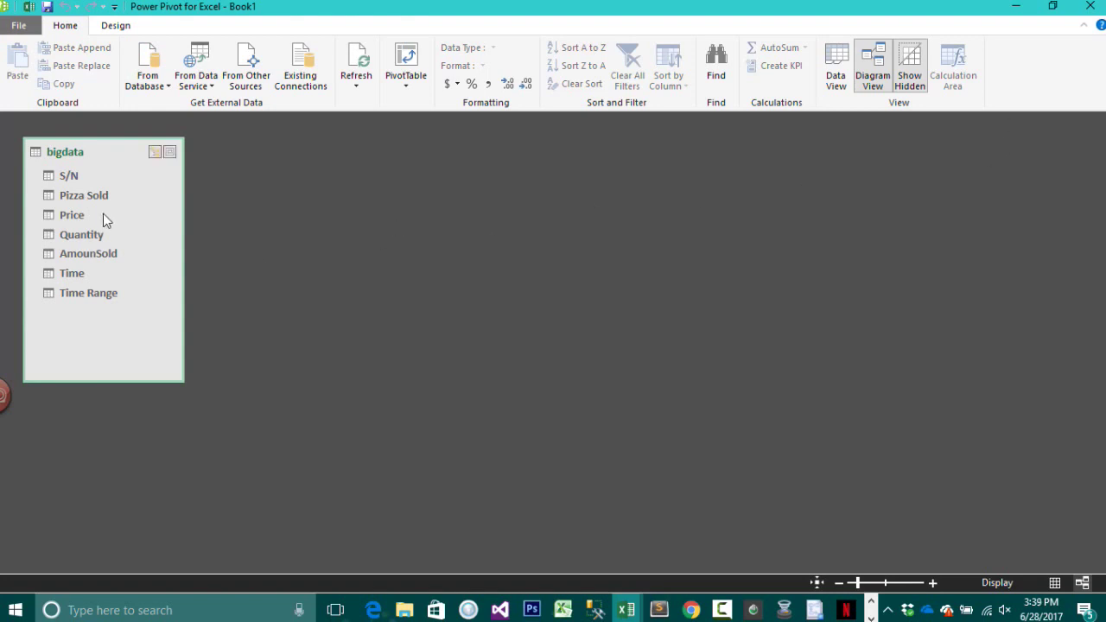
{"action": "left_click", "coordinate": [82, 195]}
{"action": "right_click", "coordinate": [82, 196]}
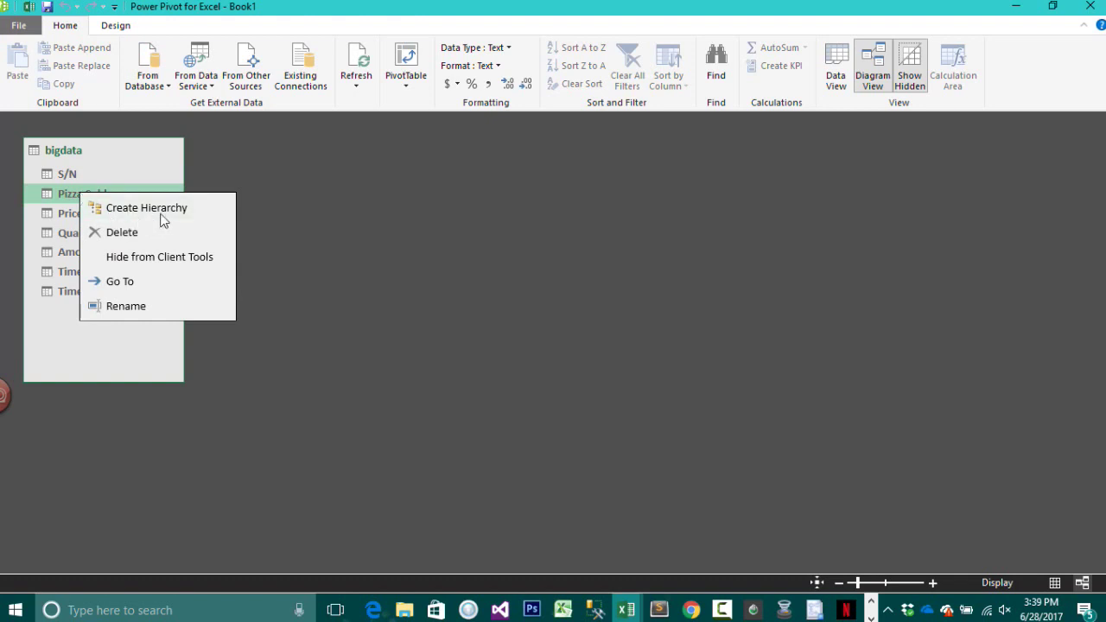
{"action": "left_click", "coordinate": [337, 234]}
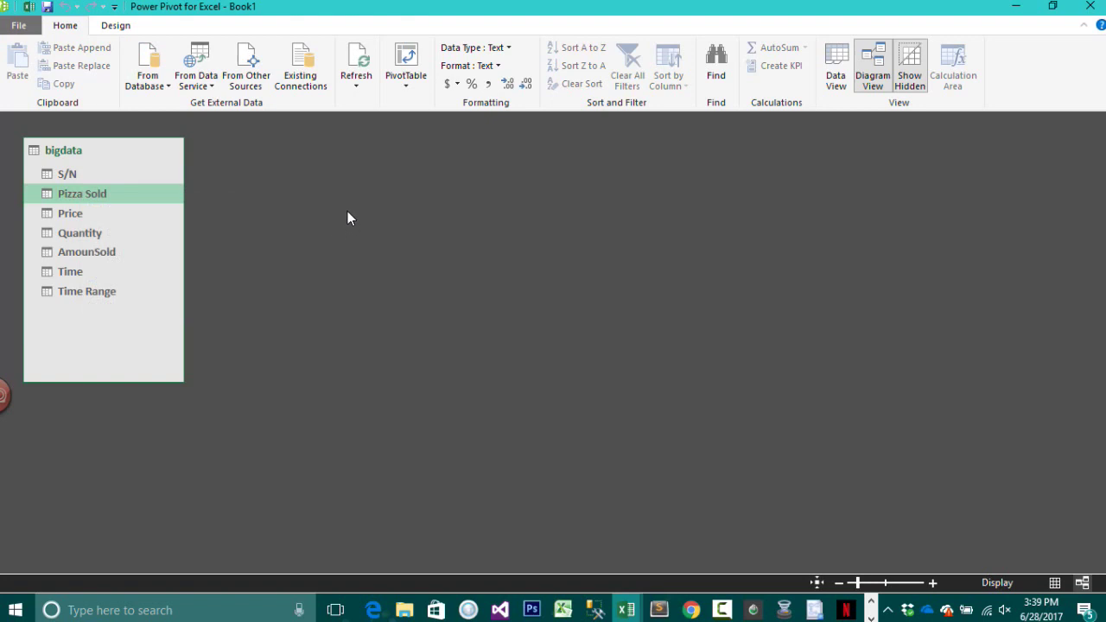
- Glance at the Design tab, then go back to Home and the bigdata Data View
{"action": "left_click", "coordinate": [125, 28]}
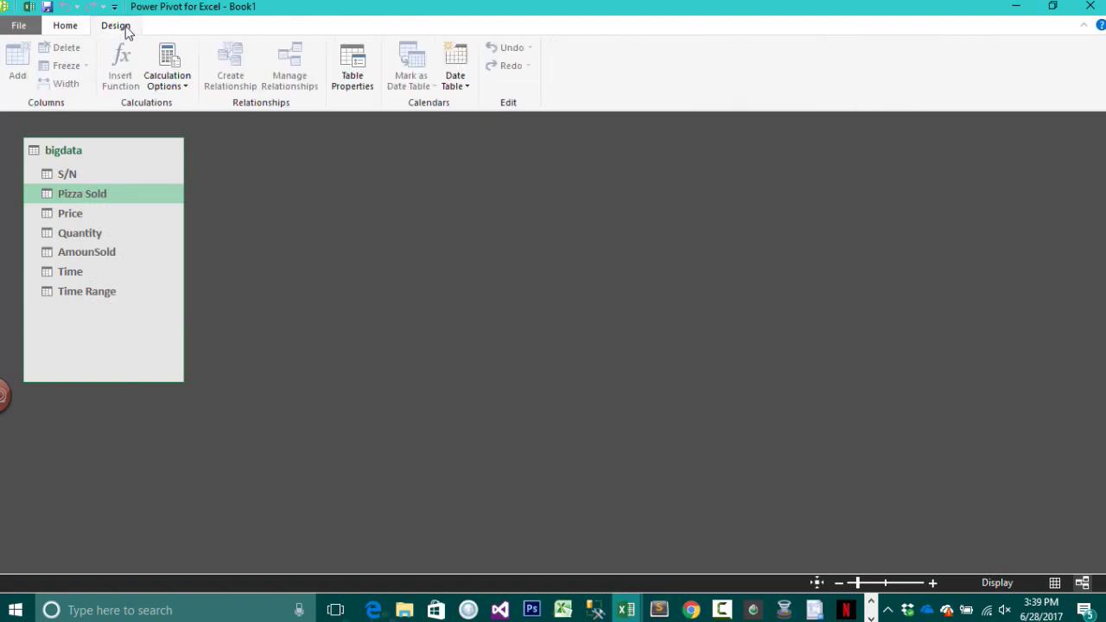
{"action": "left_click", "coordinate": [66, 28]}
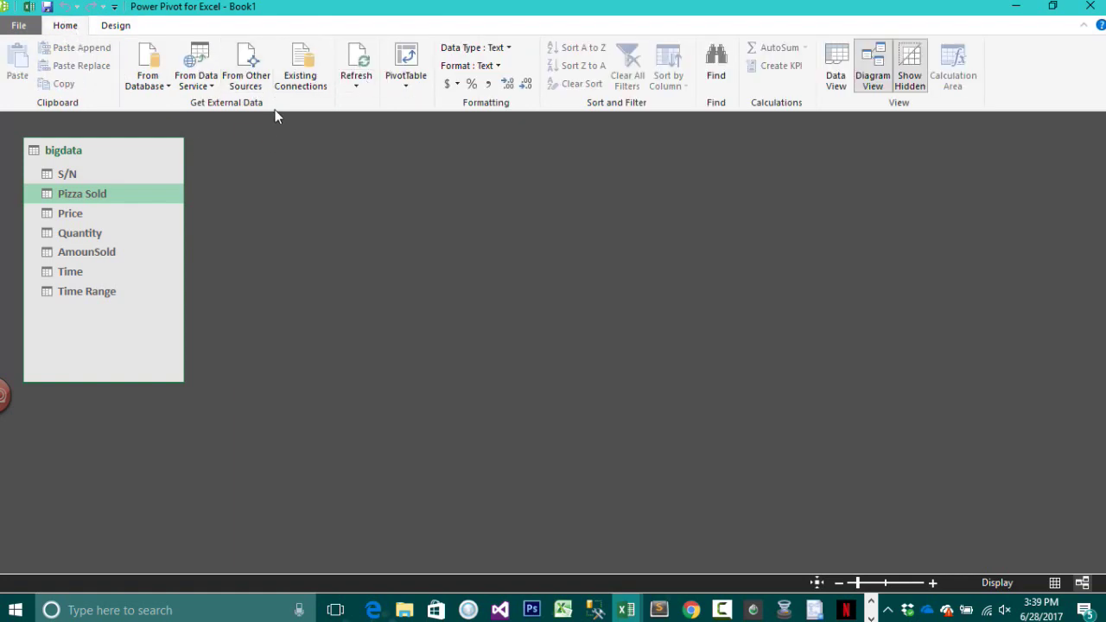
{"action": "left_click", "coordinate": [835, 76]}
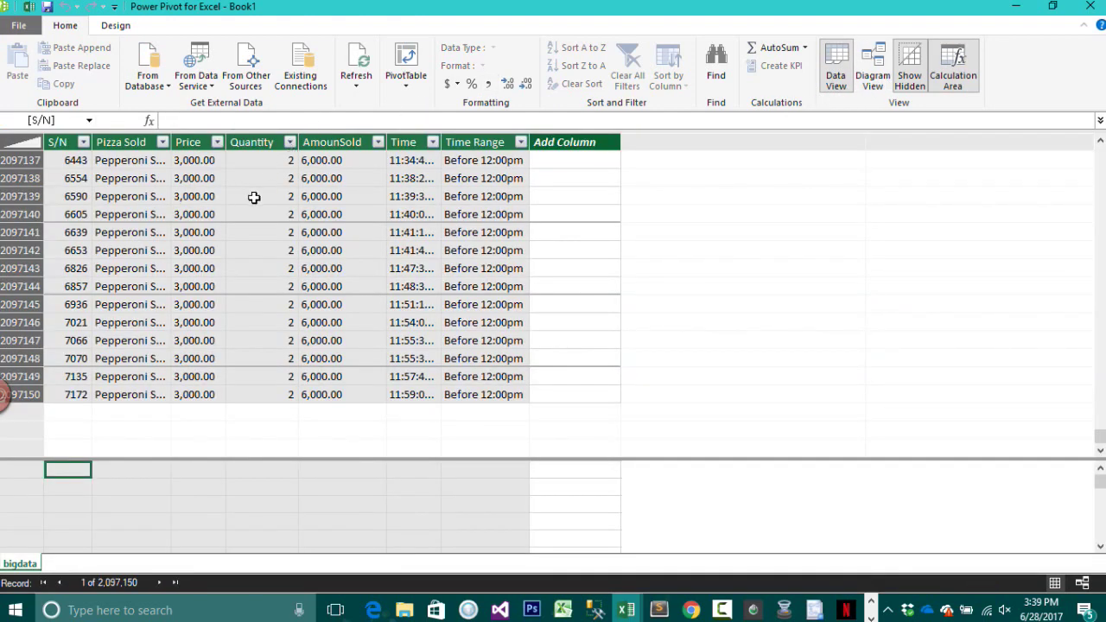
- Create a data-model PivotTable on the existing sheet with Pizza Sold rows and Quantity values
{"action": "left_click", "coordinate": [412, 54]}
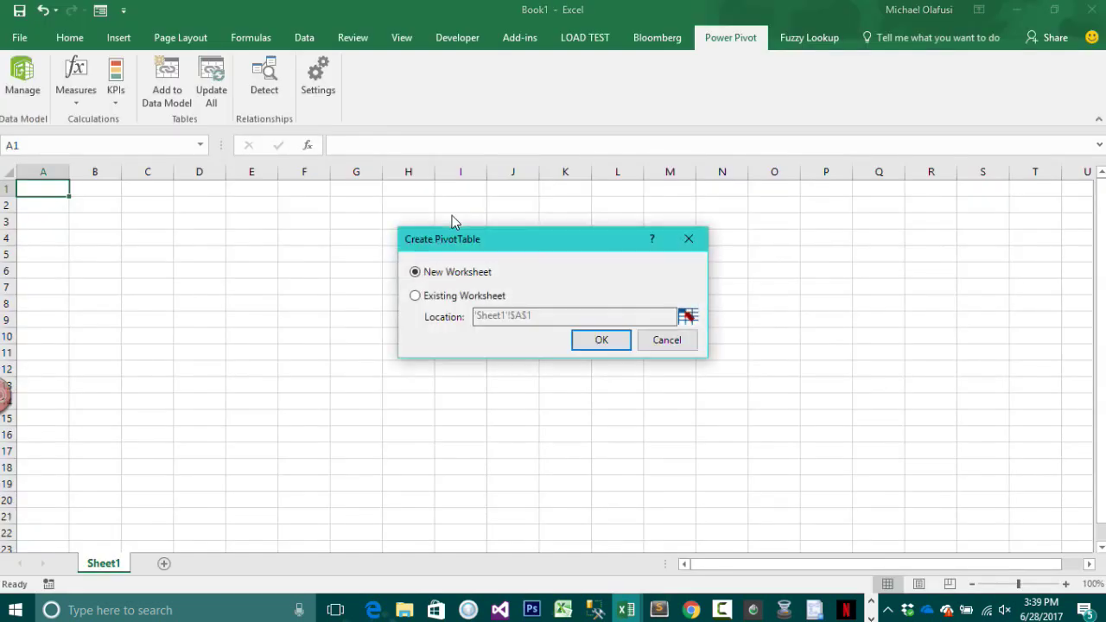
{"action": "left_click", "coordinate": [416, 296]}
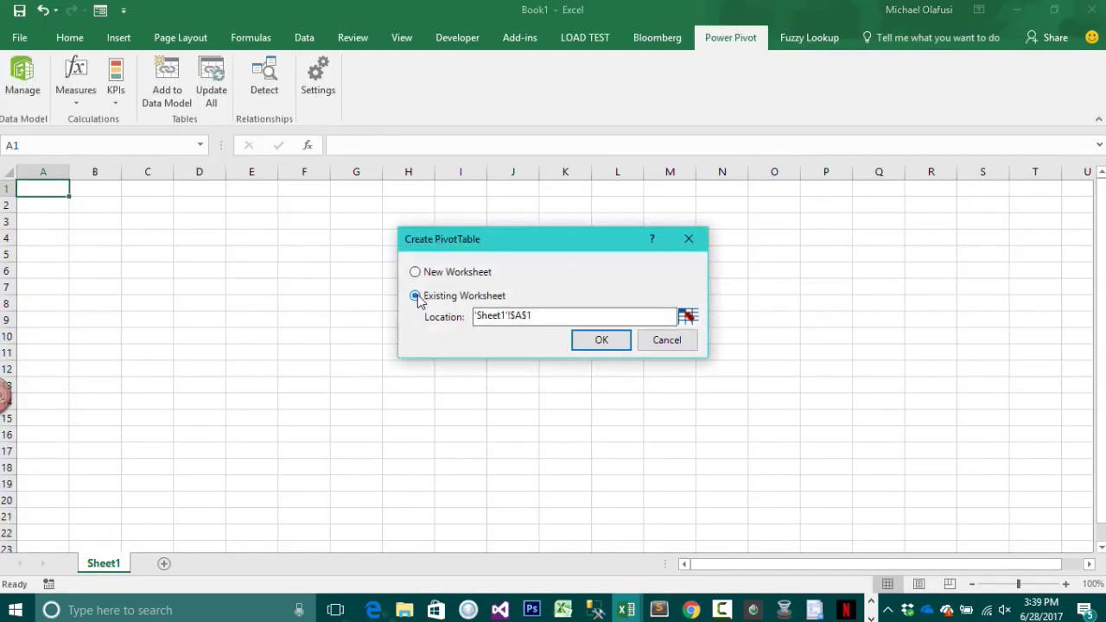
{"action": "left_click", "coordinate": [611, 346]}
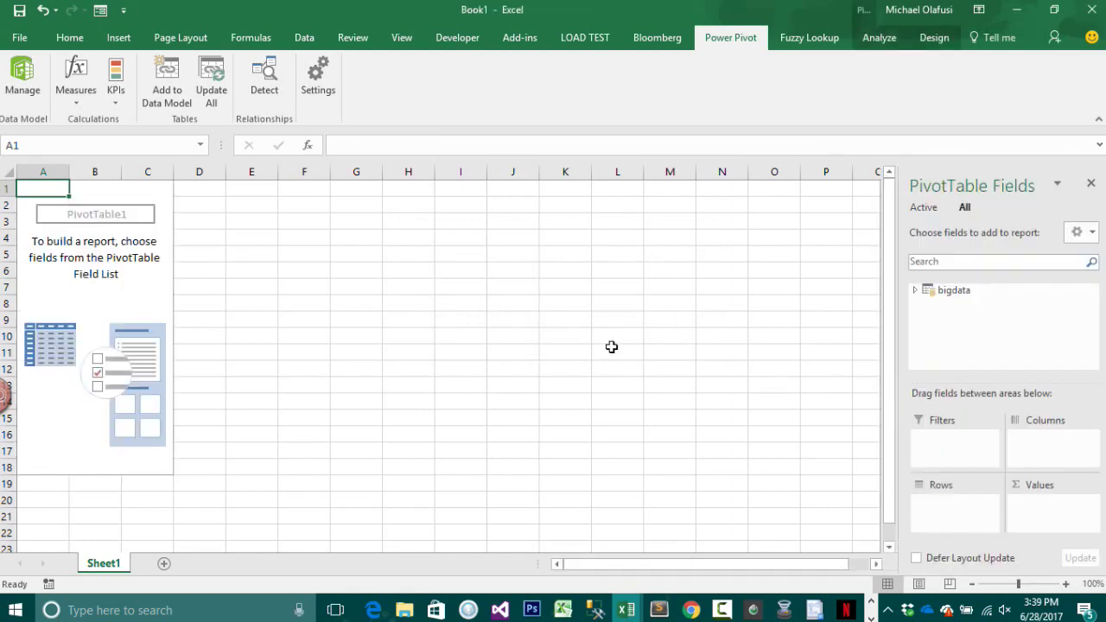
{"action": "left_click", "coordinate": [915, 289]}
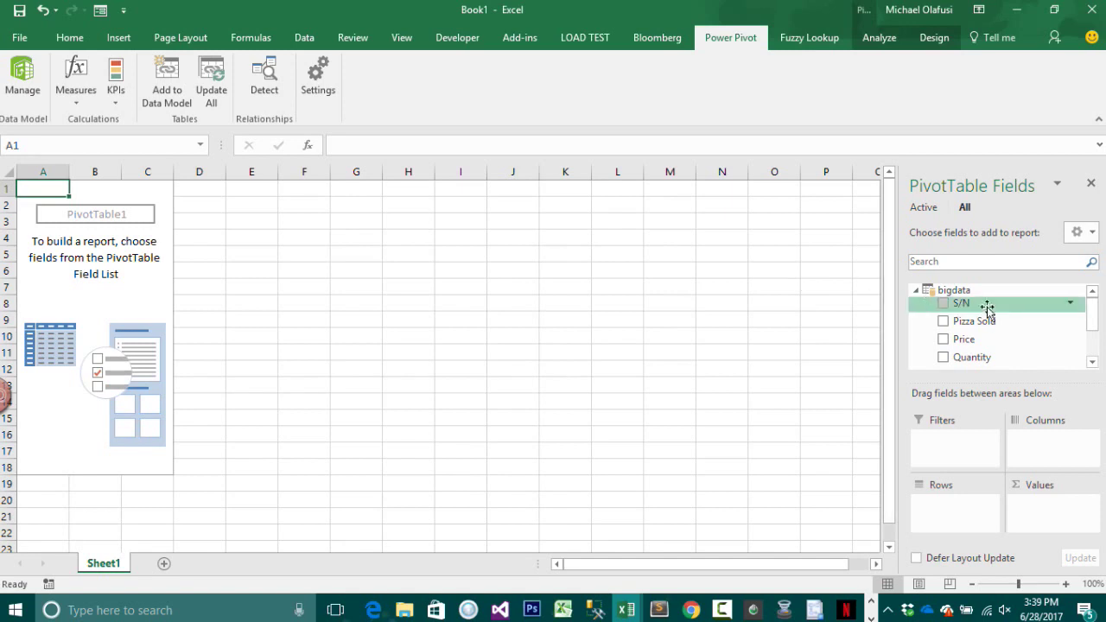
{"action": "left_click_drag", "start_coordinate": [985, 327], "coordinate": [943, 506]}
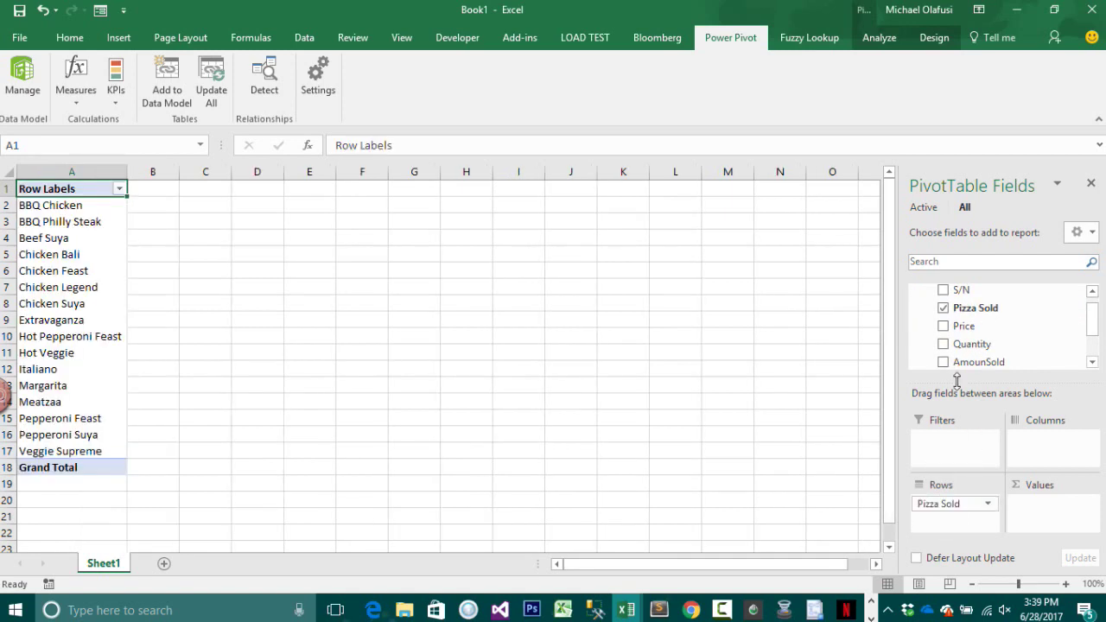
{"action": "left_click_drag", "start_coordinate": [975, 344], "coordinate": [1049, 517]}
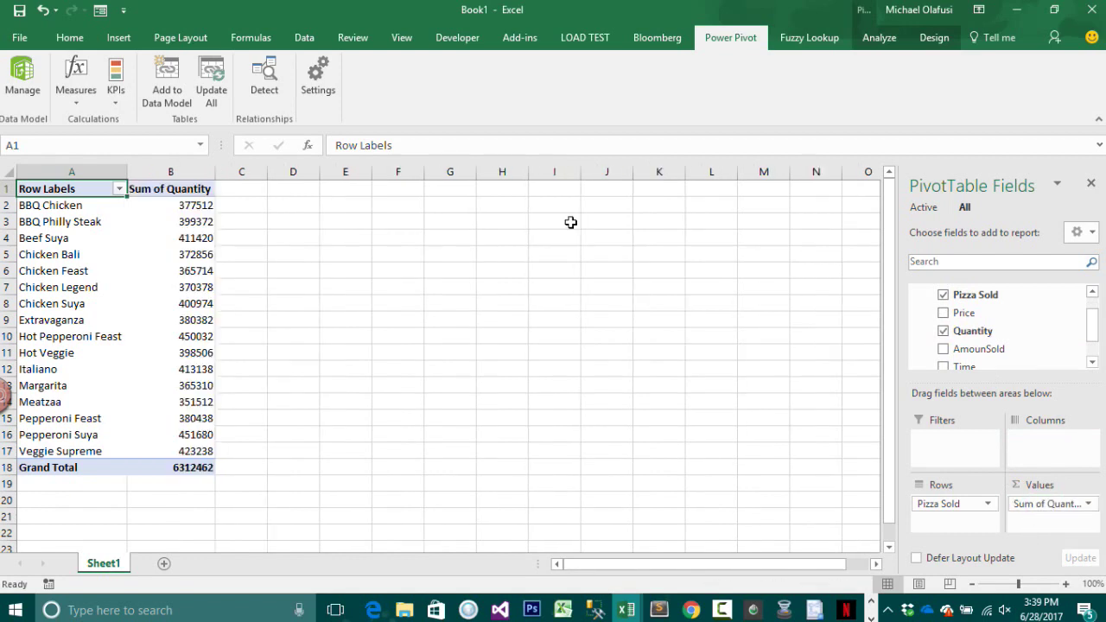
- Add a second Quantity column shown as % of Grand Total
{"action": "left_click_drag", "start_coordinate": [995, 331], "coordinate": [1042, 514]}
{"action": "double_click", "coordinate": [285, 191]}
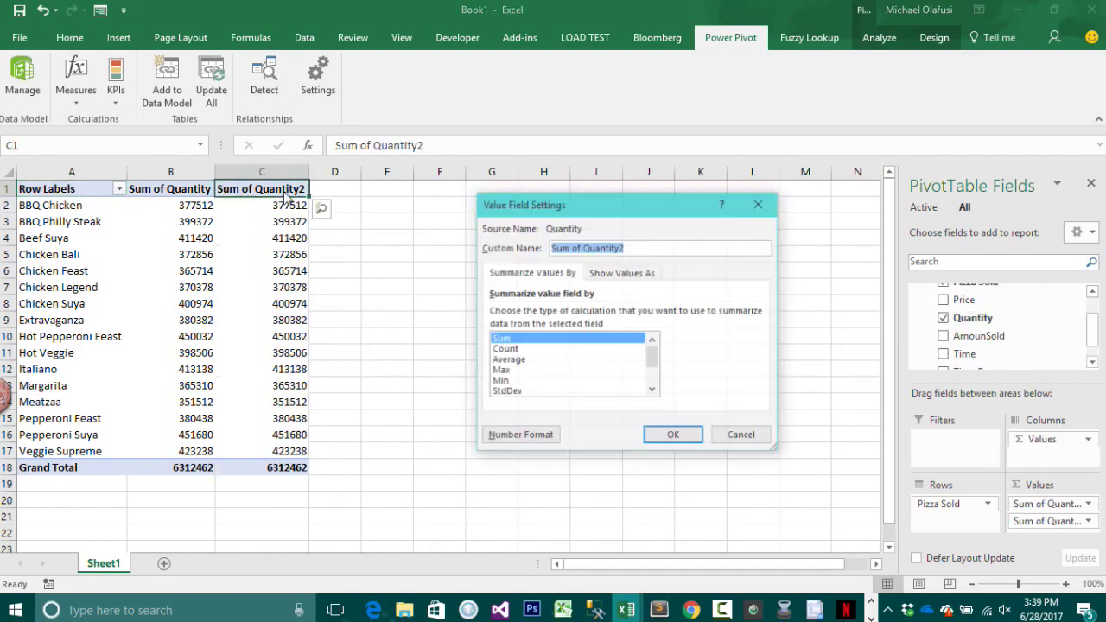
{"action": "left_click", "coordinate": [648, 275]}
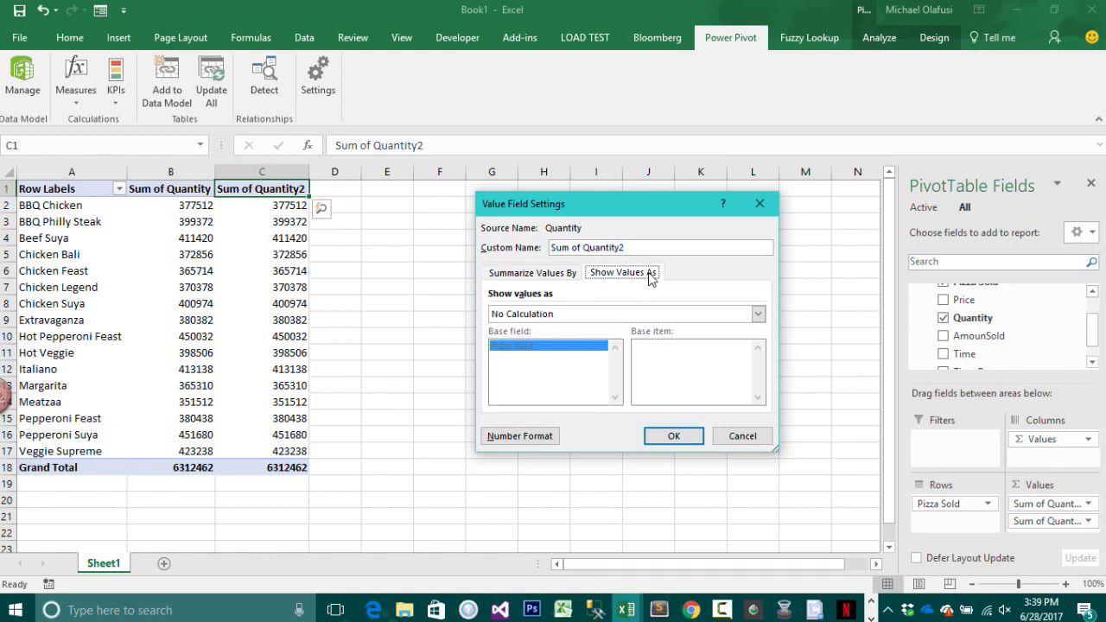
{"action": "left_click", "coordinate": [671, 314]}
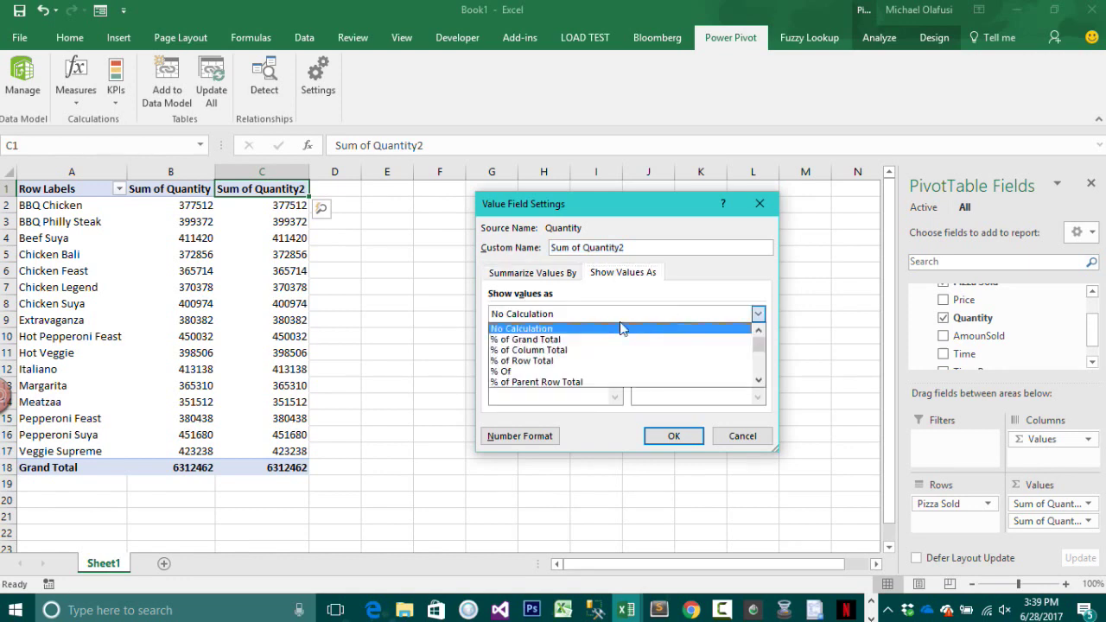
{"action": "left_click", "coordinate": [582, 339]}
{"action": "left_click", "coordinate": [672, 438]}
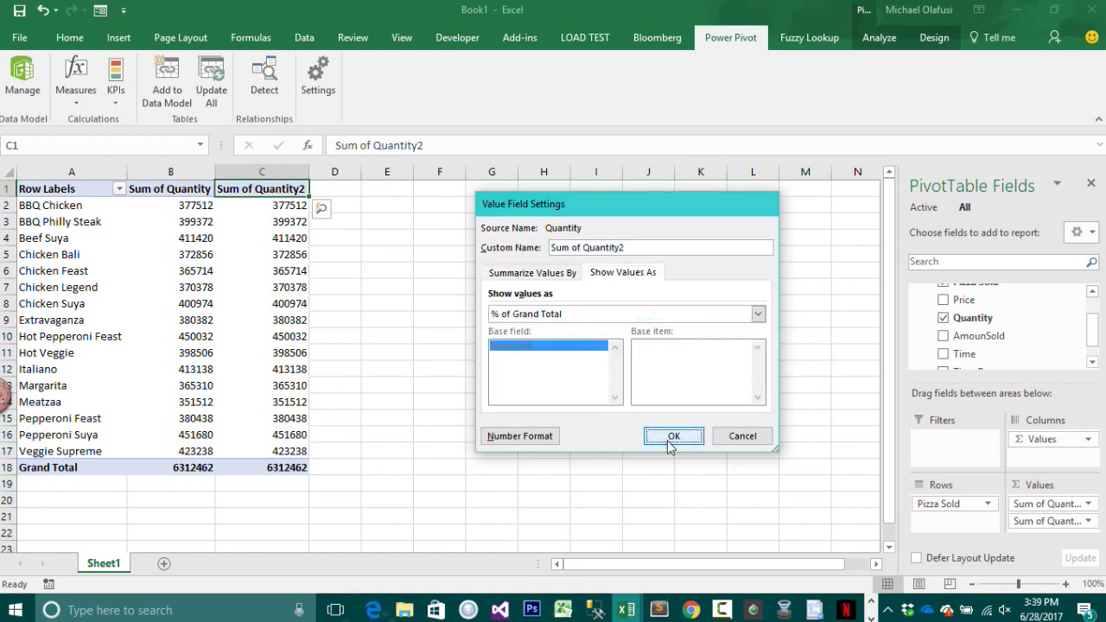
- Sort the pizzas by quantity from largest to smallest
{"action": "right_click", "coordinate": [193, 221]}
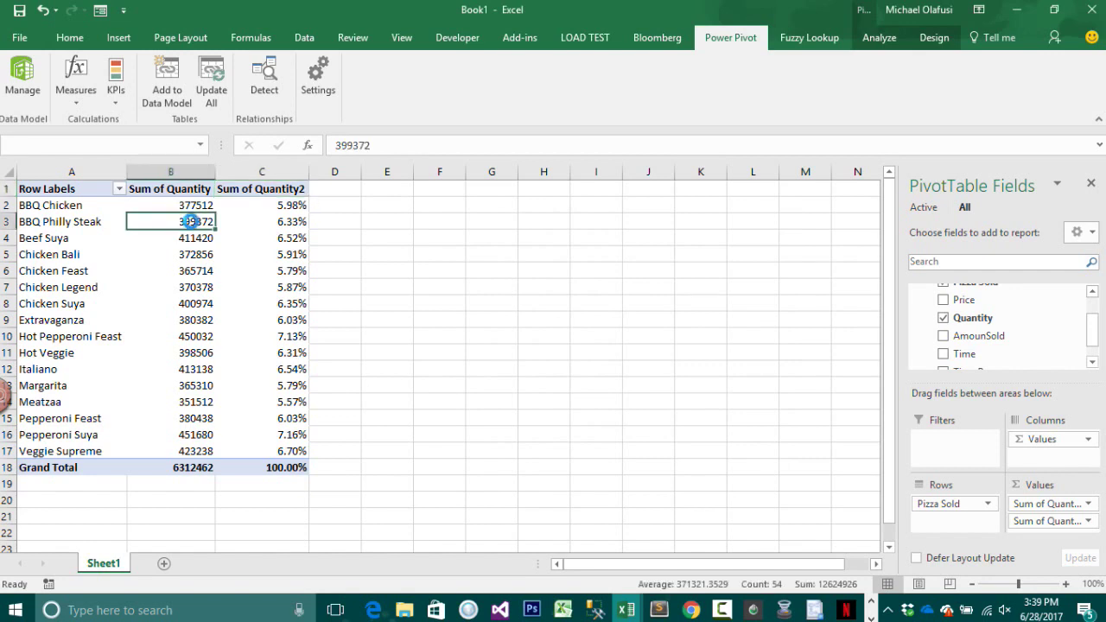
{"action": "mouse_move", "coordinate": [335, 320]}
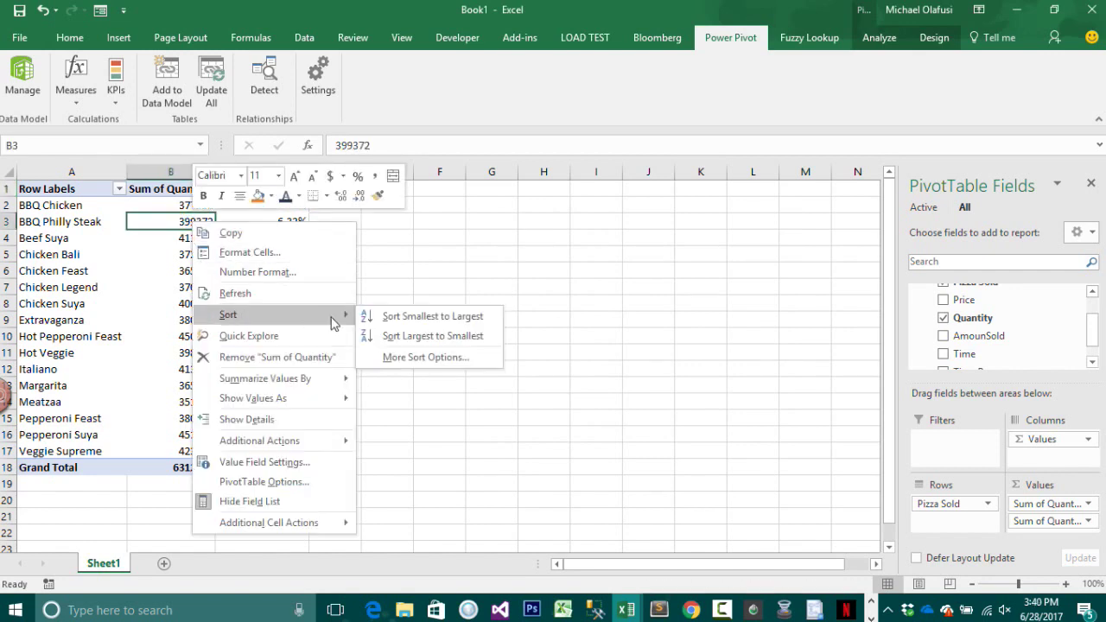
{"action": "left_click", "coordinate": [400, 336]}
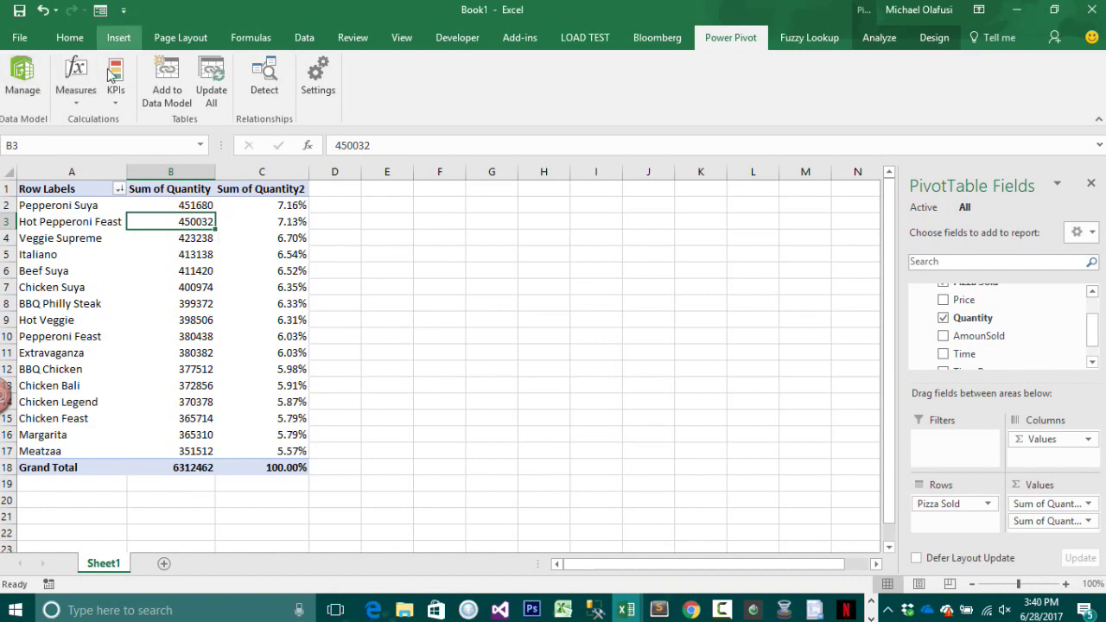
{"action": "left_click", "coordinate": [81, 104]}
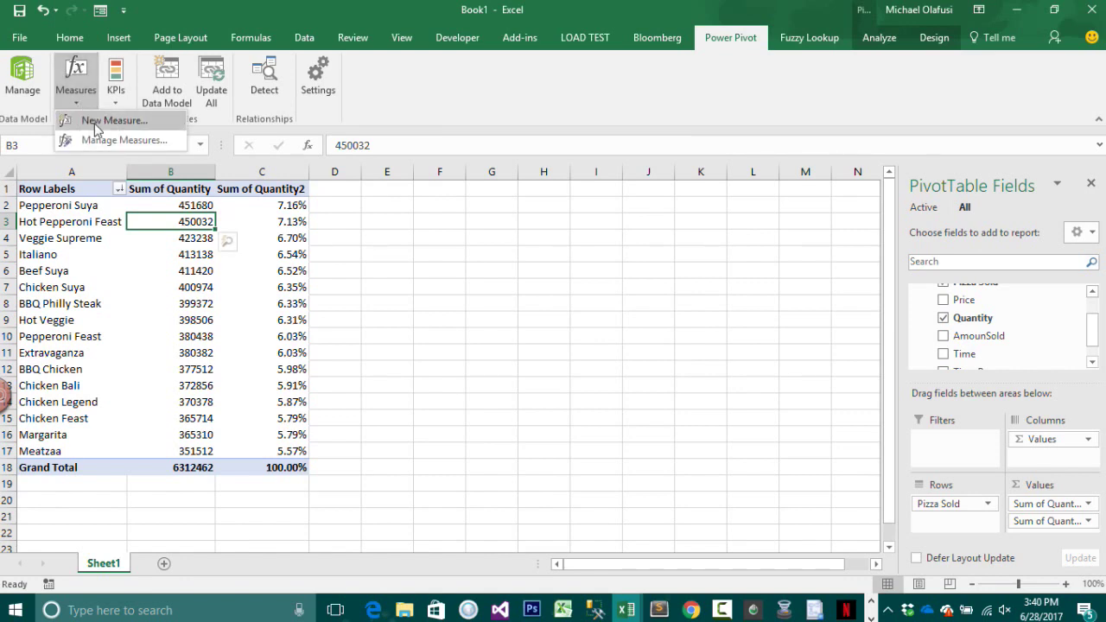
{"action": "left_click", "coordinate": [95, 121]}
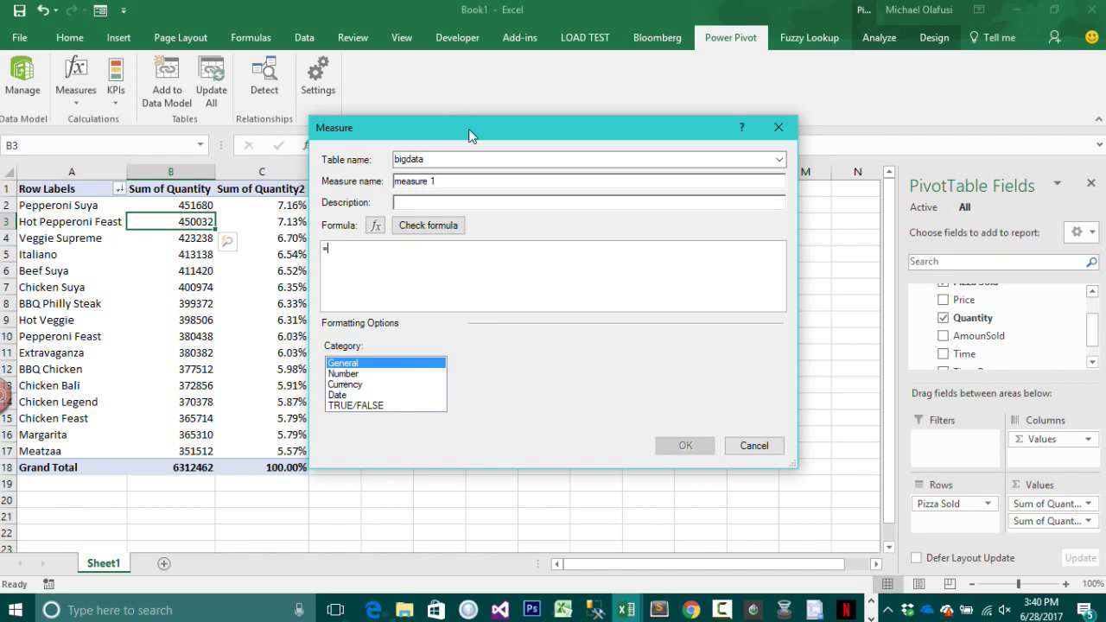
{"action": "left_click", "coordinate": [781, 131]}
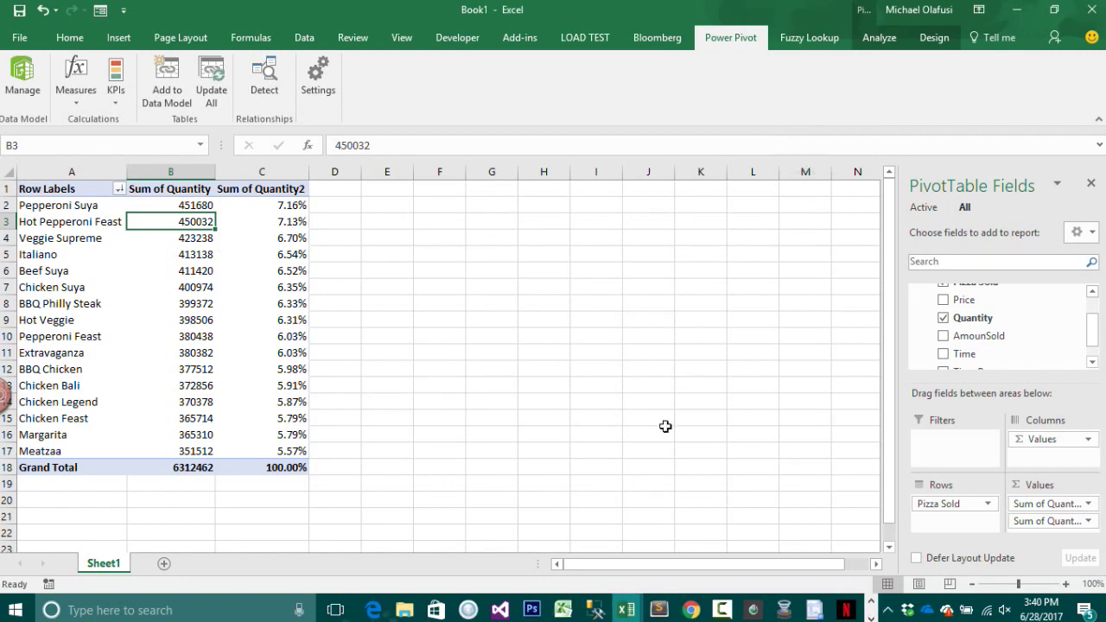
{"action": "key", "text": "alt+Tab"}
{"action": "key", "text": "alt+Tab"}
{"action": "key", "text": "alt+Tab"}
{"action": "key", "text": "alt+Tab"}
{"action": "key", "text": "alt+Tab"}
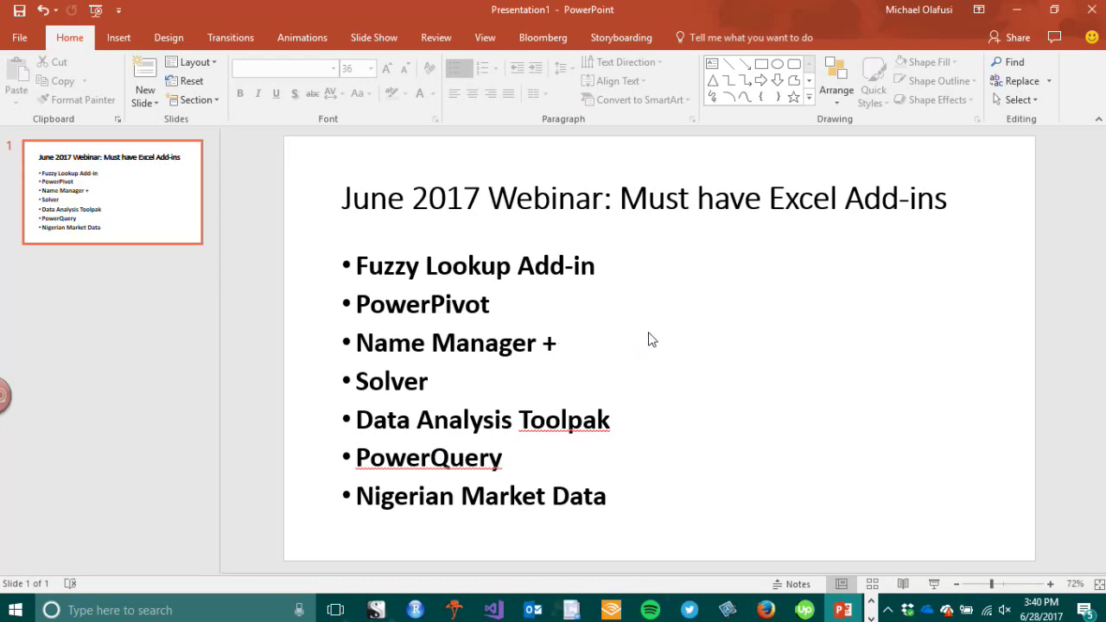
{"action": "key", "text": "alt+Tab"}
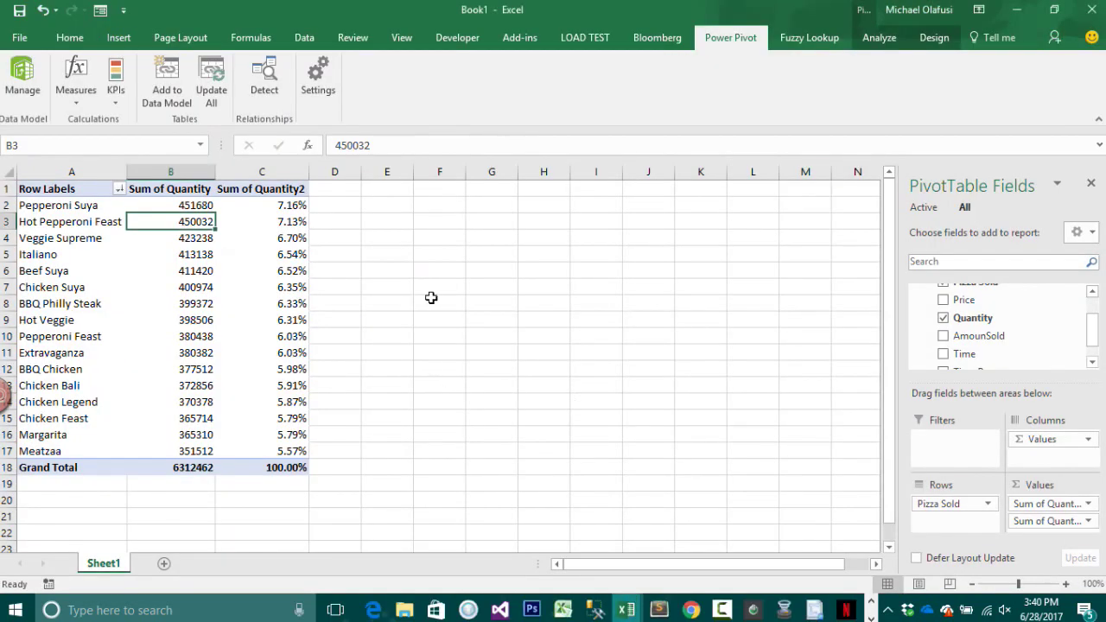
- Run Name Manager+ from the Formulas tab and acknowledge the 'No names' message
{"action": "left_click", "coordinate": [111, 41]}
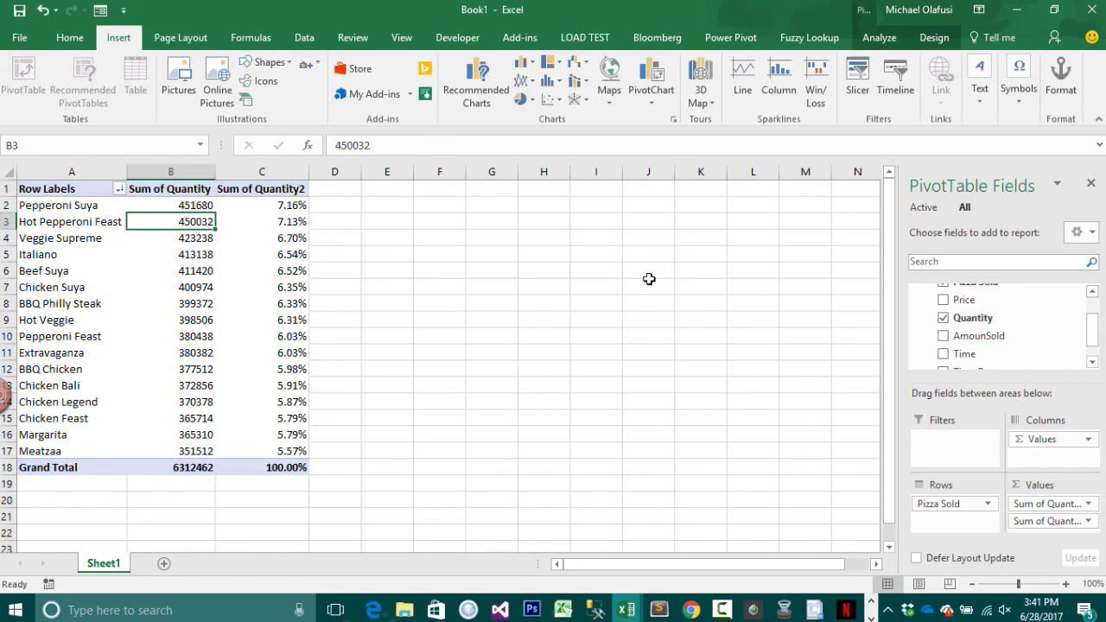
{"action": "left_click", "coordinate": [251, 37]}
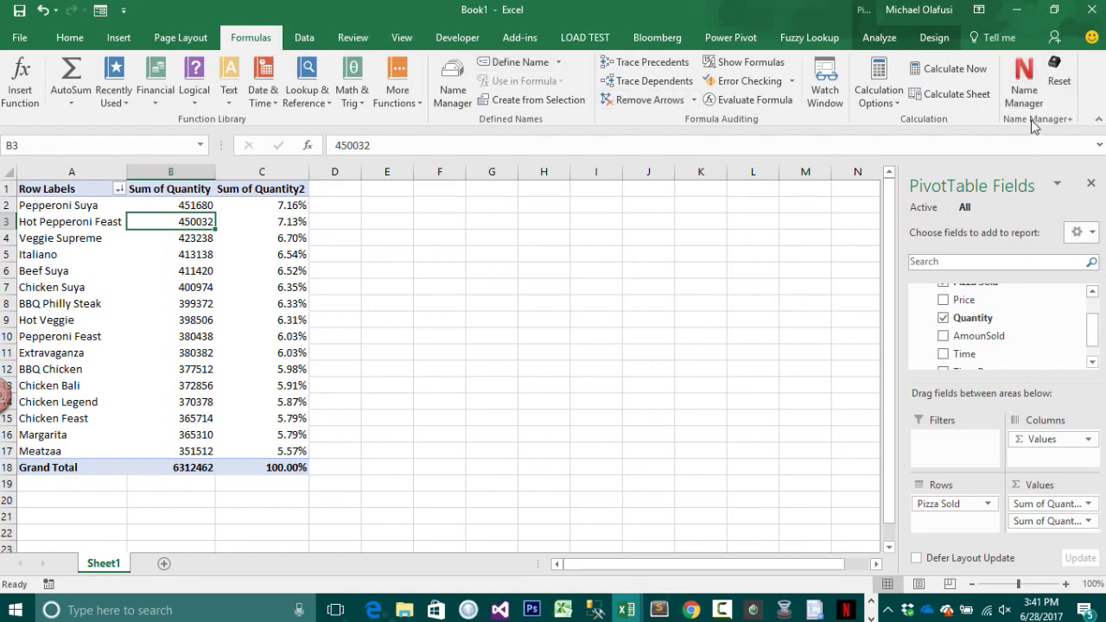
{"action": "left_click", "coordinate": [1025, 83]}
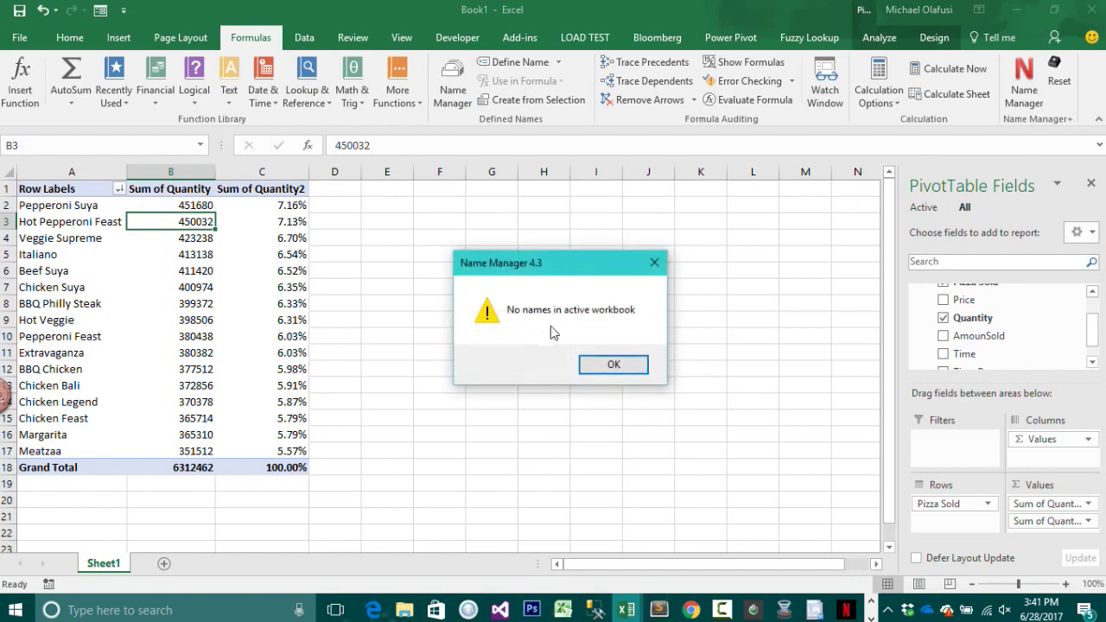
{"action": "left_click", "coordinate": [628, 368]}
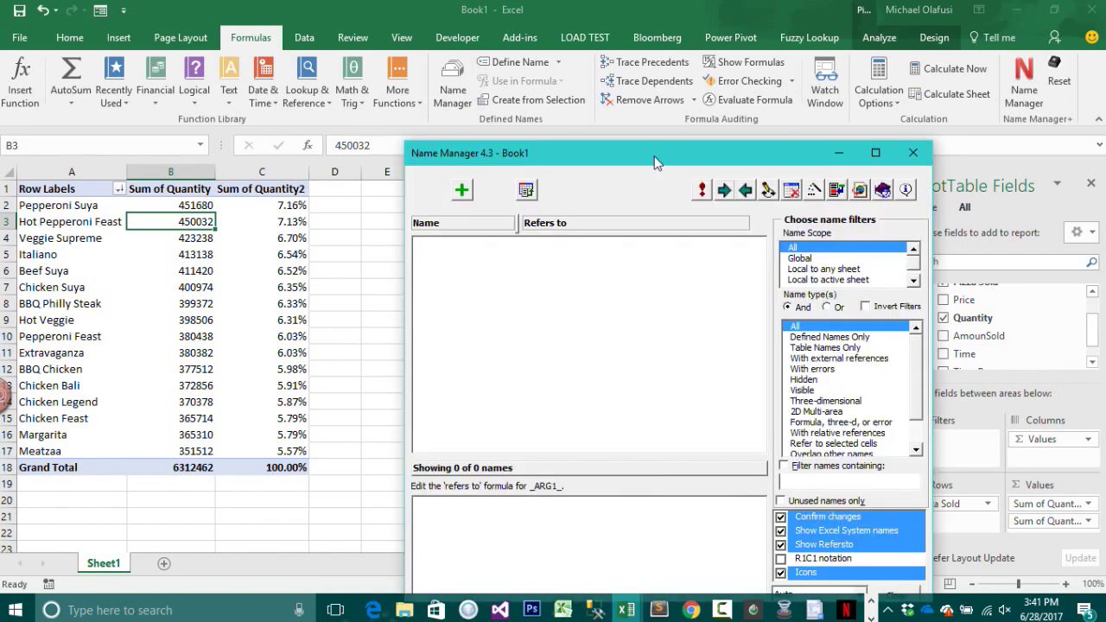
- Close the Name Manager 4.3 window and select an empty cell outside the PivotTable
{"action": "left_click_drag", "start_coordinate": [657, 153], "coordinate": [494, 37]}
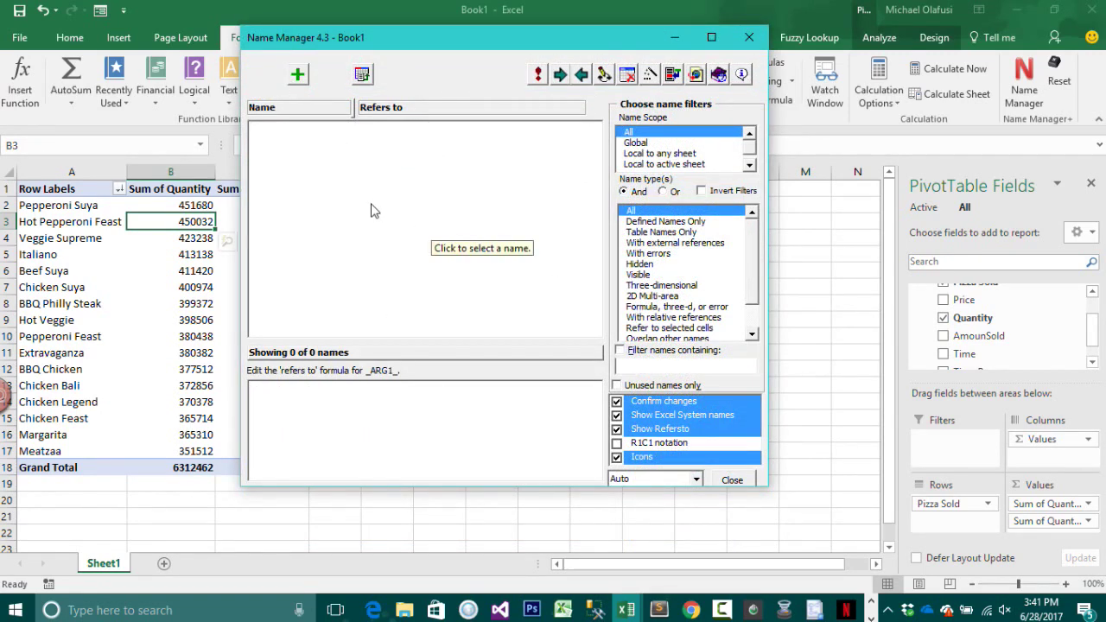
{"action": "left_click", "coordinate": [749, 37]}
{"action": "left_click", "coordinate": [368, 335]}
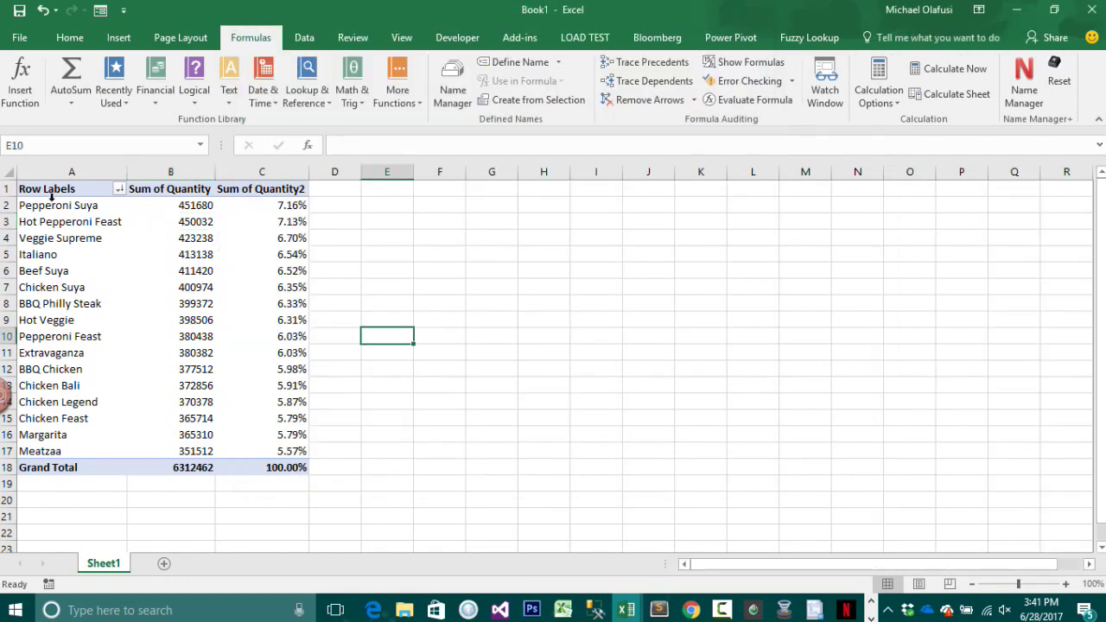
- Define the workbook name Pepperoni_Suya for cell A2
{"action": "left_click", "coordinate": [53, 209]}
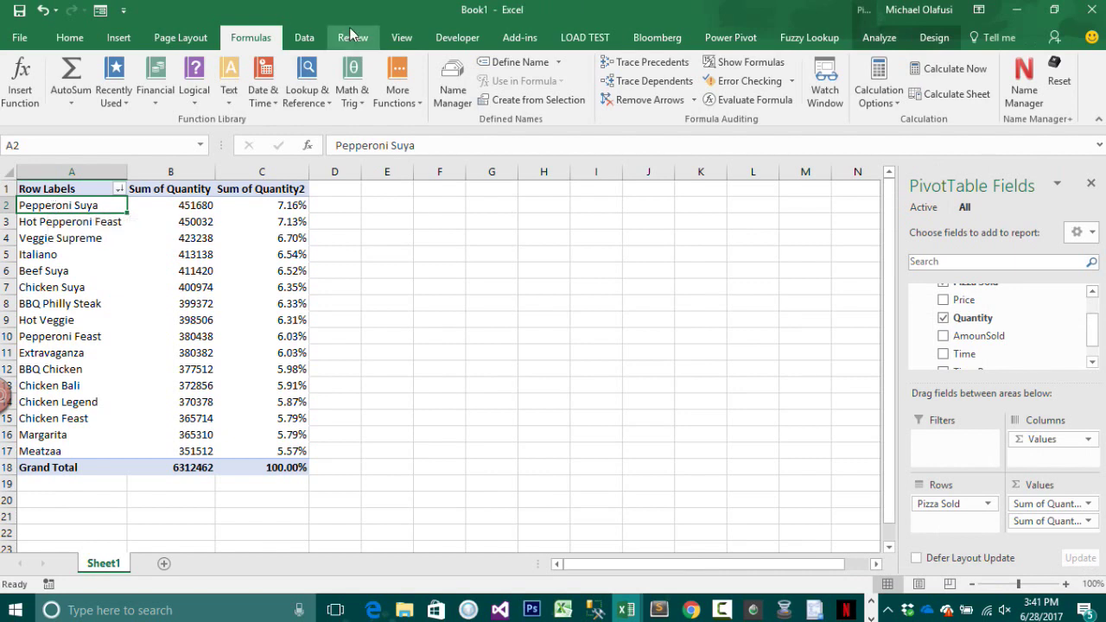
{"action": "left_click", "coordinate": [453, 95]}
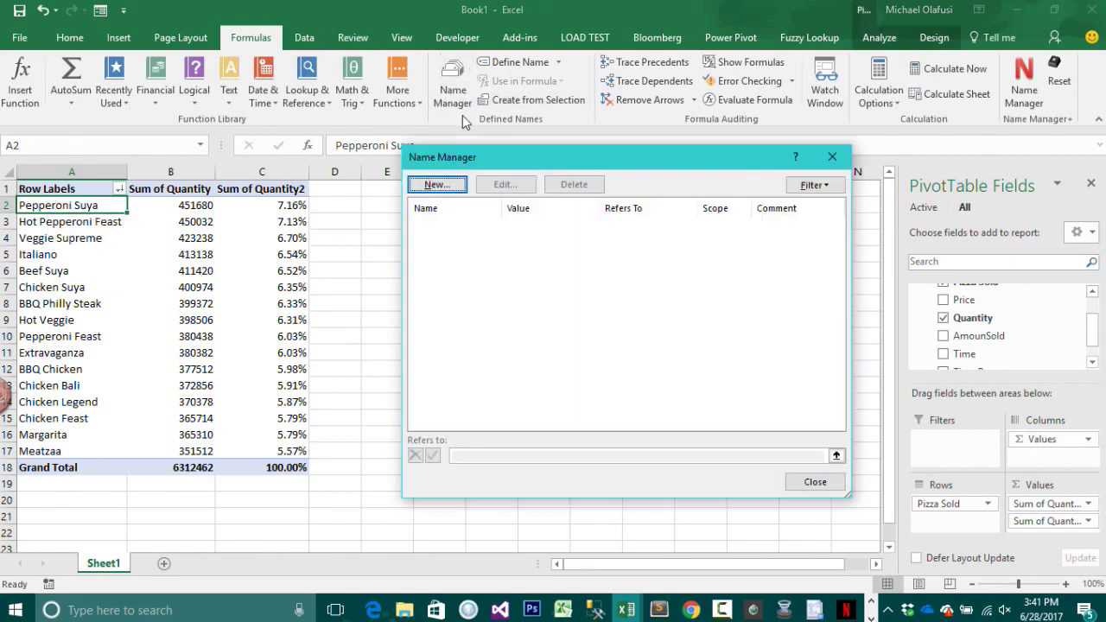
{"action": "left_click", "coordinate": [833, 156]}
{"action": "left_click", "coordinate": [517, 63]}
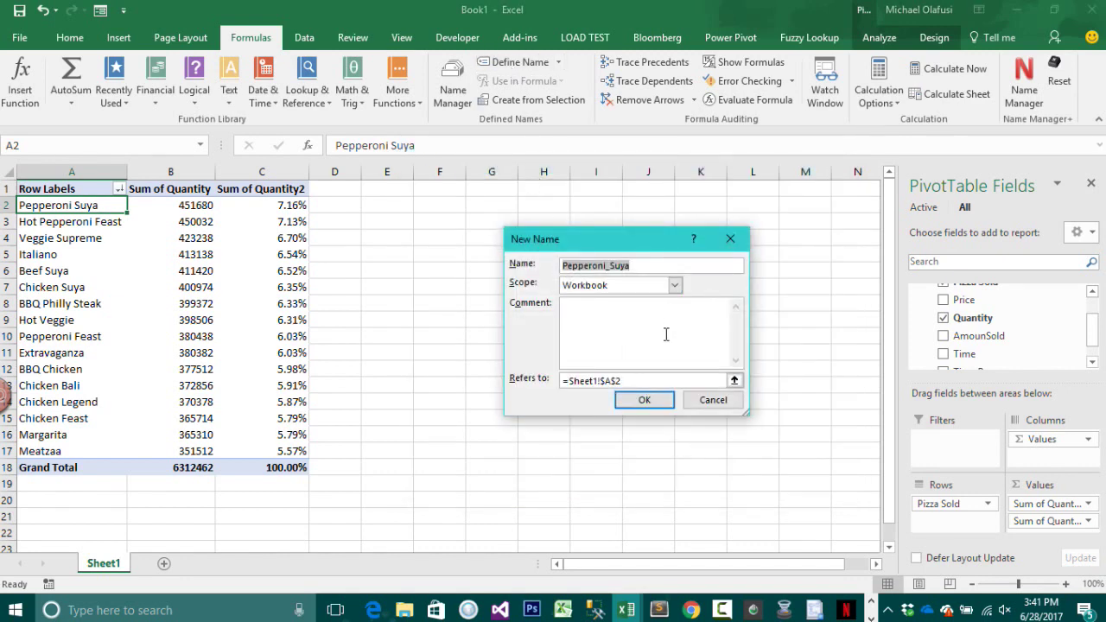
{"action": "left_click", "coordinate": [648, 400]}
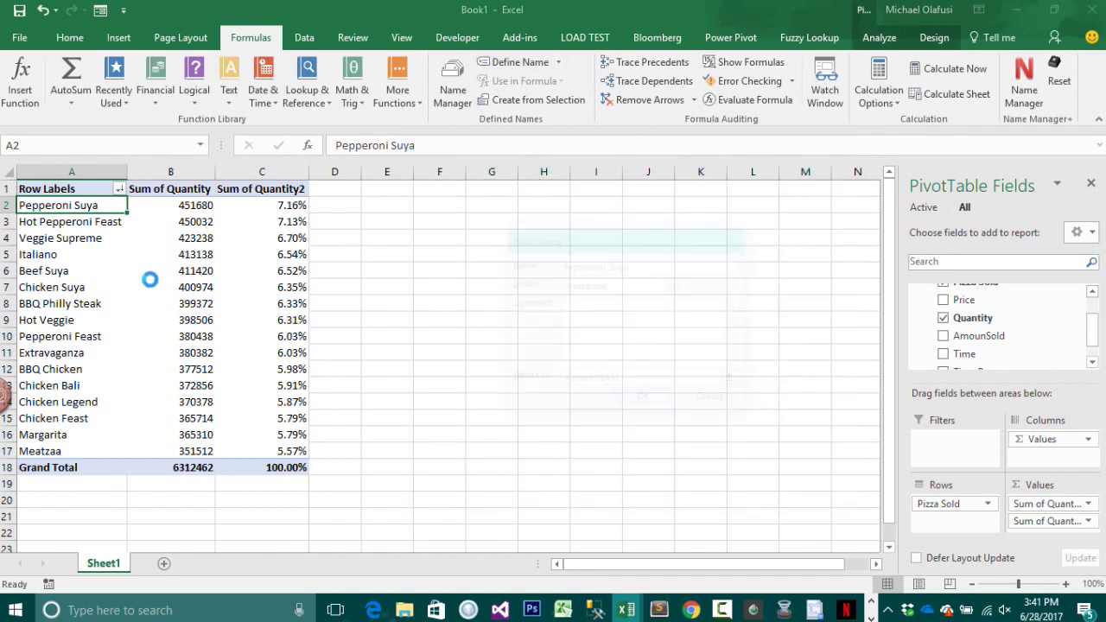
- Define the workbook name Hot_Pepperoni_Feast for cell A3
{"action": "left_click", "coordinate": [53, 224]}
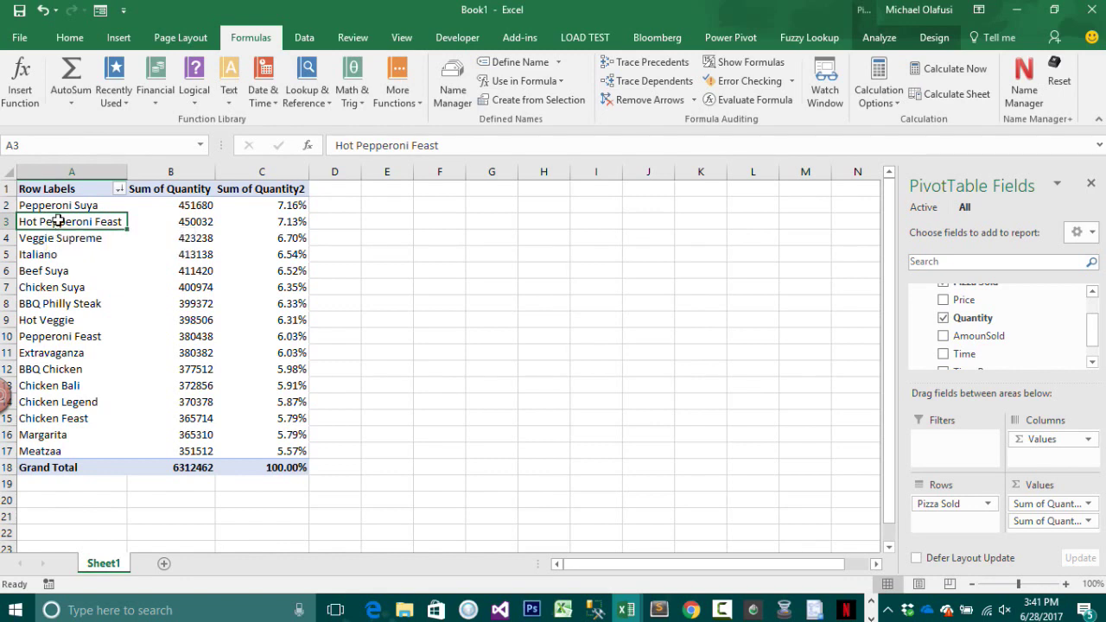
{"action": "left_click", "coordinate": [517, 62]}
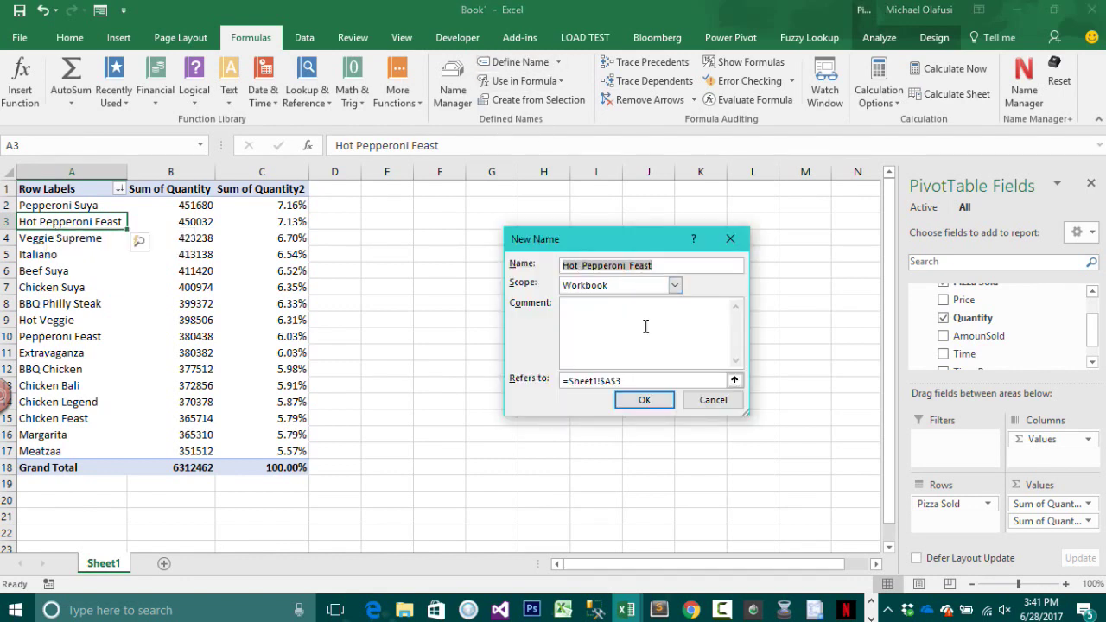
{"action": "left_click", "coordinate": [644, 399]}
- Try Create from Selection with left column on pizza names A4:A17 alone, dismissing the invalid-selection error
{"action": "left_click", "coordinate": [90, 239]}
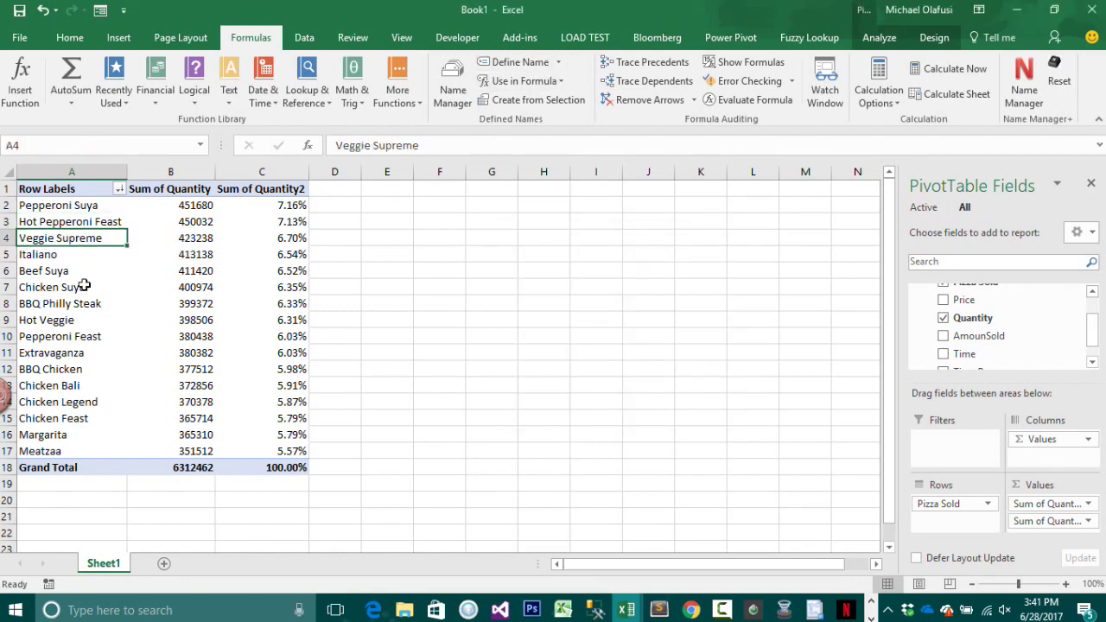
{"action": "left_click_drag", "start_coordinate": [84, 286], "coordinate": [114, 451]}
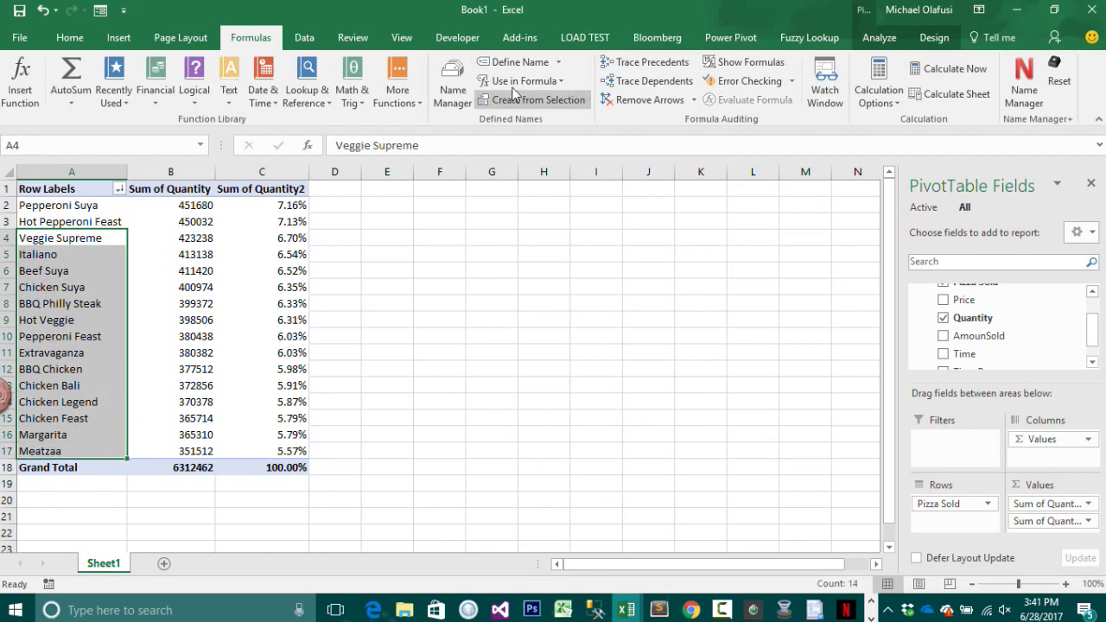
{"action": "left_click", "coordinate": [559, 63]}
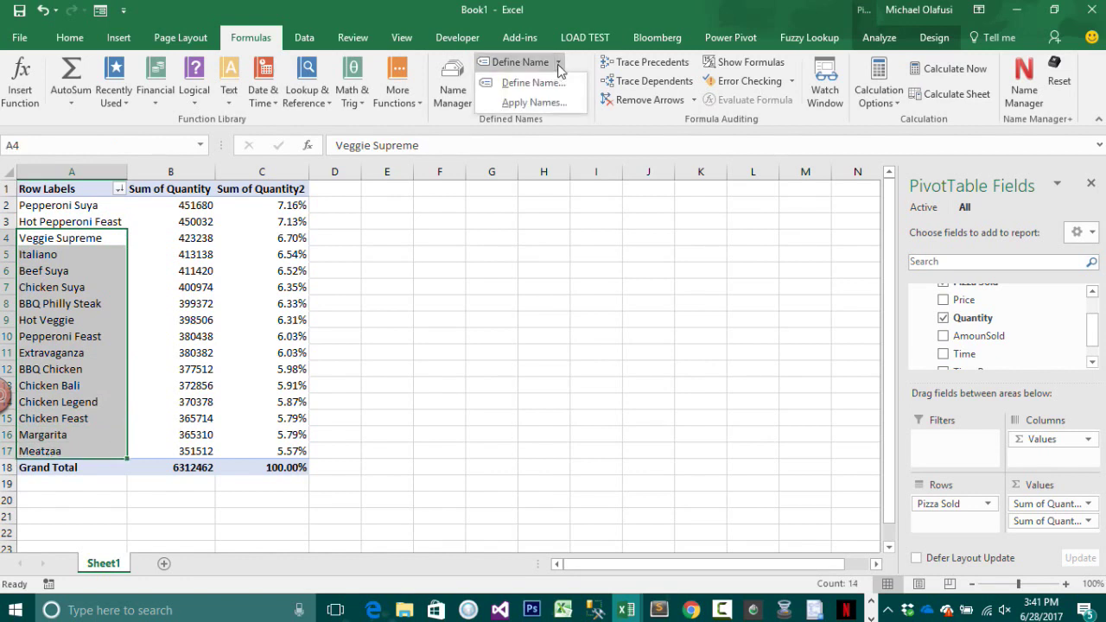
{"action": "left_click", "coordinate": [560, 82]}
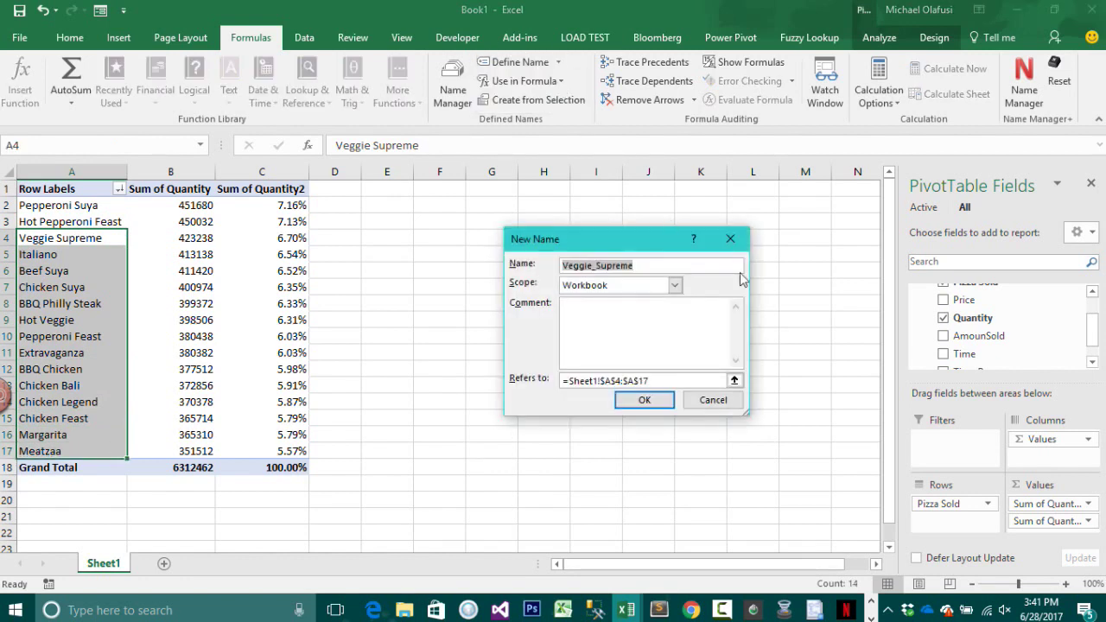
{"action": "left_click", "coordinate": [731, 239]}
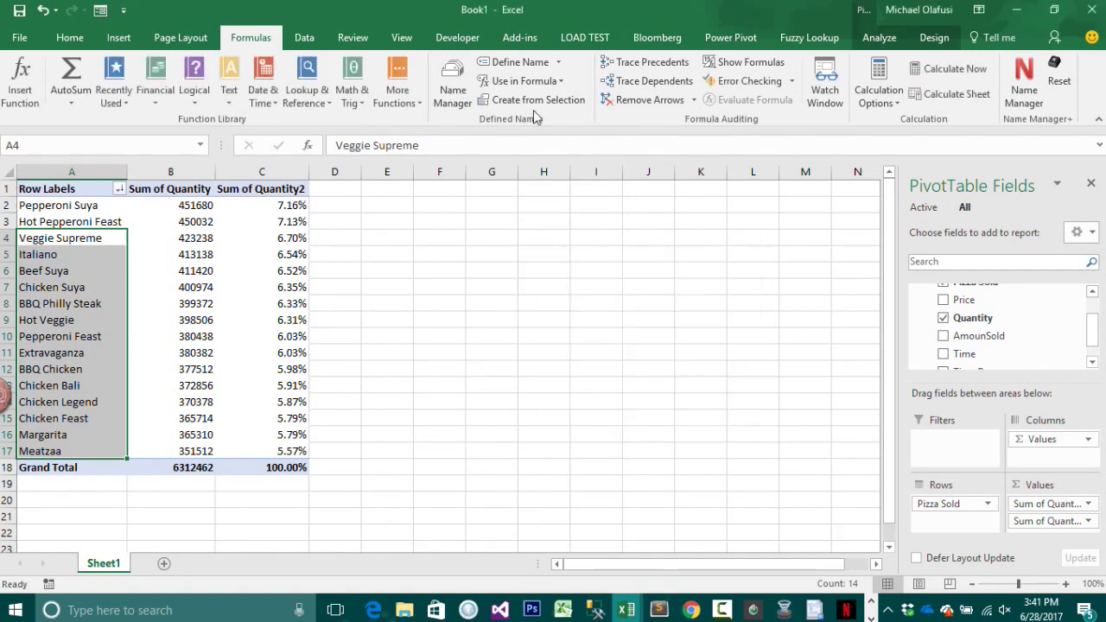
{"action": "left_click", "coordinate": [527, 100]}
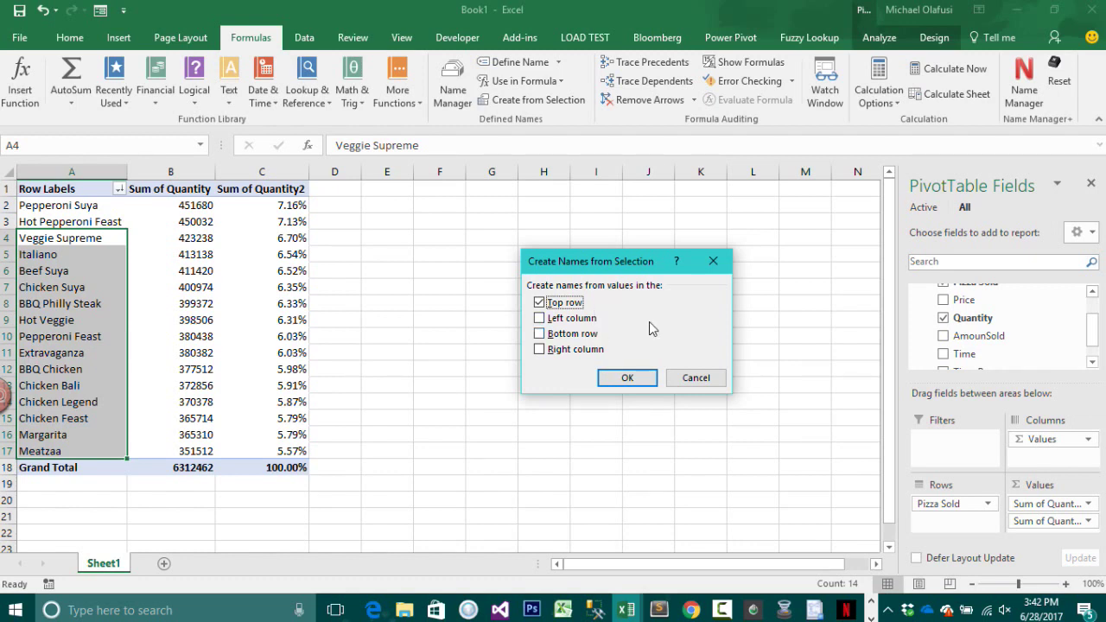
{"action": "left_click", "coordinate": [577, 319]}
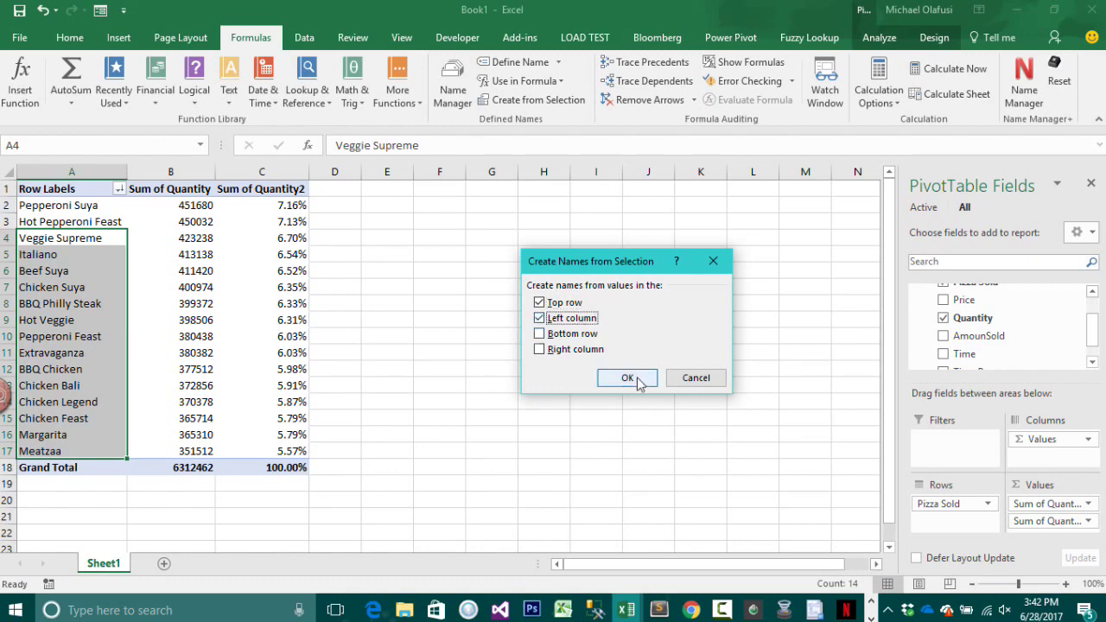
{"action": "left_click", "coordinate": [631, 380]}
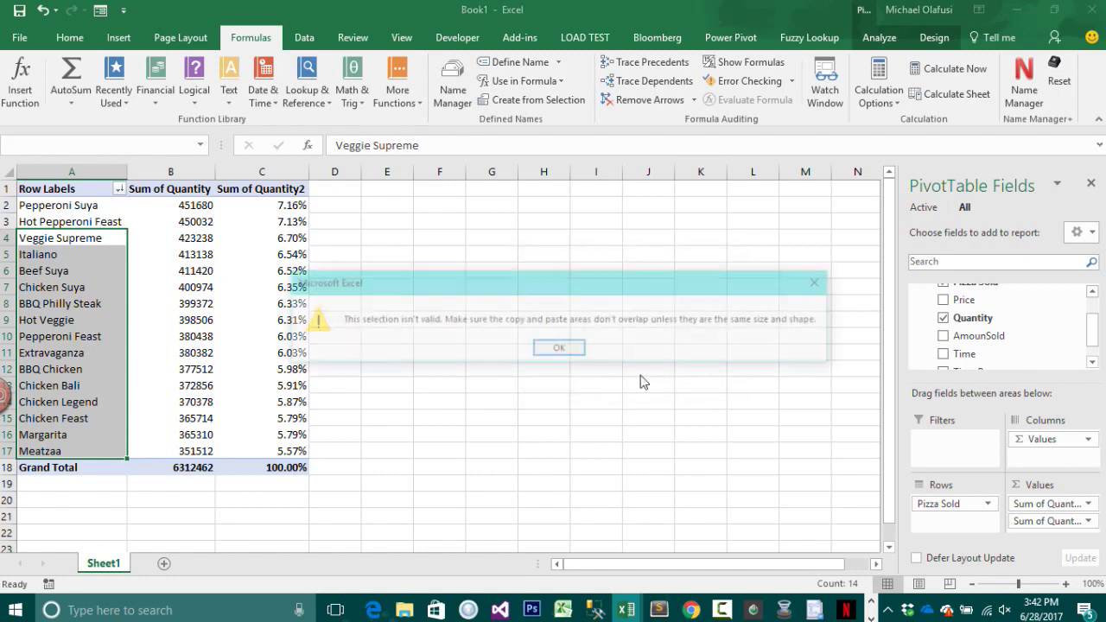
{"action": "left_click", "coordinate": [560, 350]}
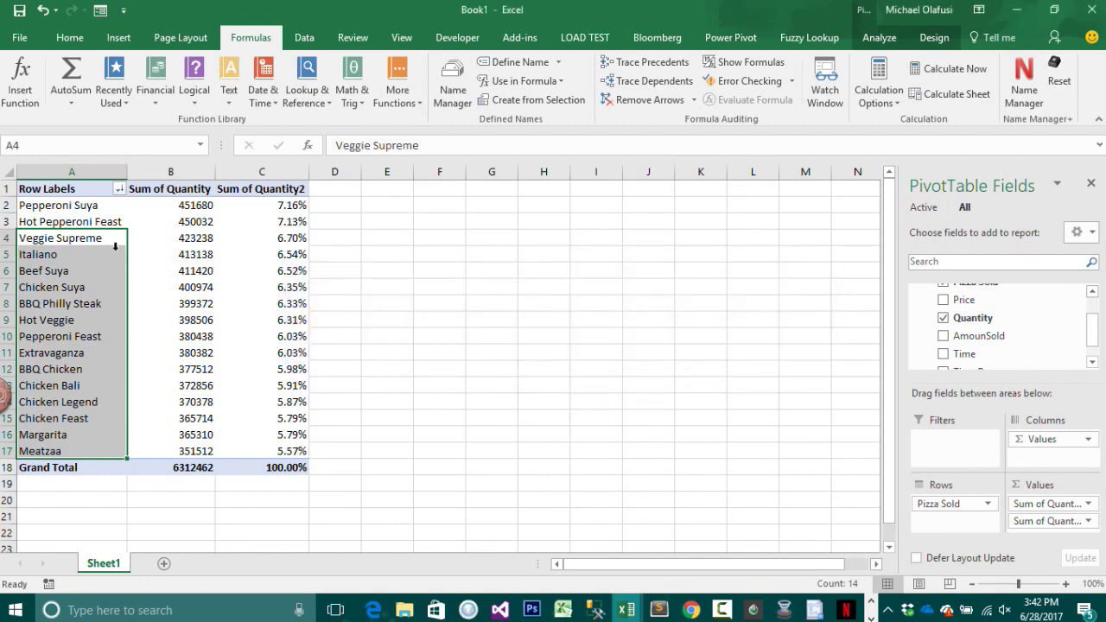
- Create names from the left column of A4:B17, naming each quantity after its pizza
{"action": "left_click_drag", "start_coordinate": [103, 233], "coordinate": [213, 451]}
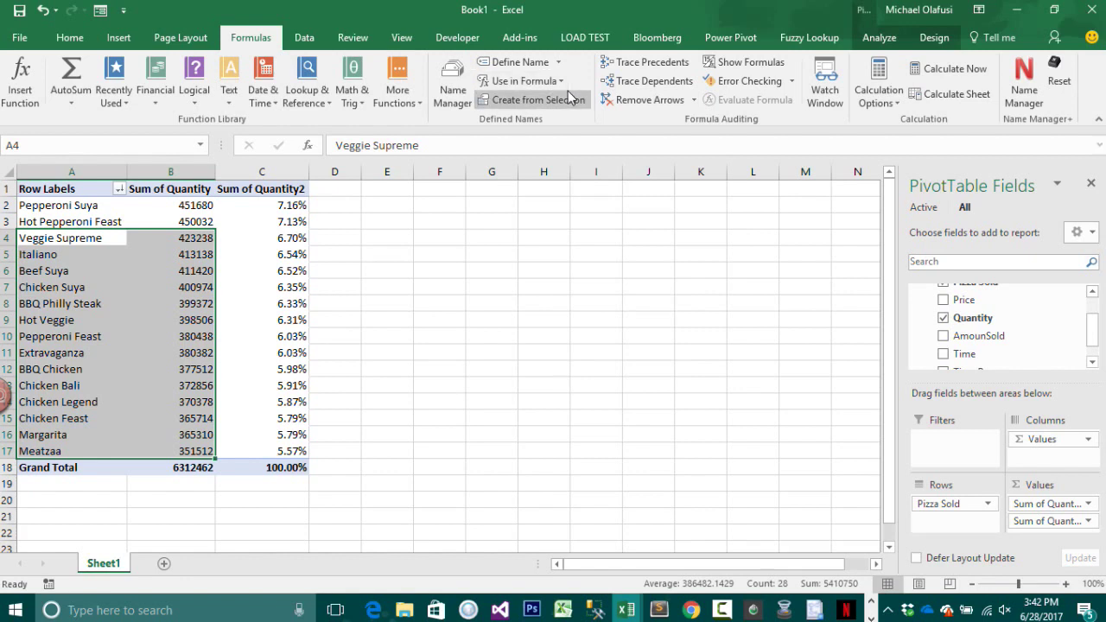
{"action": "left_click", "coordinate": [578, 100]}
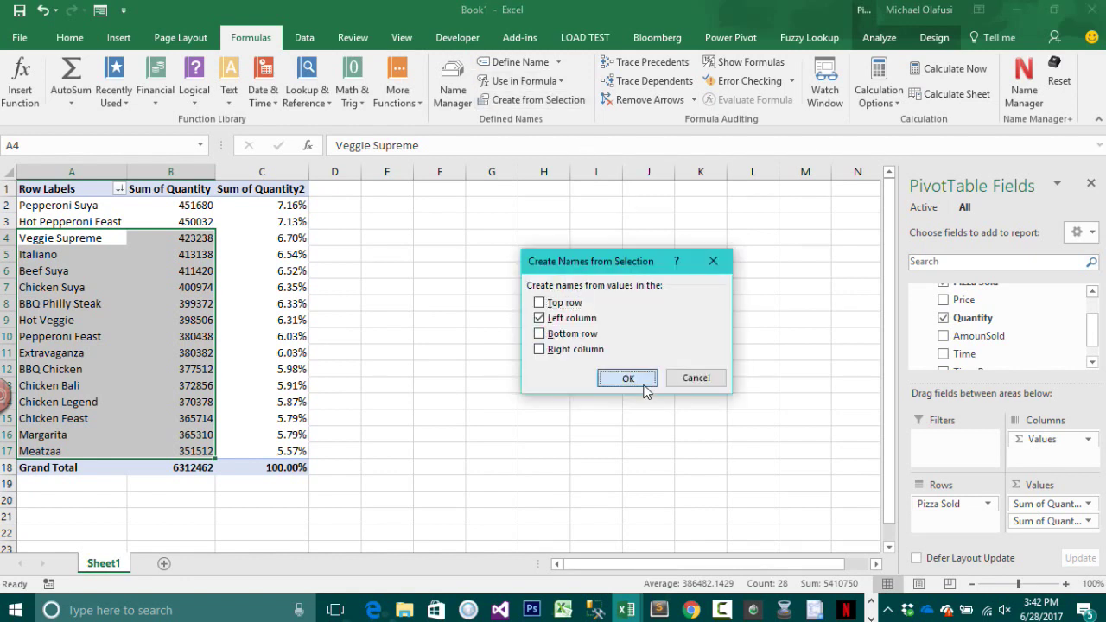
{"action": "left_click", "coordinate": [643, 381]}
{"action": "left_click", "coordinate": [443, 336]}
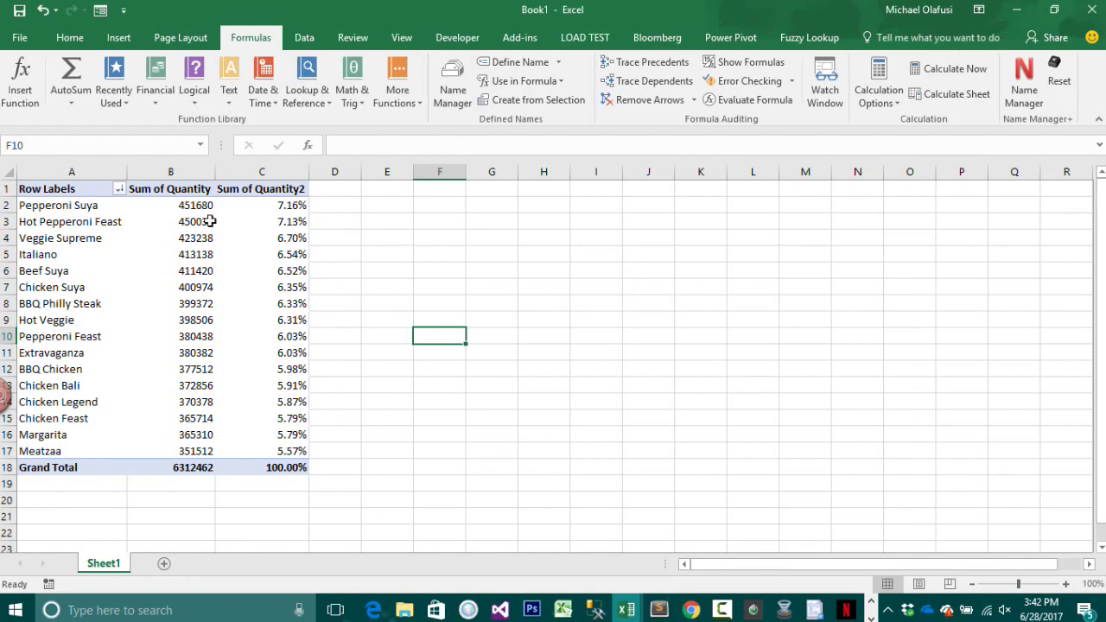
- Name the percentage range C2:C17 perc_quantity through the Name Box
{"action": "left_click", "coordinate": [85, 209]}
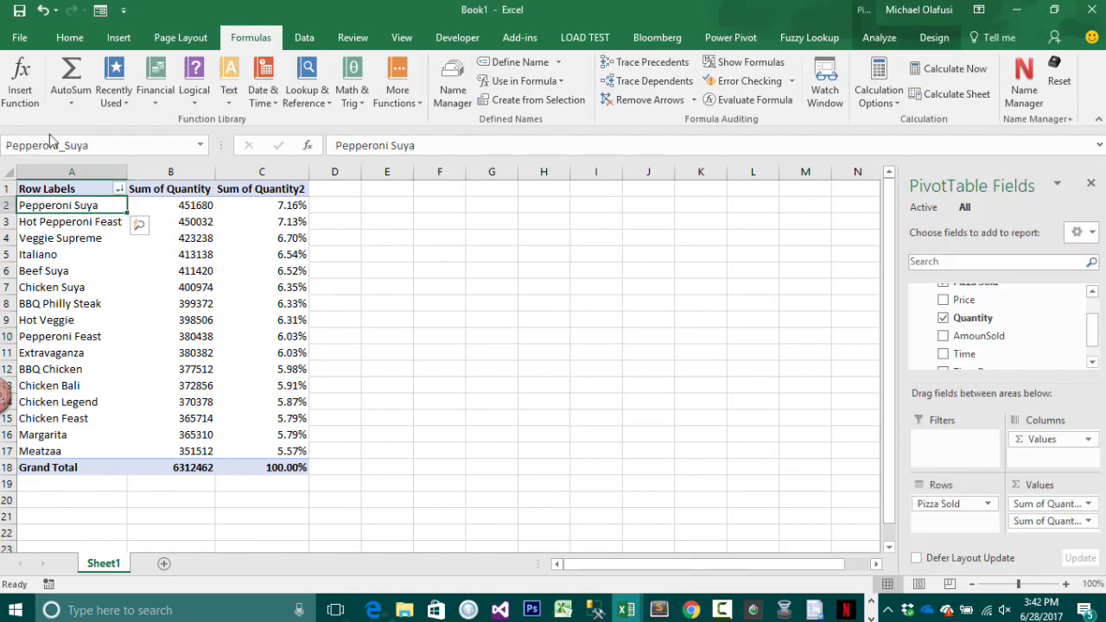
{"action": "left_click_drag", "start_coordinate": [281, 207], "coordinate": [294, 450]}
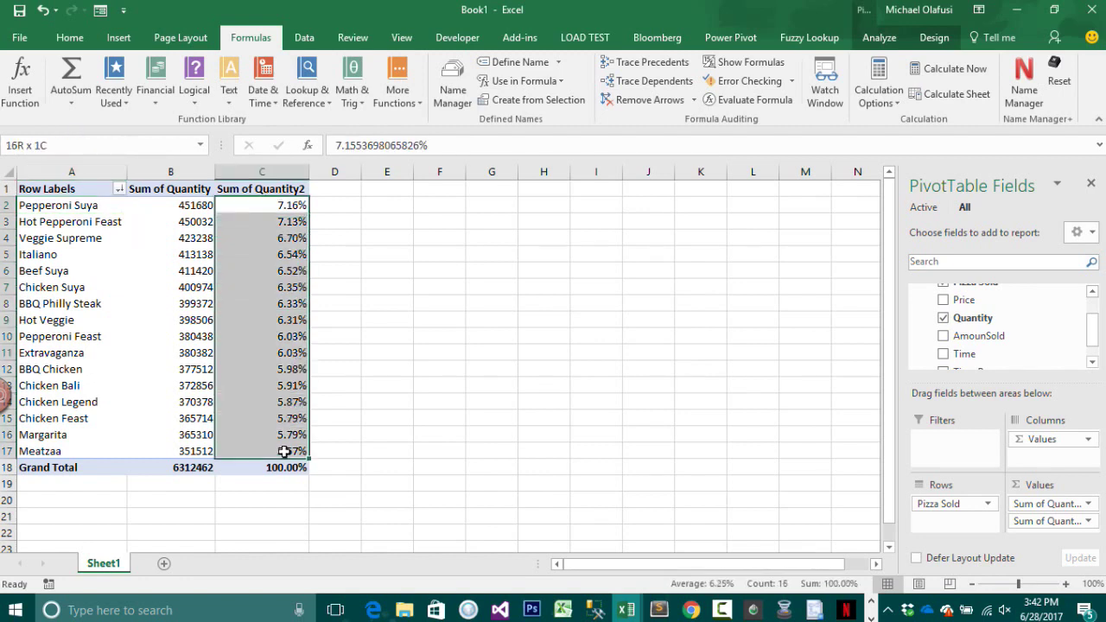
{"action": "left_click", "coordinate": [127, 145]}
{"action": "type", "text": "perc"}
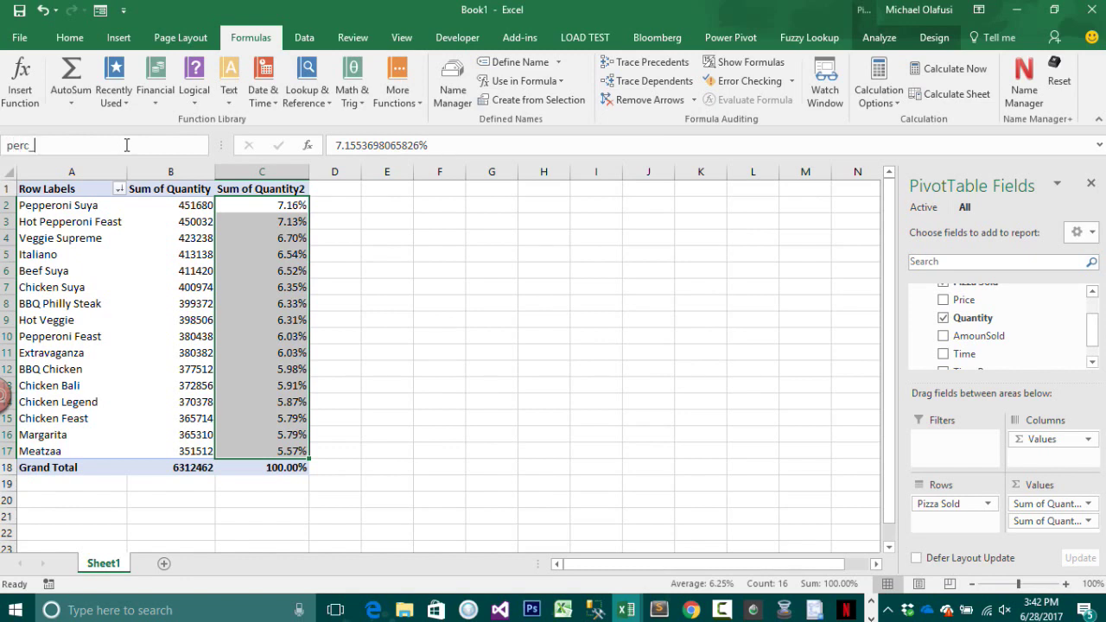
{"action": "type", "text": "_quantity"}
{"action": "key", "text": "Return"}
- Check that perc_quantity appears among the workbook's defined names
{"action": "left_click", "coordinate": [455, 93]}
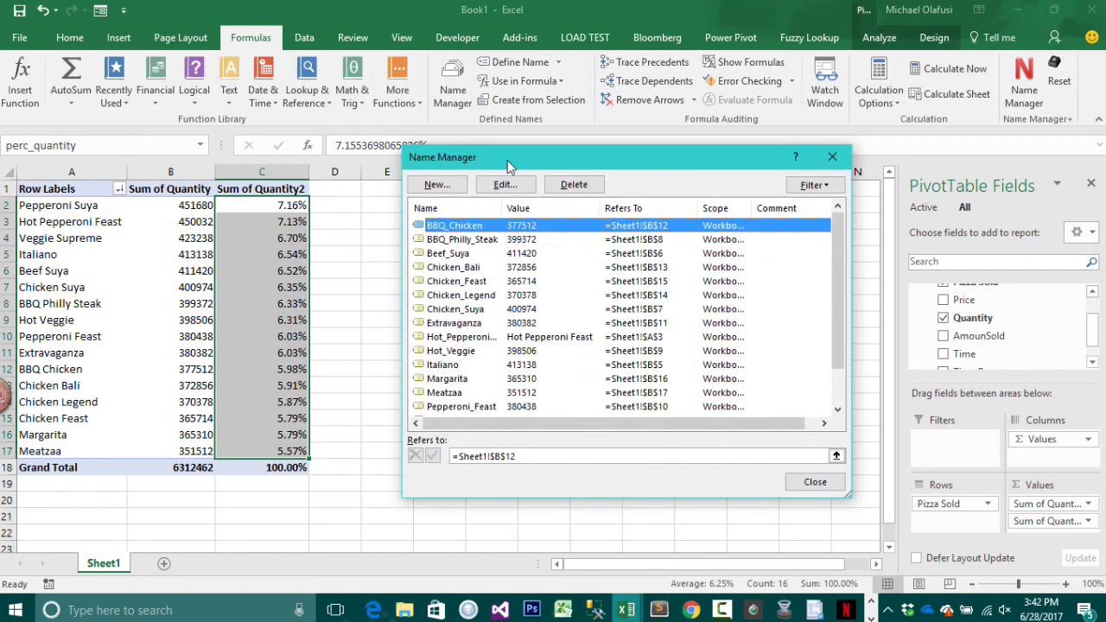
{"action": "scroll", "coordinate": [631, 363], "scroll_direction": "down", "scroll_amount": 2}
{"action": "scroll", "coordinate": [636, 370], "scroll_direction": "up", "scroll_amount": 2}
{"action": "scroll", "coordinate": [634, 371], "scroll_direction": "down", "scroll_amount": 2}
{"action": "scroll", "coordinate": [634, 372], "scroll_direction": "up", "scroll_amount": 2}
{"action": "left_click", "coordinate": [832, 156]}
{"action": "left_click", "coordinate": [640, 304]}
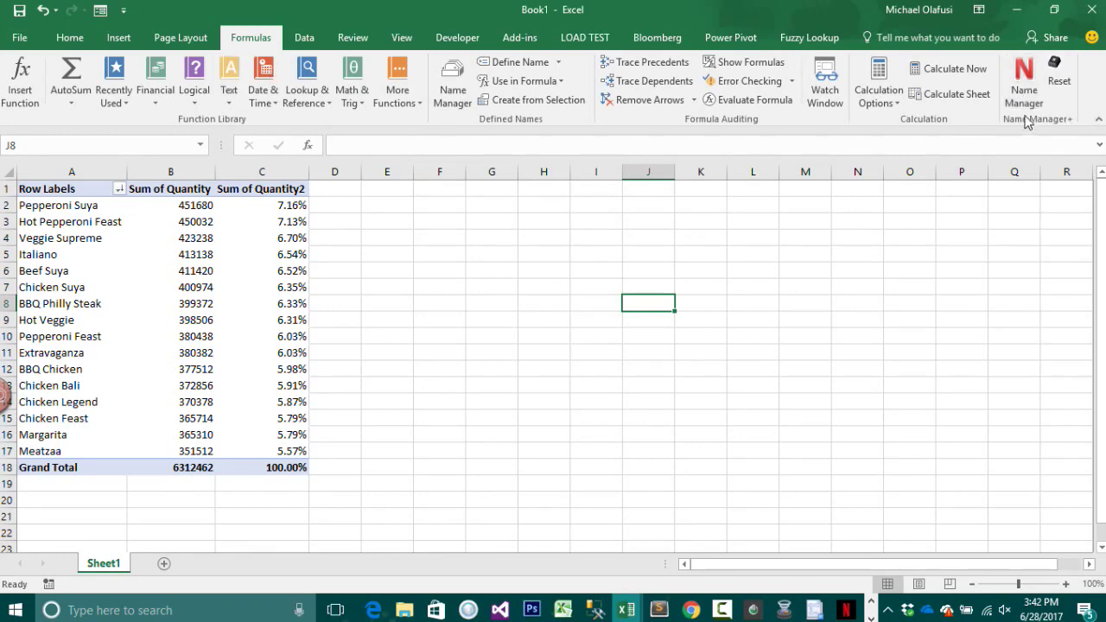
- With the Name Manager add-in, list all unfiltered workbook names on the new Names 2017-Jun-28 sheet
{"action": "left_click", "coordinate": [1027, 102]}
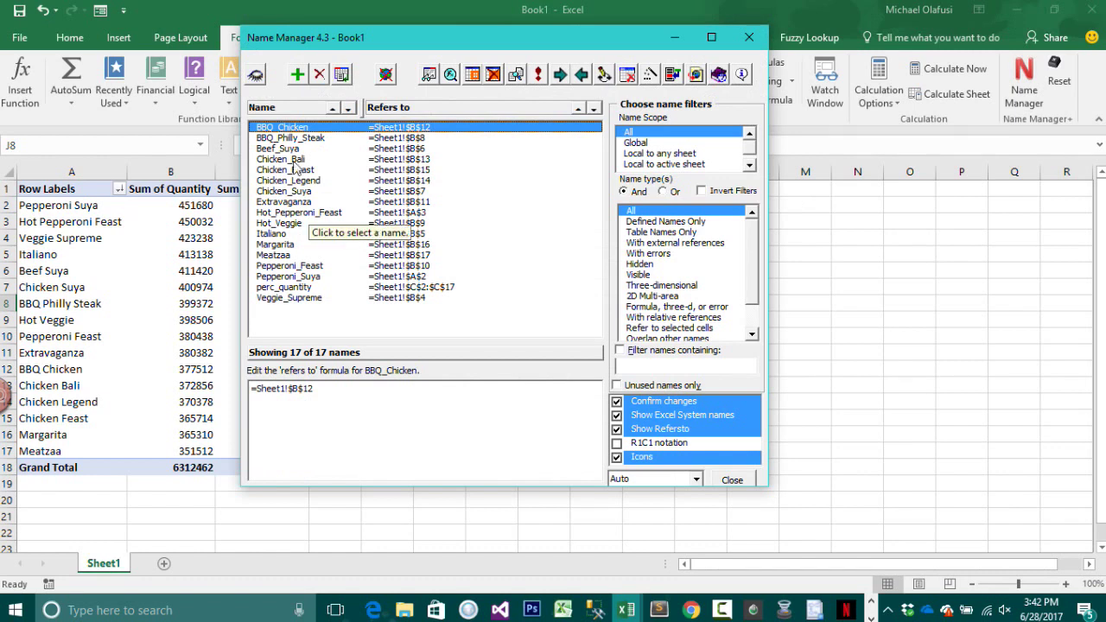
{"action": "left_click", "coordinate": [342, 76]}
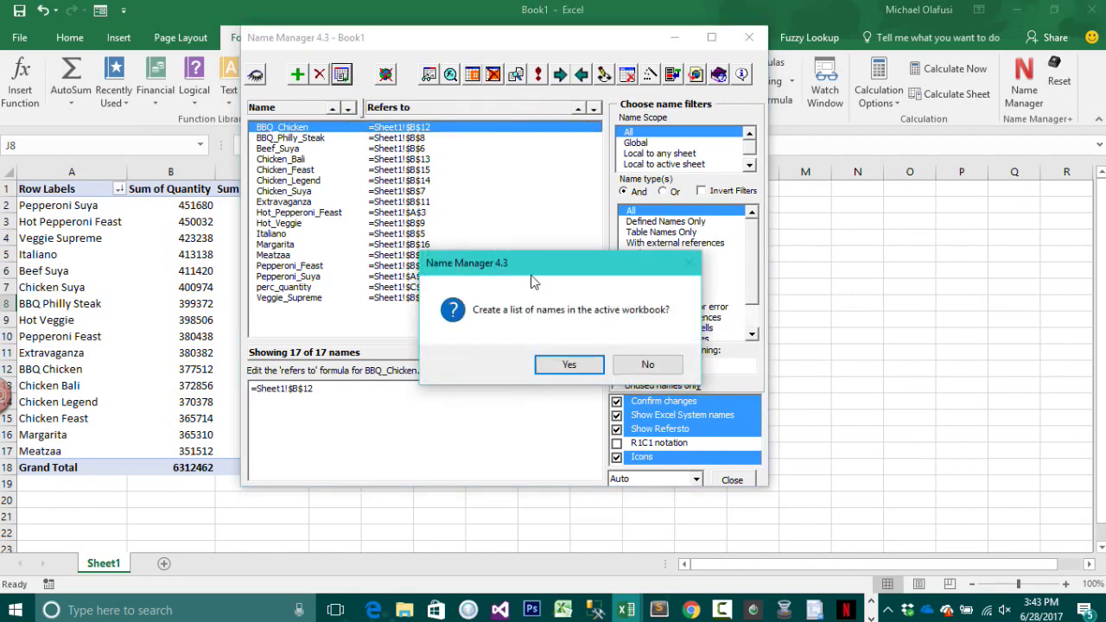
{"action": "left_click", "coordinate": [569, 371]}
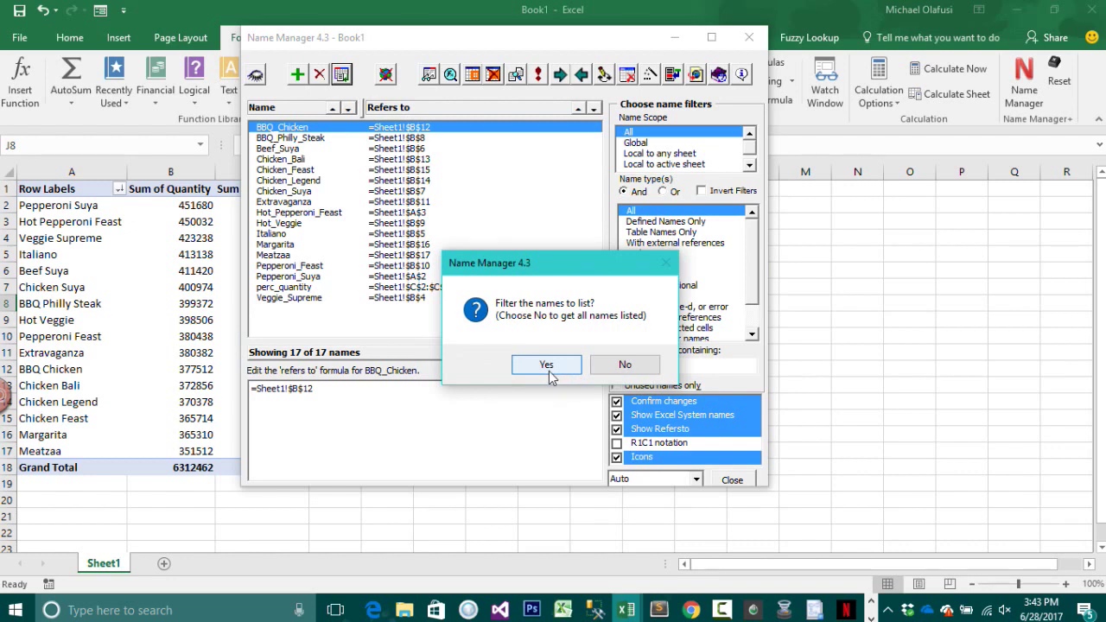
{"action": "left_click", "coordinate": [626, 365]}
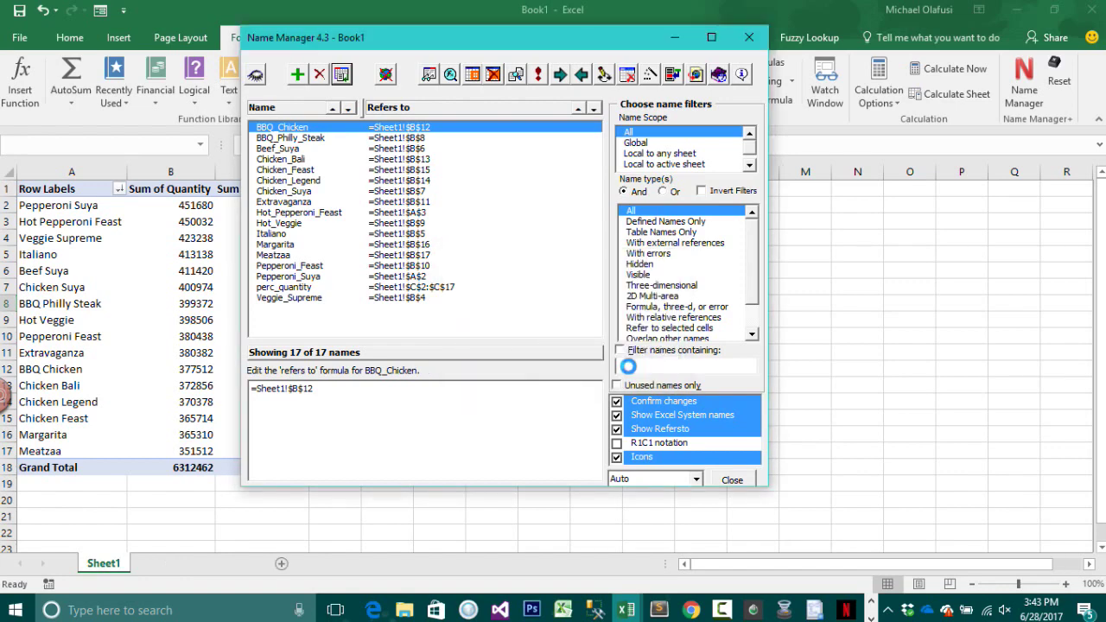
{"action": "left_click", "coordinate": [632, 367]}
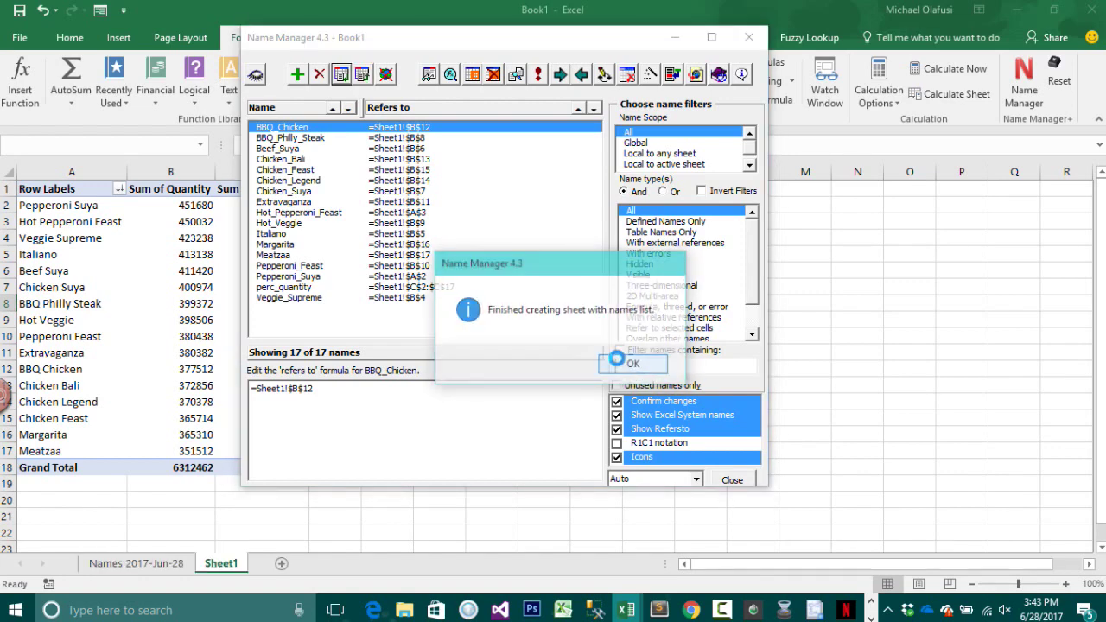
{"action": "left_click", "coordinate": [136, 564]}
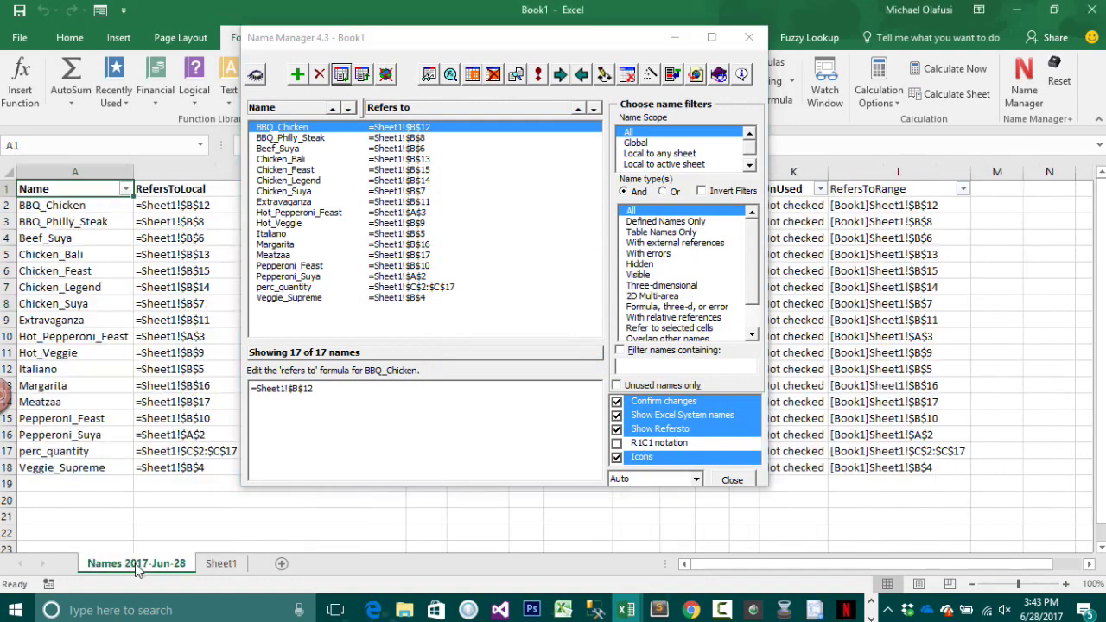
- Turn off AutoFilter on the names list's header row with Ctrl+Shift+L
{"action": "left_click", "coordinate": [749, 37]}
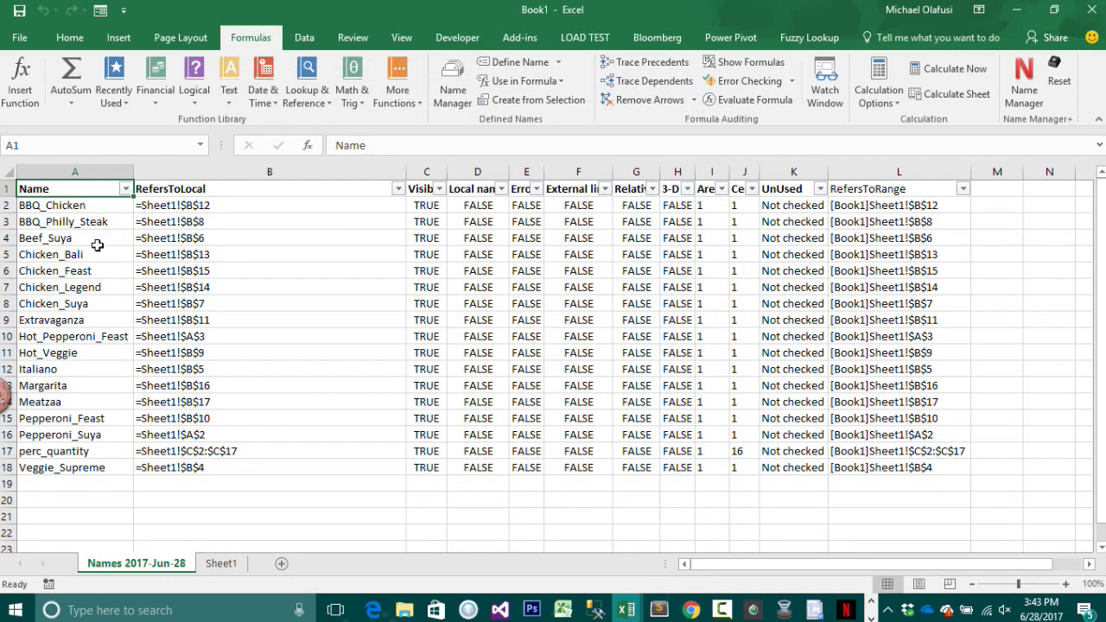
{"action": "left_click_drag", "start_coordinate": [86, 204], "coordinate": [95, 287]}
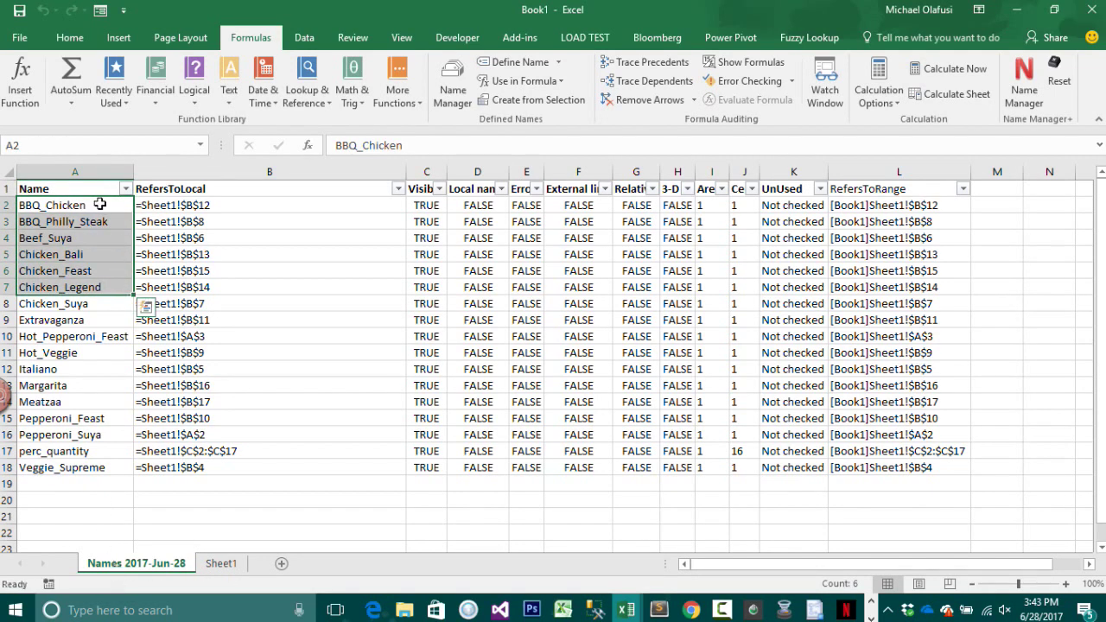
{"action": "left_click_drag", "start_coordinate": [100, 205], "coordinate": [106, 468]}
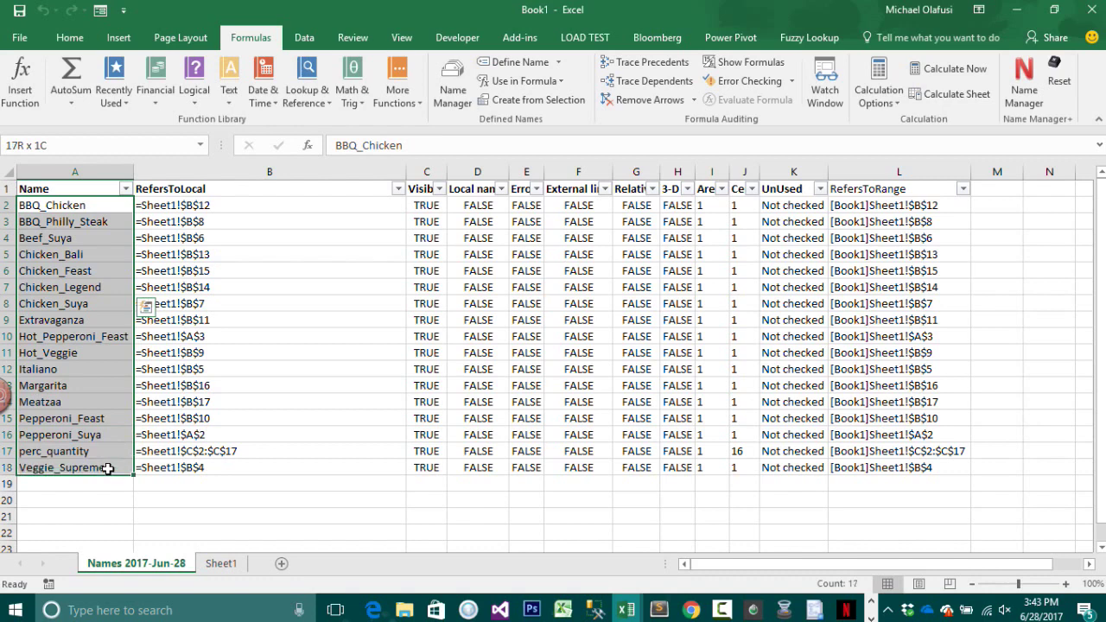
{"action": "left_click_drag", "start_coordinate": [223, 205], "coordinate": [242, 470]}
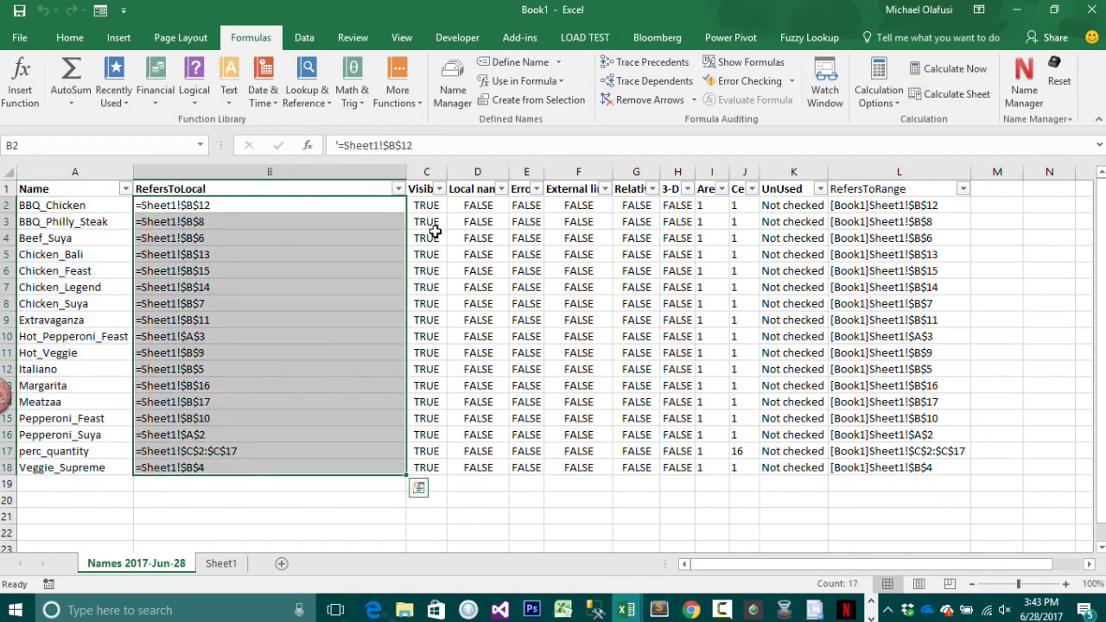
{"action": "left_click", "coordinate": [467, 192]}
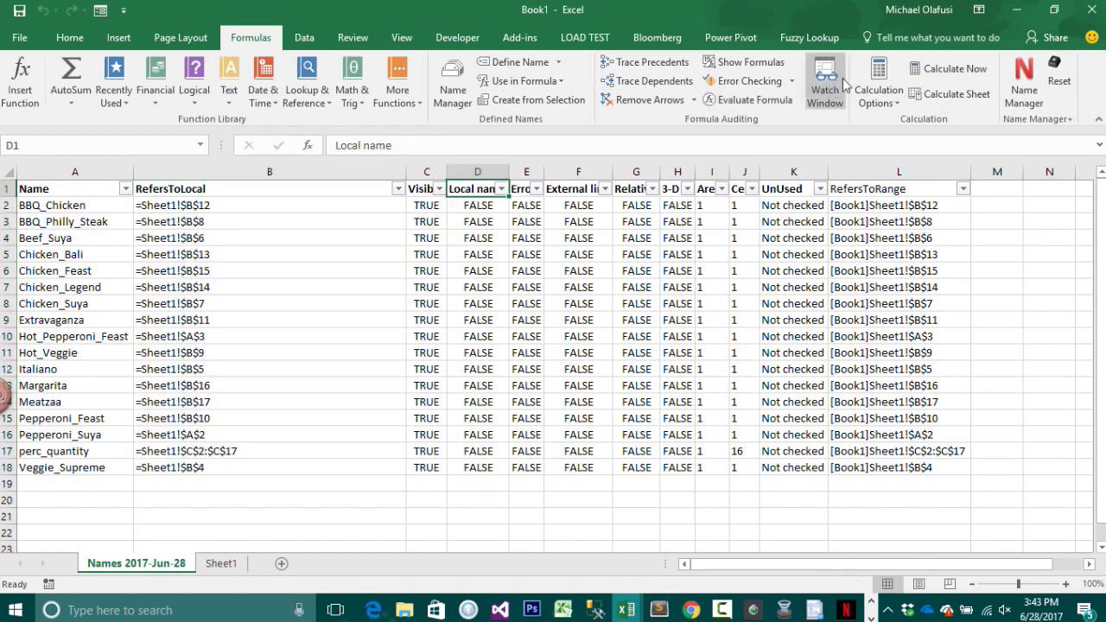
{"action": "left_click", "coordinate": [84, 43]}
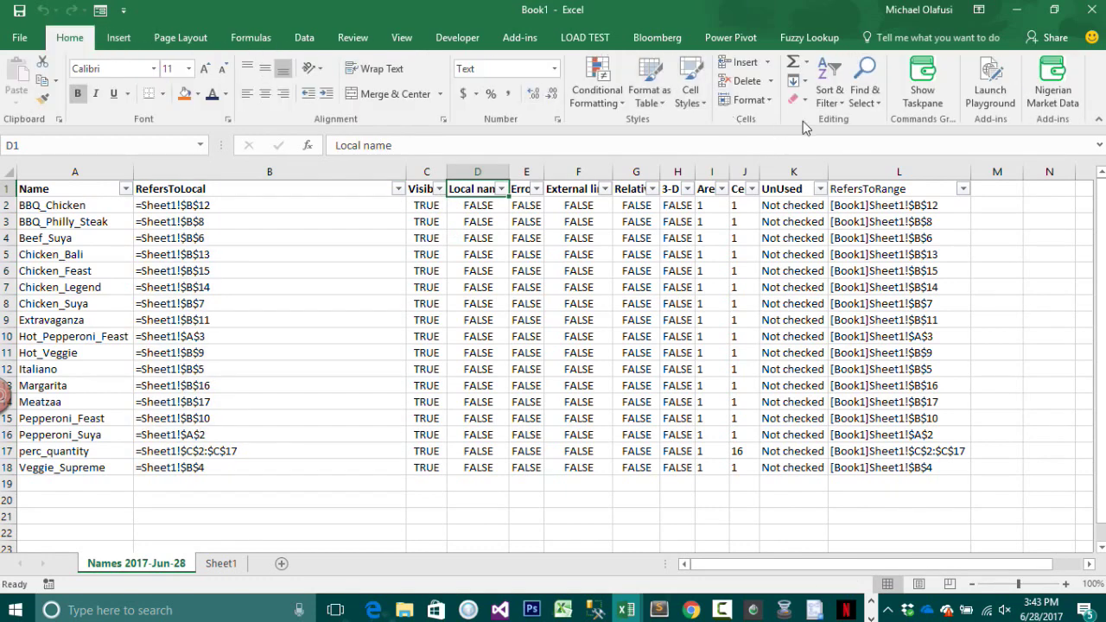
{"action": "key", "text": "ctrl+shift+l"}
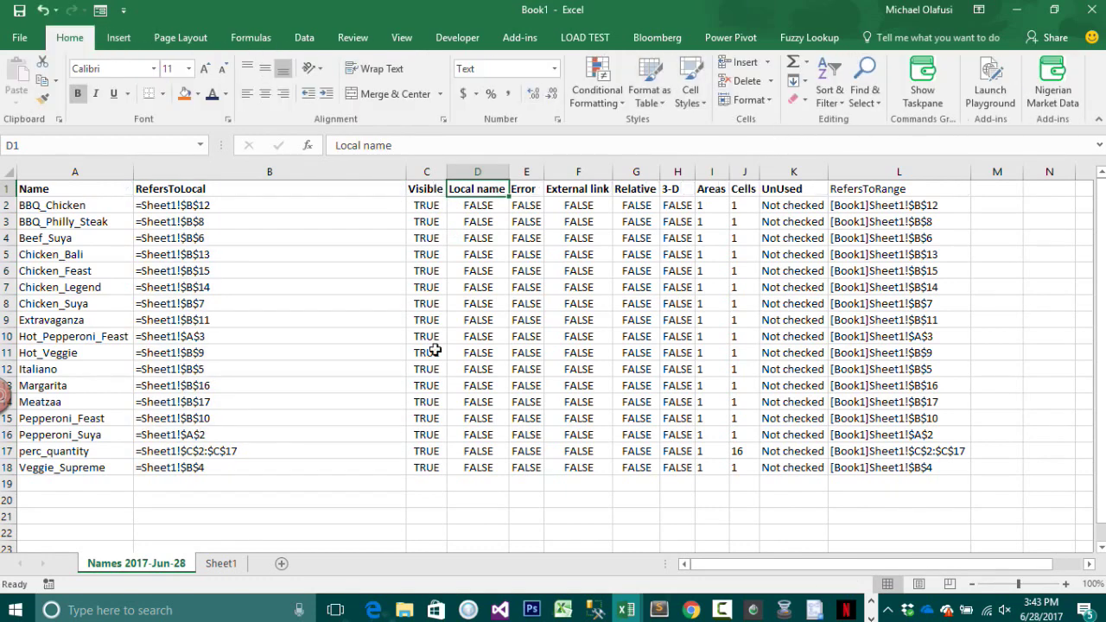
- Review the Visible, Local name, Error and UnUsed column values in the names list
{"action": "left_click", "coordinate": [435, 350]}
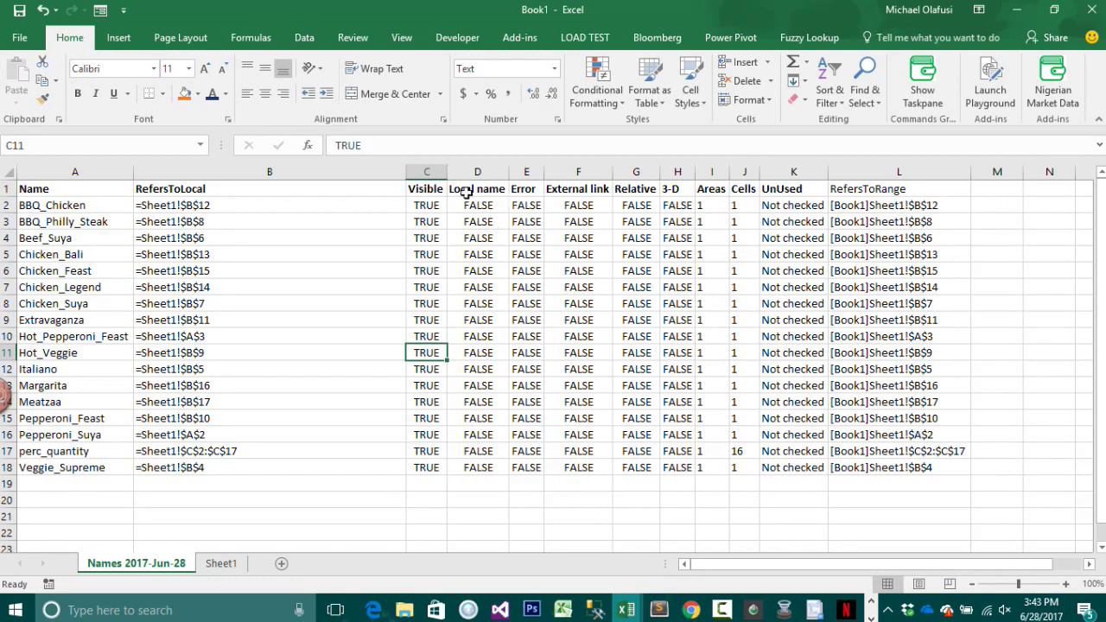
{"action": "left_click", "coordinate": [480, 206]}
{"action": "key", "text": "shift+Down"}
{"action": "key", "text": "shift+Down"}
{"action": "key", "text": "shift+Down"}
{"action": "key", "text": "shift+Down"}
{"action": "key", "text": "shift+Down"}
{"action": "key", "text": "shift+Down"}
{"action": "left_click_drag", "start_coordinate": [517, 208], "coordinate": [527, 337]}
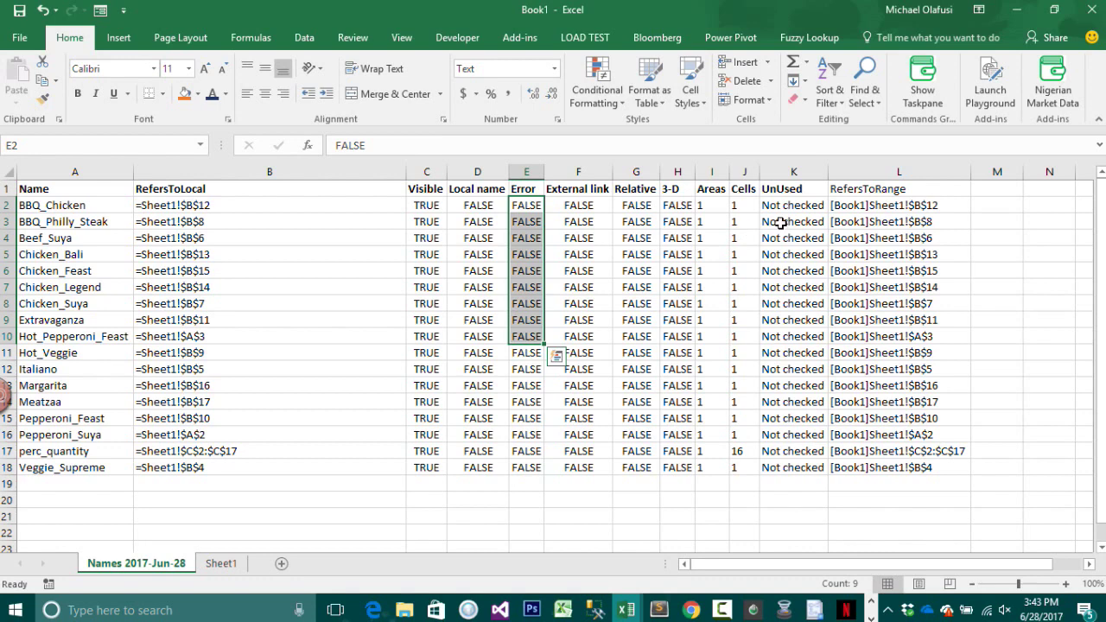
{"action": "left_click_drag", "start_coordinate": [778, 222], "coordinate": [771, 447]}
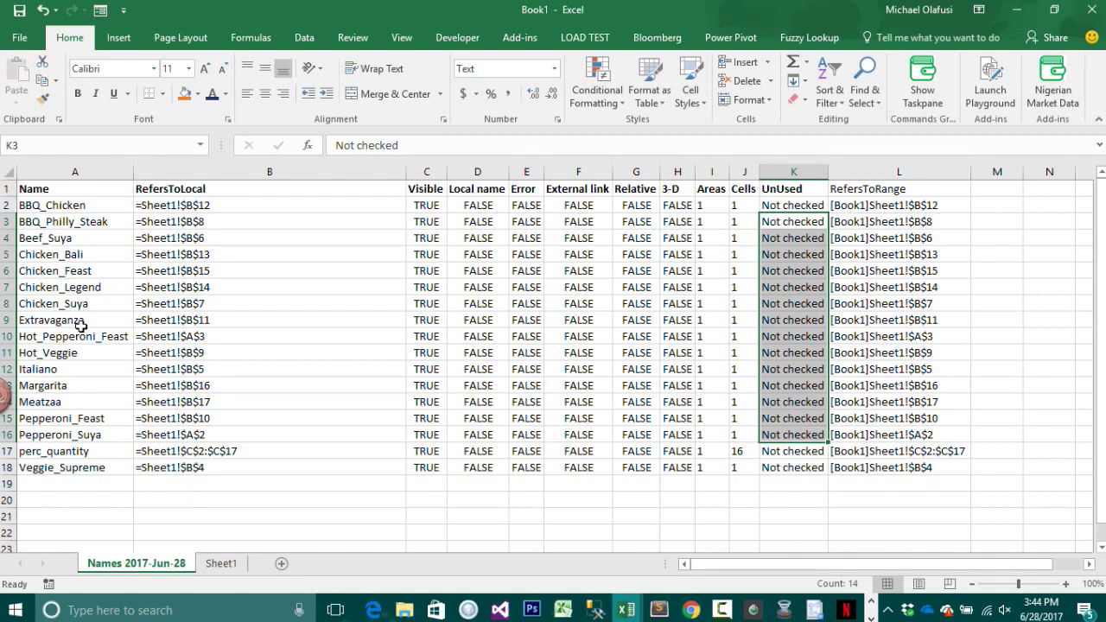
- Select the defined names with their reference columns, then cell L5 in the RefersToRange column
{"action": "left_click_drag", "start_coordinate": [41, 196], "coordinate": [301, 464]}
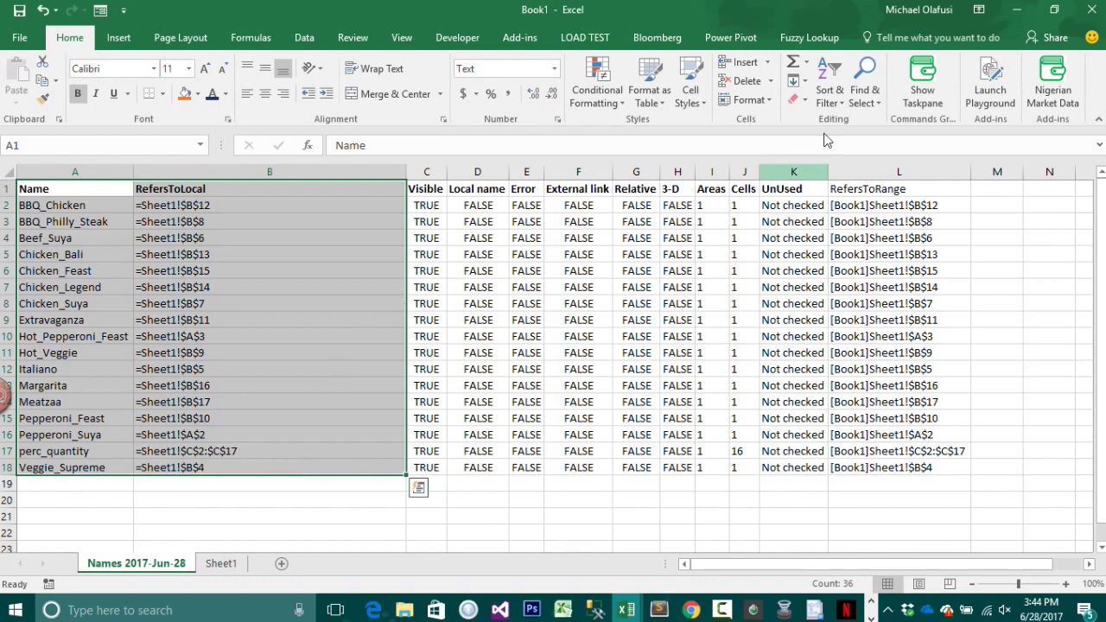
{"action": "left_click", "coordinate": [869, 252]}
- From Sheet1's pivot table, open the Name Manager 4.3 add-in and select BBQ_Chicken
{"action": "left_click", "coordinate": [220, 565]}
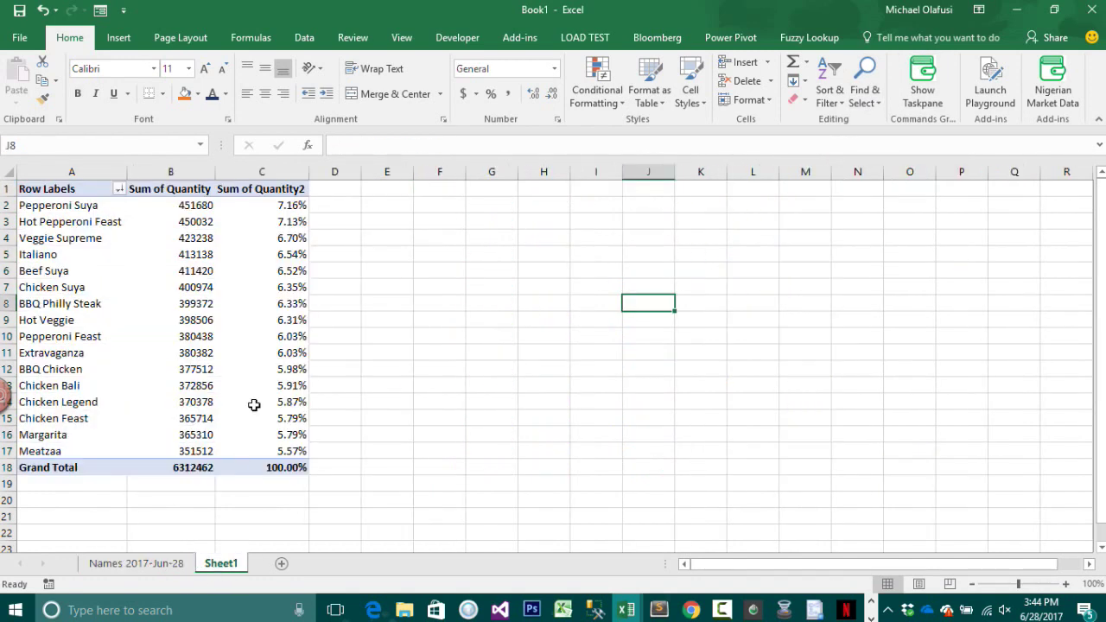
{"action": "left_click", "coordinate": [197, 252]}
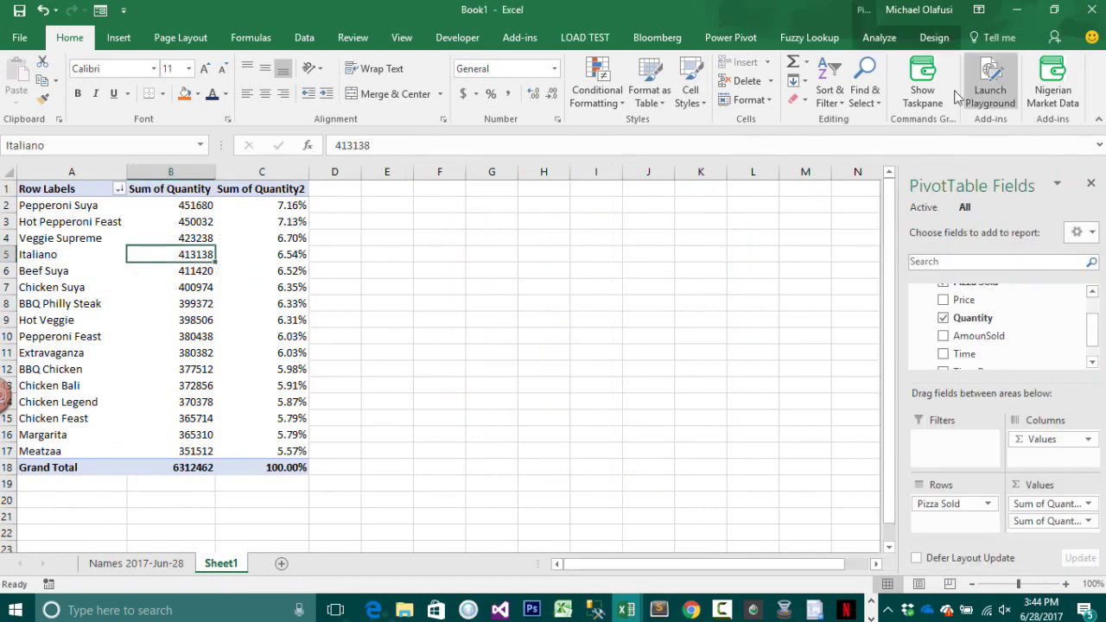
{"action": "left_click", "coordinate": [251, 38]}
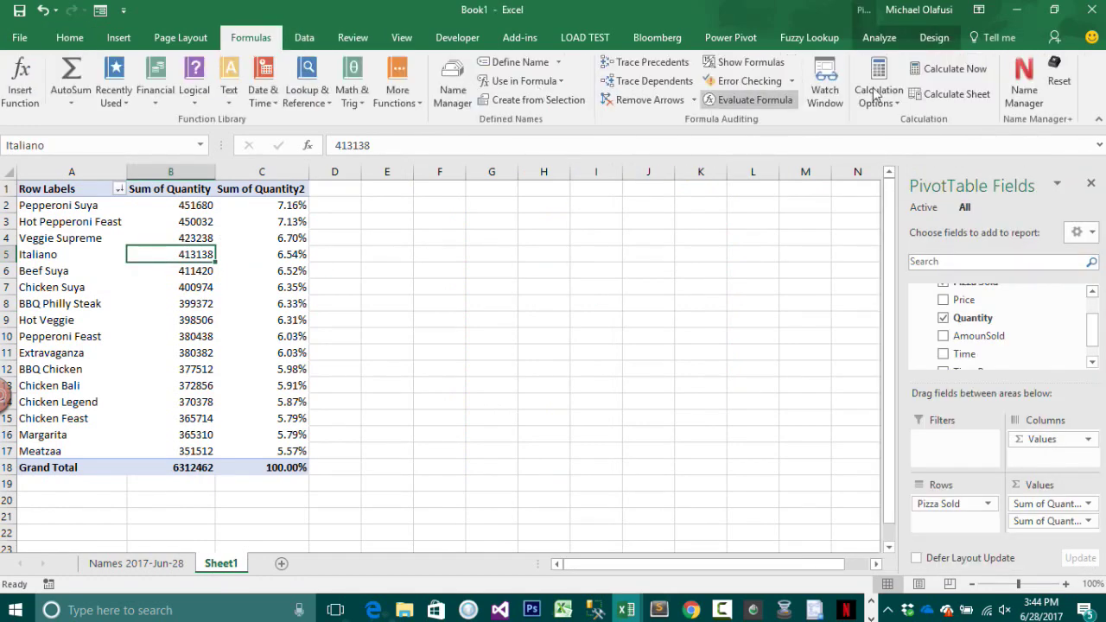
{"action": "left_click", "coordinate": [1024, 87]}
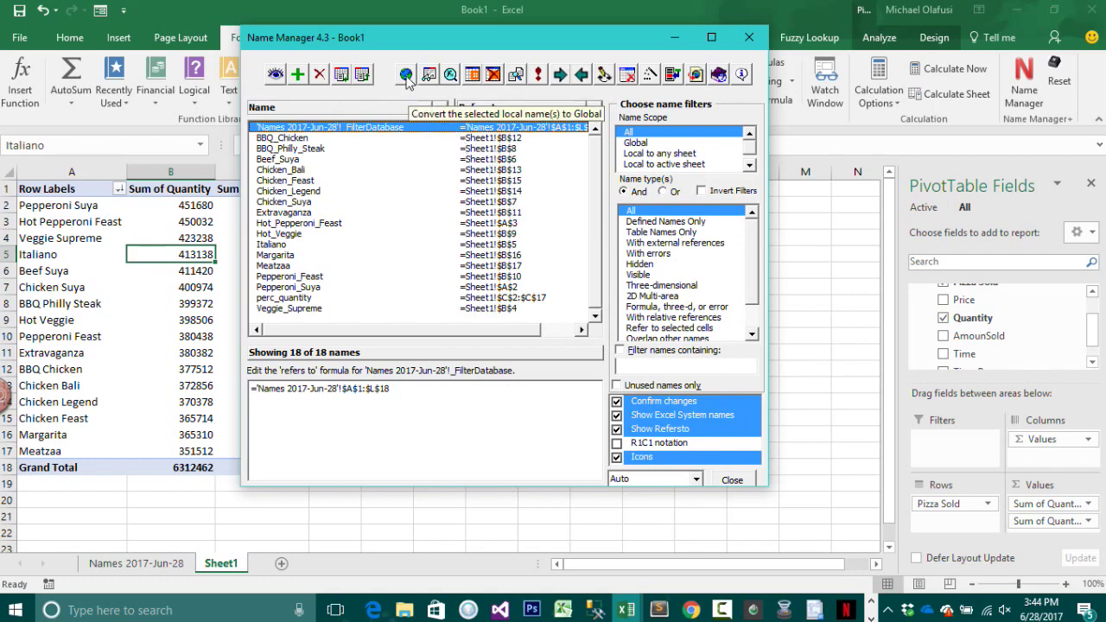
{"action": "left_click", "coordinate": [308, 140]}
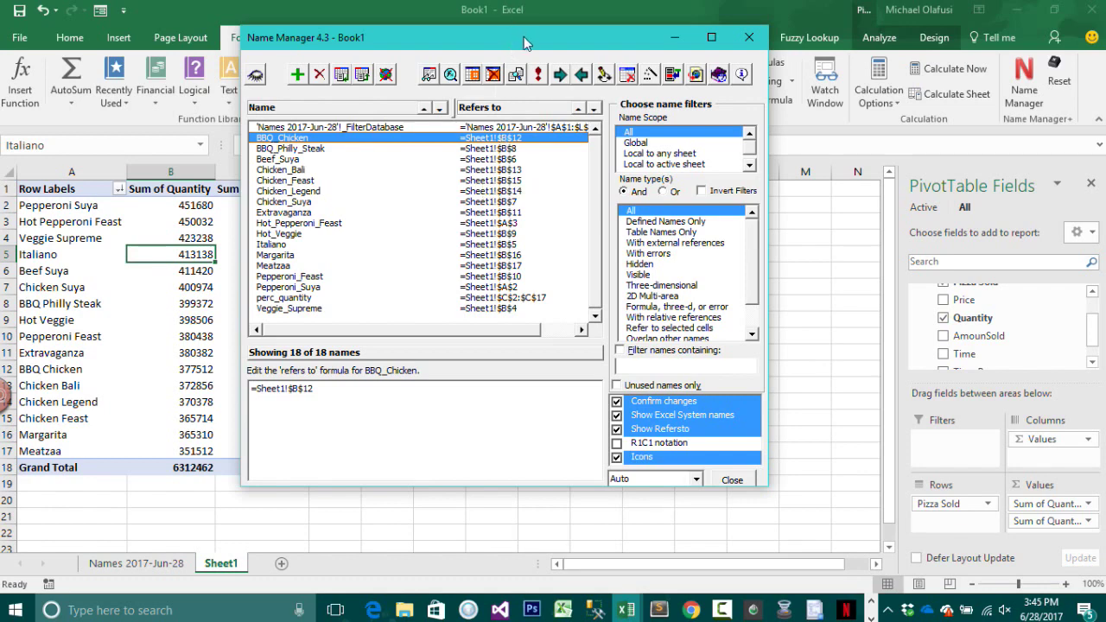
{"action": "left_click_drag", "start_coordinate": [525, 44], "coordinate": [510, 242]}
- Compare with the Names 2017-Jun-28 sheet, close the add-in, and open Excel's built-in Name Manager
{"action": "left_click", "coordinate": [93, 569]}
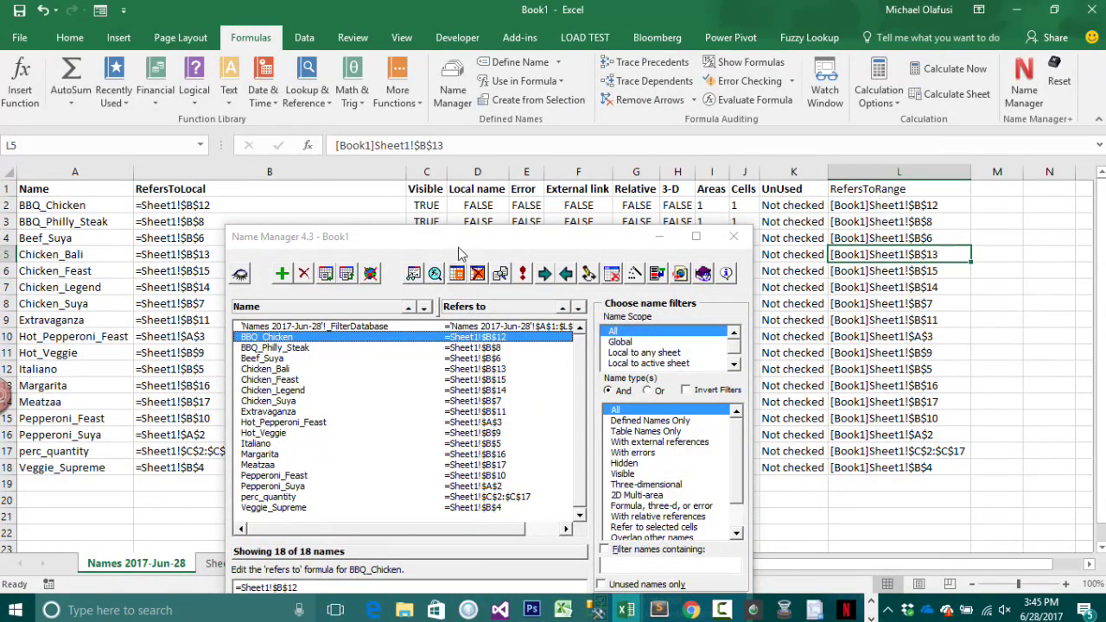
{"action": "left_click_drag", "start_coordinate": [460, 245], "coordinate": [462, 136]}
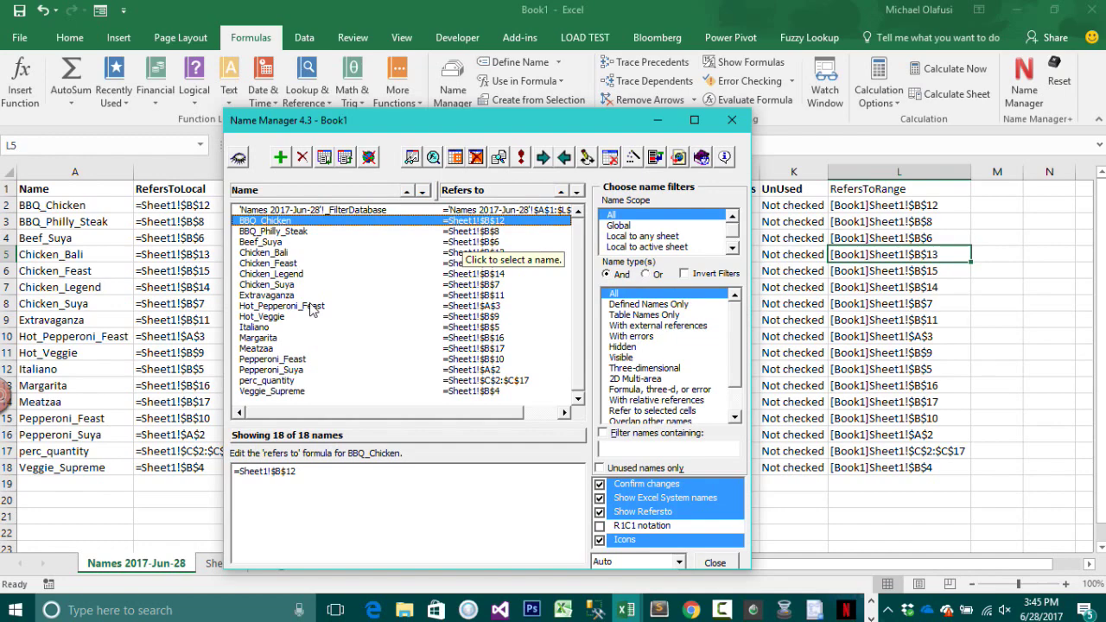
{"action": "left_click", "coordinate": [733, 120]}
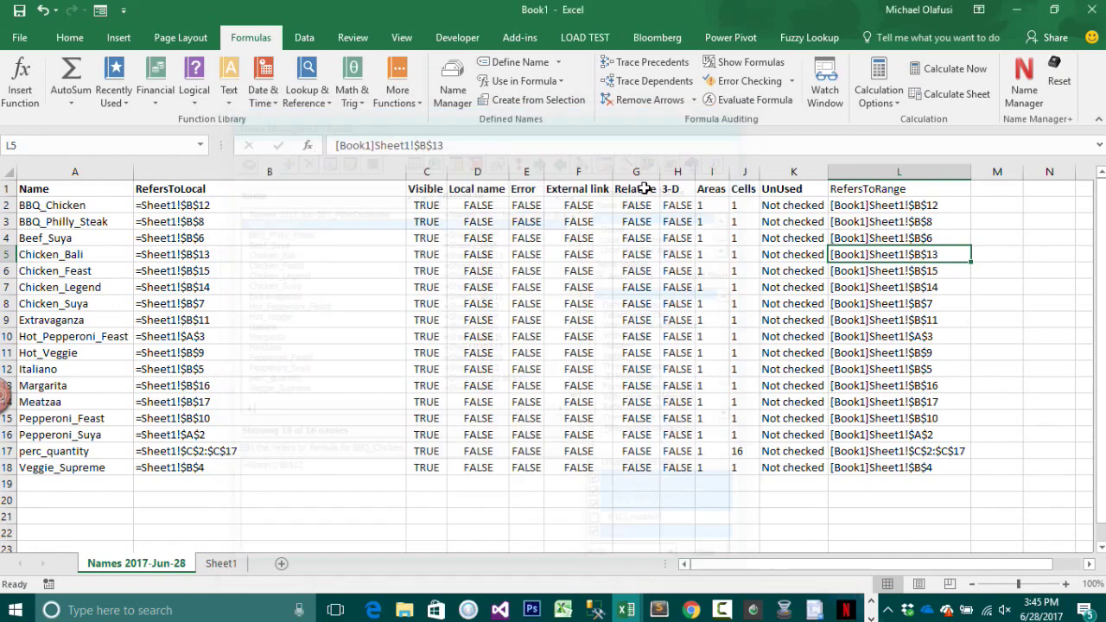
{"action": "left_click", "coordinate": [370, 292]}
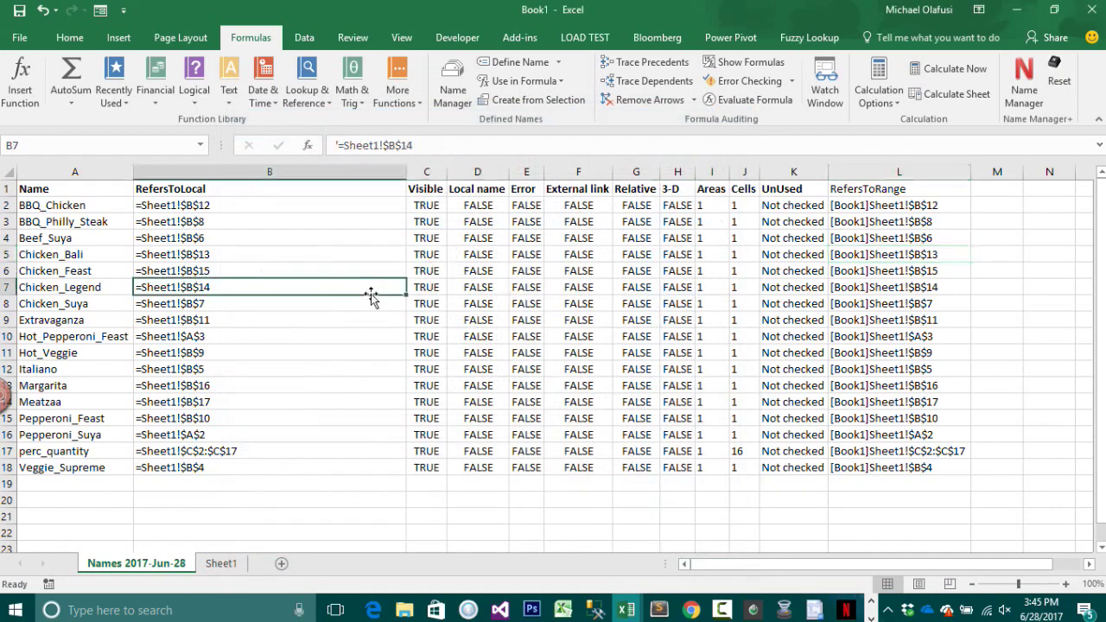
{"action": "left_click", "coordinate": [227, 569]}
{"action": "left_click", "coordinate": [290, 353]}
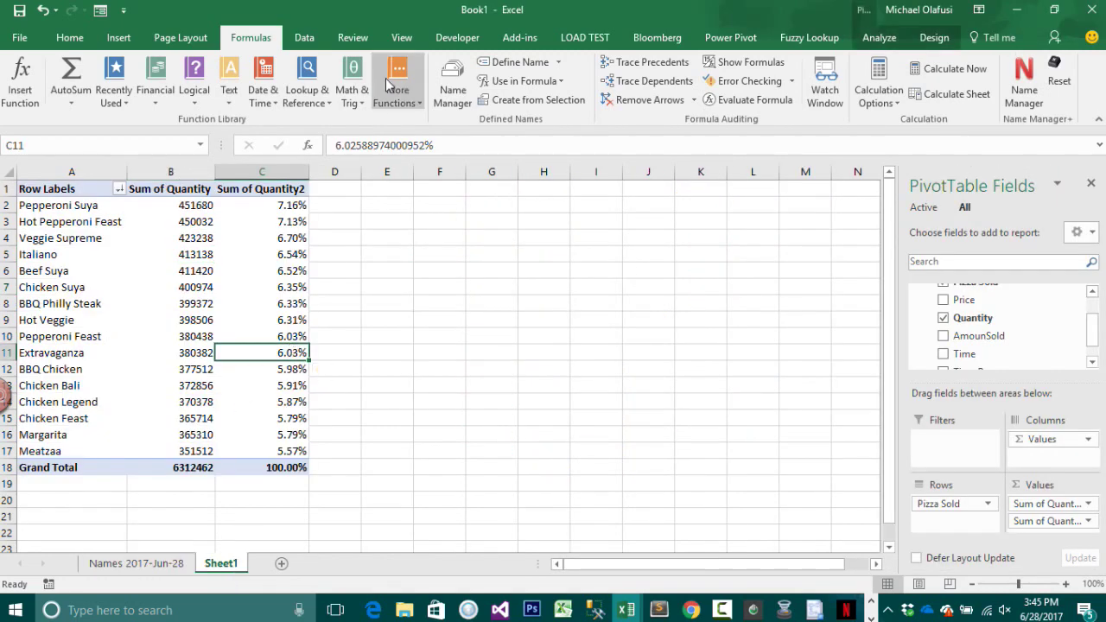
{"action": "left_click", "coordinate": [453, 86]}
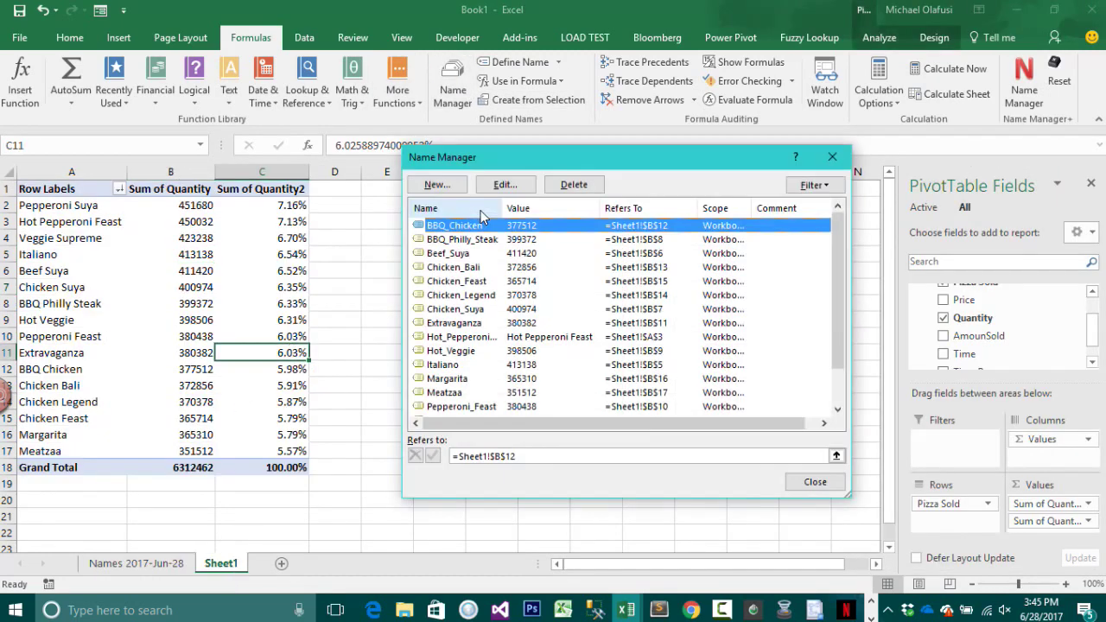
{"action": "left_click", "coordinate": [439, 185]}
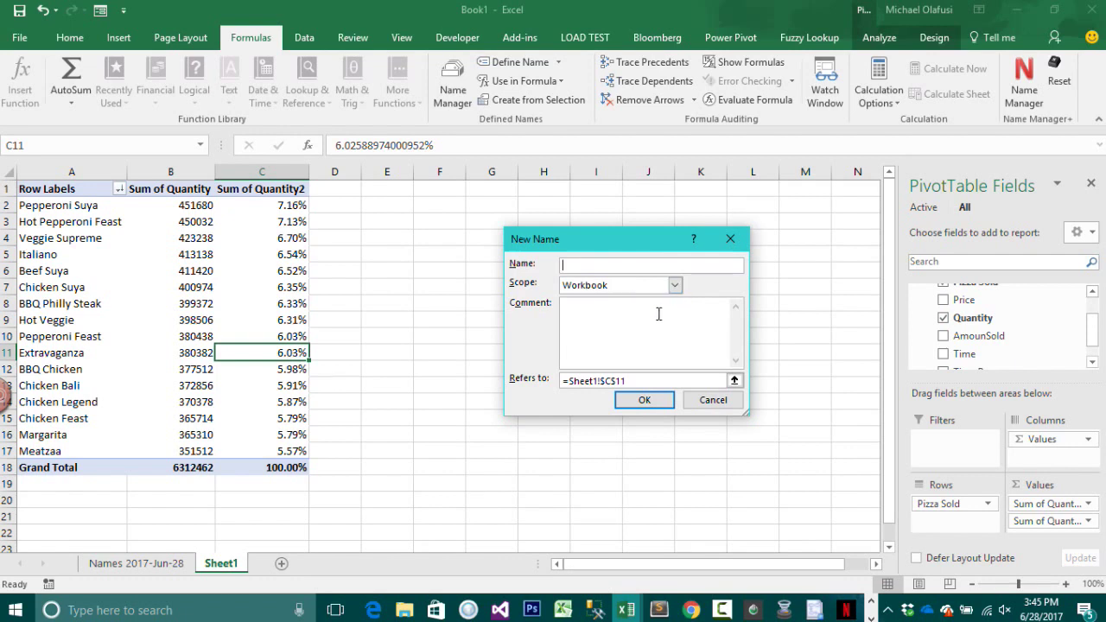
{"action": "left_click", "coordinate": [674, 285]}
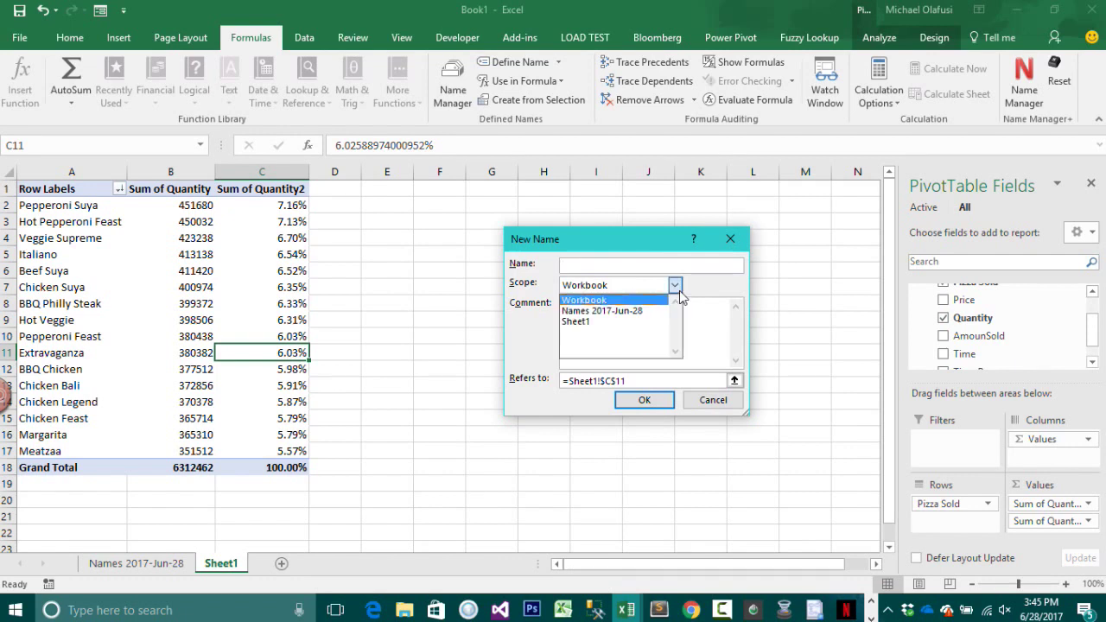
{"action": "left_click", "coordinate": [582, 321]}
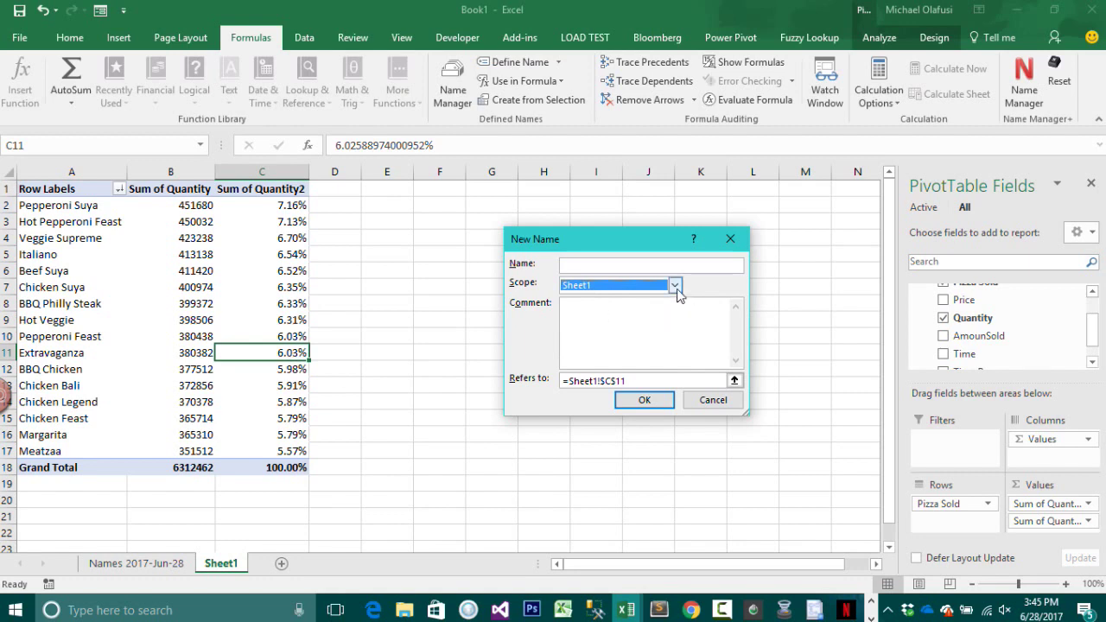
{"action": "left_click", "coordinate": [674, 291]}
{"action": "left_click", "coordinate": [567, 322]}
{"action": "left_click", "coordinate": [674, 285]}
{"action": "left_click", "coordinate": [652, 297]}
{"action": "left_click", "coordinate": [679, 287]}
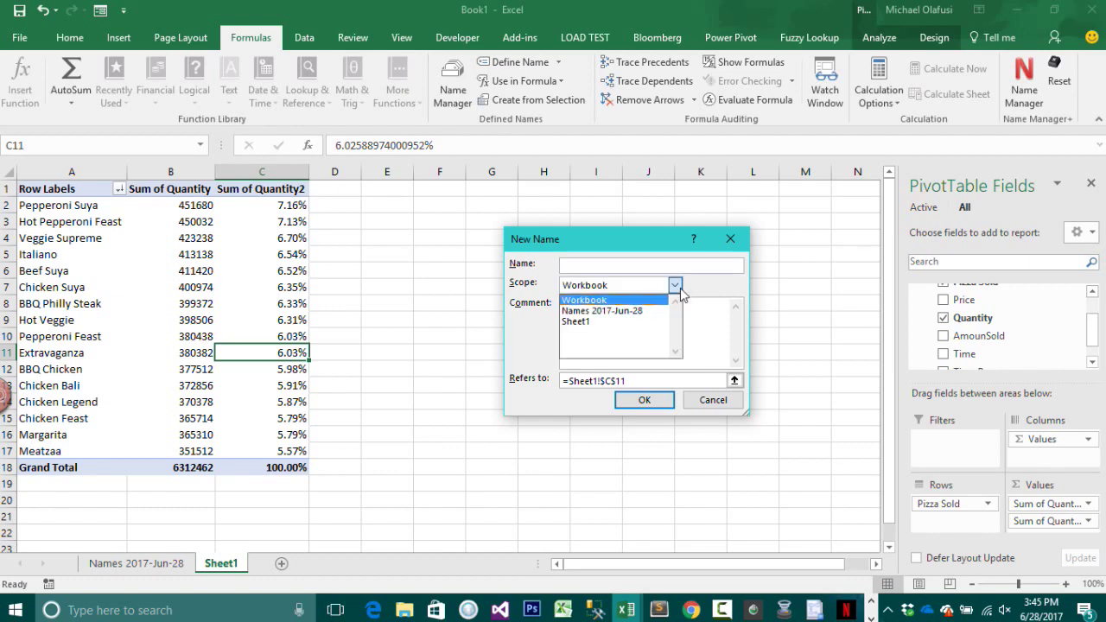
{"action": "left_click", "coordinate": [612, 322]}
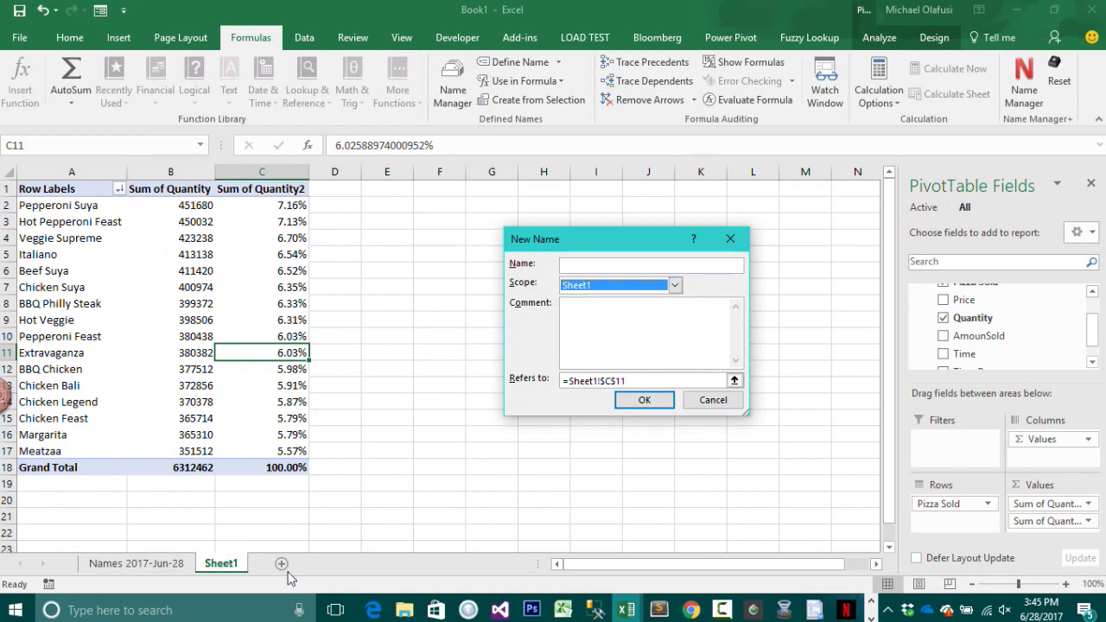
{"action": "left_click", "coordinate": [675, 286]}
{"action": "left_click", "coordinate": [658, 301]}
{"action": "left_click", "coordinate": [731, 239]}
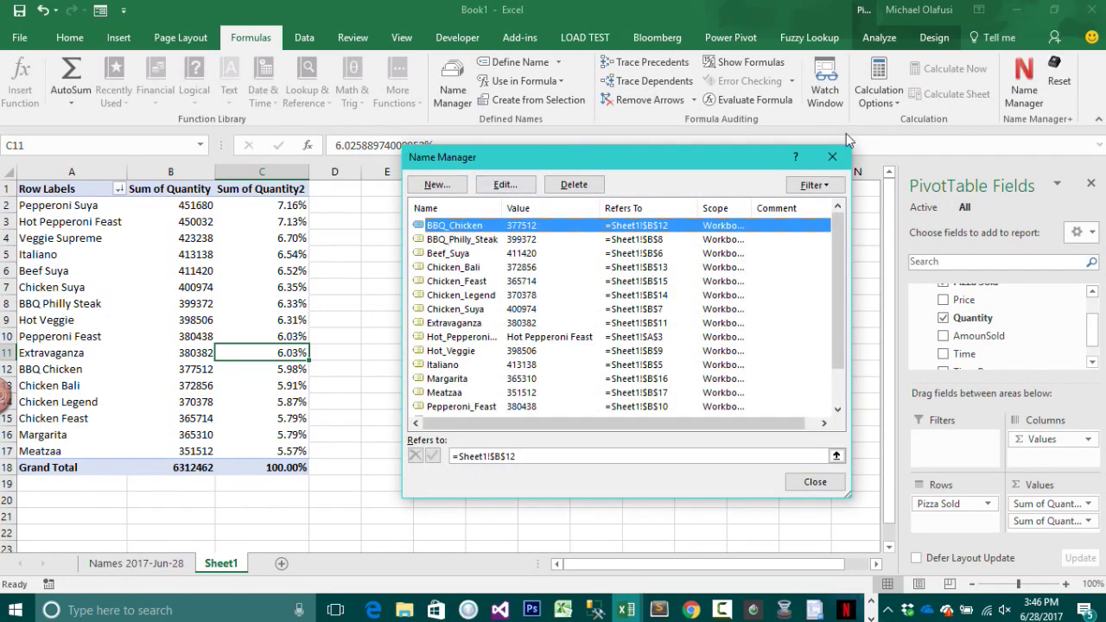
{"action": "left_click", "coordinate": [833, 156]}
{"action": "left_click", "coordinate": [1023, 69]}
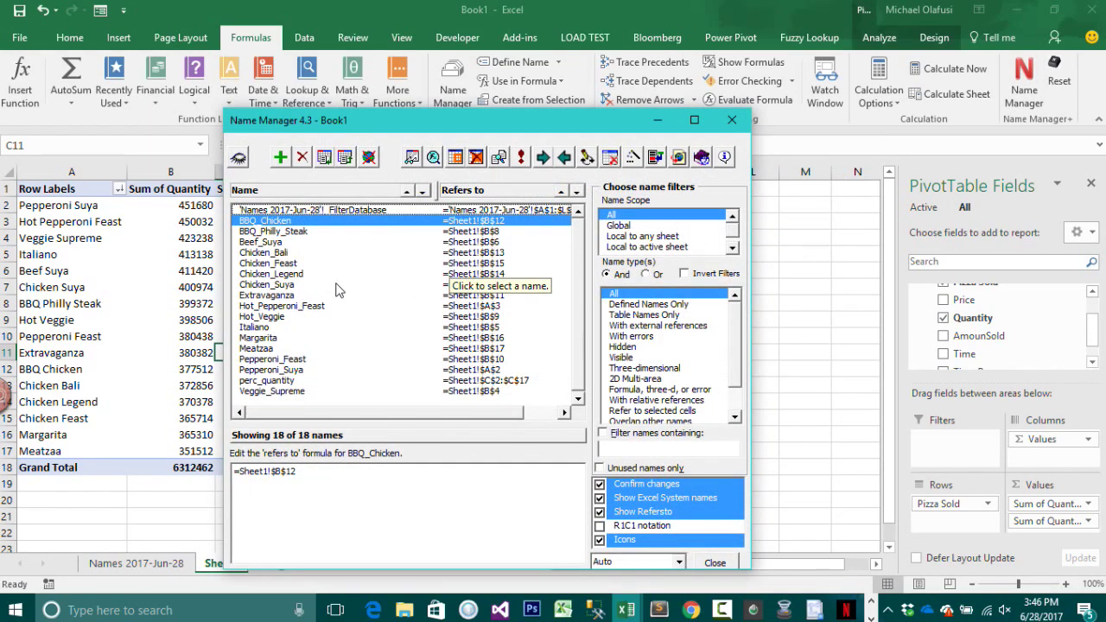
- In Name Manager 4.3, convert all pizza names to local scope and delete the global versions
{"action": "left_click", "coordinate": [364, 393], "text": "shift"}
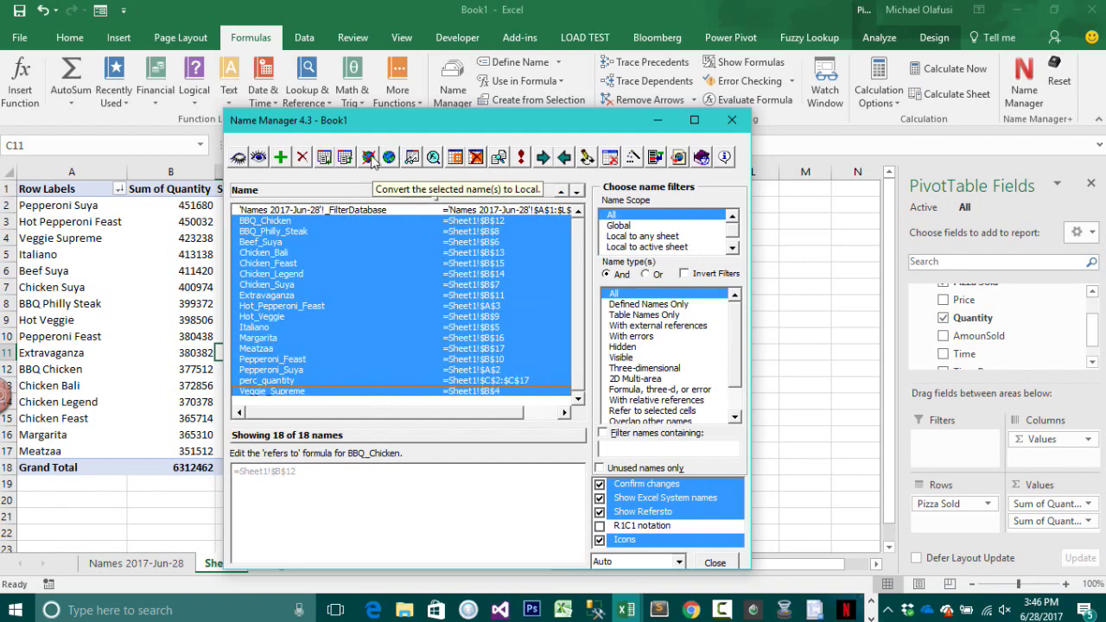
{"action": "left_click", "coordinate": [370, 162]}
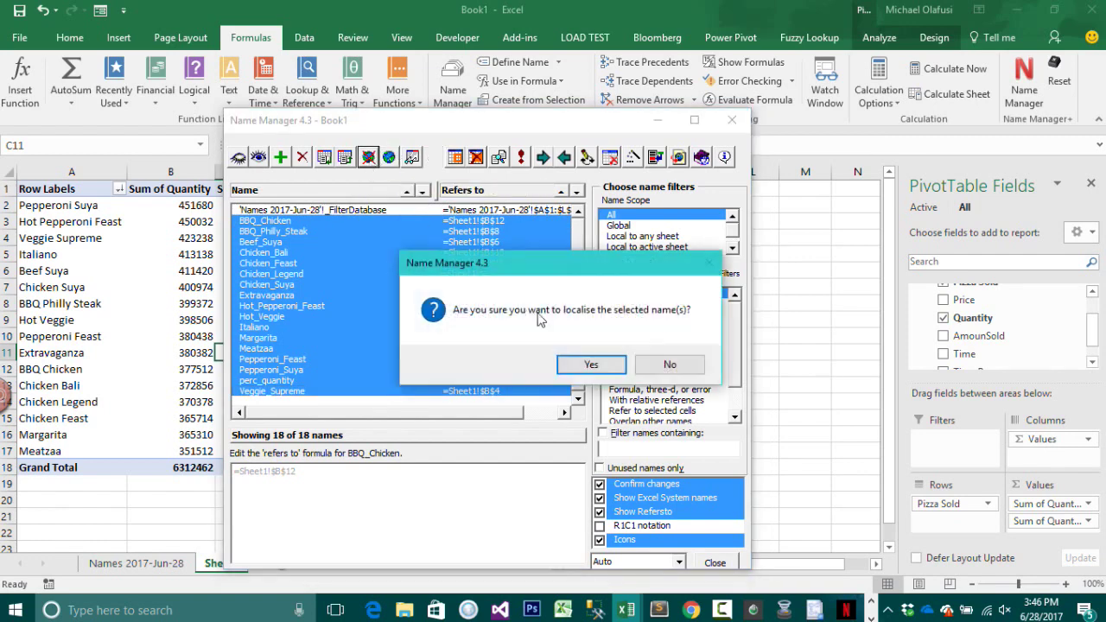
{"action": "left_click", "coordinate": [595, 366]}
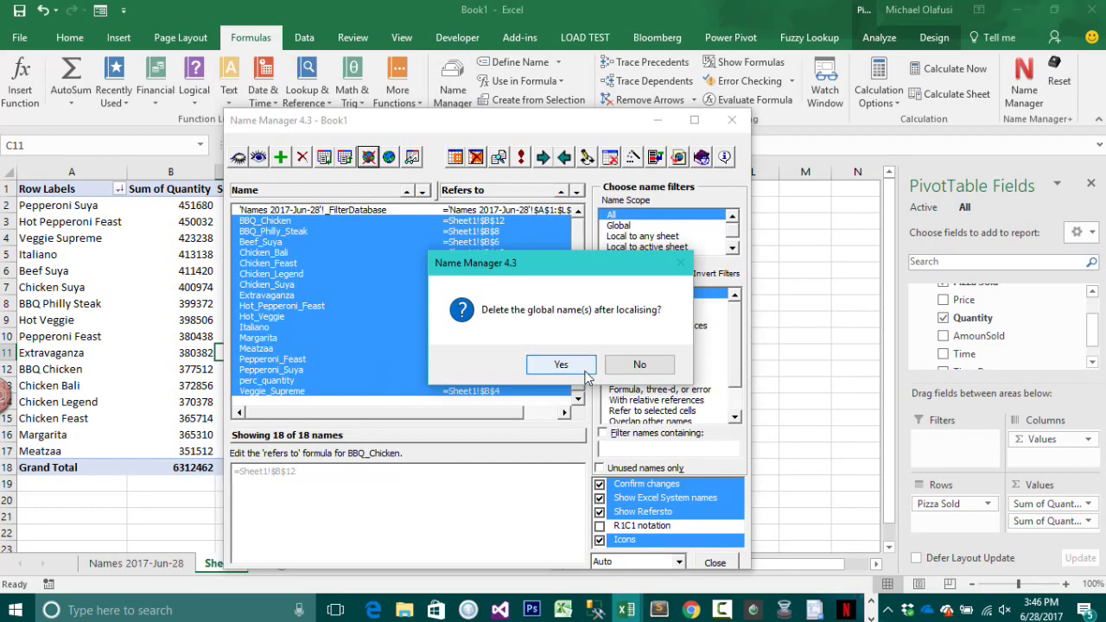
{"action": "left_click", "coordinate": [584, 374]}
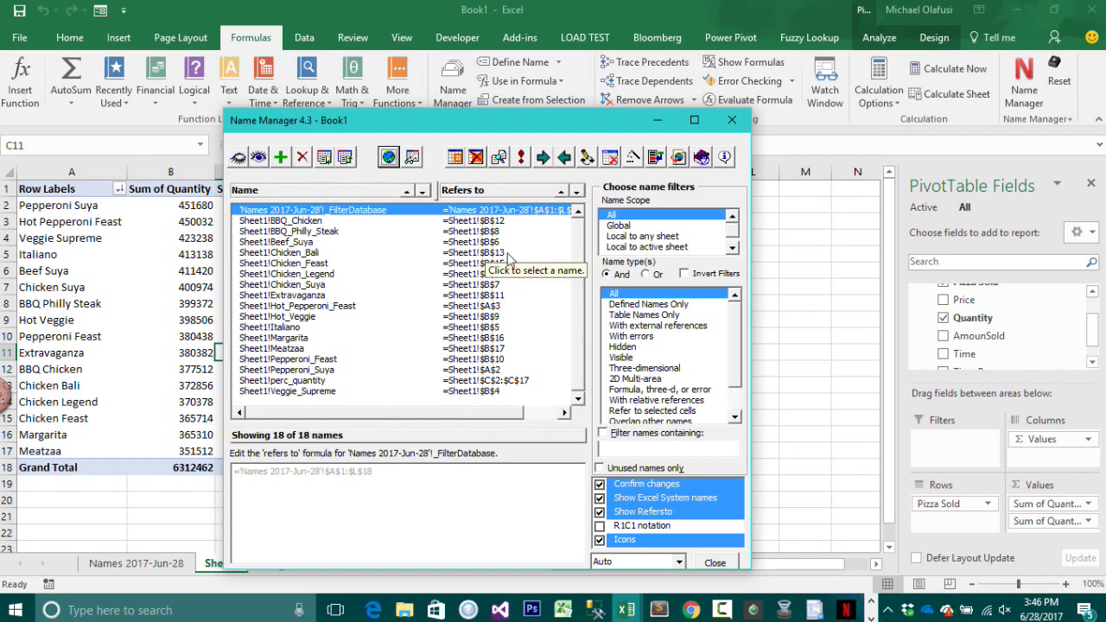
{"action": "left_click", "coordinate": [733, 121]}
- Verify the new Sheet1 scopes in the built-in Name Manager, then select cell C6
{"action": "left_click", "coordinate": [470, 87]}
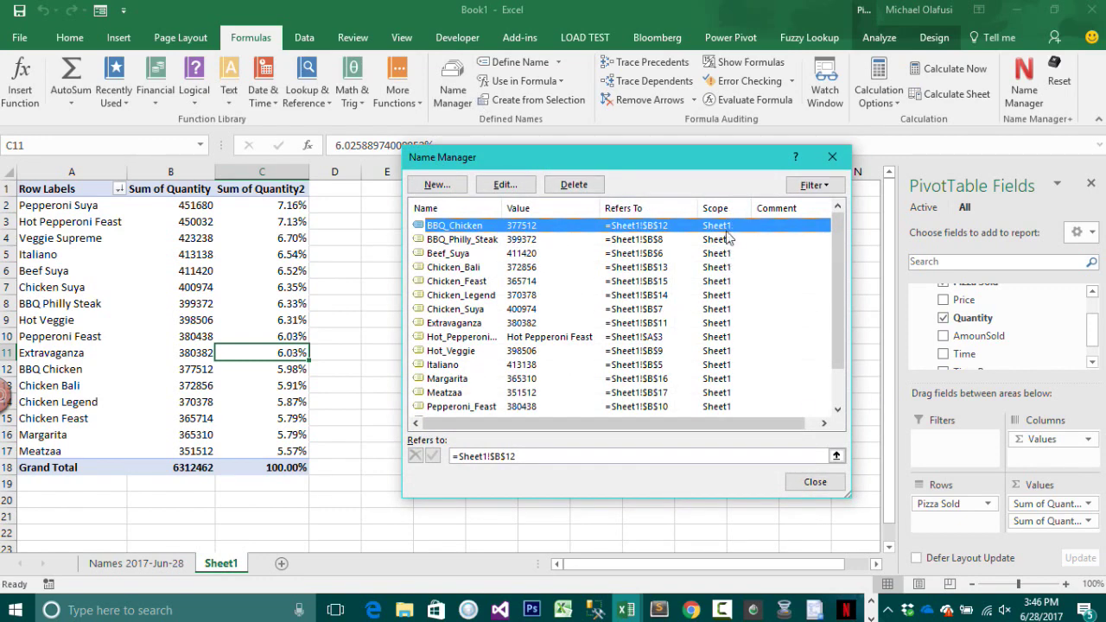
{"action": "left_click", "coordinate": [832, 158]}
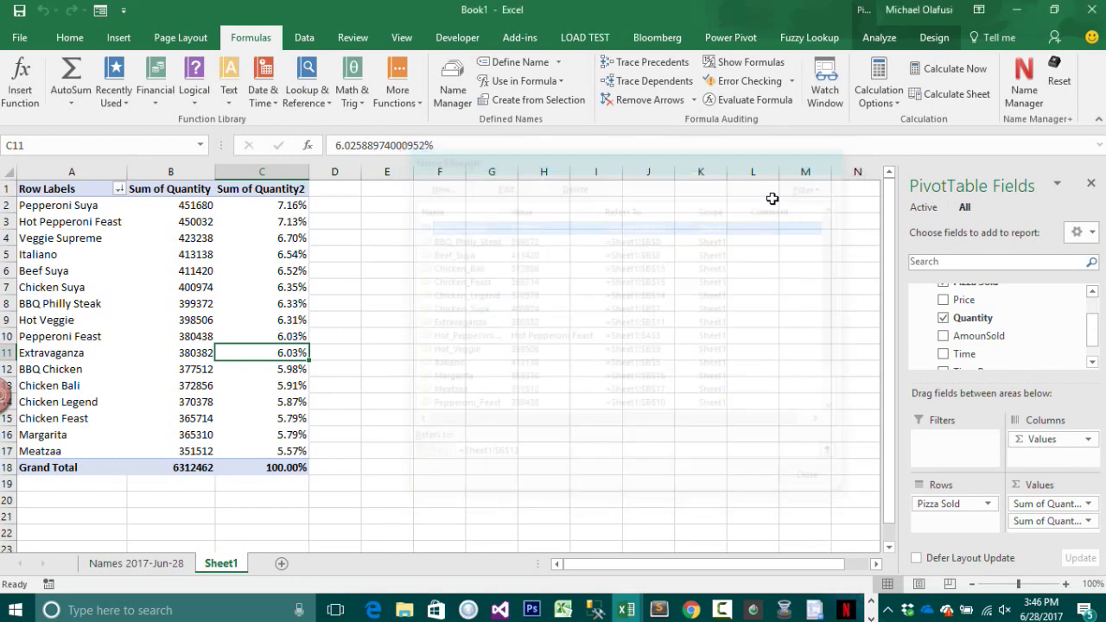
{"action": "left_click", "coordinate": [293, 271]}
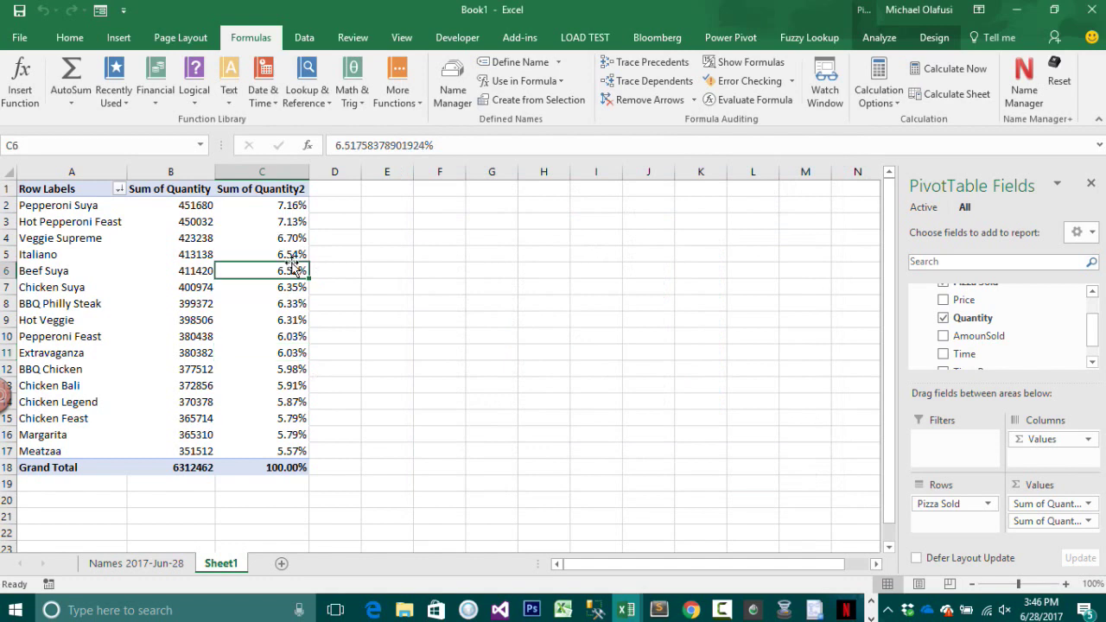
- Name cell C6 'new_name' and check its reference and workbook scope in Name Manager
{"action": "left_click", "coordinate": [114, 150]}
{"action": "type", "text": "new_name"}
{"action": "key", "text": "Return"}
{"action": "left_click", "coordinate": [451, 87]}
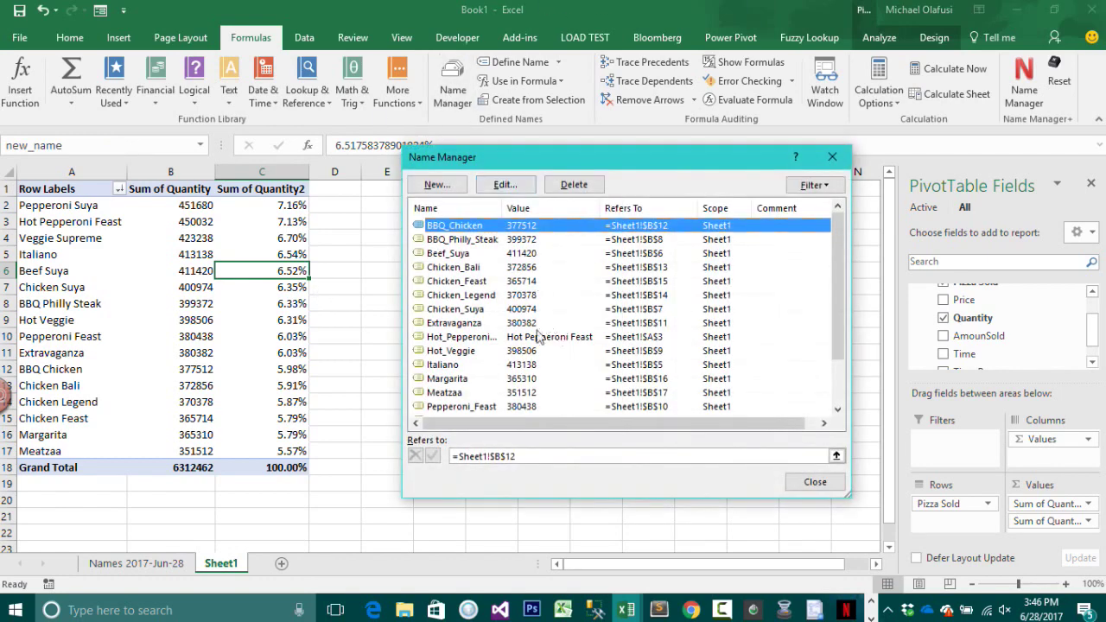
{"action": "scroll", "coordinate": [501, 389], "scroll_direction": "down", "scroll_amount": 2}
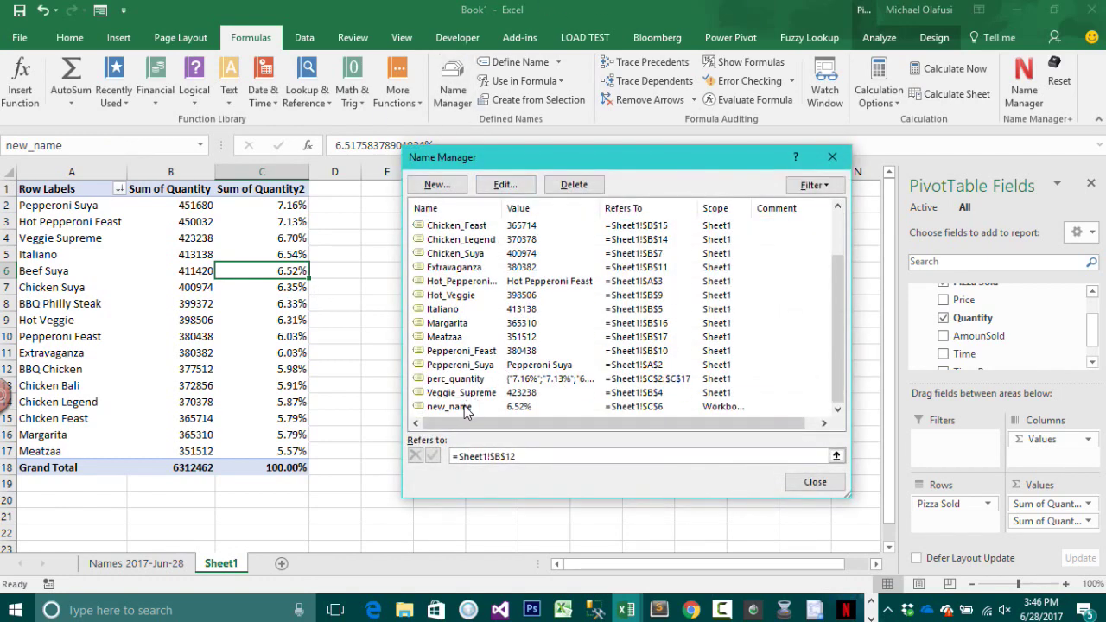
{"action": "left_click", "coordinate": [466, 407]}
{"action": "left_click_drag", "start_coordinate": [748, 208], "coordinate": [772, 208]}
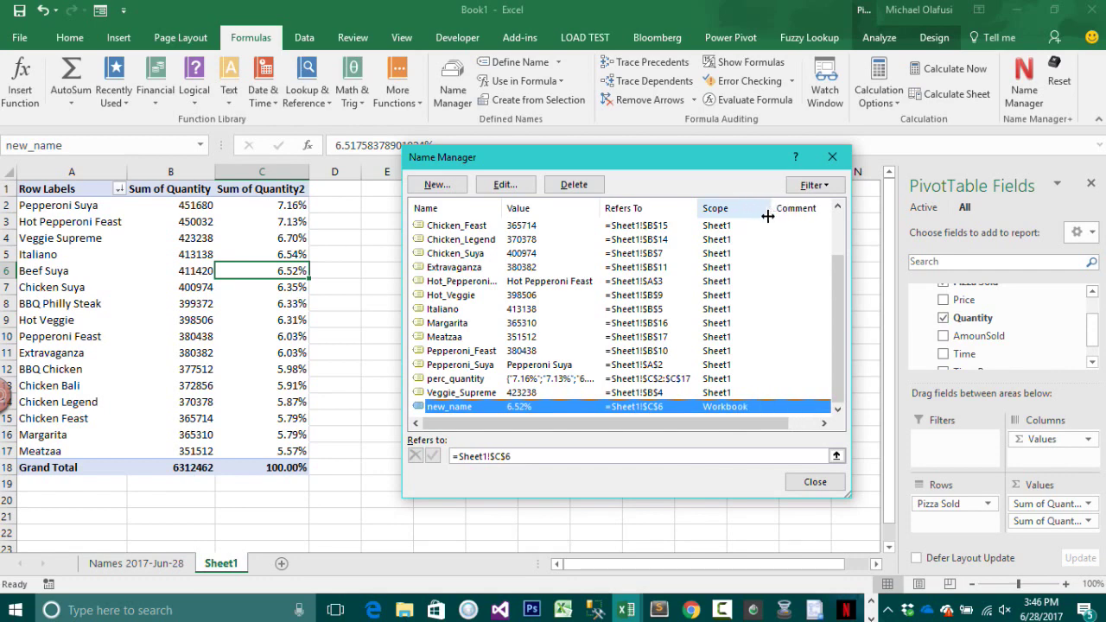
{"action": "left_click", "coordinate": [833, 156]}
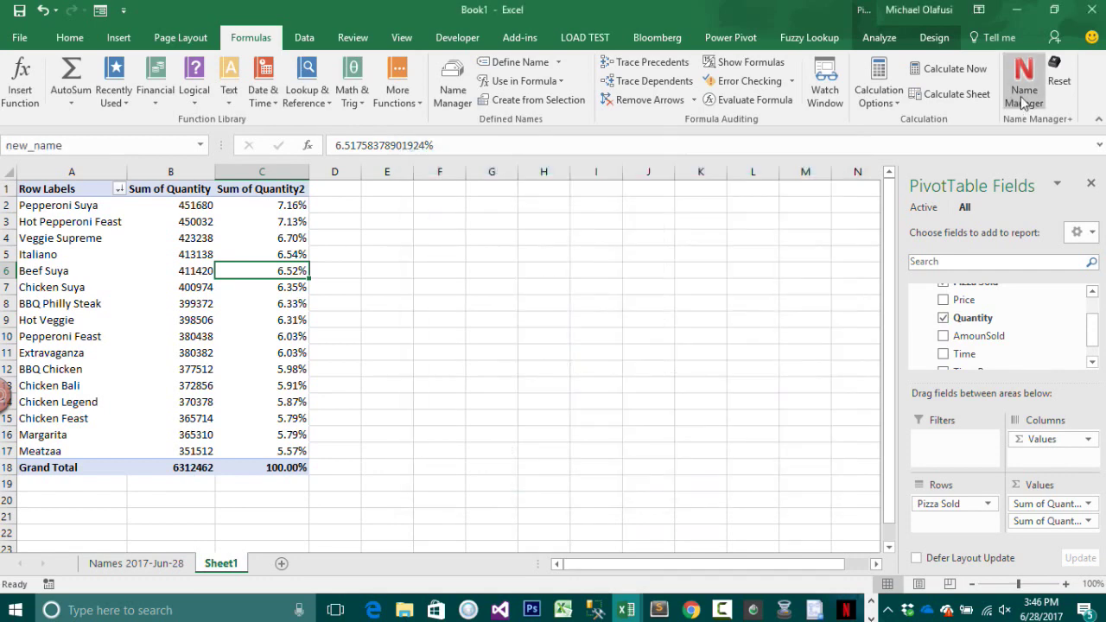
- Convert new_name to a local name with Name Manager 4.3, deleting the global version
{"action": "left_click", "coordinate": [1025, 82]}
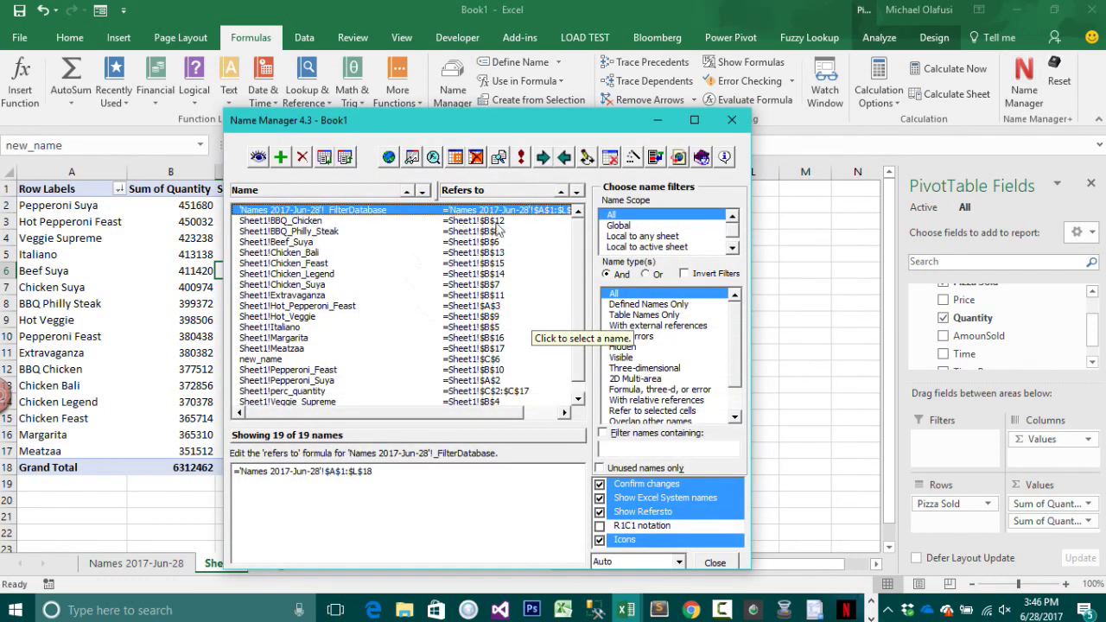
{"action": "left_click", "coordinate": [278, 361]}
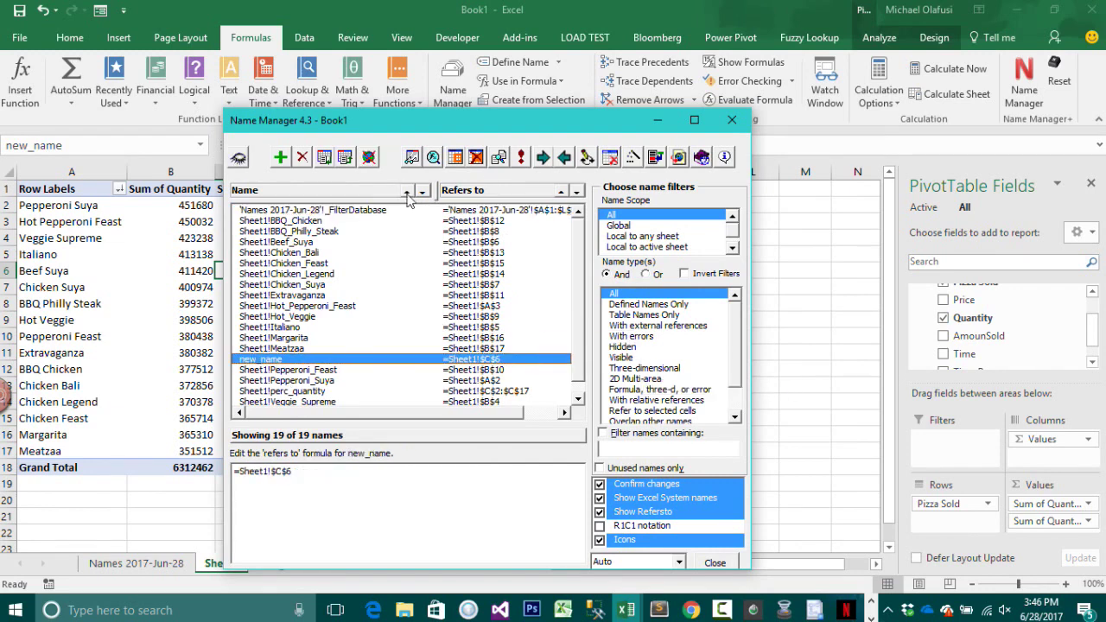
{"action": "left_click", "coordinate": [369, 158]}
{"action": "left_click", "coordinate": [571, 367]}
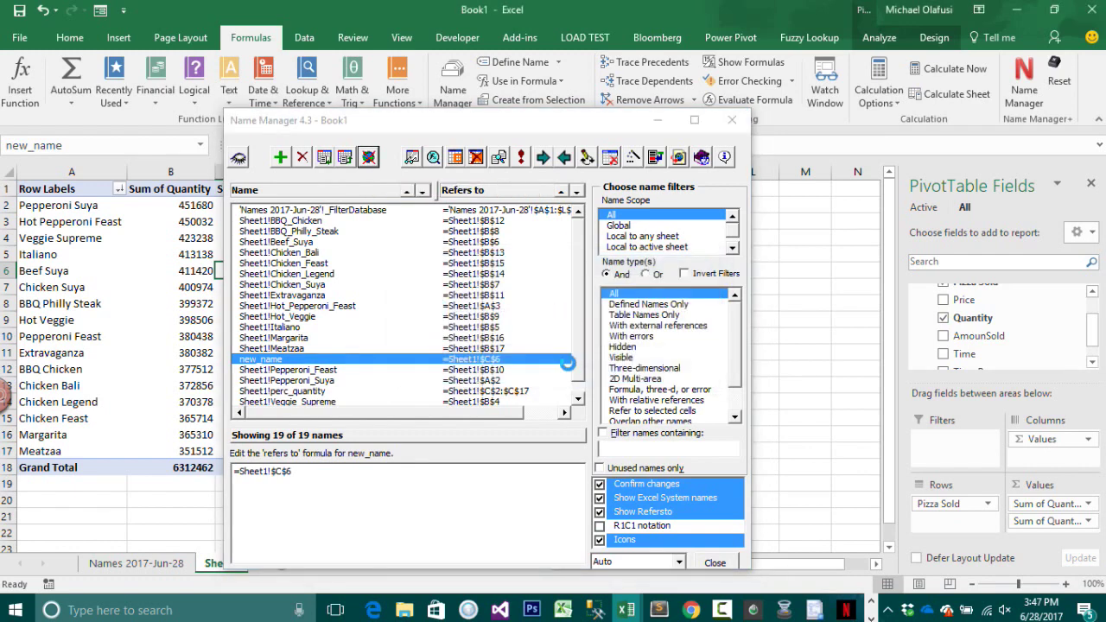
{"action": "left_click", "coordinate": [561, 364]}
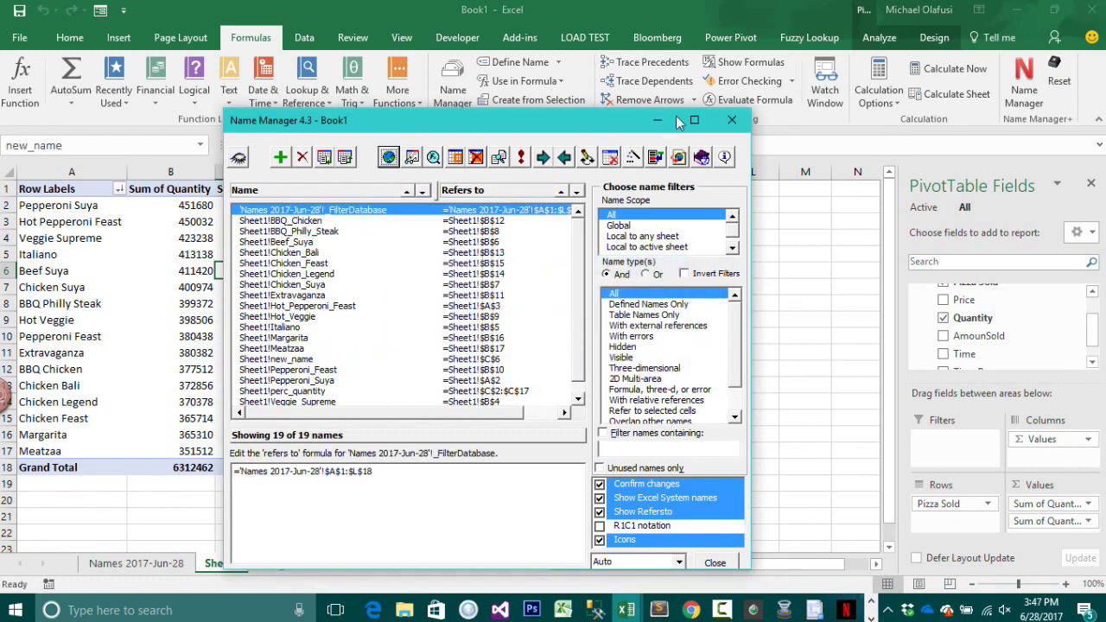
{"action": "left_click", "coordinate": [733, 120]}
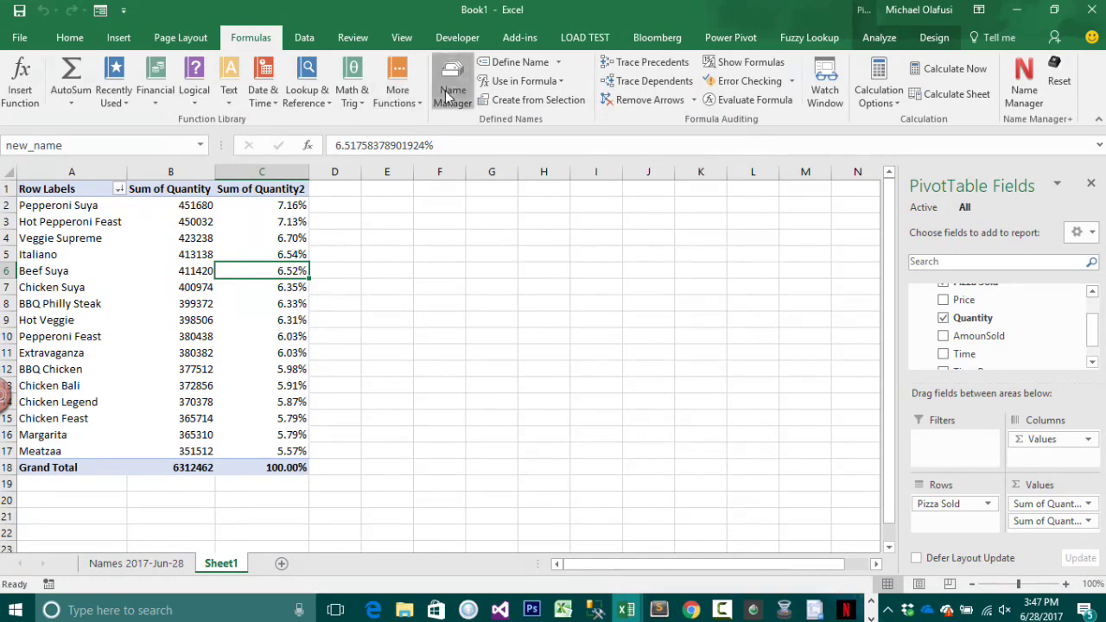
- Confirm new_name's Sheet1 scope in the built-in Name Manager, then move over to the browser
{"action": "left_click", "coordinate": [447, 95]}
{"action": "left_click", "coordinate": [452, 408]}
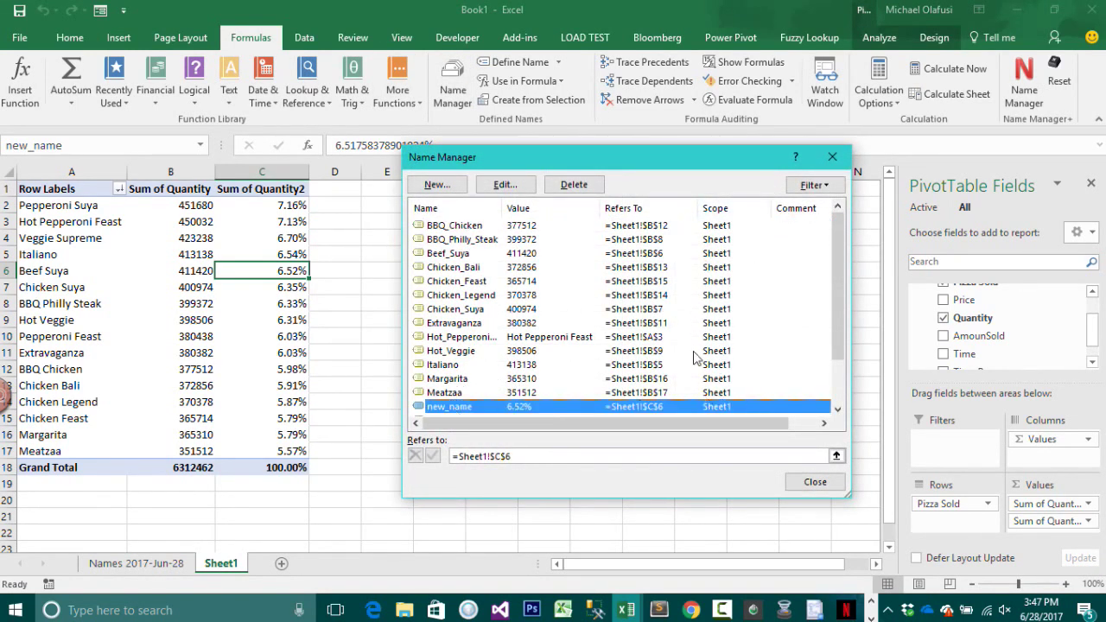
{"action": "left_click", "coordinate": [832, 156]}
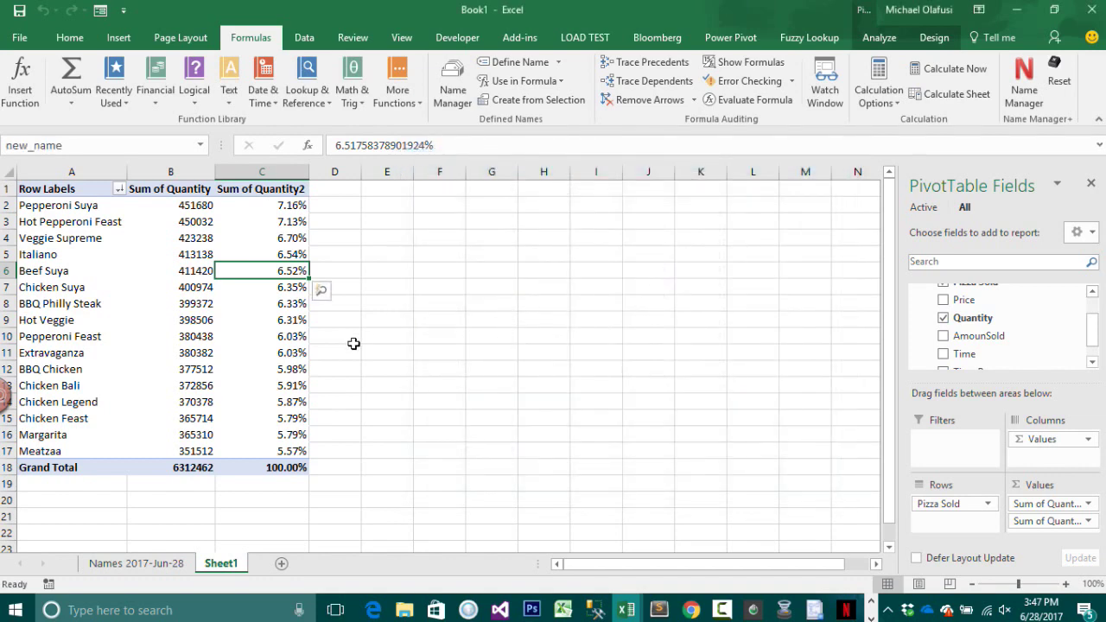
{"action": "left_click", "coordinate": [1024, 87]}
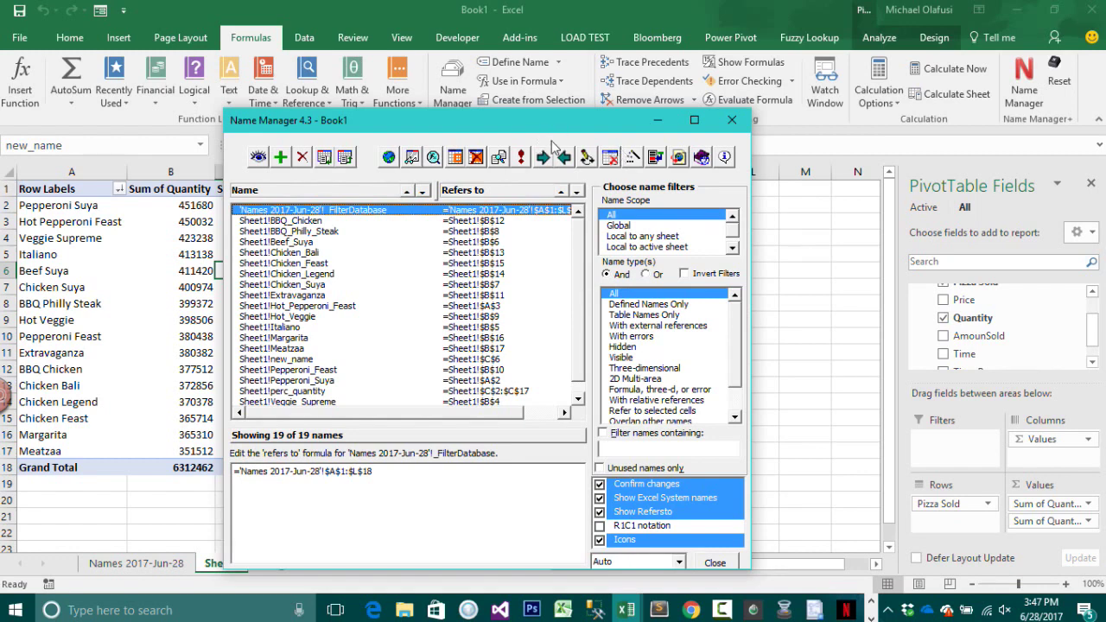
{"action": "left_click", "coordinate": [658, 123]}
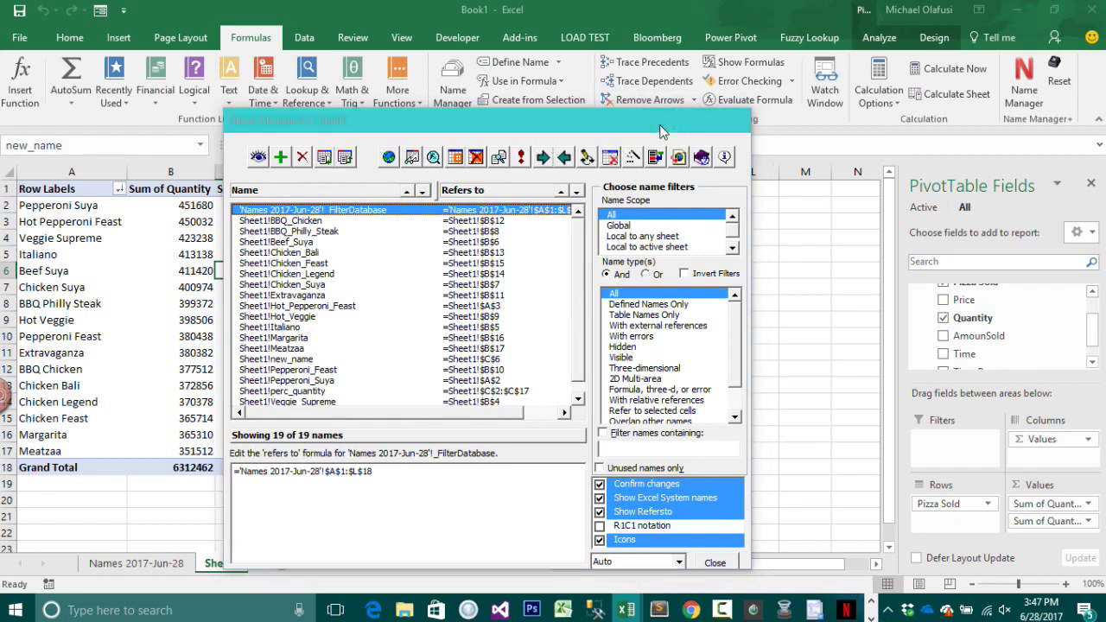
{"action": "left_click", "coordinate": [373, 610]}
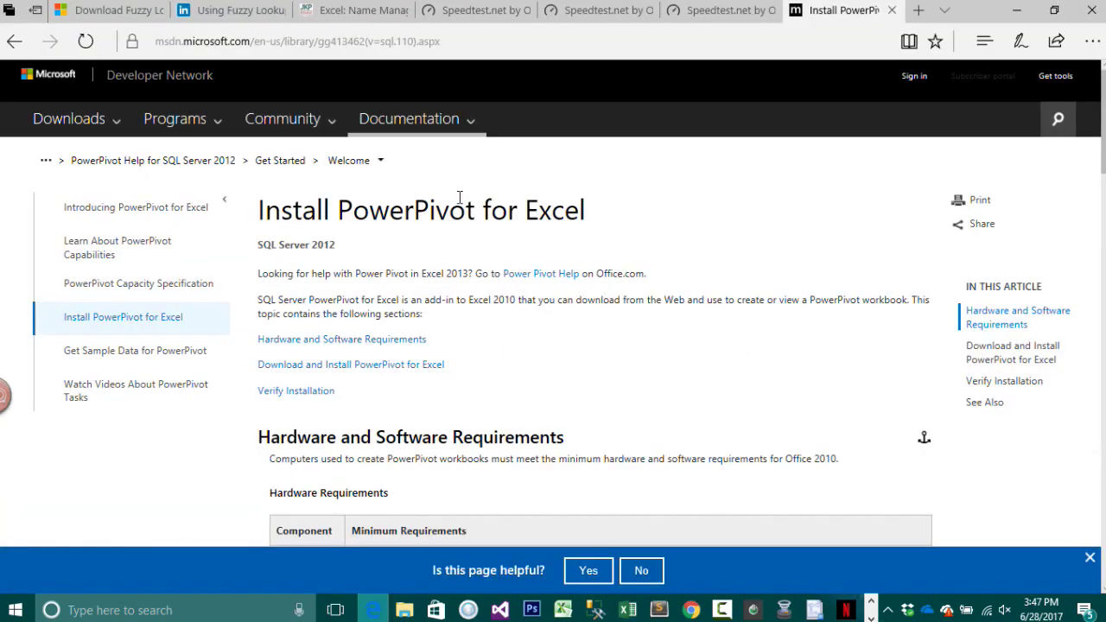
- Show the 'Excel: Name Manager' JKP page, scroll through it, and select its URL
{"action": "left_click", "coordinate": [350, 10]}
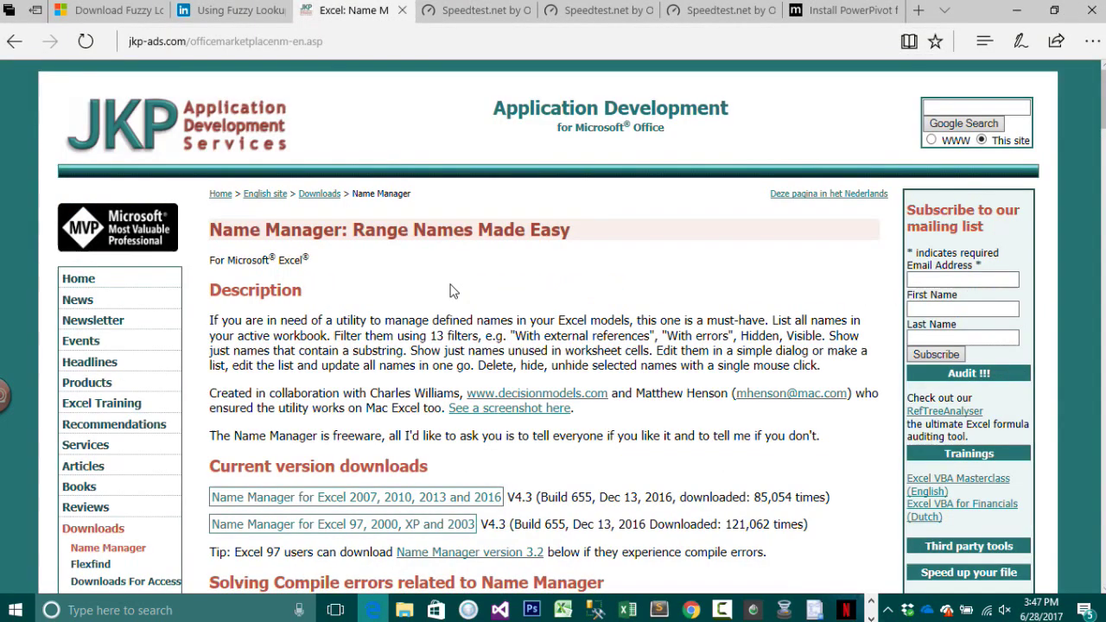
{"action": "triple_click", "coordinate": [432, 230]}
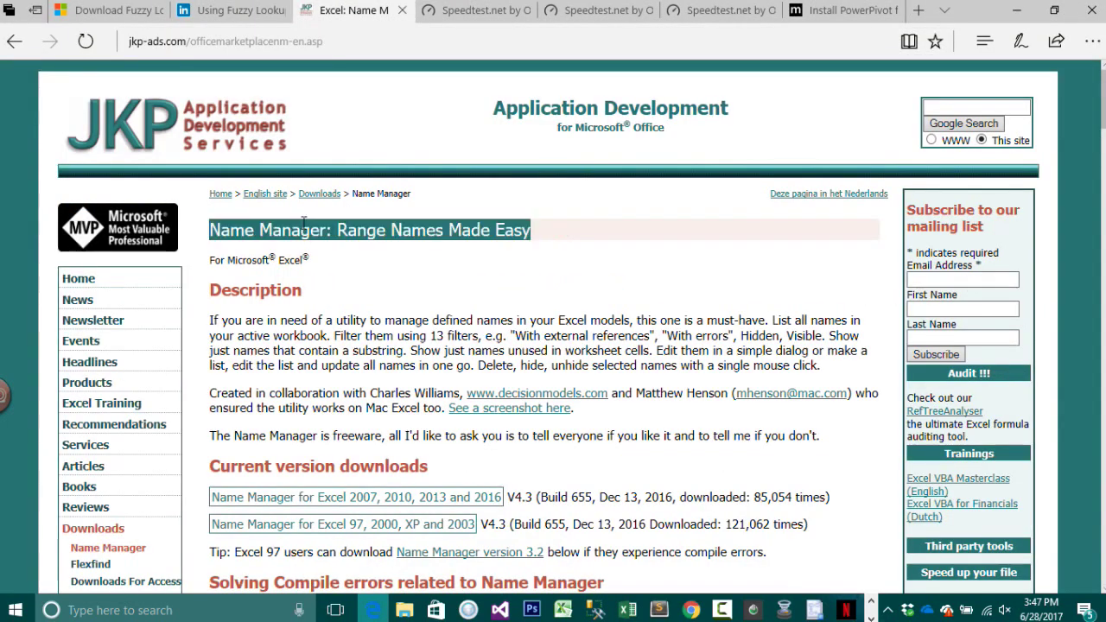
{"action": "left_click", "coordinate": [414, 186]}
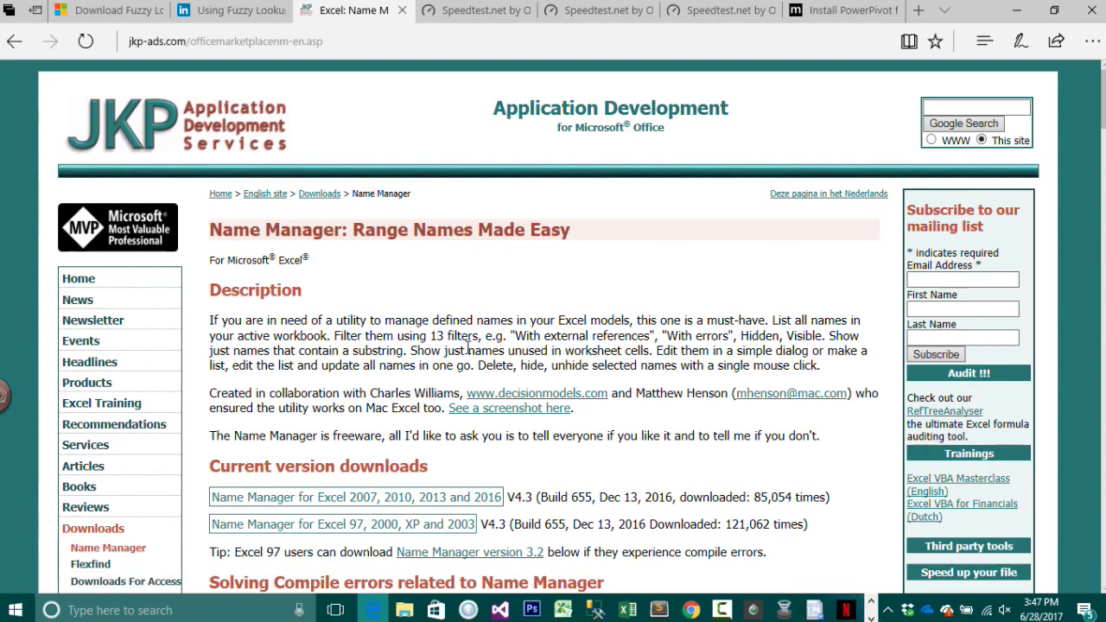
{"action": "scroll", "coordinate": [516, 333], "scroll_direction": "down", "scroll_amount": 15}
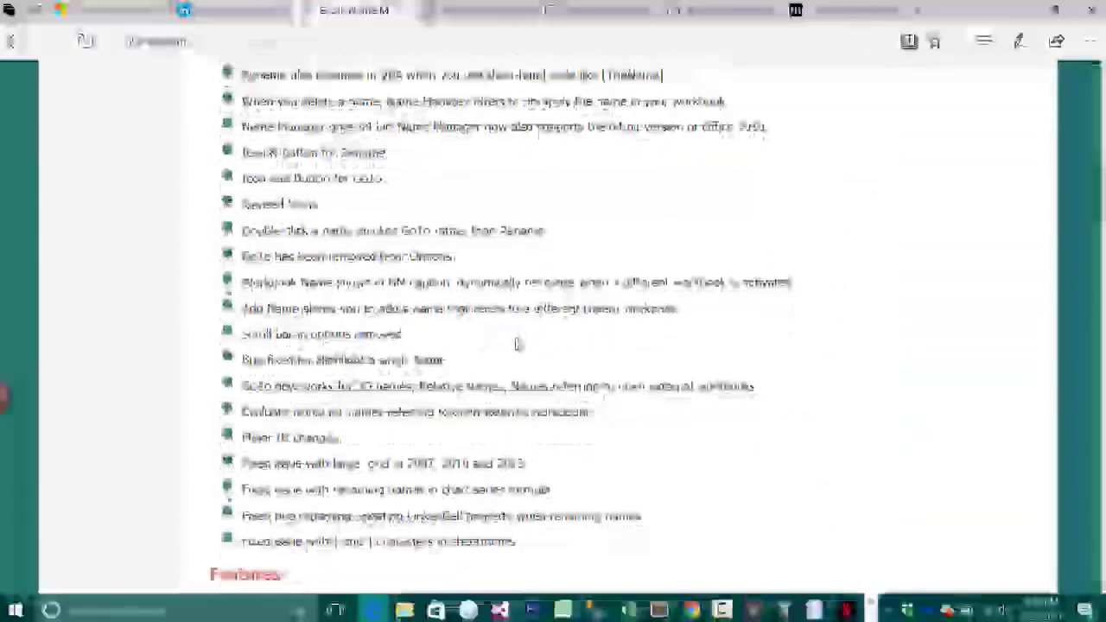
{"action": "scroll", "coordinate": [180, 303], "scroll_direction": "up", "scroll_amount": 20}
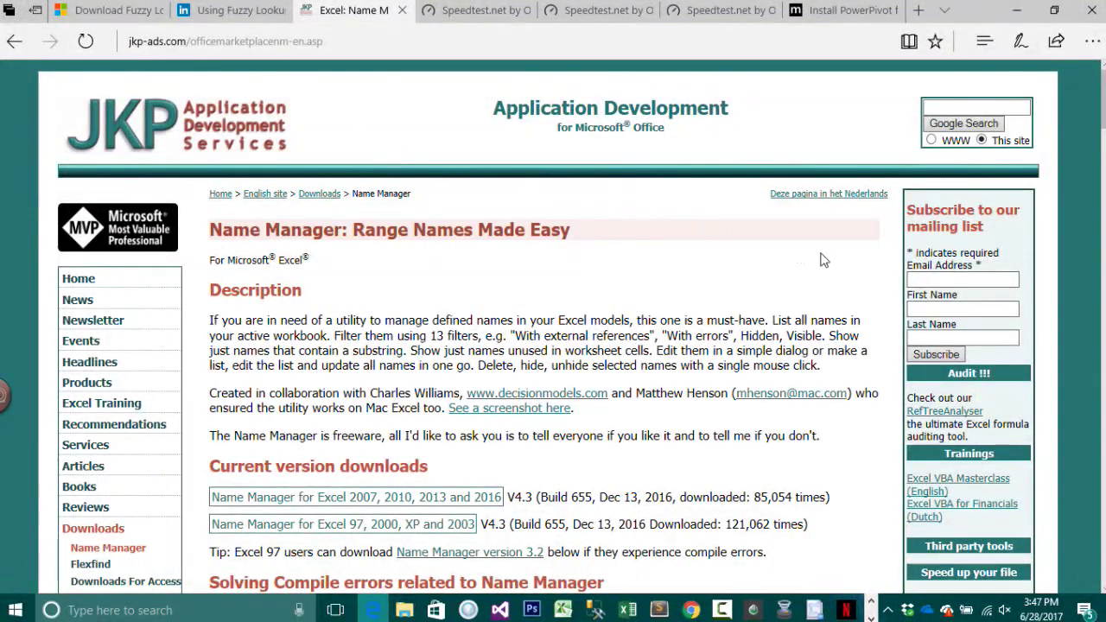
{"action": "left_click", "coordinate": [254, 38]}
{"action": "key", "text": "ctrl+c"}
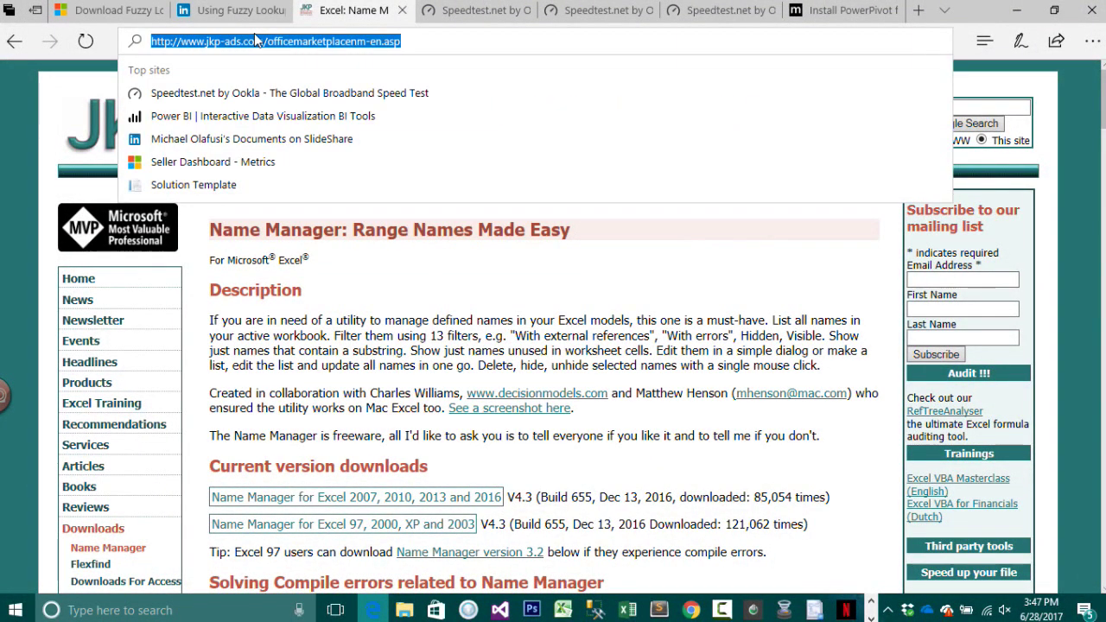
{"action": "left_click", "coordinate": [520, 287]}
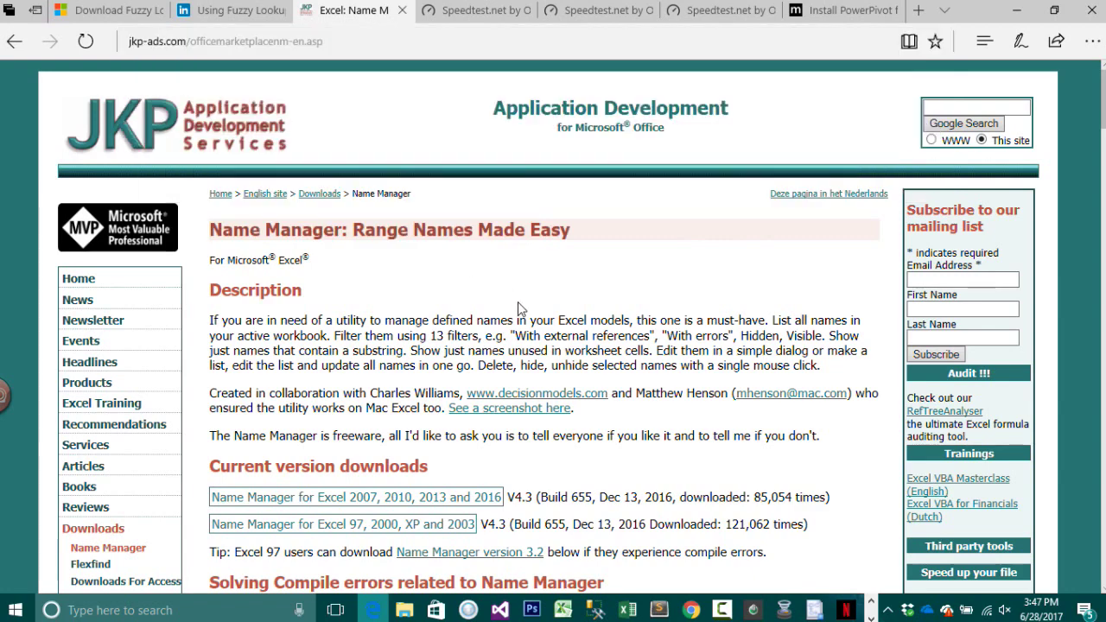
{"action": "left_click", "coordinate": [691, 610]}
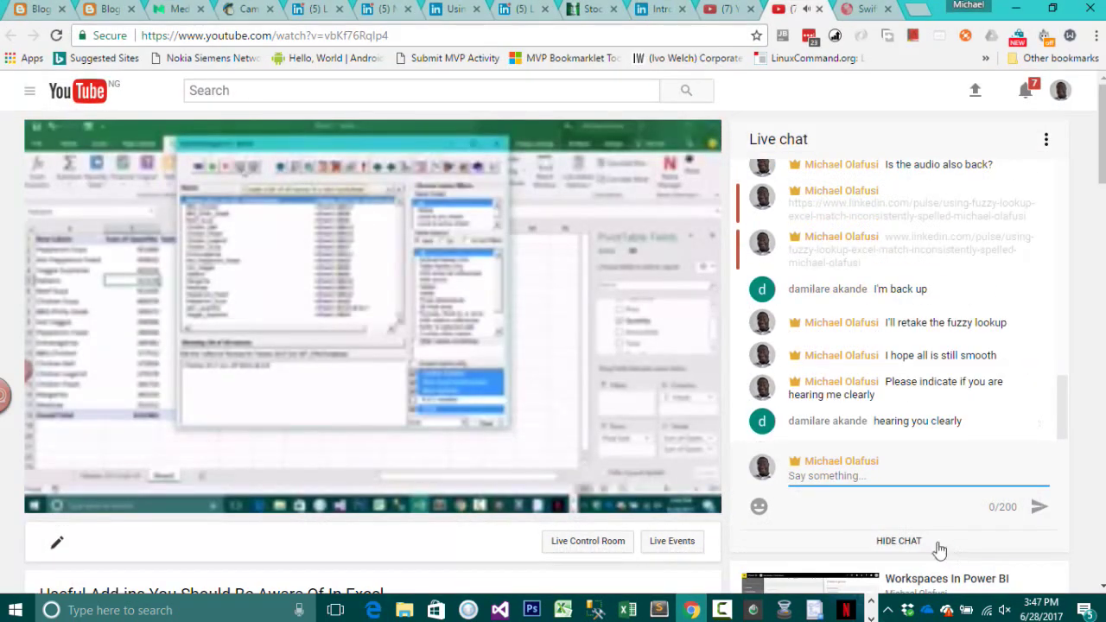
- Post the JKP link in live chat followed by 'for the name manager add-in'
{"action": "key", "text": "ctrl+v"}
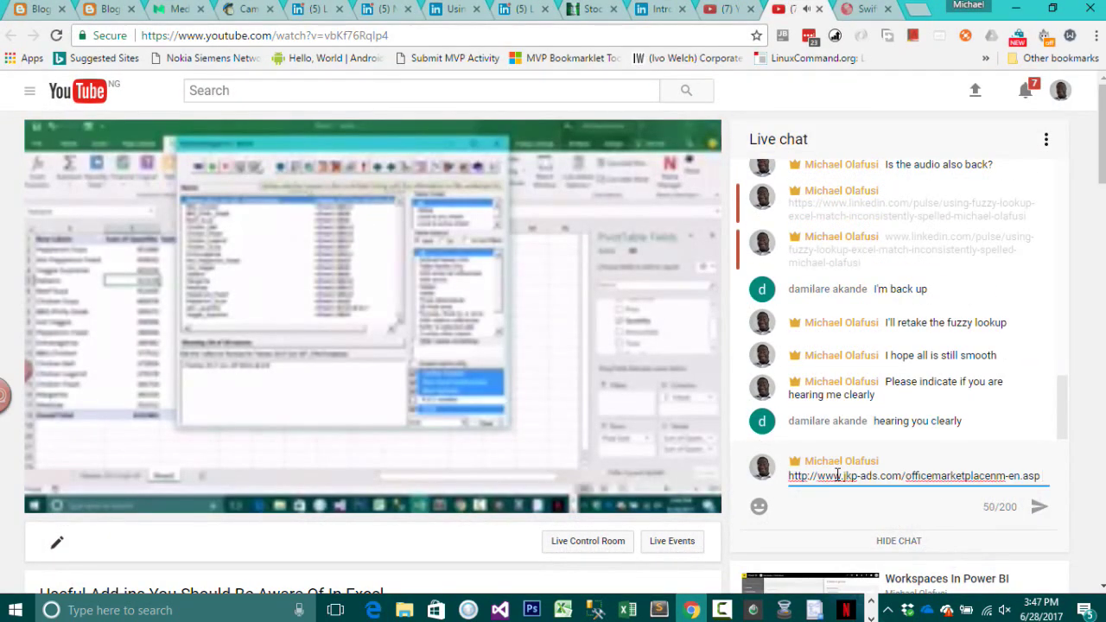
{"action": "type", "text": "for the name"}
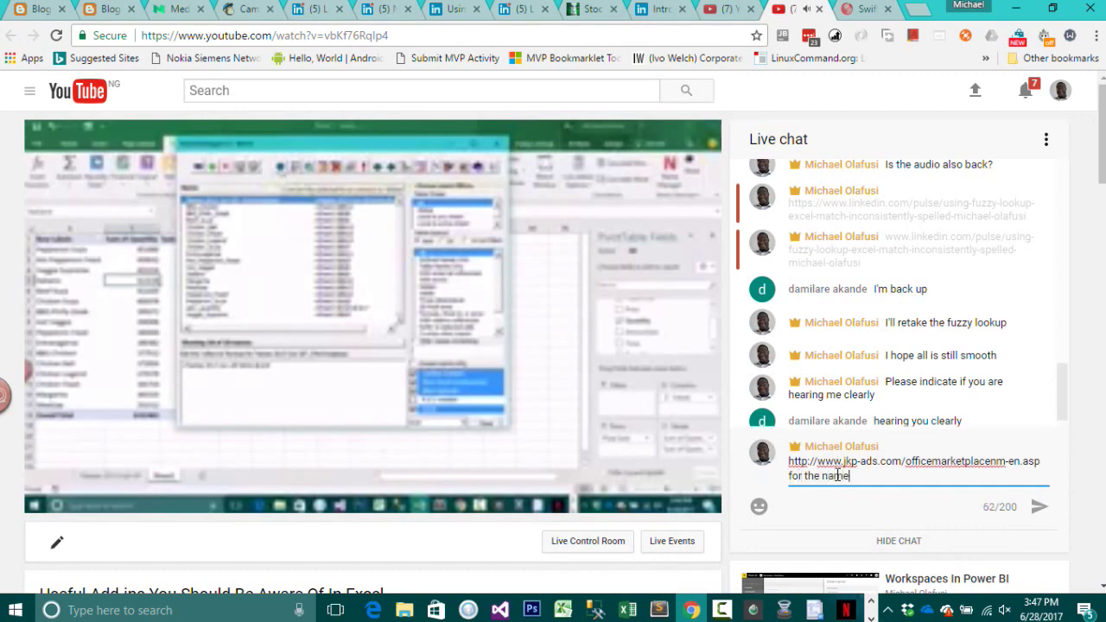
{"action": "type", "text": " manager "}
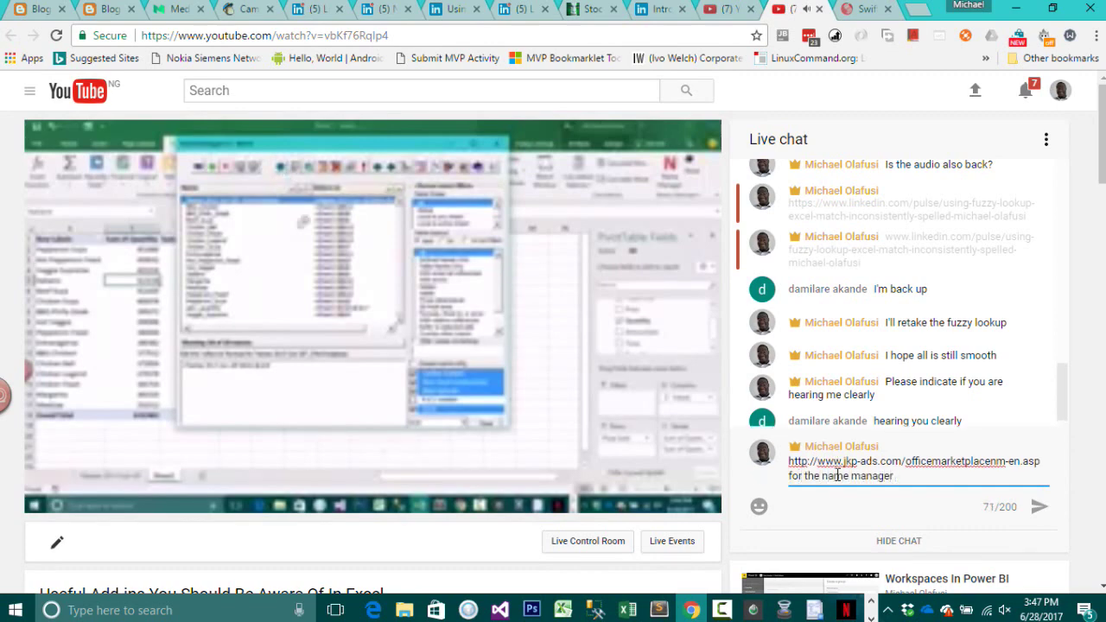
{"action": "type", "text": "add-in"}
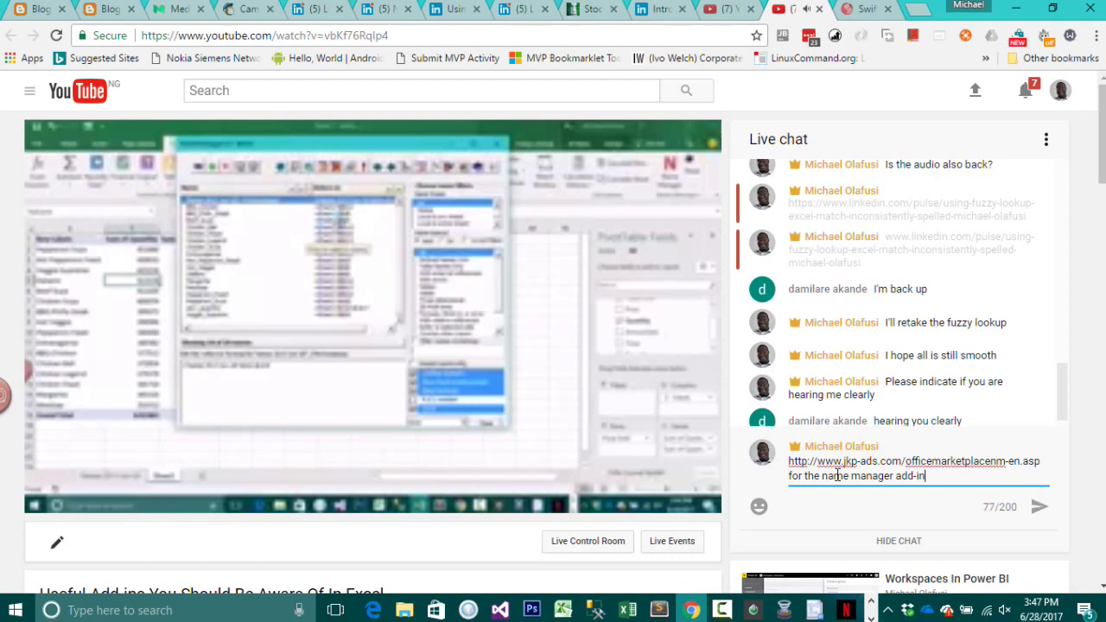
{"action": "key", "text": "Return"}
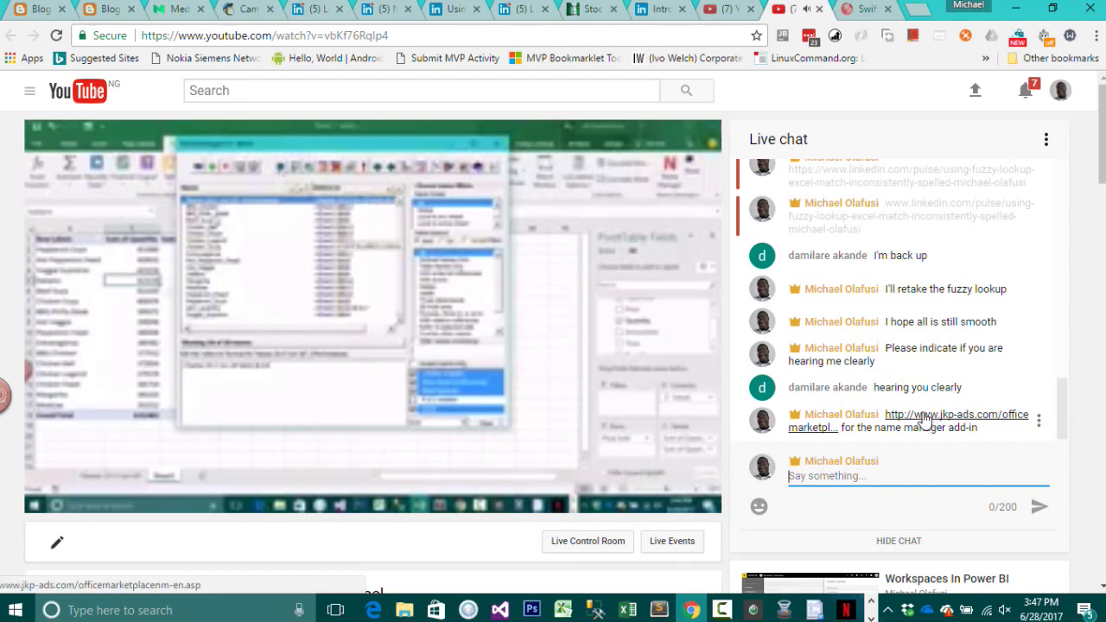
{"action": "left_click", "coordinate": [879, 221]}
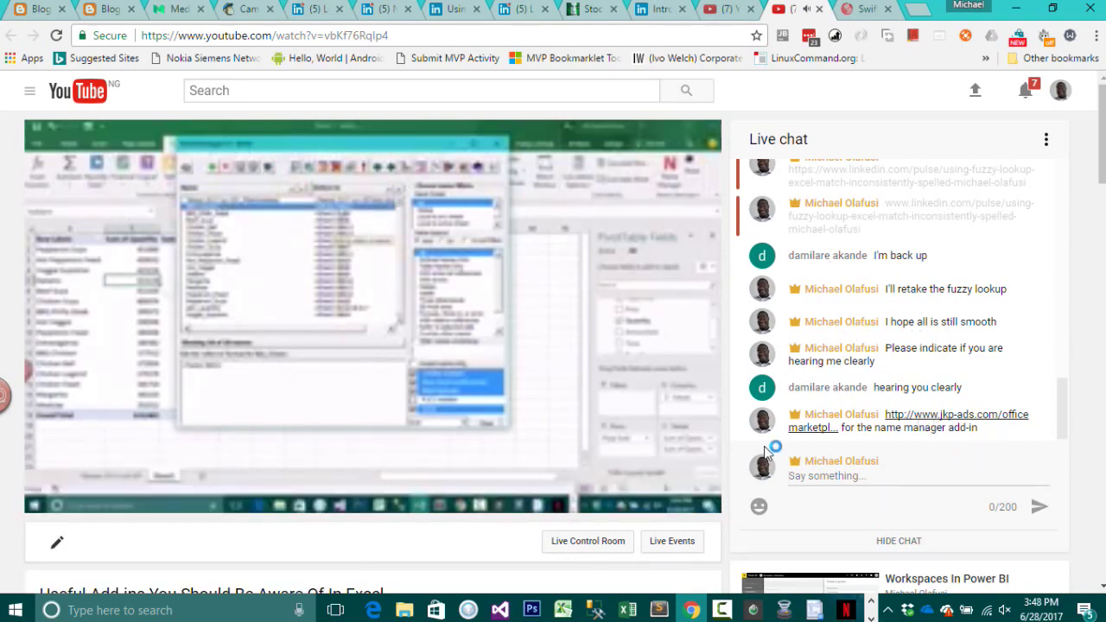
{"action": "key", "text": "alt+Tab"}
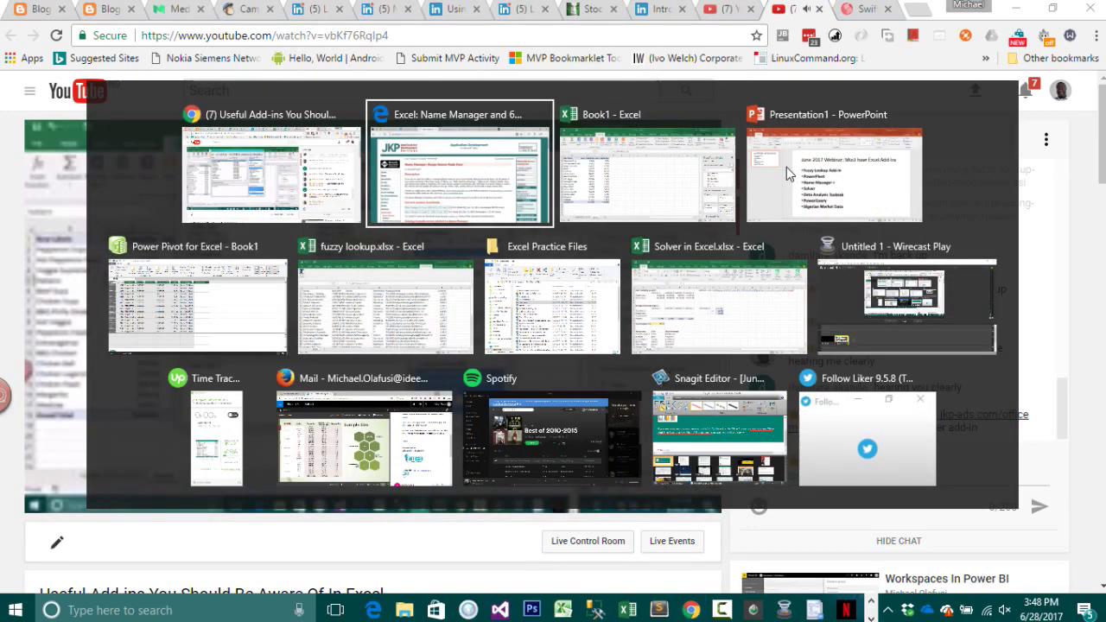
- Highlight 'Solver' on the PowerPoint agenda slide, then bring up the Solver in Excel workbook
{"action": "key", "text": "alt+Tab"}
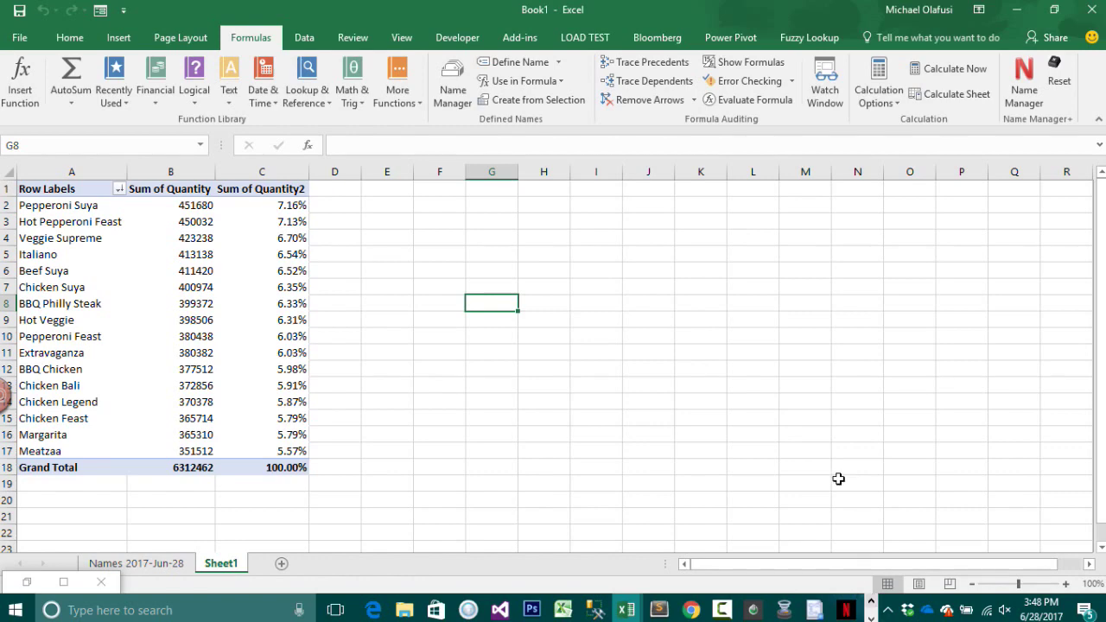
{"action": "key", "text": "alt+Tab"}
{"action": "key", "text": "alt+Tab"}
{"action": "key", "text": "alt+Tab"}
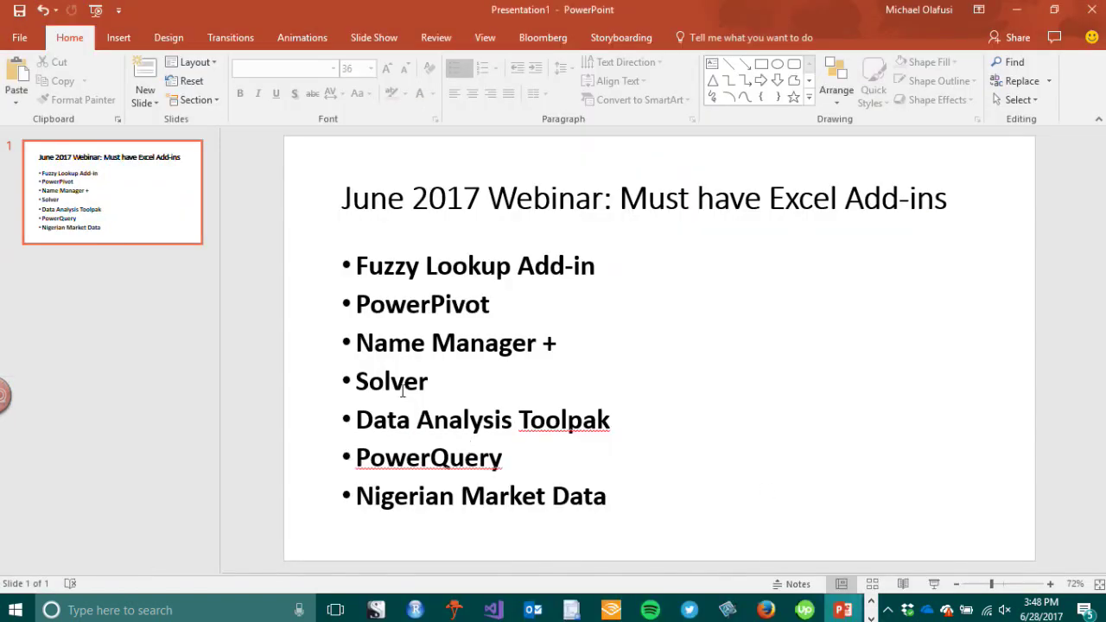
{"action": "double_click", "coordinate": [406, 381]}
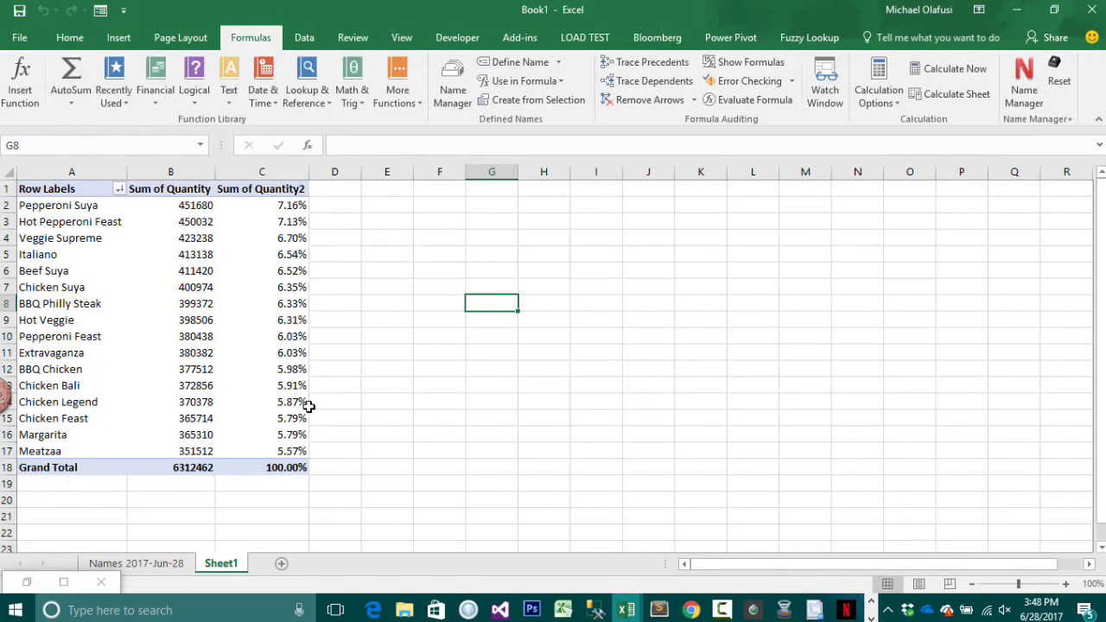
{"action": "left_click", "coordinate": [430, 369]}
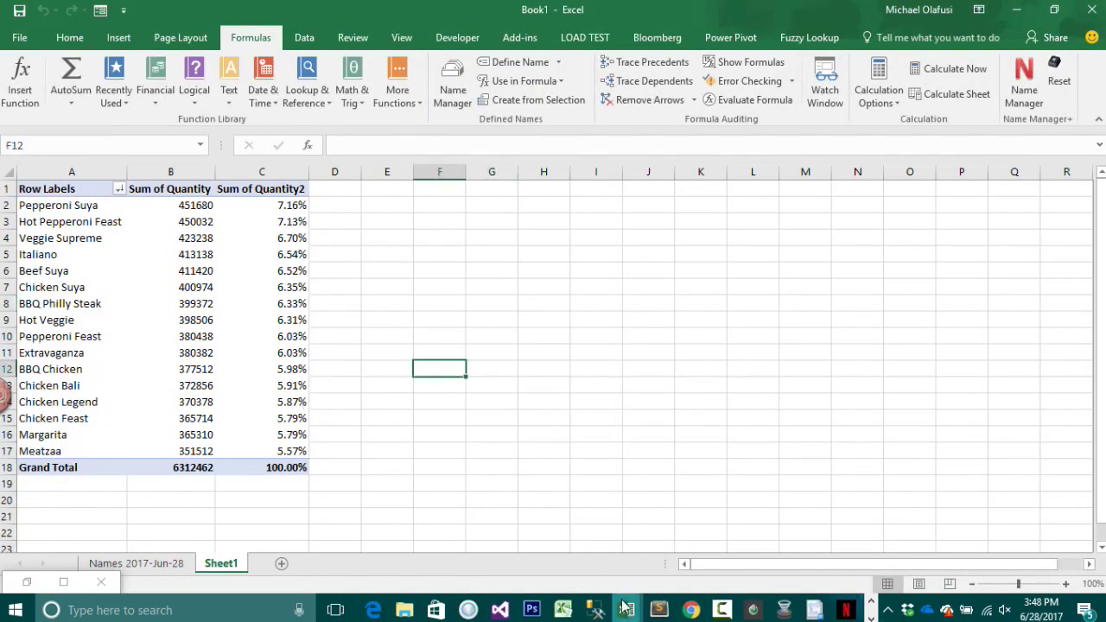
{"action": "mouse_move", "coordinate": [626, 607]}
{"action": "left_click", "coordinate": [432, 545]}
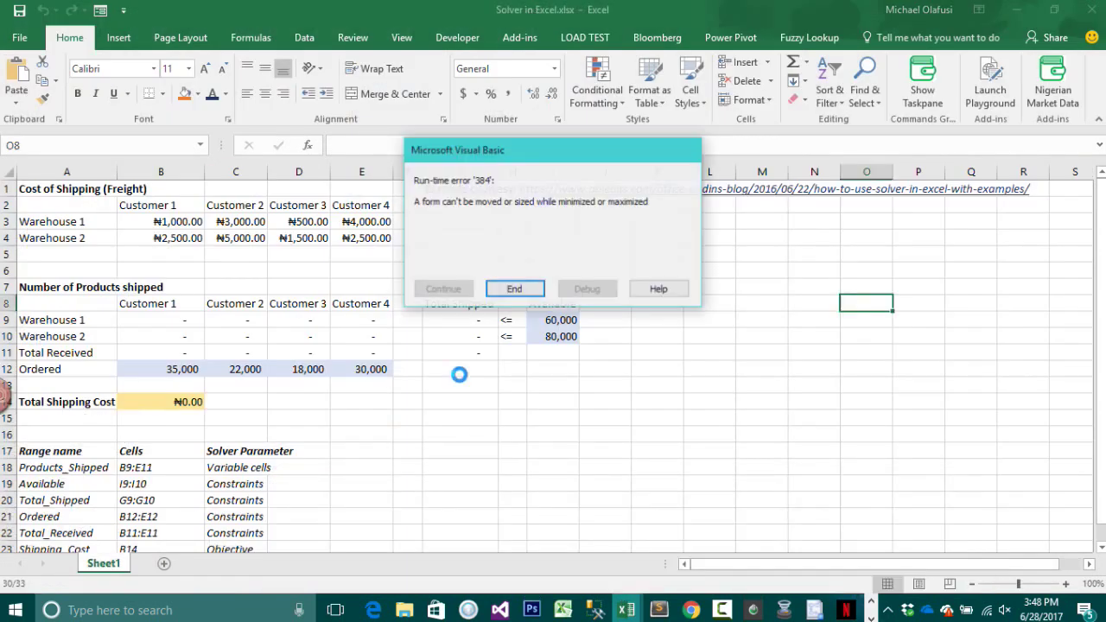
- Dismiss the run-time error 384 message and select cell F13
{"action": "left_click", "coordinate": [512, 289]}
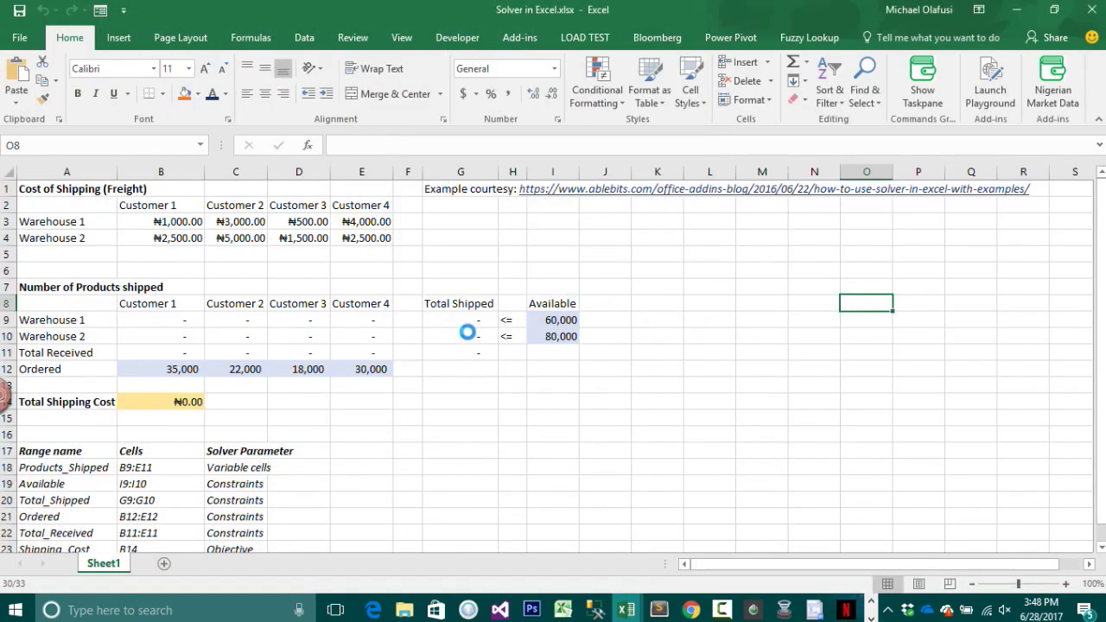
{"action": "left_click", "coordinate": [403, 387]}
{"action": "right_click", "coordinate": [401, 386]}
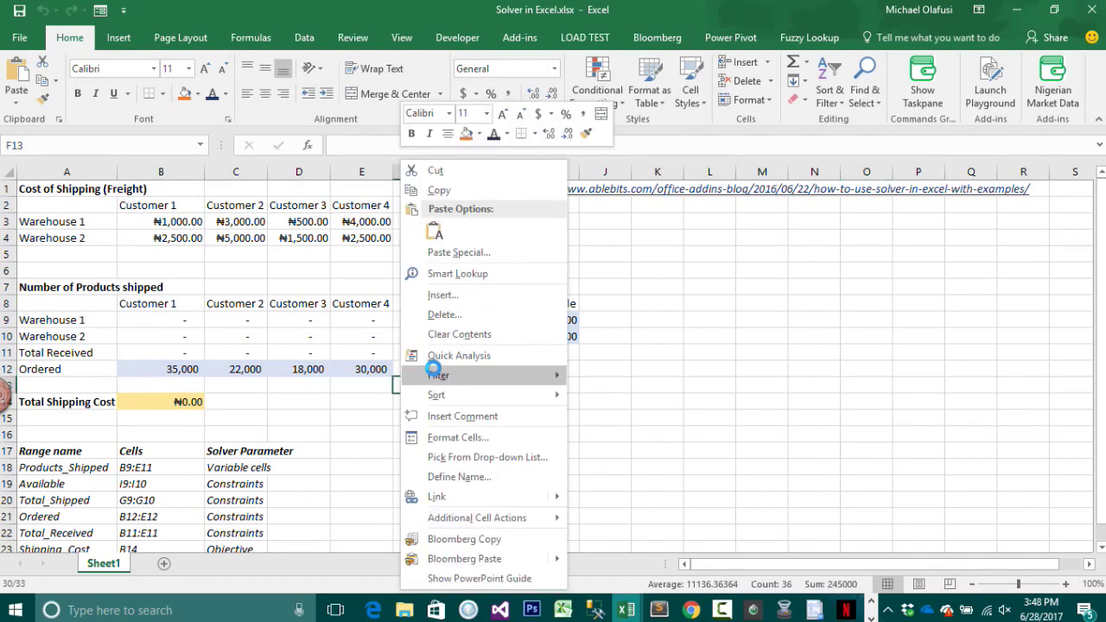
{"action": "key", "text": "Escape"}
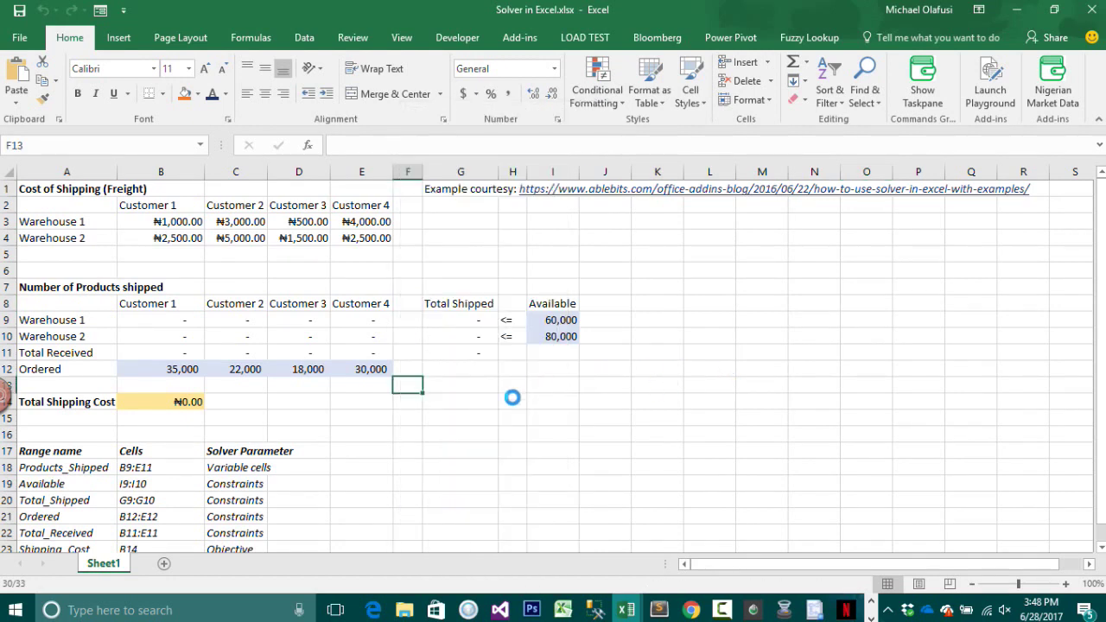
- Close the Power Pivot window without saving and view the recent workbooks list
{"action": "mouse_move", "coordinate": [626, 611]}
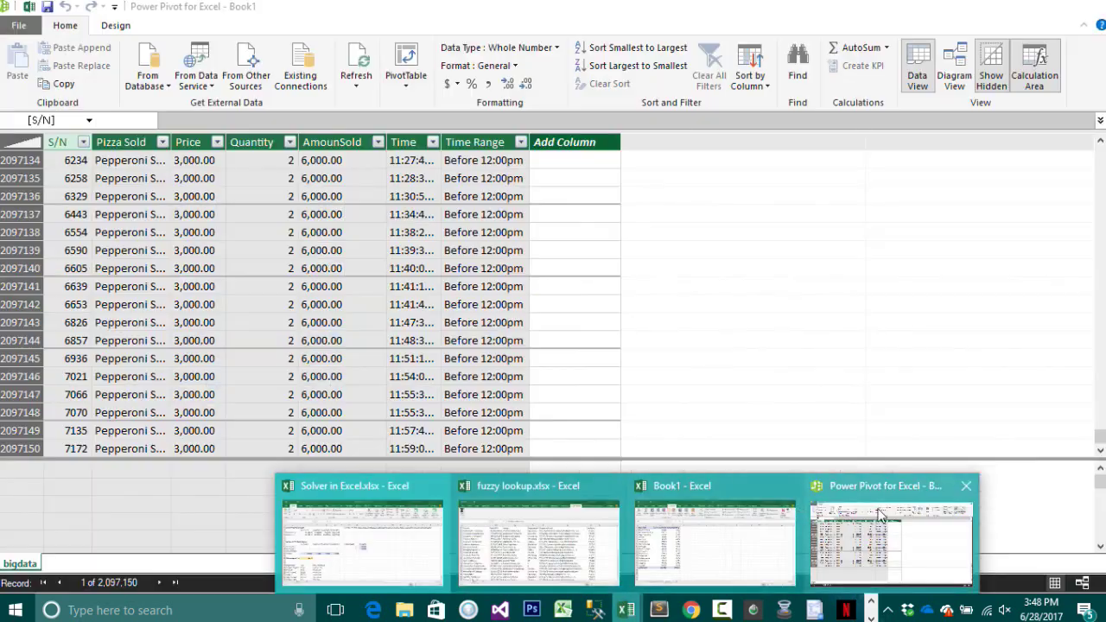
{"action": "left_click", "coordinate": [882, 516]}
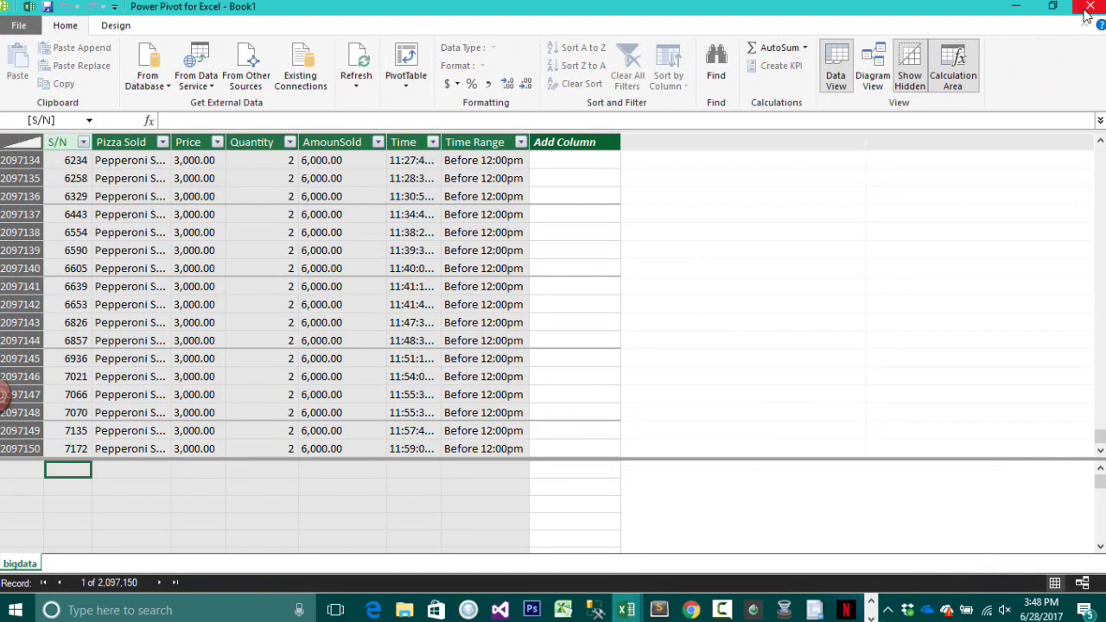
{"action": "left_click", "coordinate": [1088, 9]}
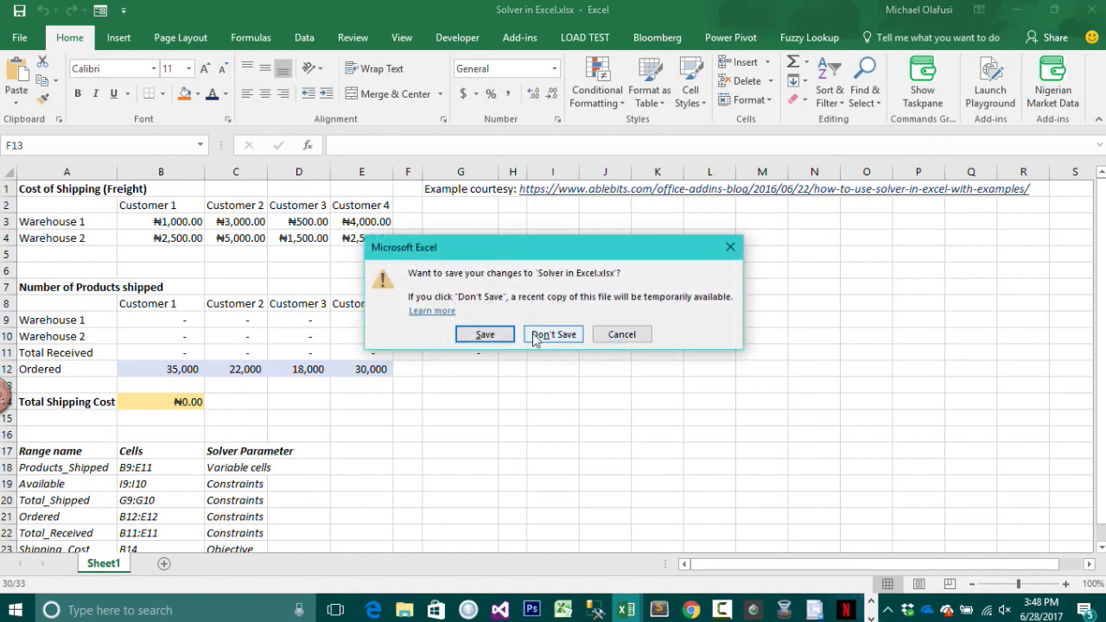
{"action": "left_click", "coordinate": [531, 335]}
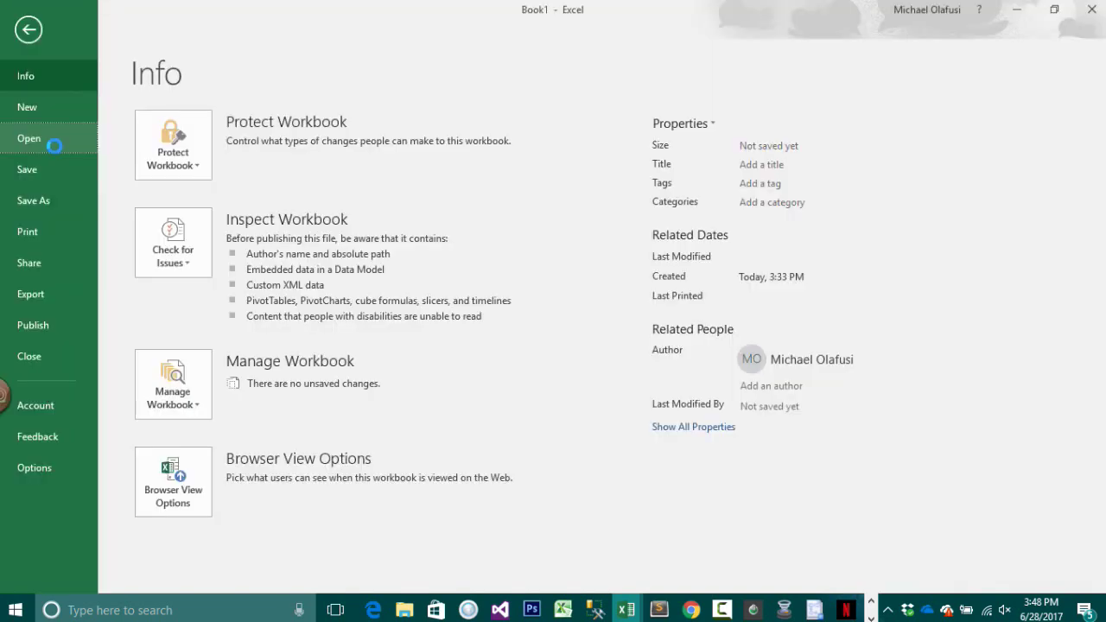
{"action": "left_click", "coordinate": [54, 145]}
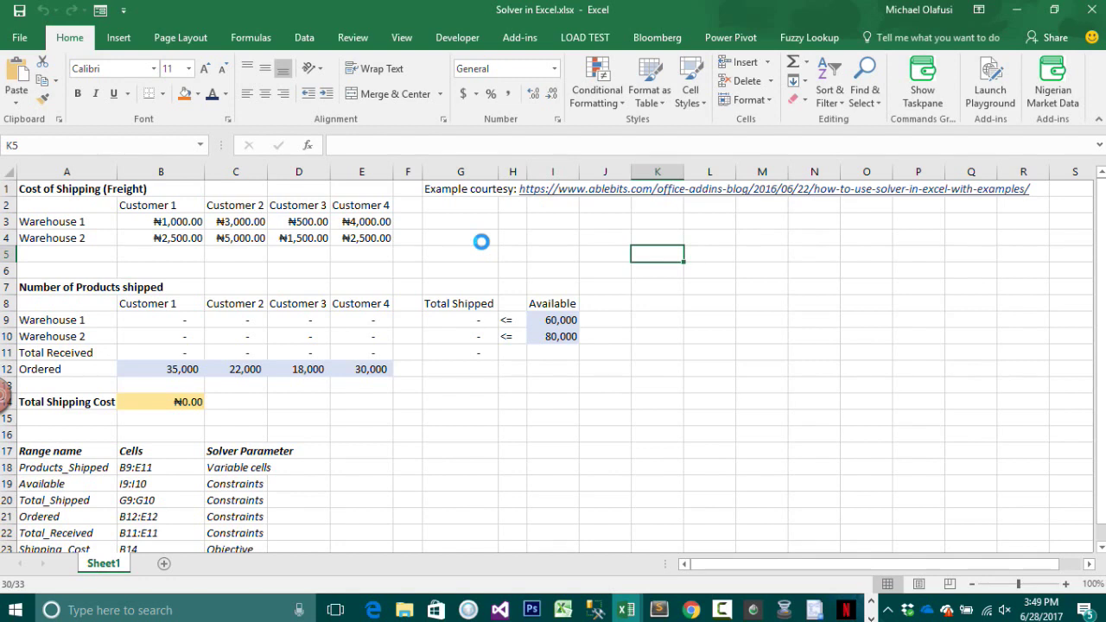
- Enter 'Linear Programming' in I4 and 'Optimization analysis' in I5 of the shipping sheet
{"action": "left_click", "coordinate": [533, 243]}
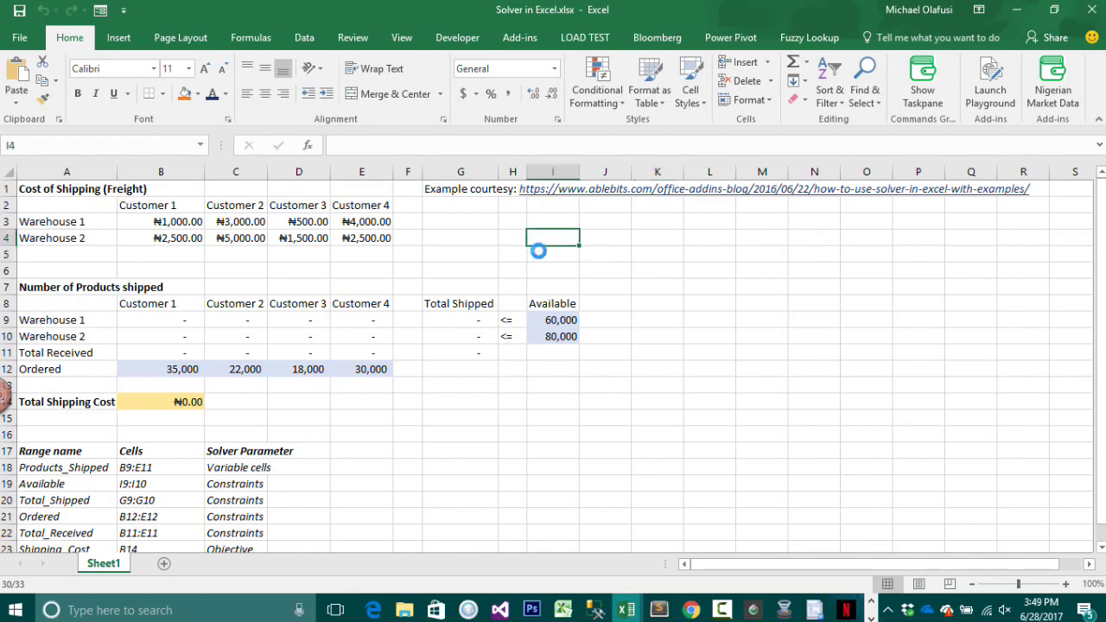
{"action": "type", "text": "Linear"}
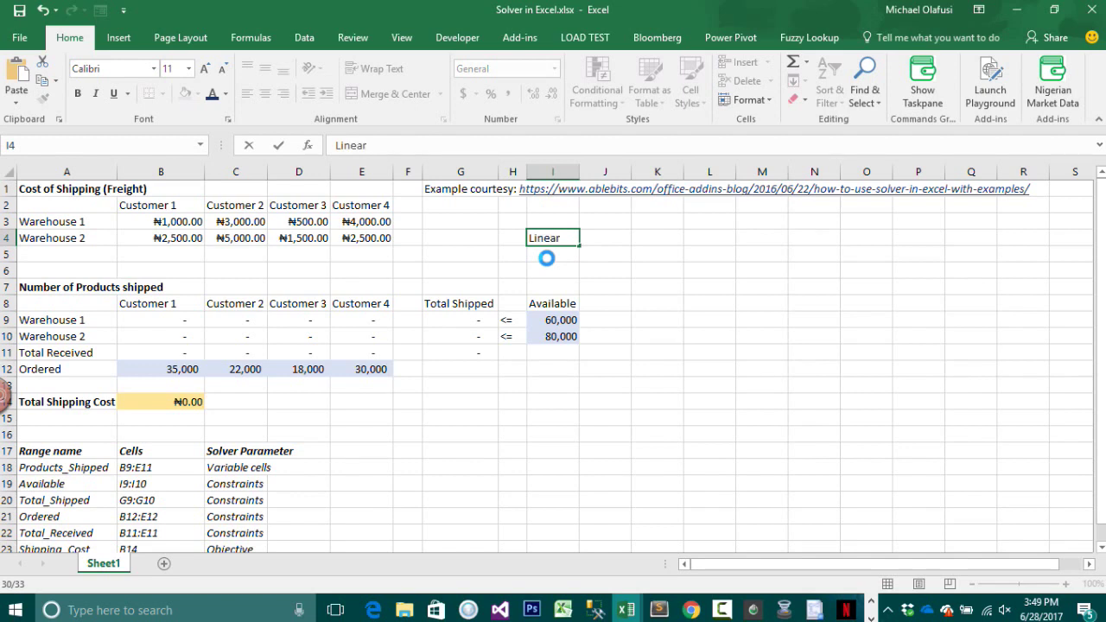
{"action": "type", "text": "ogramming"}
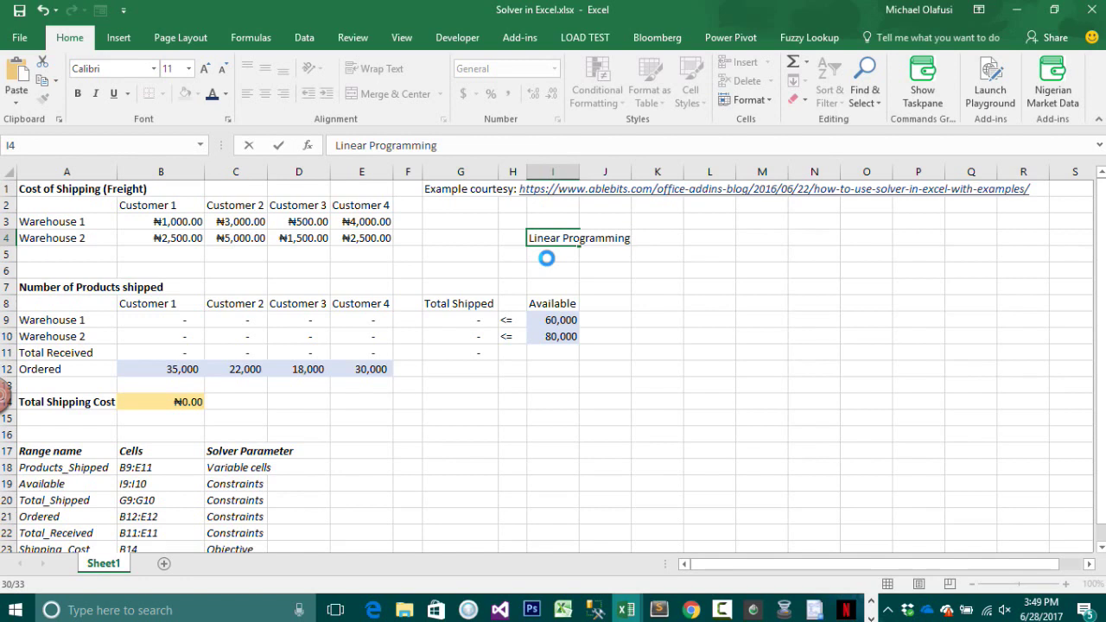
{"action": "left_click", "coordinate": [547, 259]}
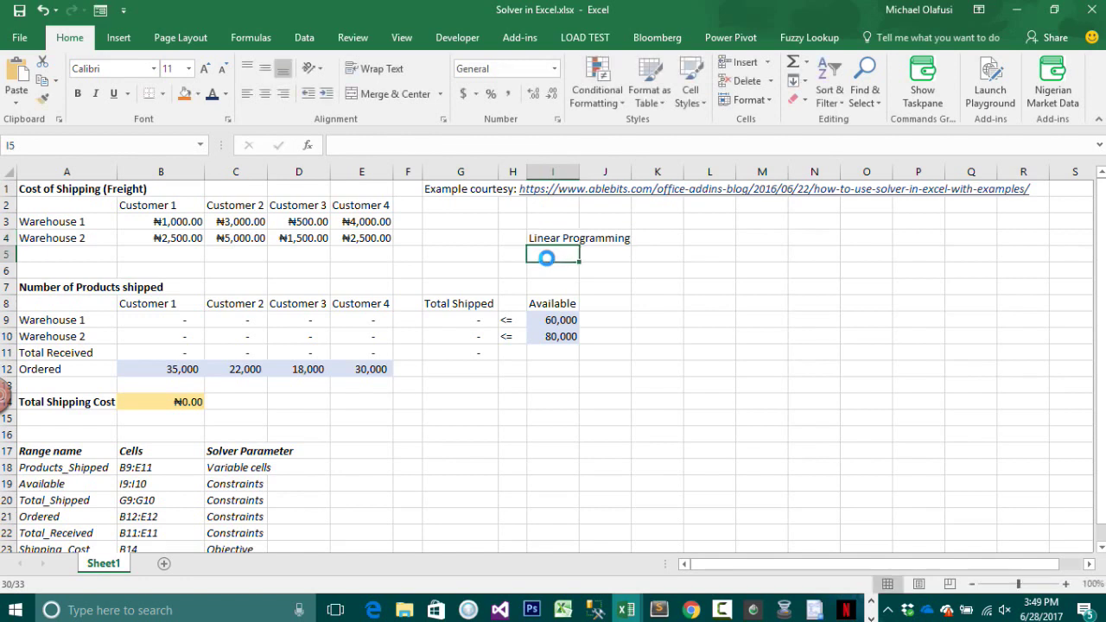
{"action": "type", "text": "Opru"}
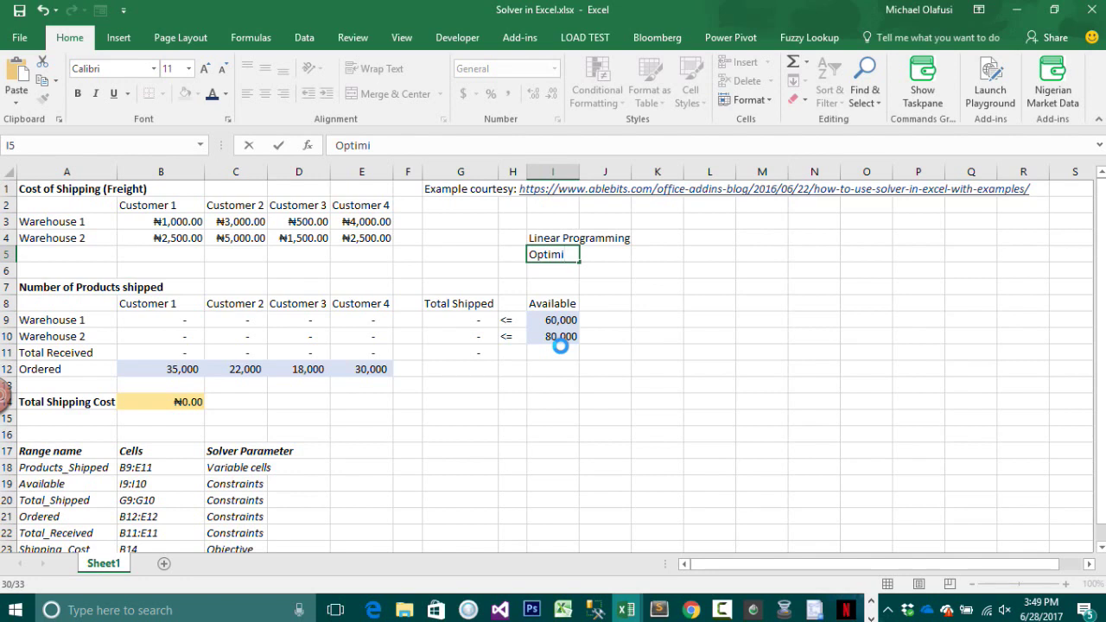
{"action": "type", "text": "mization analy"}
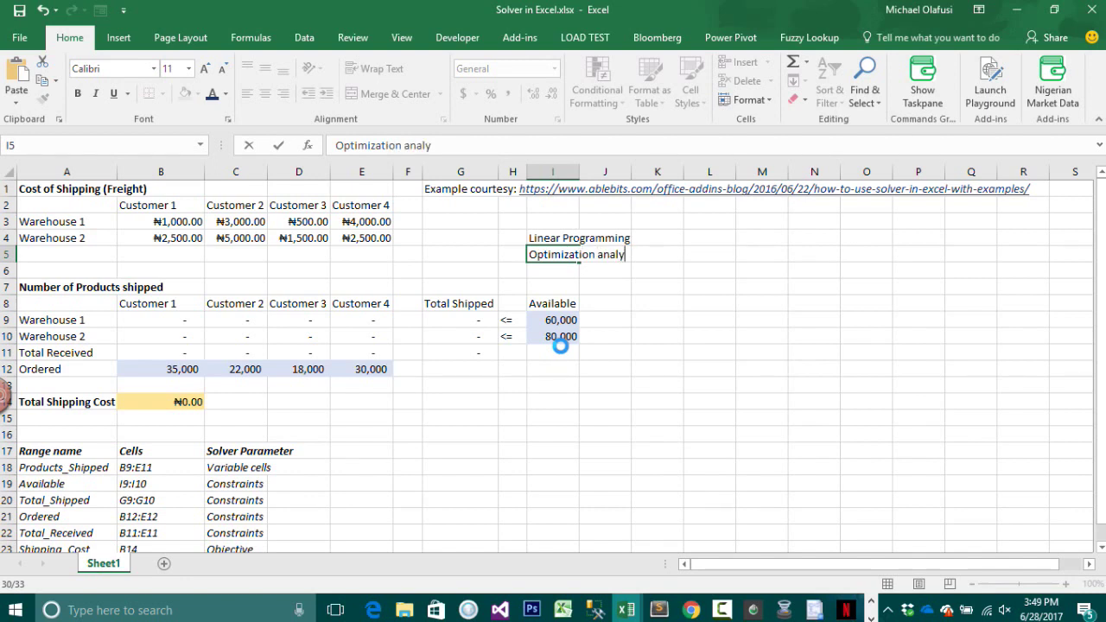
{"action": "type", "text": "ss"}
{"action": "type", "text": "is"}
{"action": "key", "text": "Return"}
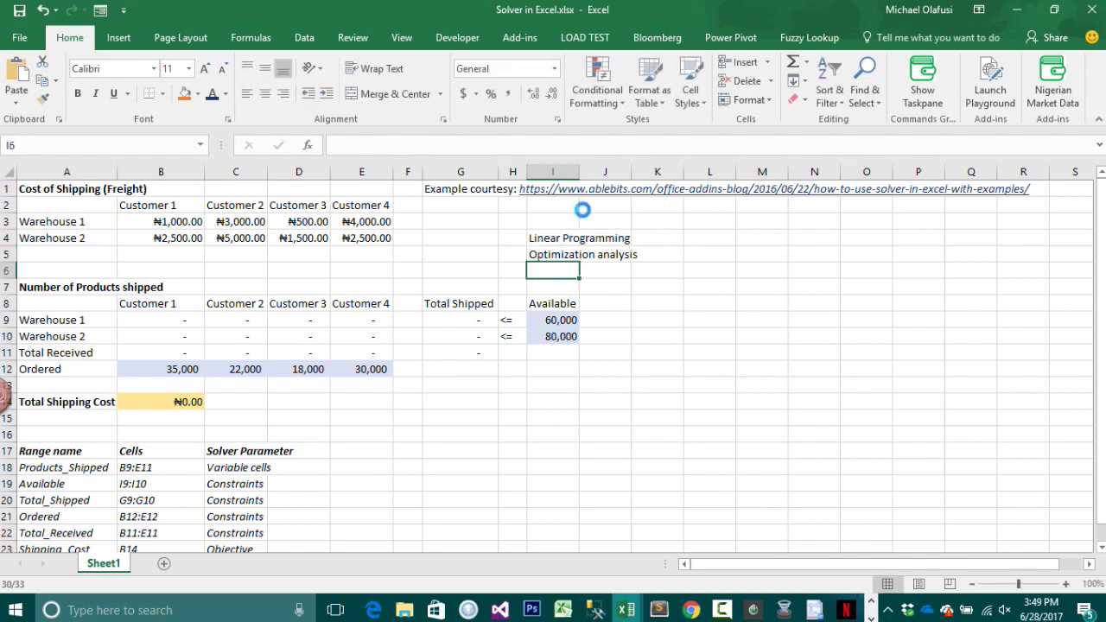
{"action": "scroll", "coordinate": [371, 300], "scroll_direction": "up", "scroll_amount": 1}
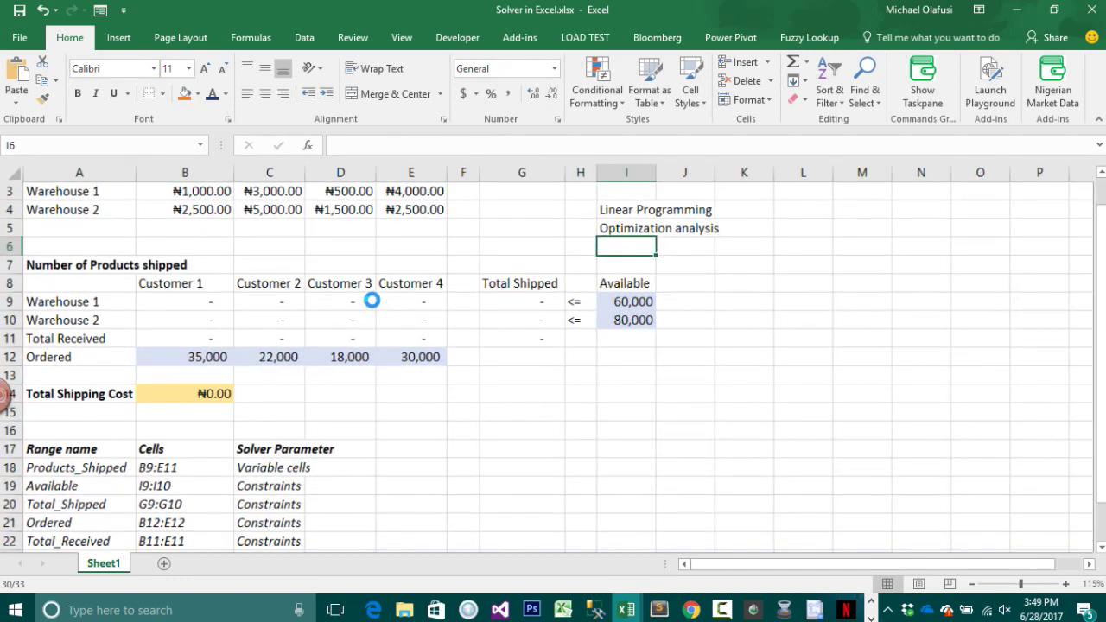
{"action": "scroll", "coordinate": [371, 300], "scroll_direction": "up", "scroll_amount": 1}
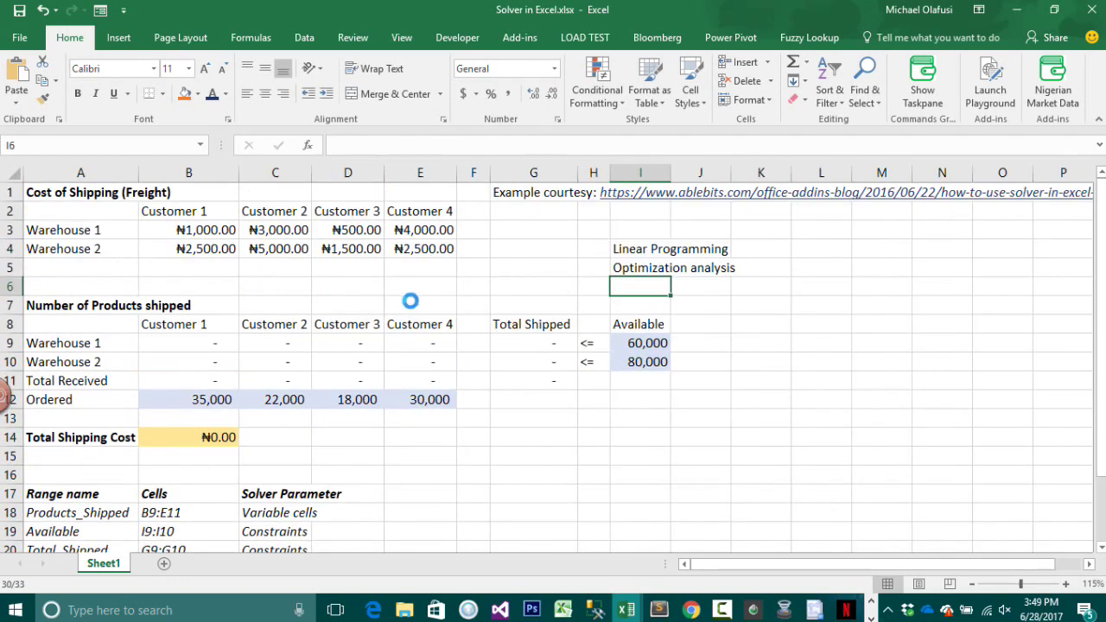
{"action": "key", "text": "alt+Tab"}
{"action": "key", "text": "alt+Tab"}
{"action": "key", "text": "alt+Tab"}
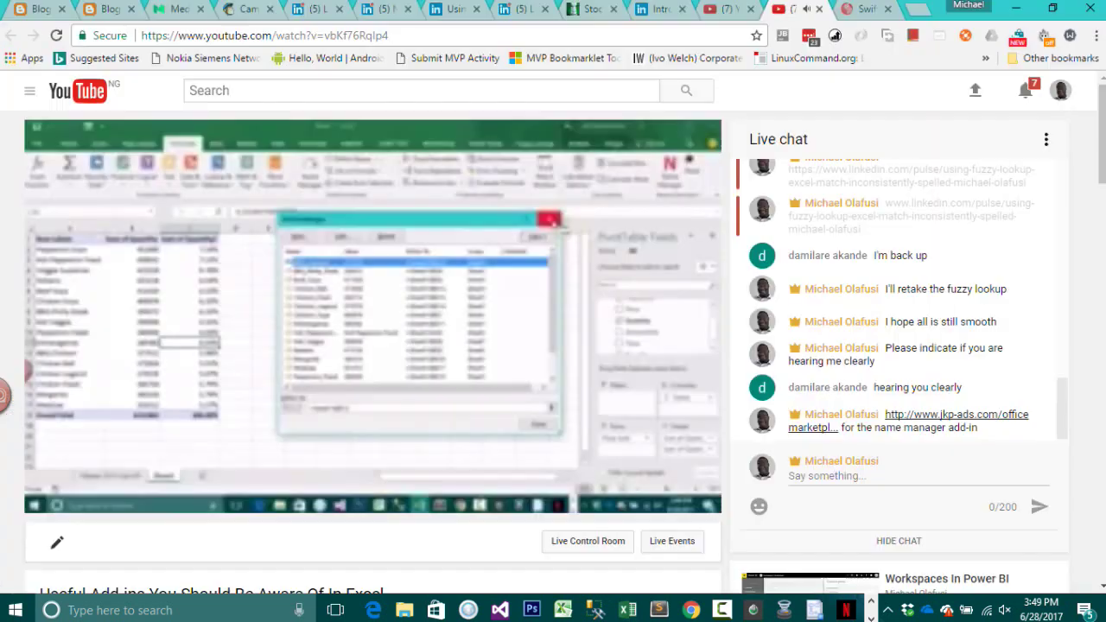
- Send 'Solver Example courtesy:' with the pasted ablebits Solver article link in live chat
{"action": "left_click", "coordinate": [891, 466]}
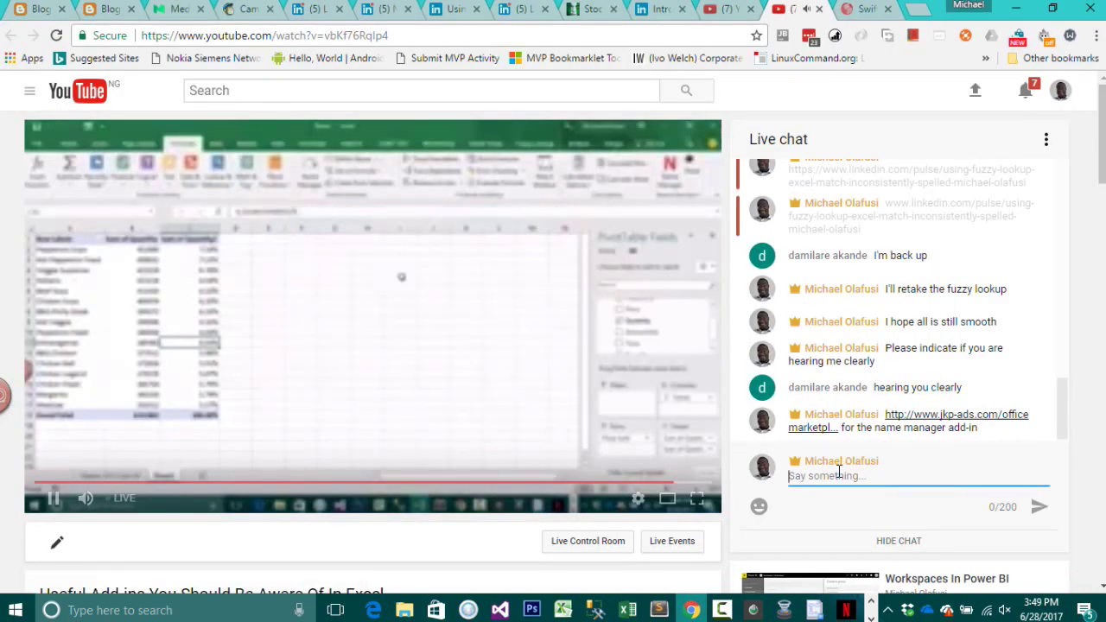
{"action": "type", "text": "So"}
{"action": "type", "text": "er"}
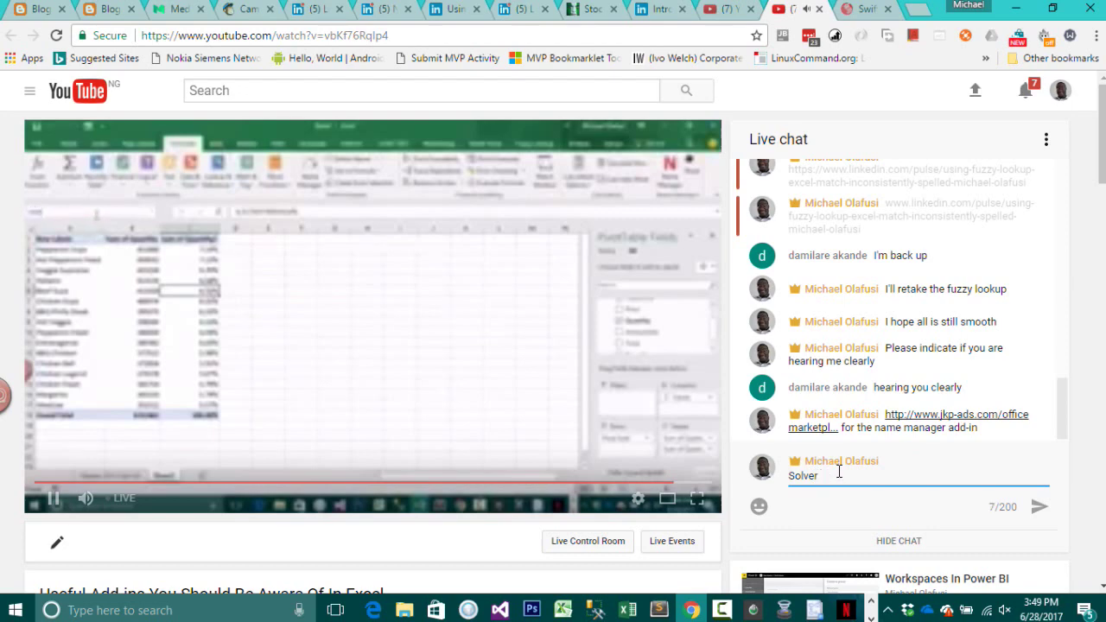
{"action": "type", "text": "Example courtesy: https://www.ablebits.com/office-addins-blog/2016/06/22/how-to-use-solver-in-excel-with-examples/"}
{"action": "key", "text": "Return"}
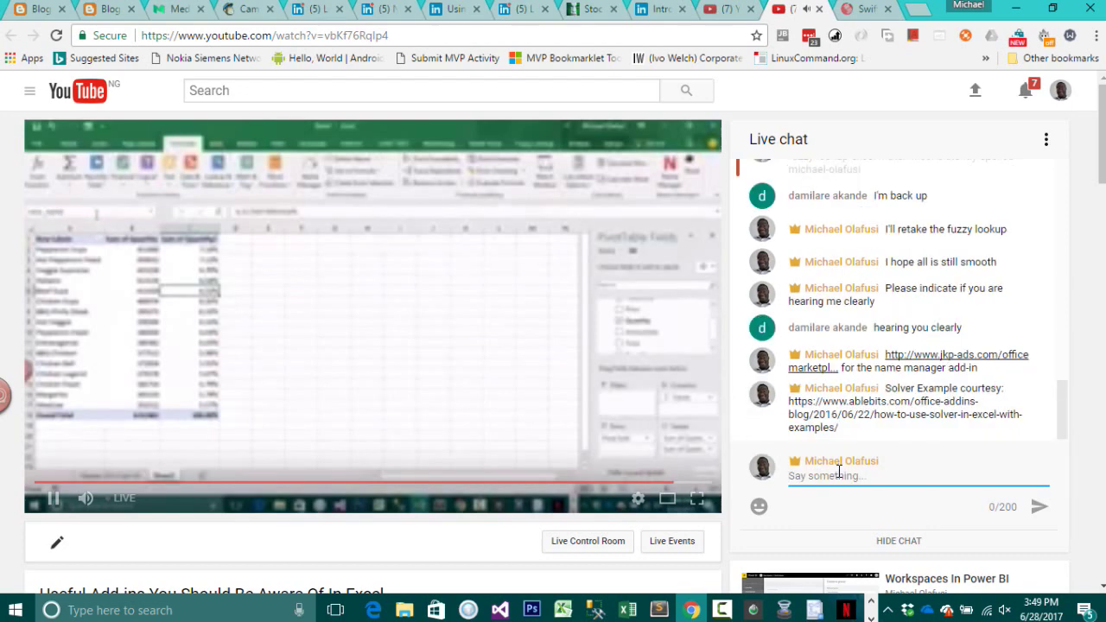
{"action": "key", "text": "alt+Tab"}
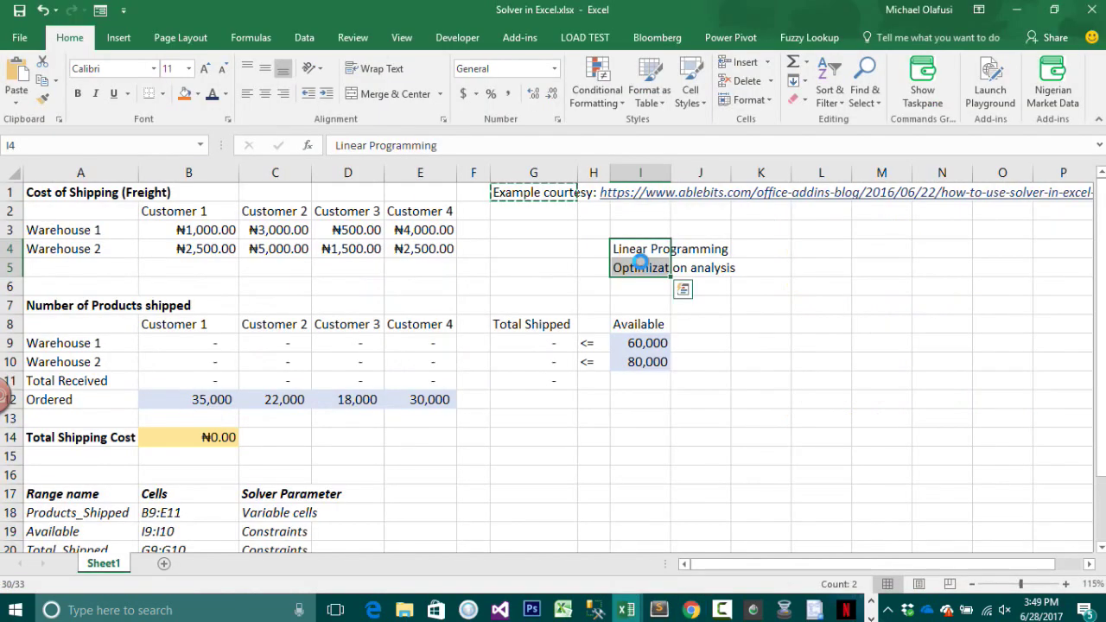
{"action": "key", "text": "Delete"}
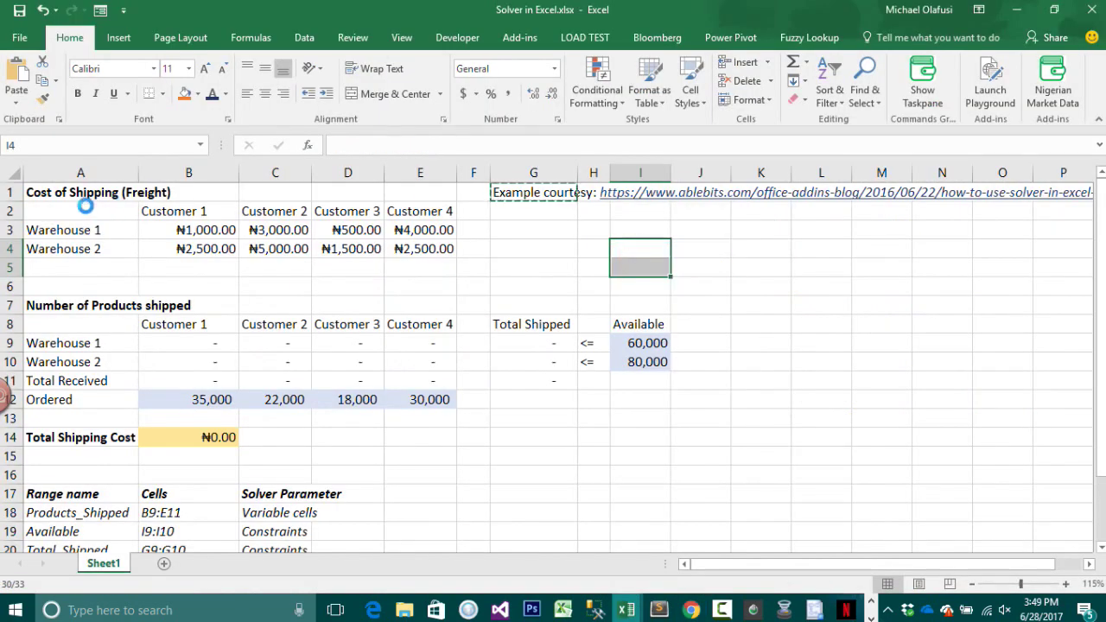
{"action": "left_click_drag", "start_coordinate": [93, 227], "coordinate": [102, 249]}
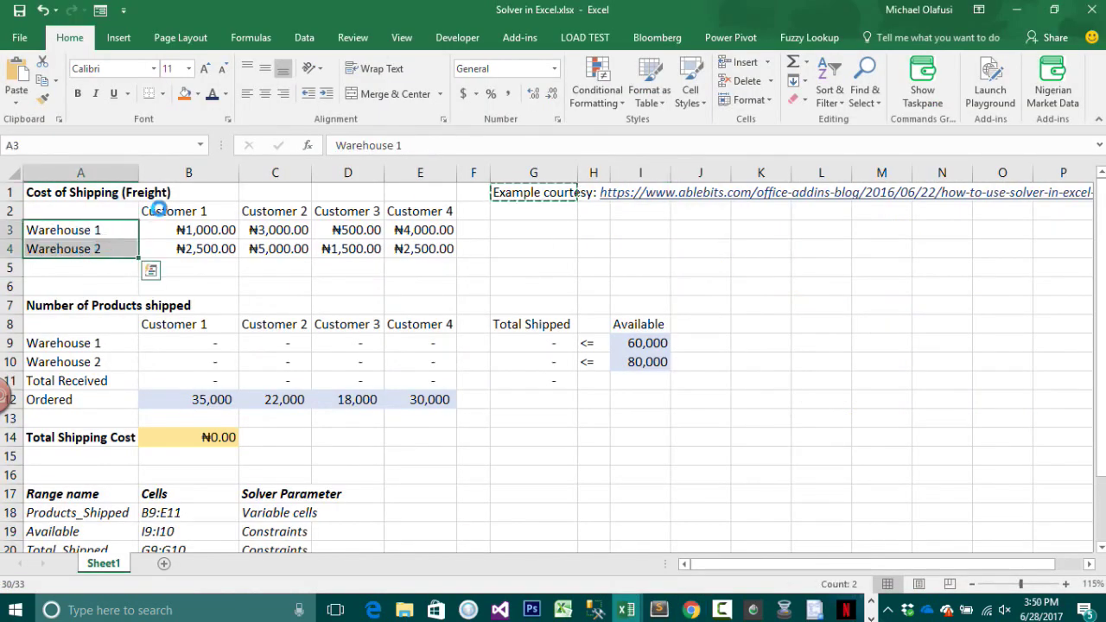
{"action": "left_click_drag", "start_coordinate": [156, 212], "coordinate": [409, 218]}
{"action": "left_click", "coordinate": [186, 211]}
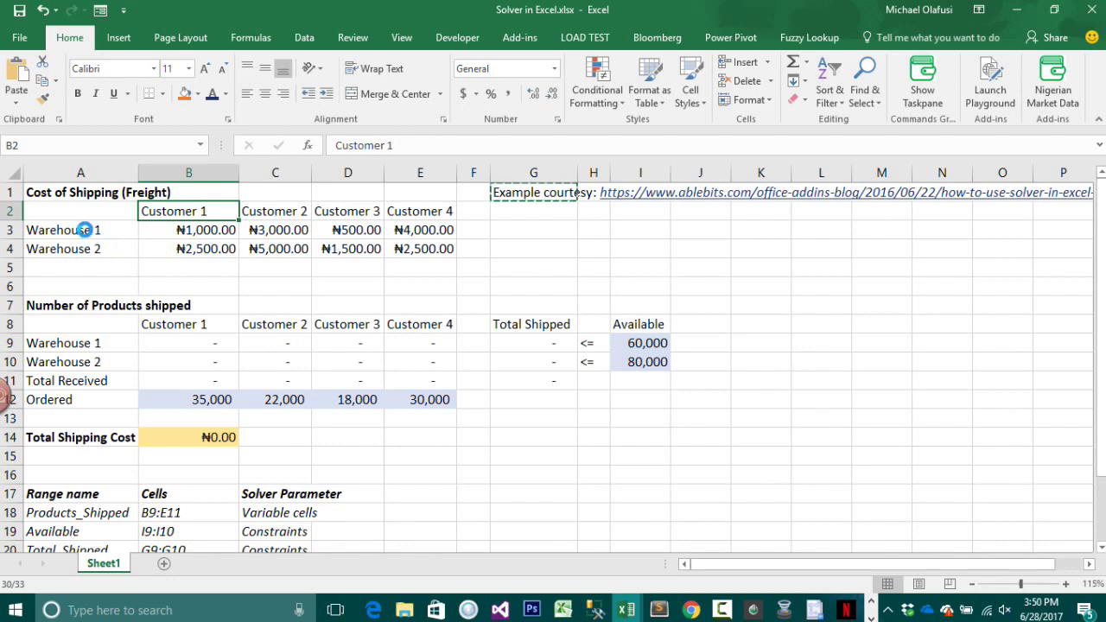
{"action": "left_click_drag", "start_coordinate": [84, 230], "coordinate": [91, 249]}
{"action": "left_click", "coordinate": [101, 230]}
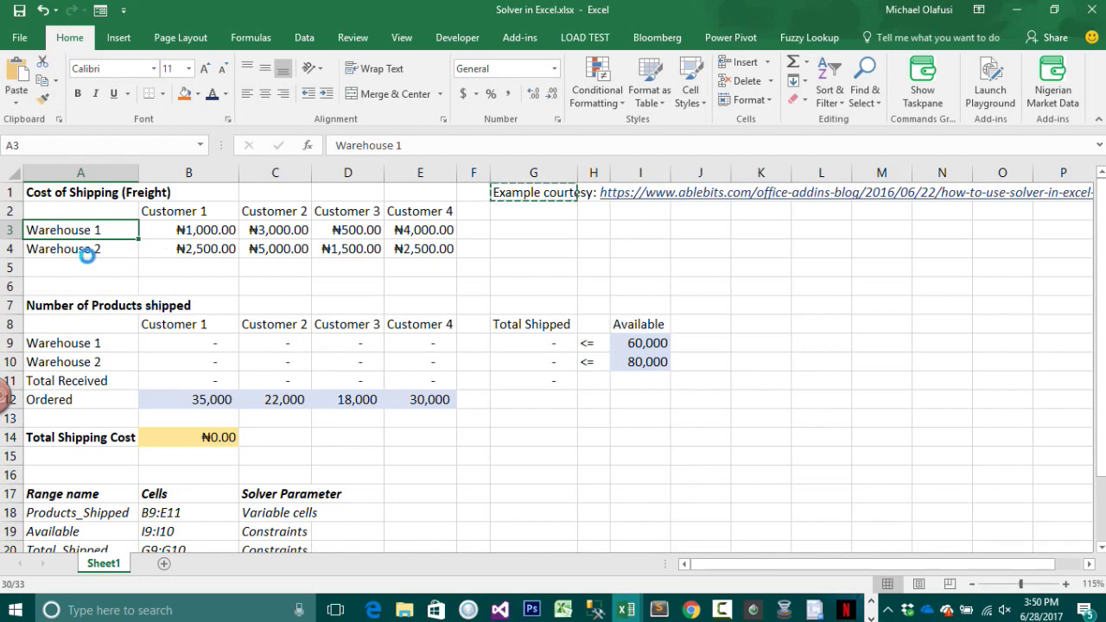
{"action": "left_click", "coordinate": [63, 194]}
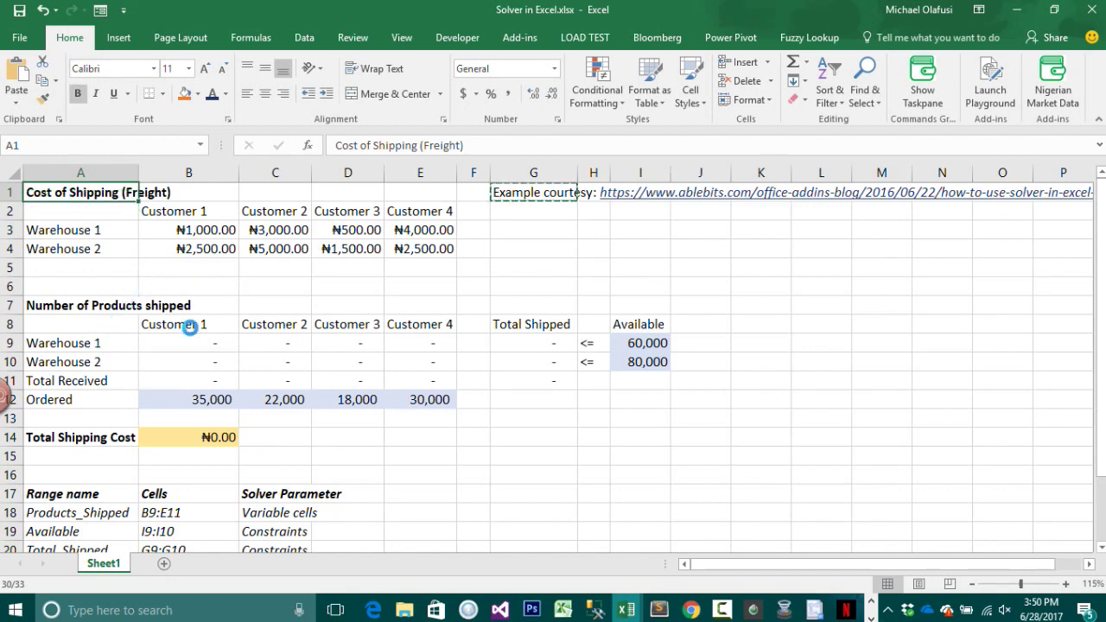
{"action": "left_click_drag", "start_coordinate": [175, 399], "coordinate": [405, 393]}
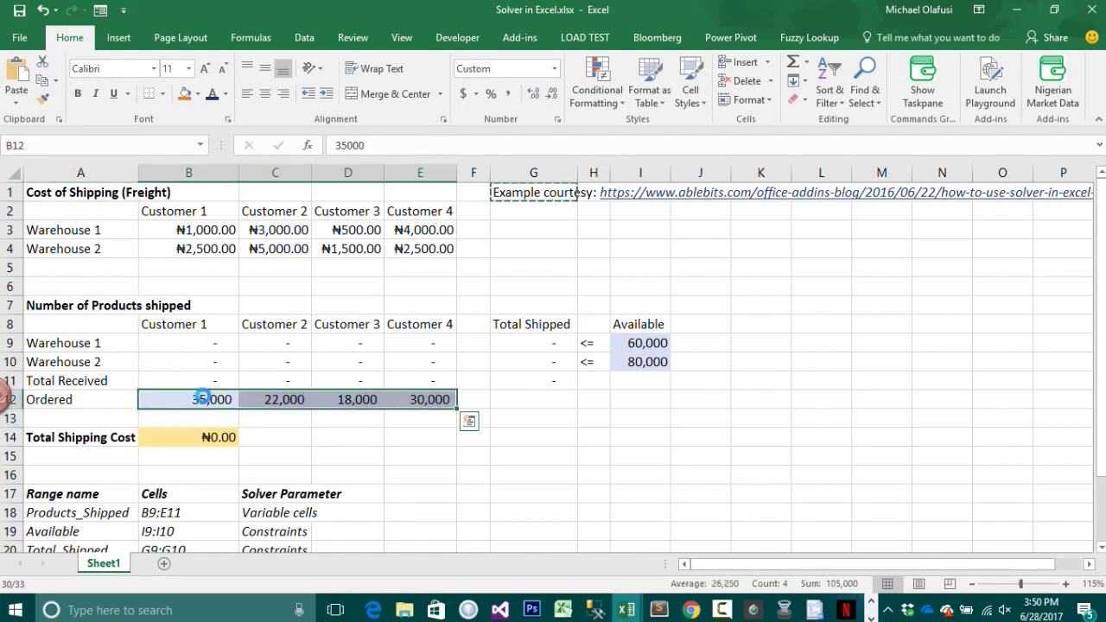
{"action": "left_click", "coordinate": [206, 397]}
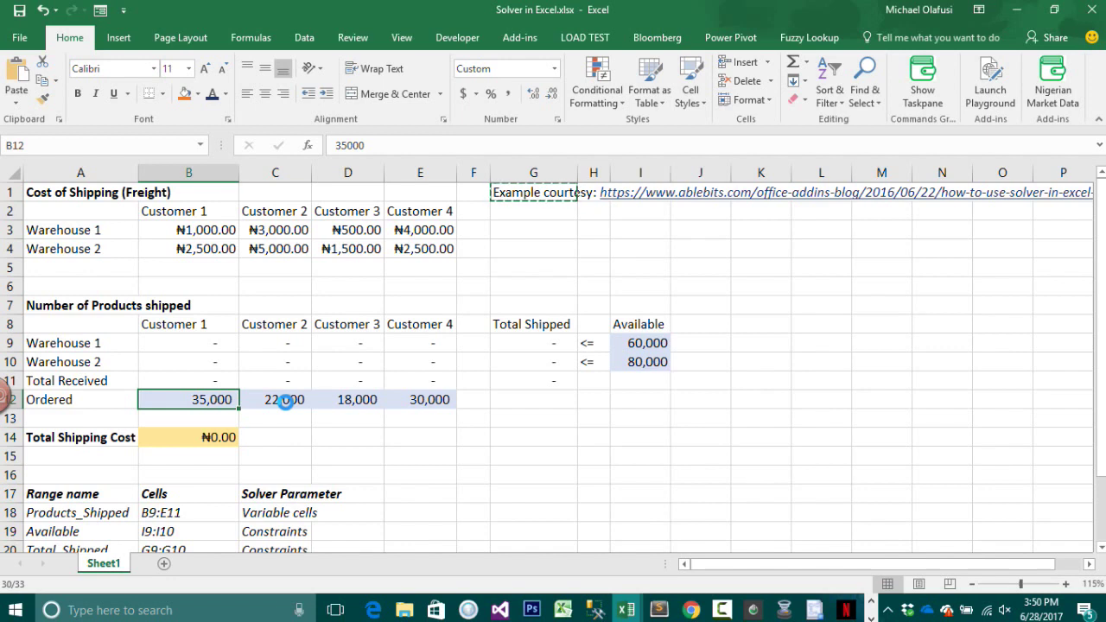
{"action": "key", "text": "Return"}
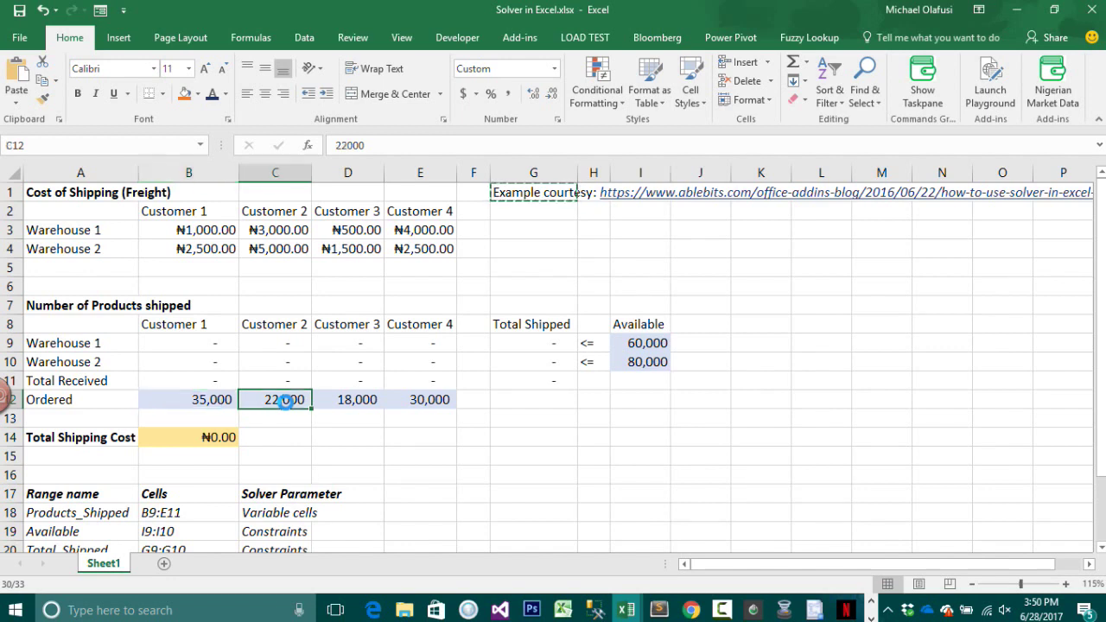
{"action": "key", "text": "Return"}
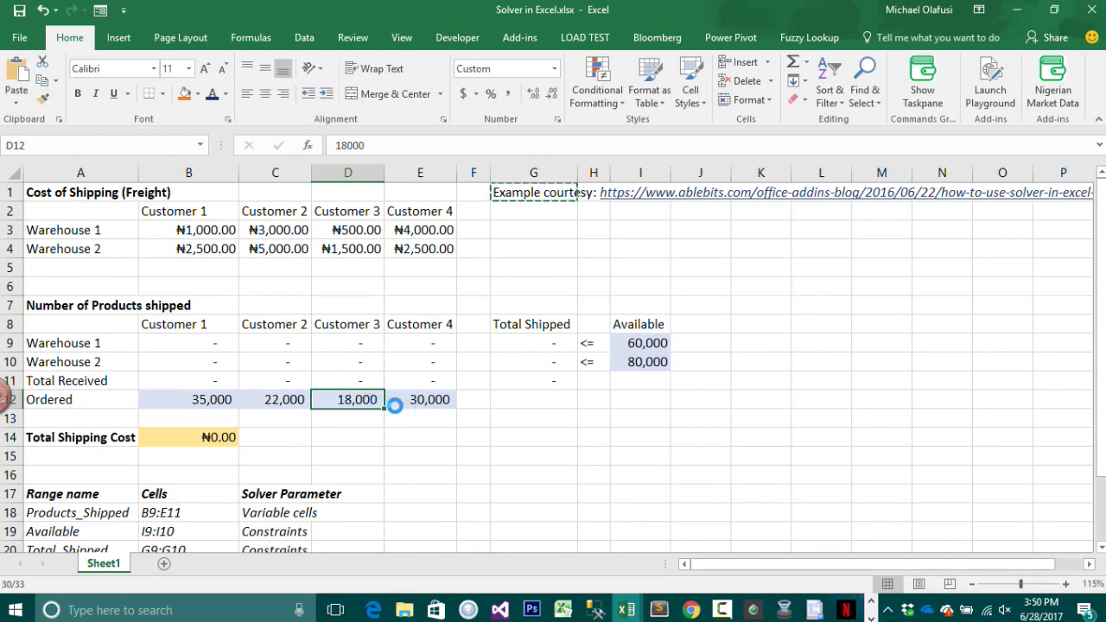
{"action": "key", "text": "Return"}
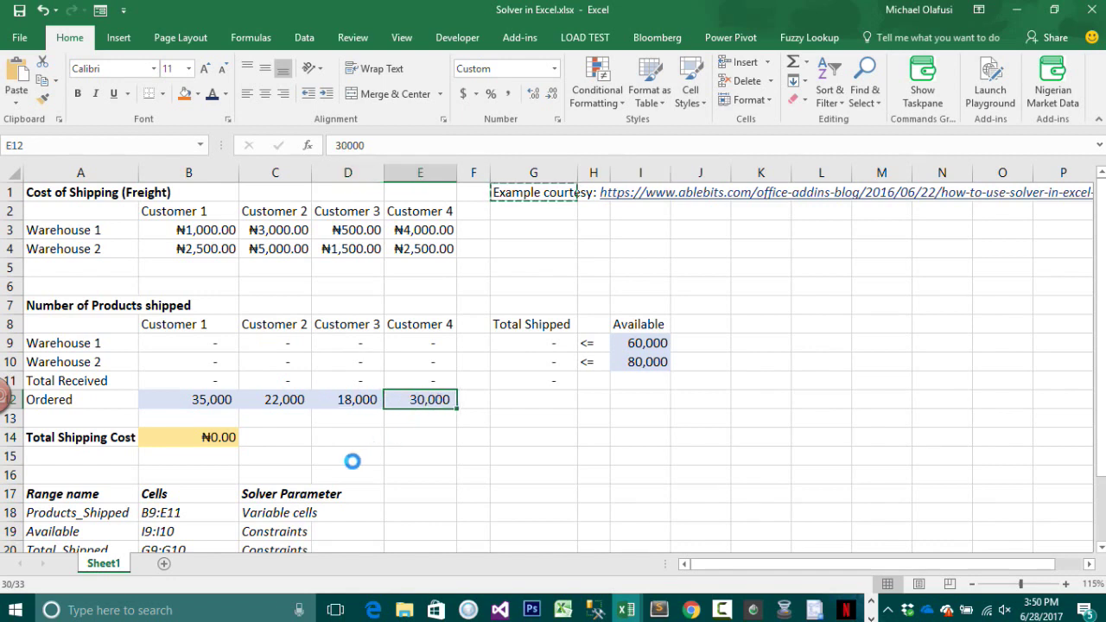
{"action": "left_click", "coordinate": [167, 341]}
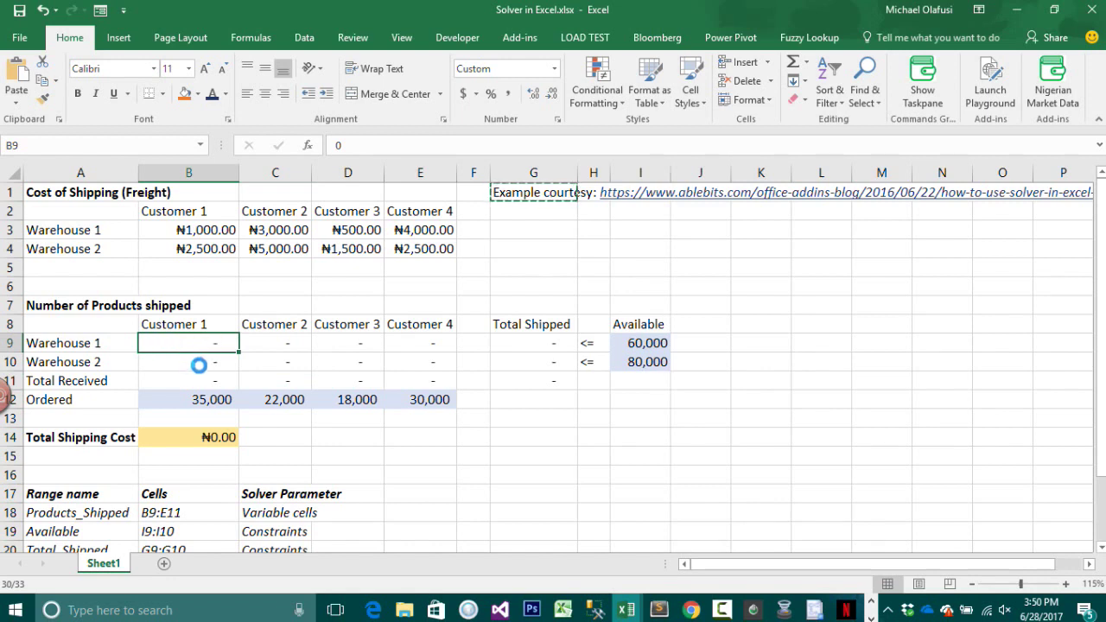
{"action": "left_click", "coordinate": [196, 363]}
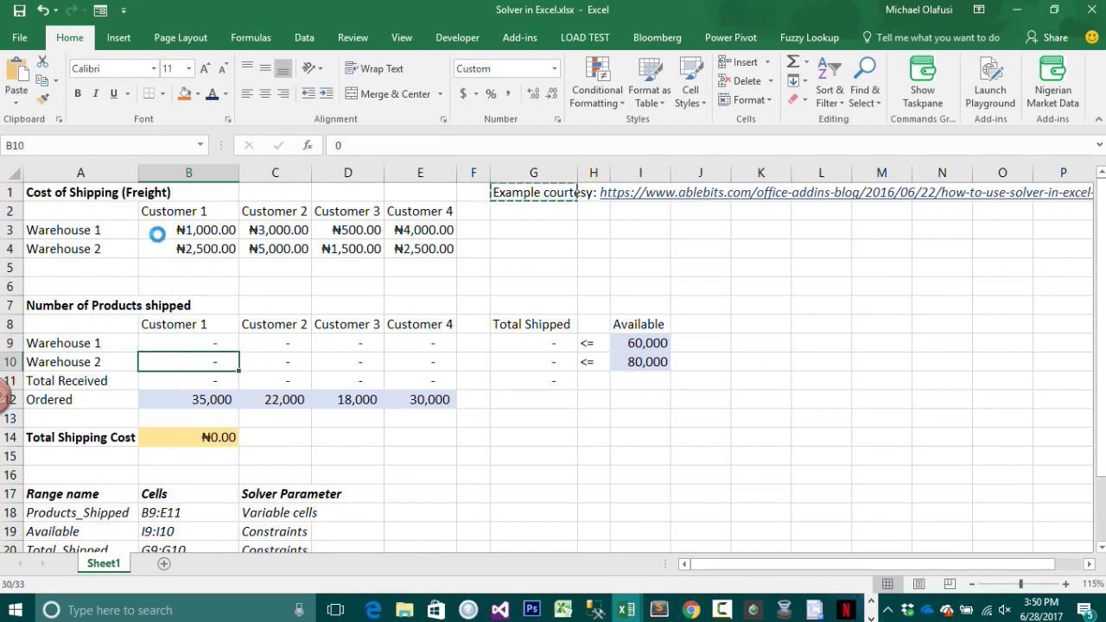
{"action": "left_click", "coordinate": [102, 231]}
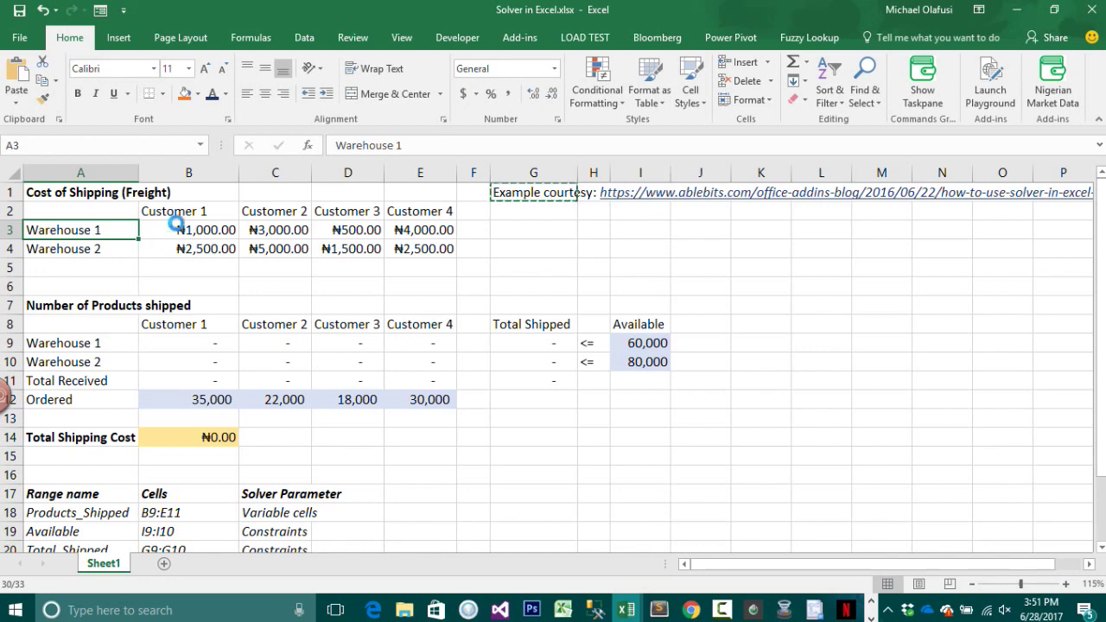
{"action": "left_click", "coordinate": [178, 214]}
{"action": "left_click", "coordinate": [160, 232]}
{"action": "left_click", "coordinate": [82, 230]}
{"action": "left_click", "coordinate": [257, 226]}
{"action": "left_click", "coordinate": [91, 230]}
{"action": "left_click", "coordinate": [320, 227]}
{"action": "left_click", "coordinate": [170, 227]}
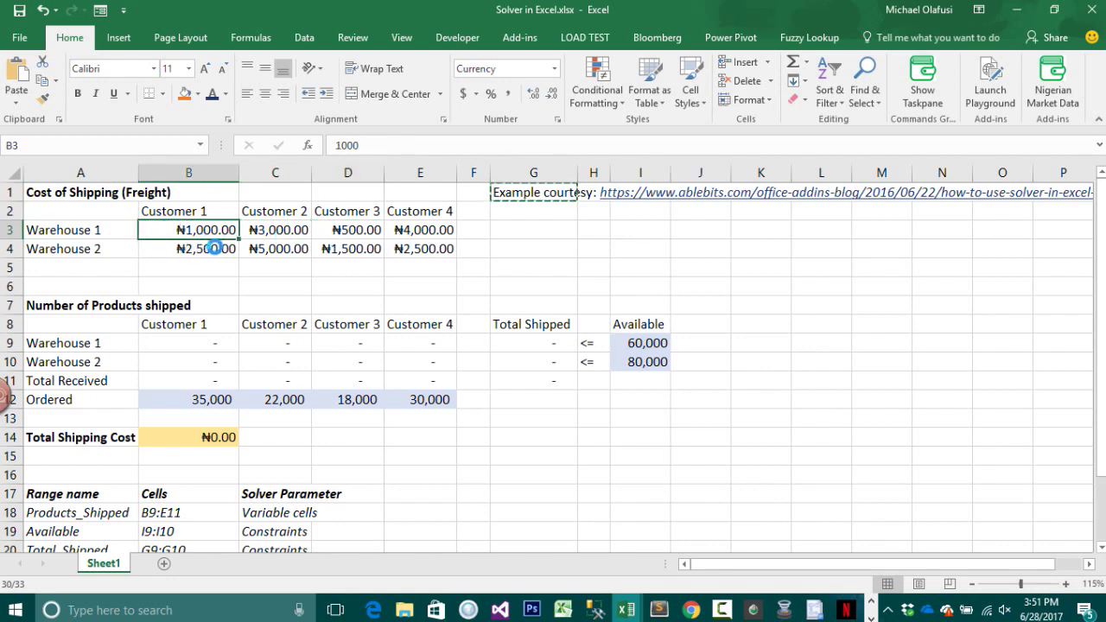
{"action": "left_click", "coordinate": [217, 248]}
{"action": "left_click", "coordinate": [268, 226]}
{"action": "left_click", "coordinate": [343, 229]}
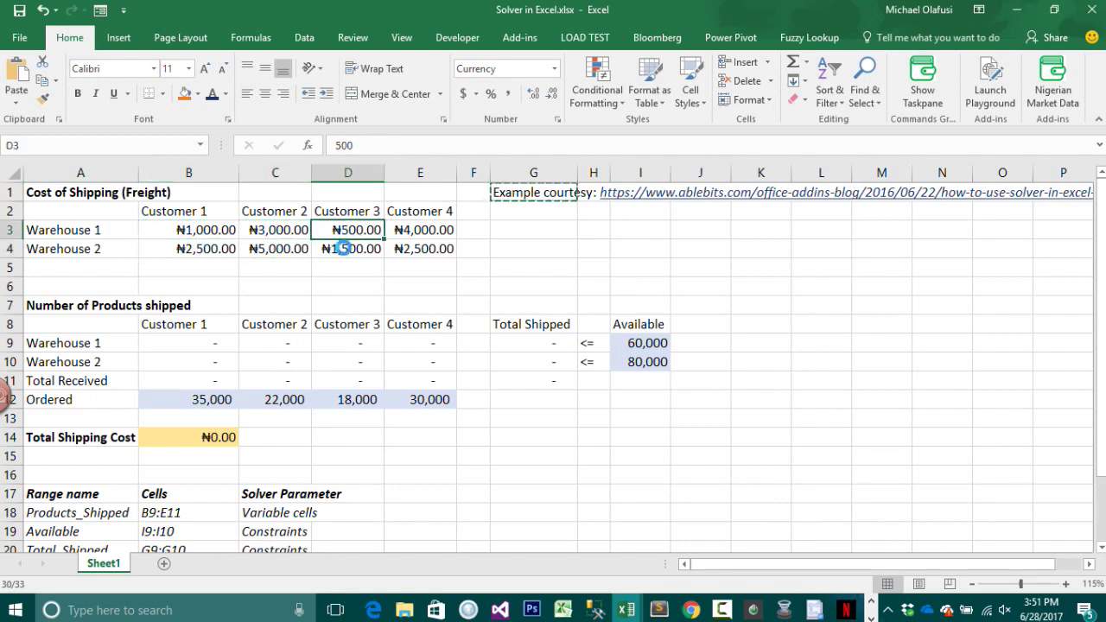
{"action": "left_click", "coordinate": [410, 234]}
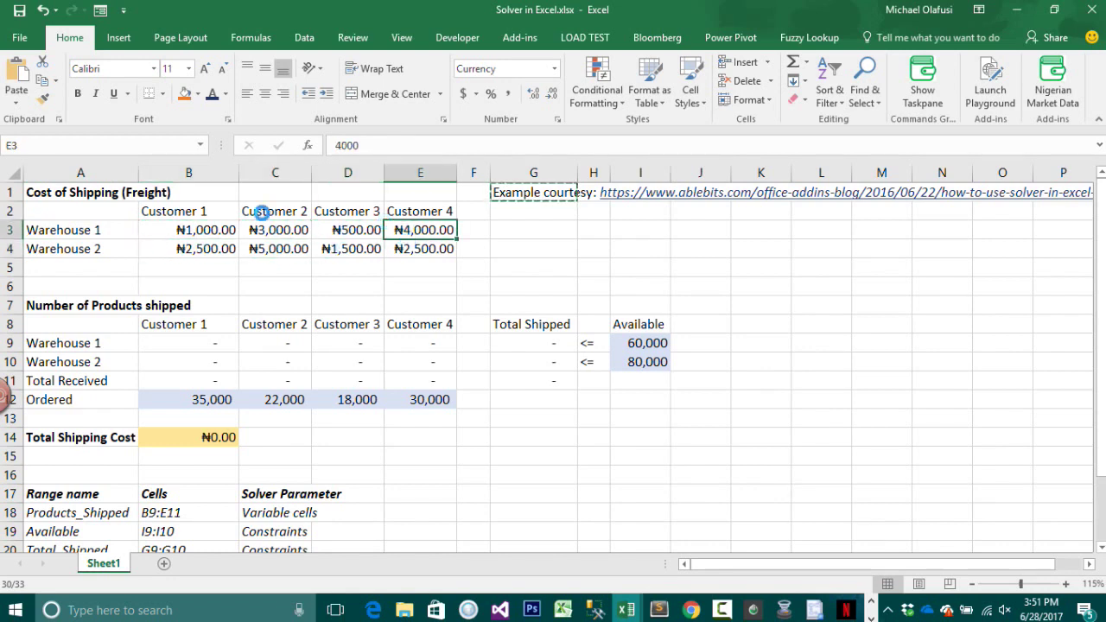
{"action": "left_click", "coordinate": [217, 213]}
{"action": "left_click", "coordinate": [259, 211]}
{"action": "left_click", "coordinate": [341, 216]}
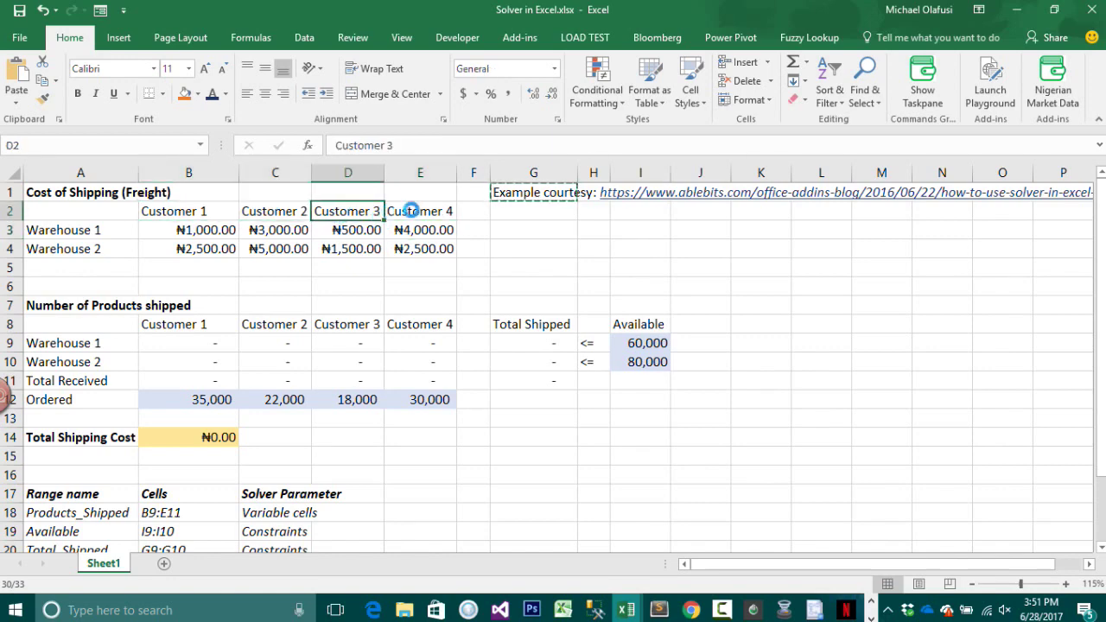
{"action": "left_click", "coordinate": [413, 216]}
{"action": "scroll", "coordinate": [244, 309], "scroll_direction": "down", "scroll_amount": 1}
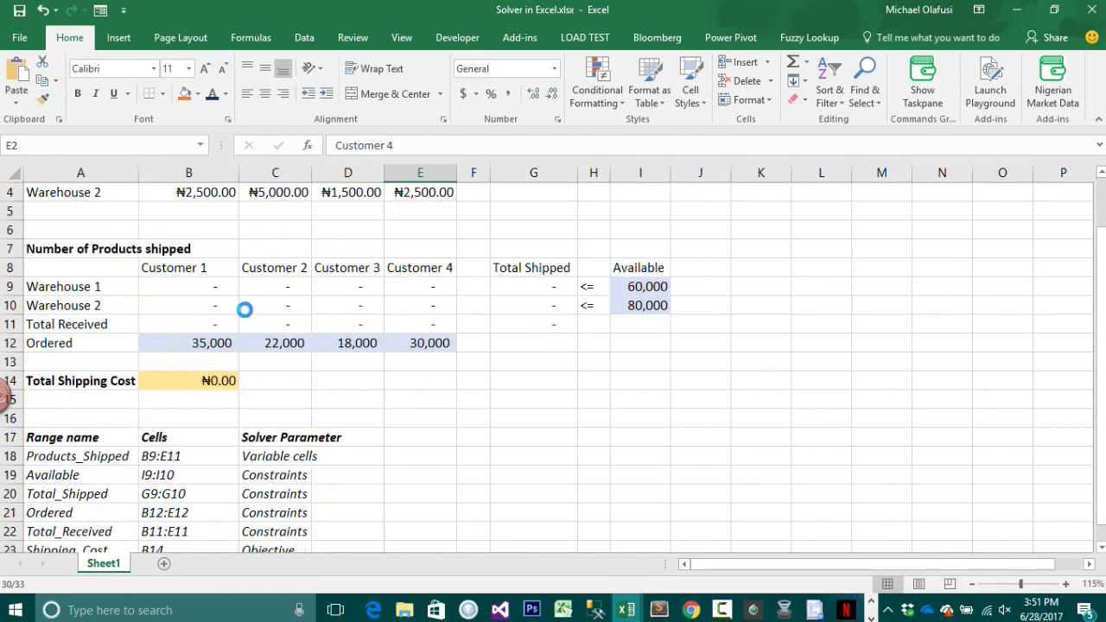
{"action": "scroll", "coordinate": [244, 309], "scroll_direction": "up", "scroll_amount": 1}
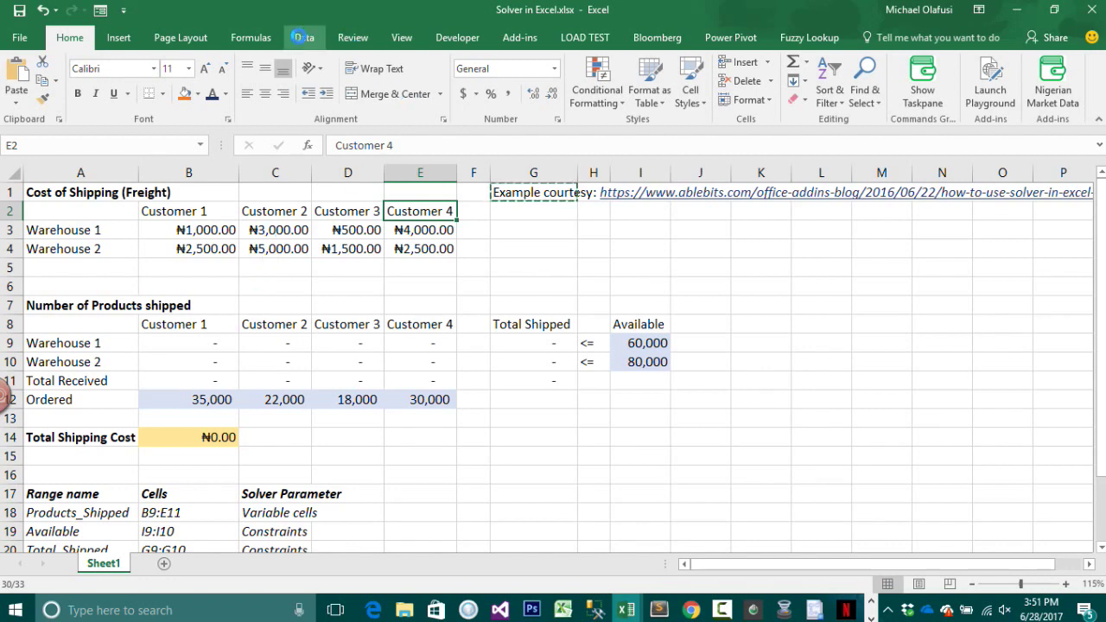
- Open the Excel Add-ins list from Options, showing Analysis ToolPak and Solver Add-in enabled
{"action": "left_click", "coordinate": [302, 37]}
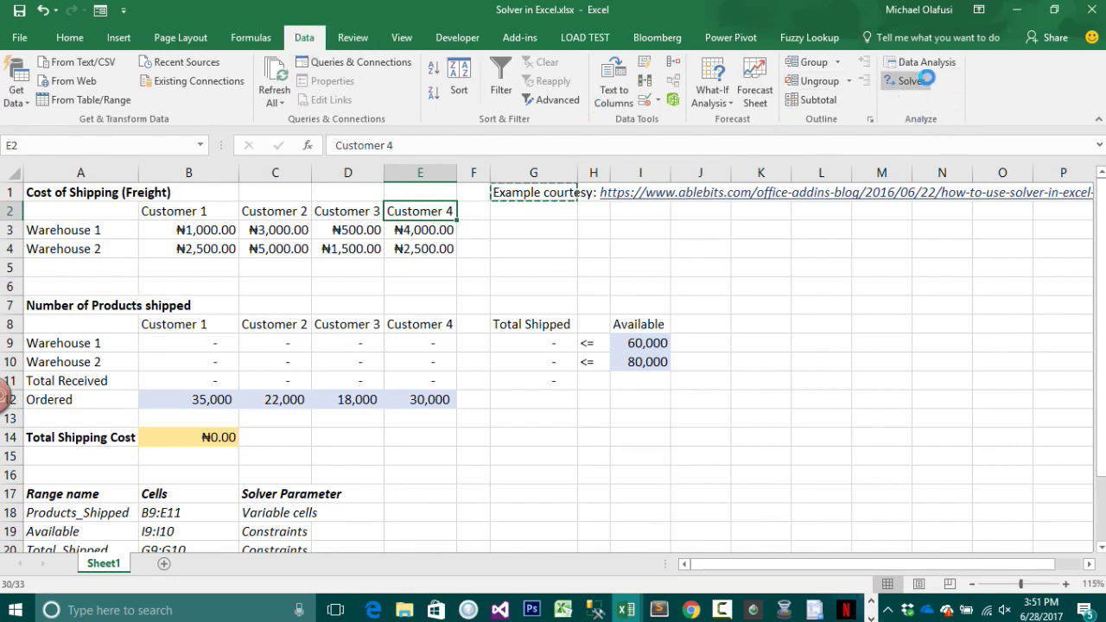
{"action": "left_click", "coordinate": [30, 38]}
{"action": "key", "text": "Escape"}
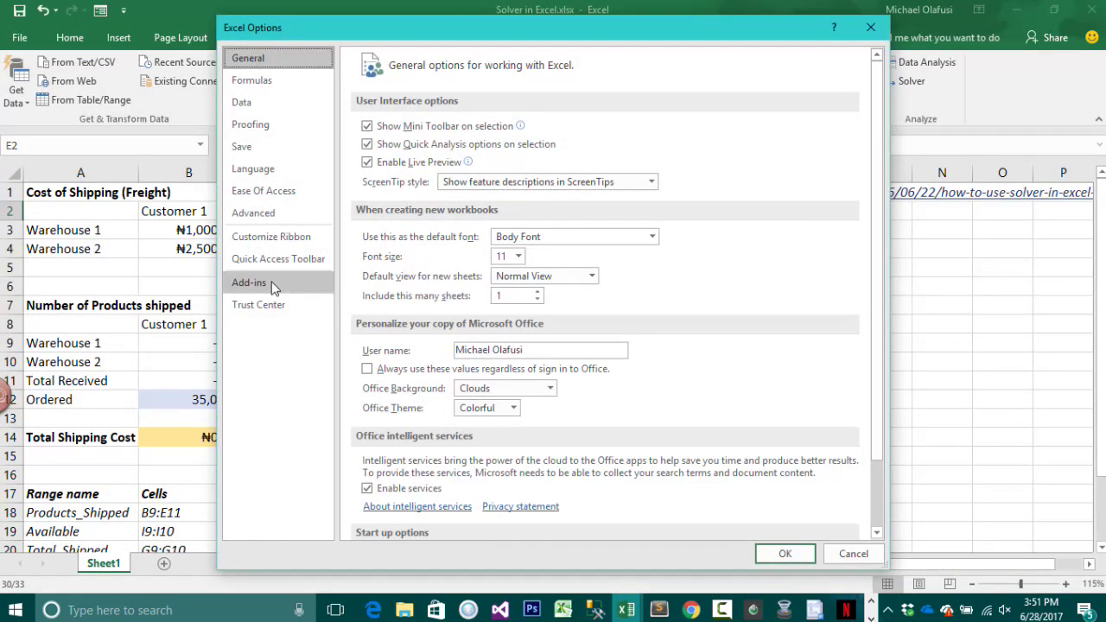
{"action": "left_click", "coordinate": [272, 285]}
{"action": "left_click", "coordinate": [519, 521]}
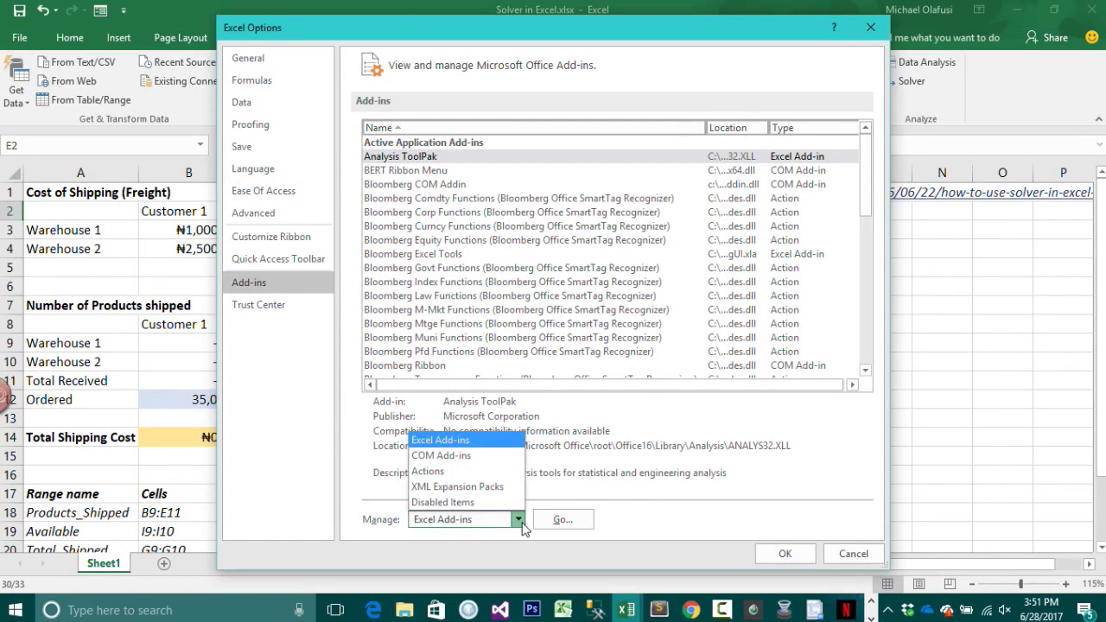
{"action": "left_click", "coordinate": [490, 439]}
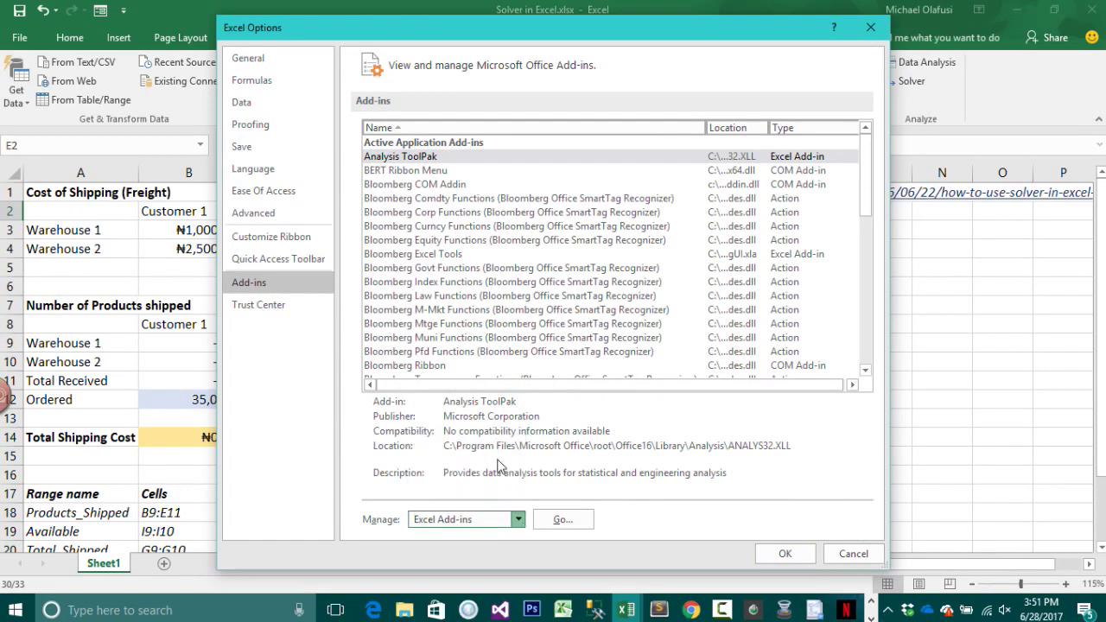
{"action": "left_click", "coordinate": [548, 519]}
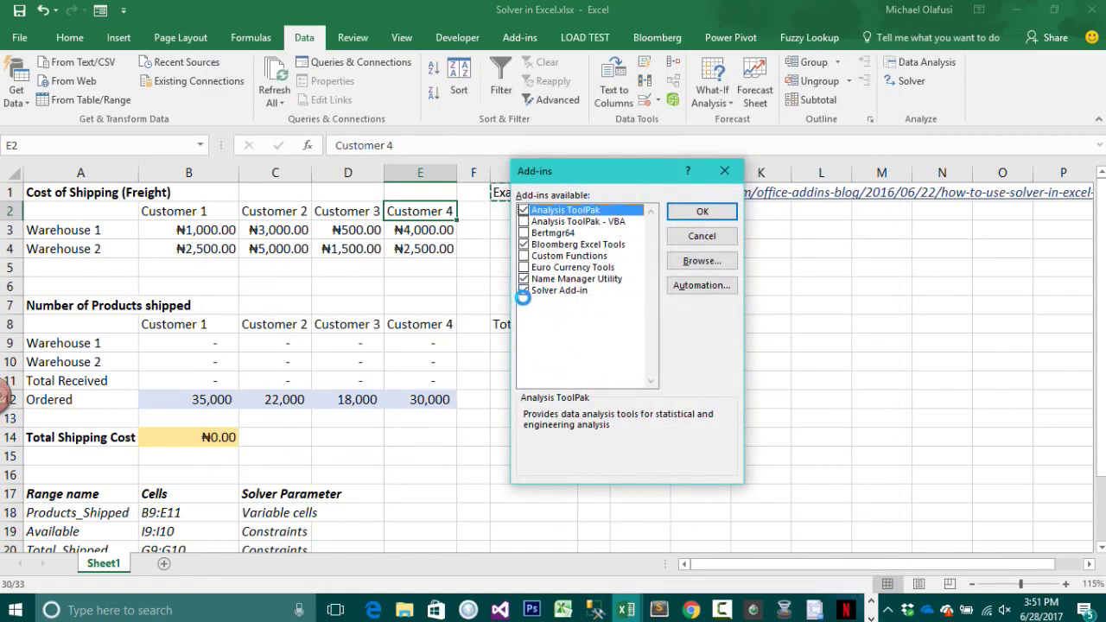
- Close the Add-ins list and set Solver's objective to minimise Total Shipping Cost in $B$14
{"action": "left_click", "coordinate": [724, 173]}
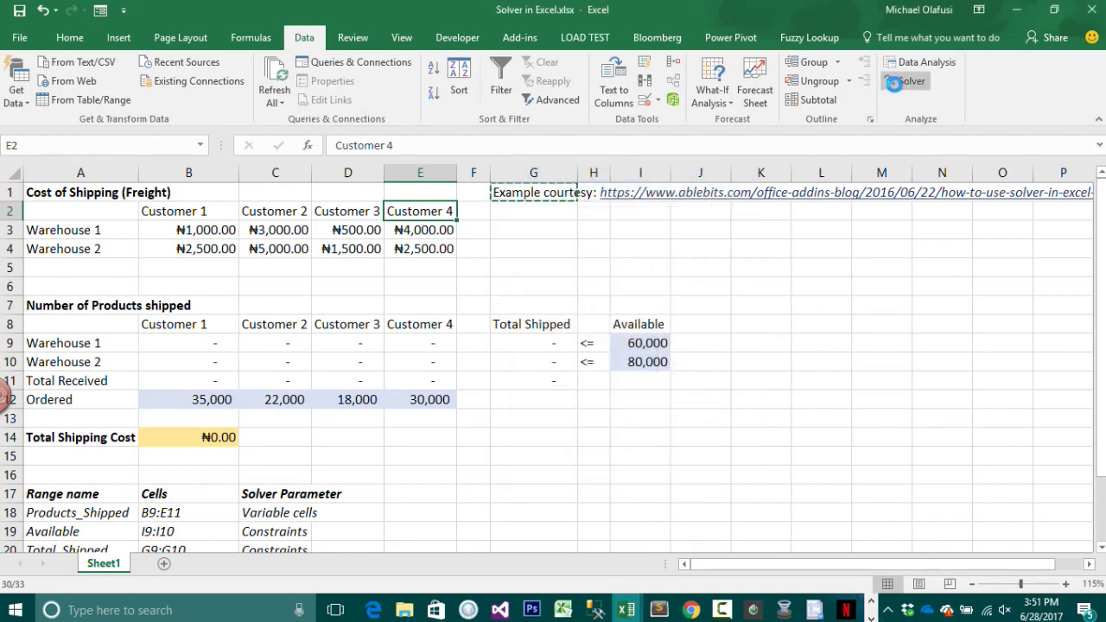
{"action": "left_click", "coordinate": [902, 80]}
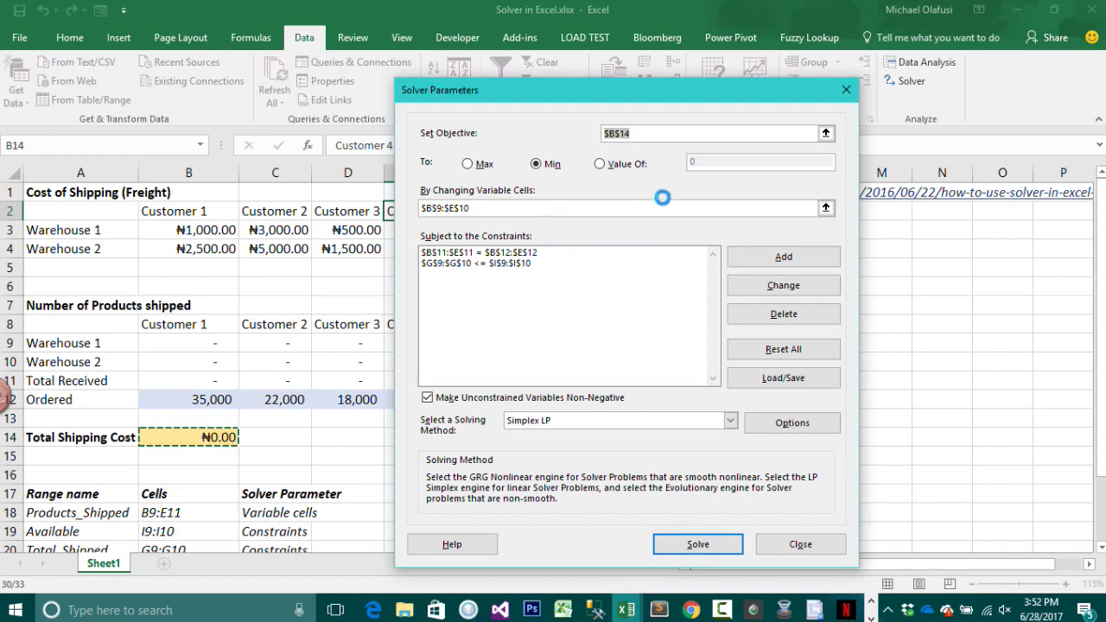
{"action": "left_click_drag", "start_coordinate": [561, 98], "coordinate": [566, 170]}
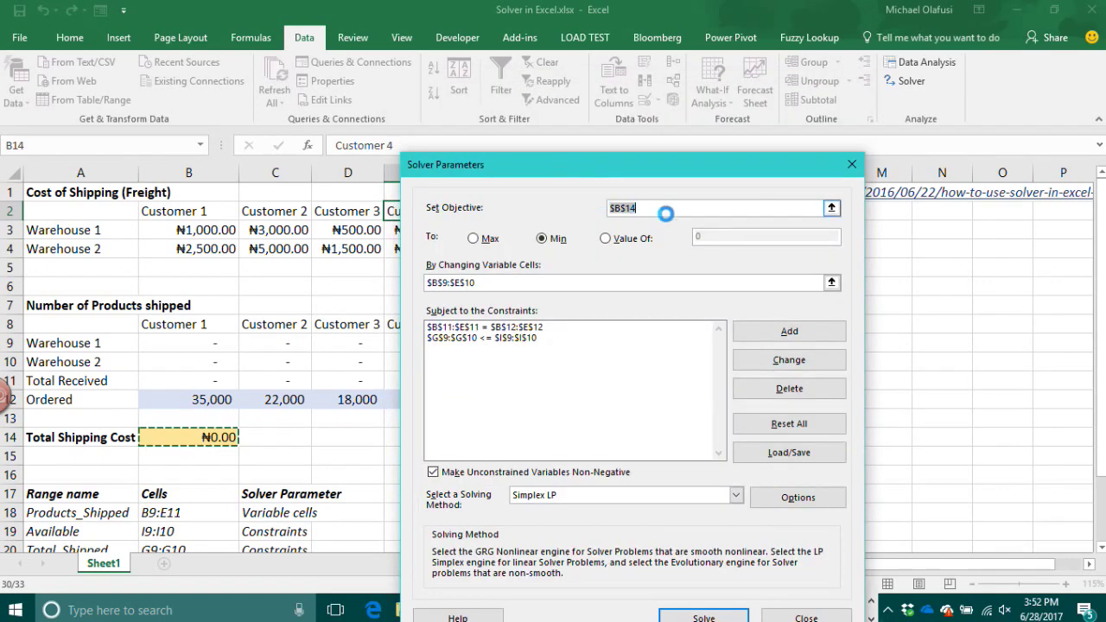
{"action": "key", "text": "BackSpace"}
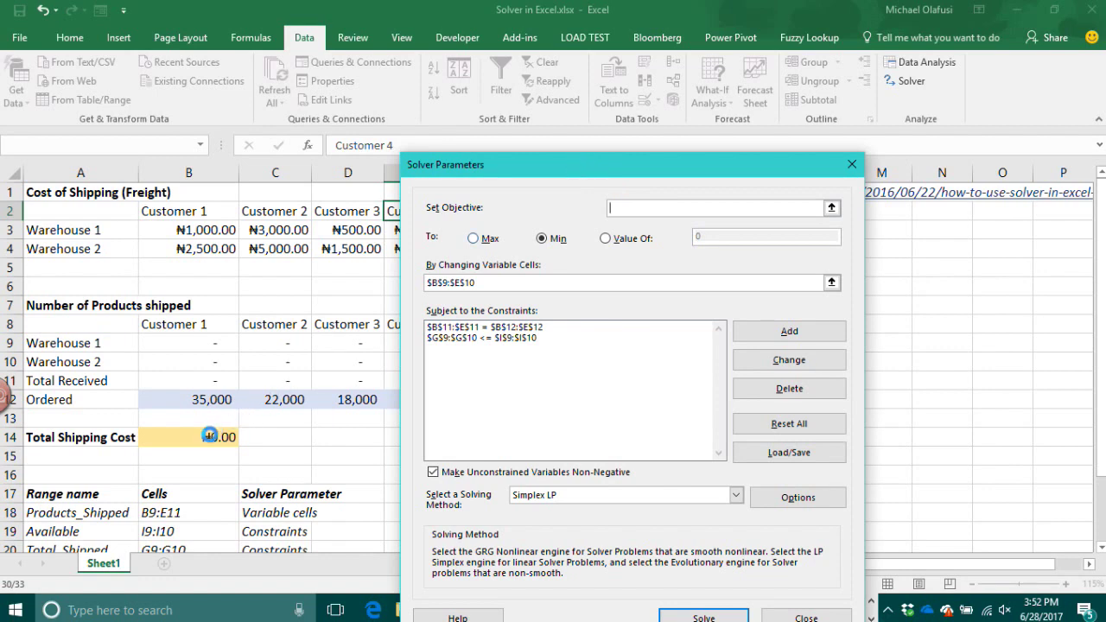
{"action": "left_click", "coordinate": [208, 436]}
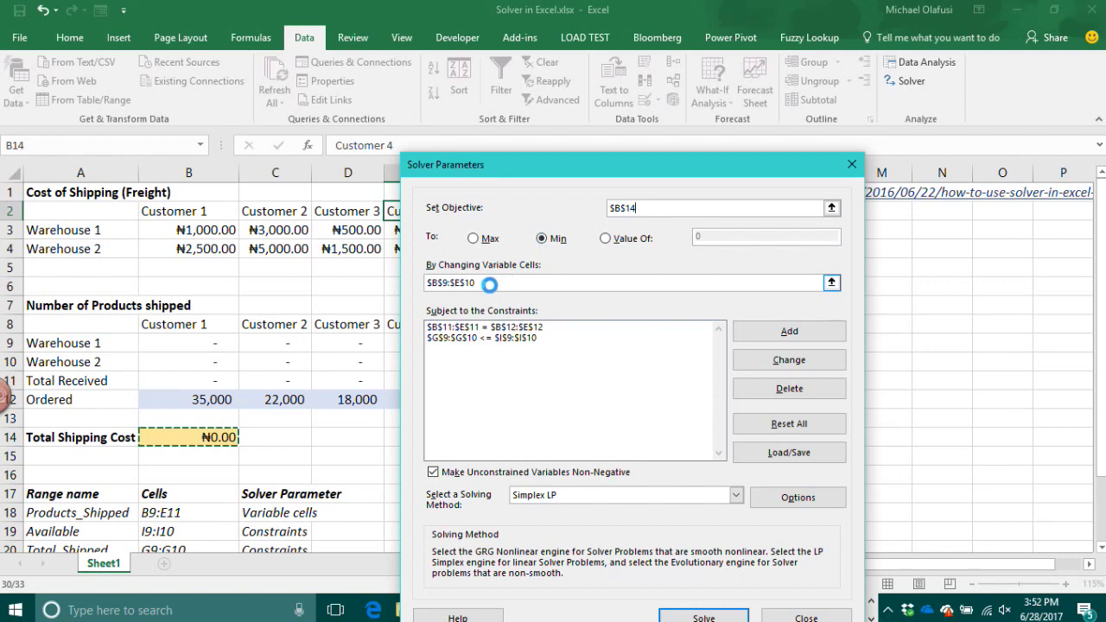
- Set the changing cells to $B$9:$E$10 and solve, giving Warehouse 1 shipments 35,000 and 22,000
{"action": "double_click", "coordinate": [489, 283]}
{"action": "key", "text": "BackSpace"}
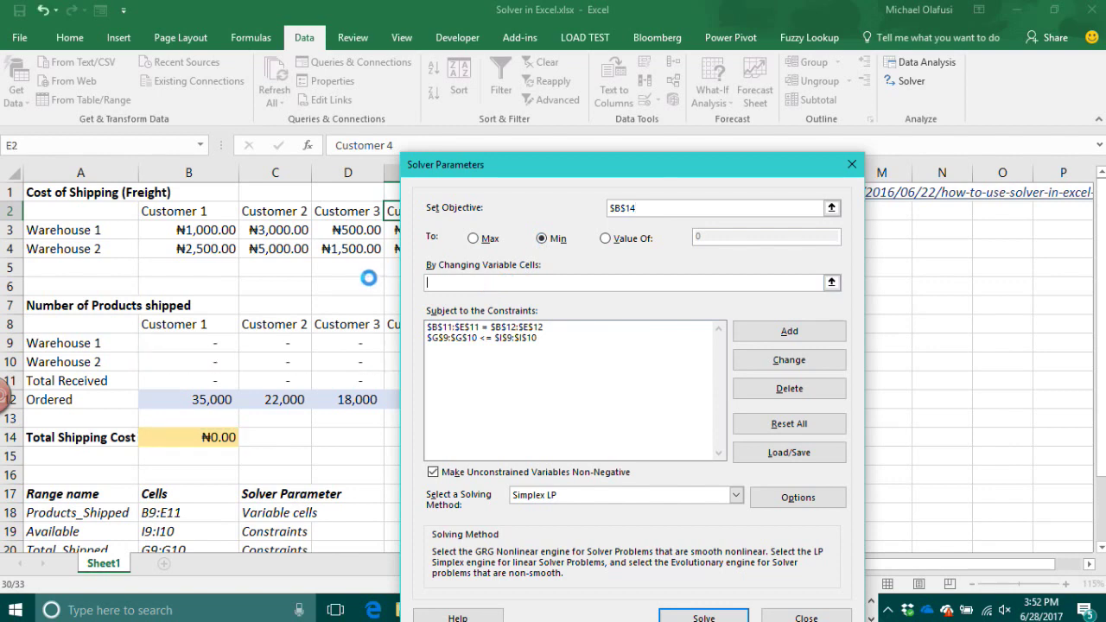
{"action": "left_click_drag", "start_coordinate": [180, 344], "coordinate": [433, 368]}
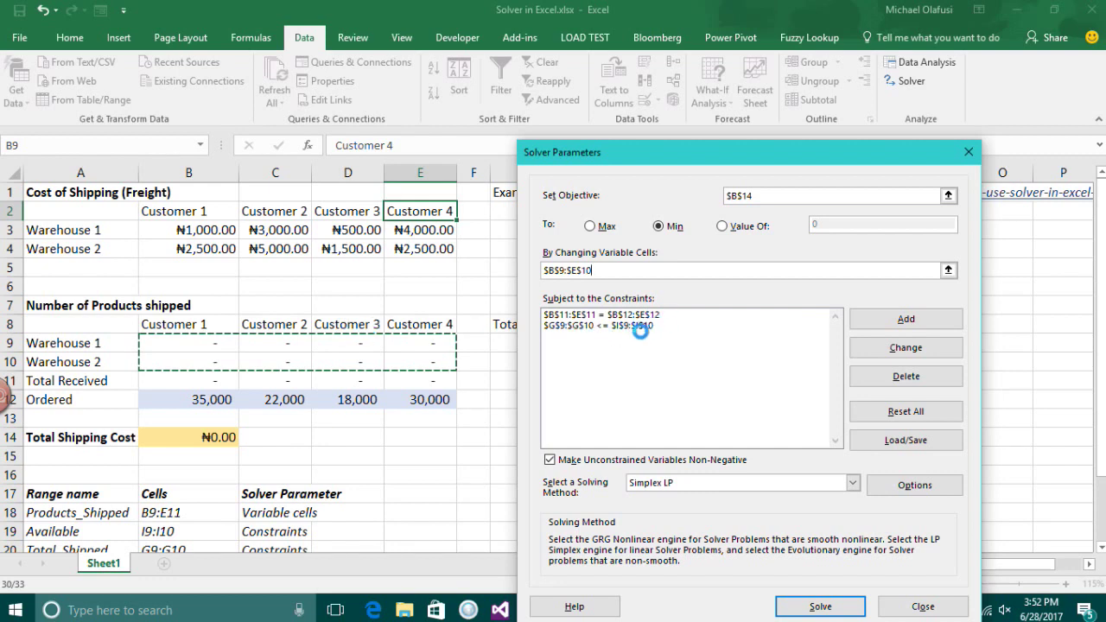
{"action": "left_click", "coordinate": [588, 316]}
{"action": "key", "text": "Return"}
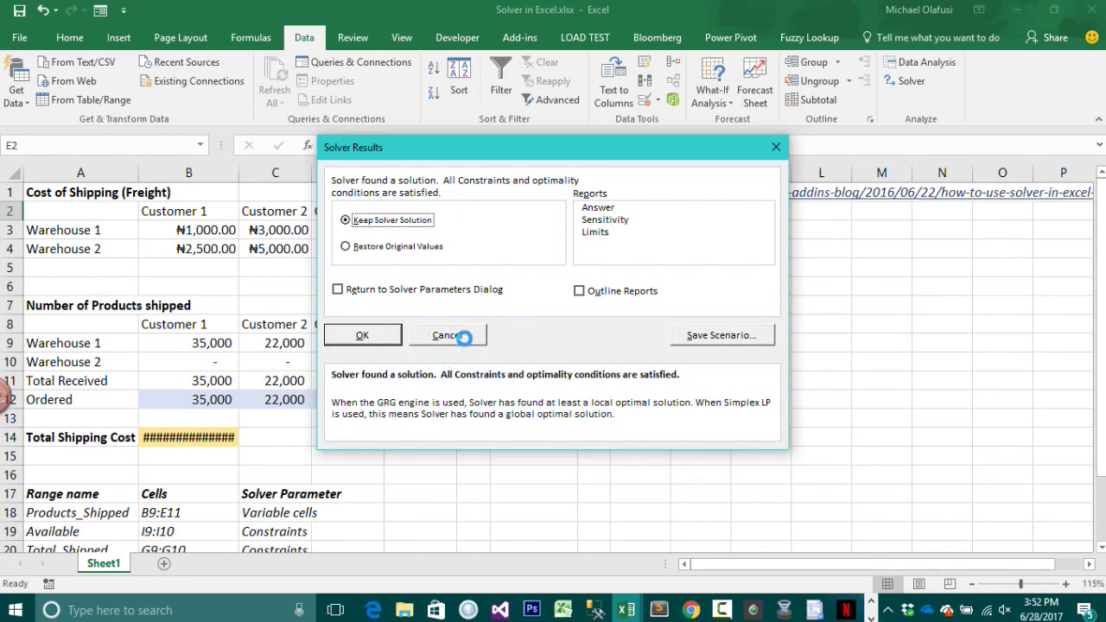
- Restore the blank quantities and ₦0.00 cost, then bring back the minimise-B14 Solver model
{"action": "left_click", "coordinate": [380, 247]}
{"action": "left_click", "coordinate": [385, 336]}
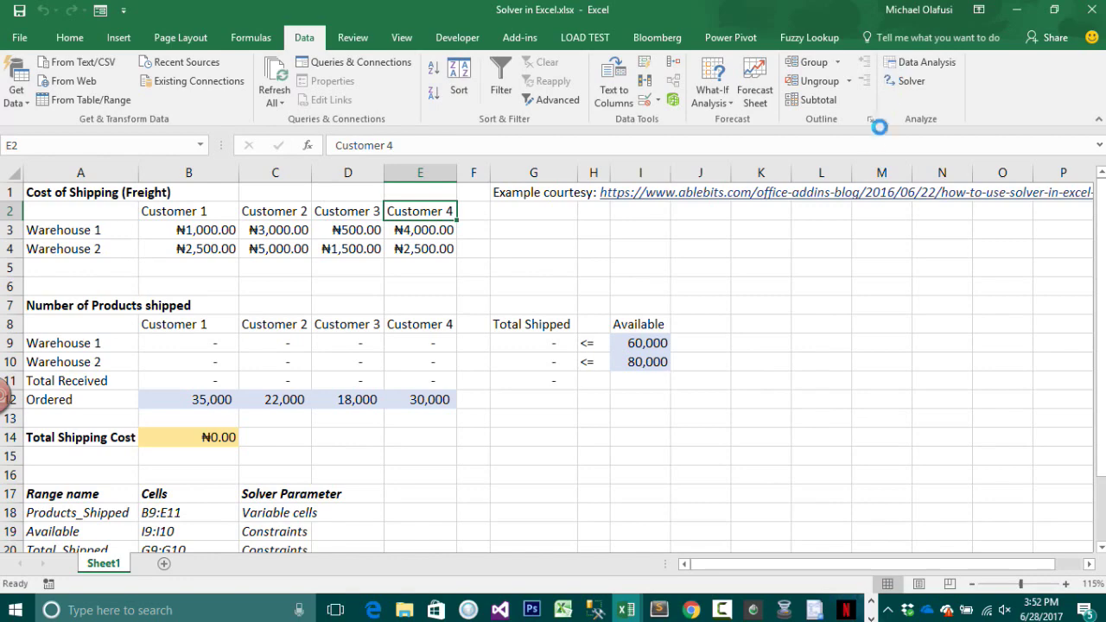
{"action": "left_click", "coordinate": [902, 81]}
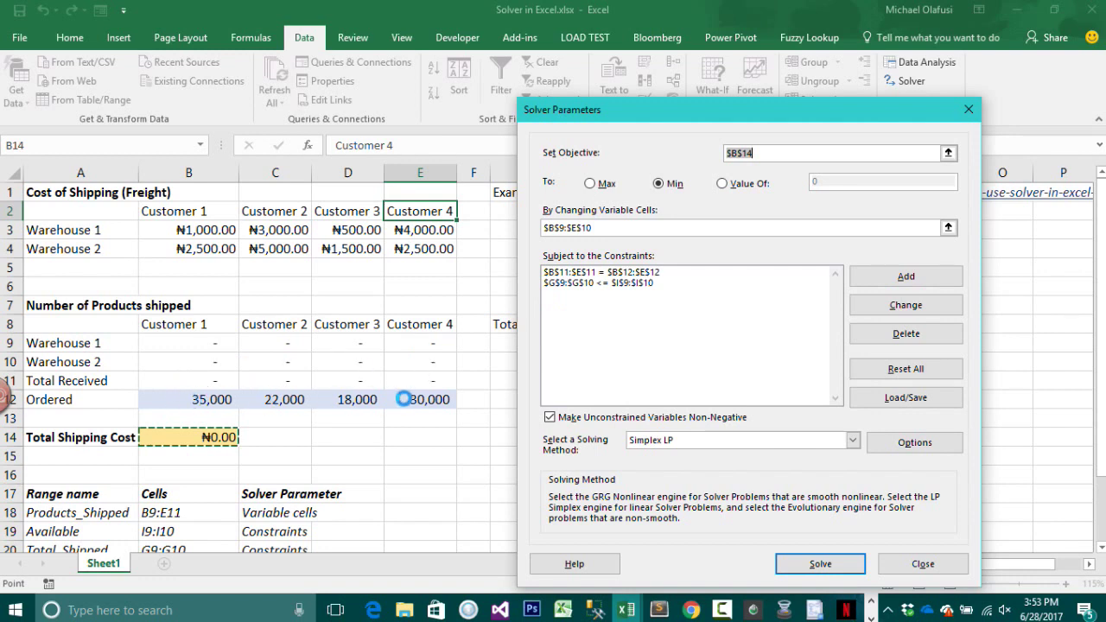
- Delete the received-equals-ordered and capacity constraints, then start a new empty constraint
{"action": "left_click", "coordinate": [570, 272]}
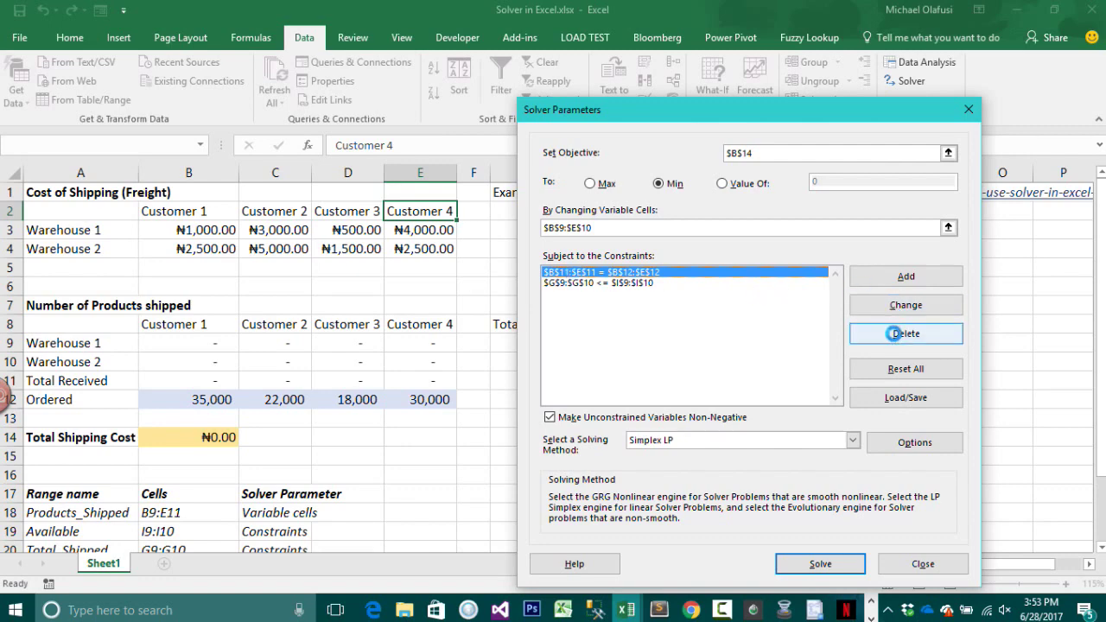
{"action": "left_click_drag", "start_coordinate": [681, 121], "coordinate": [585, 142]}
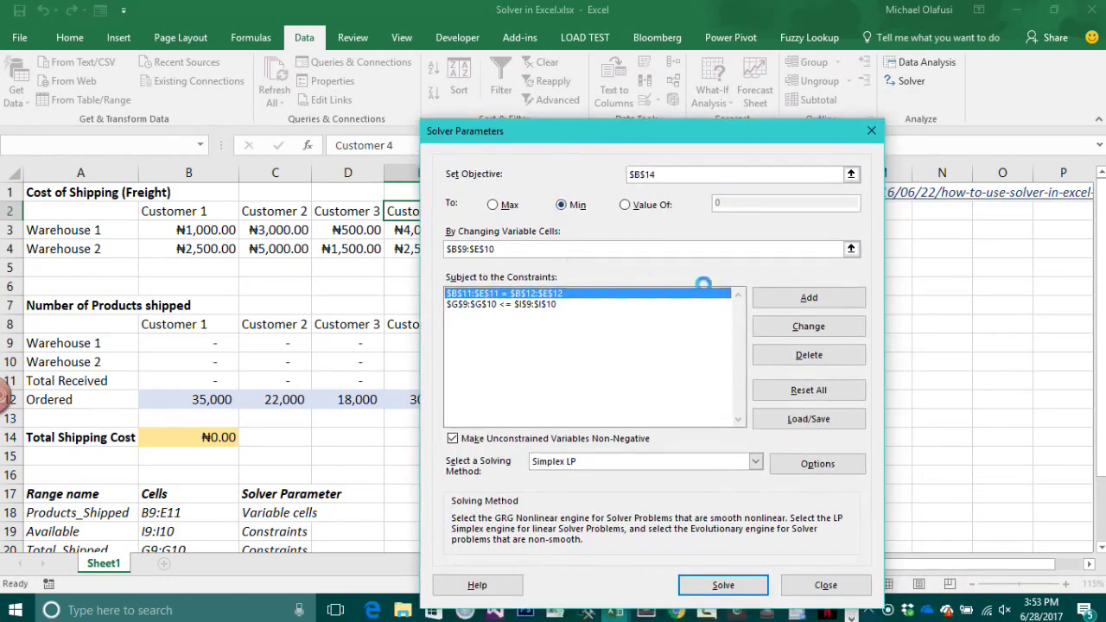
{"action": "left_click", "coordinate": [723, 585]}
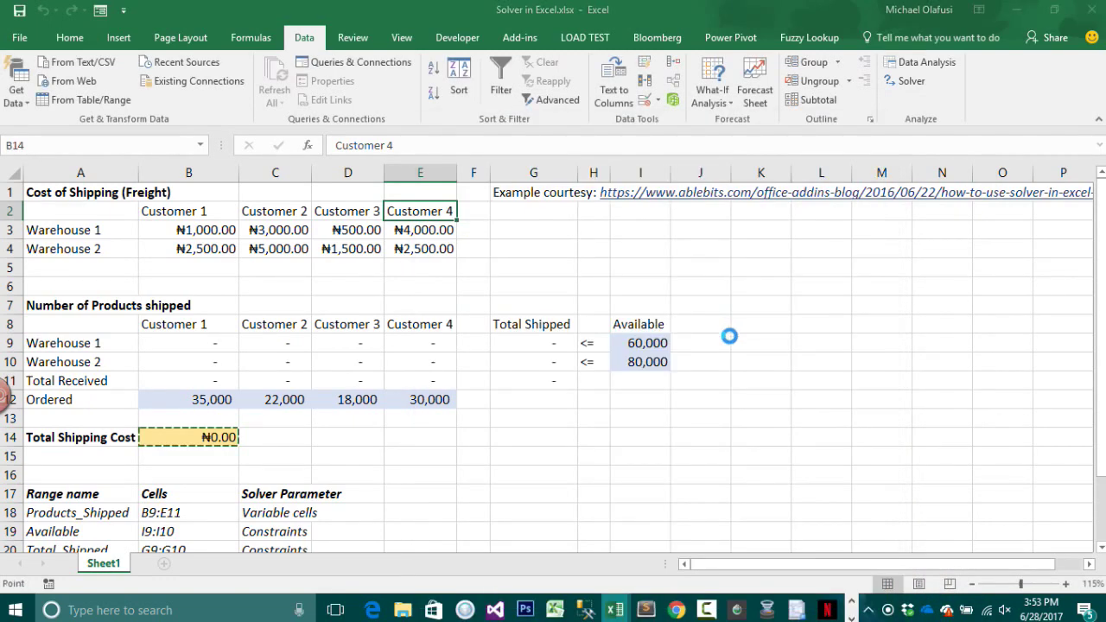
{"action": "left_click", "coordinate": [542, 271]}
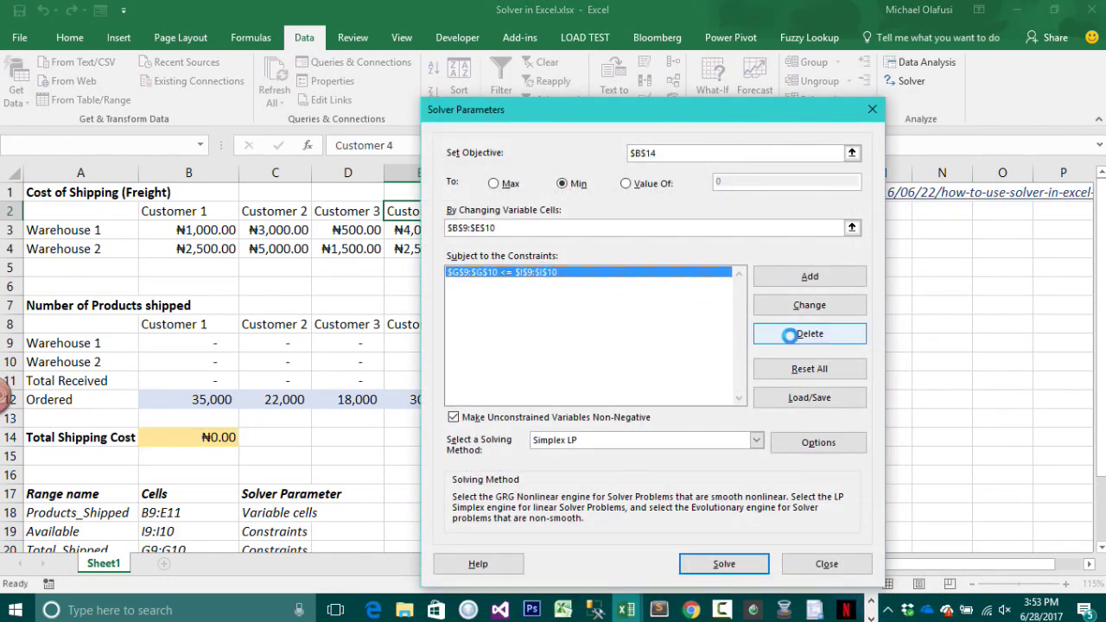
{"action": "left_click", "coordinate": [790, 334]}
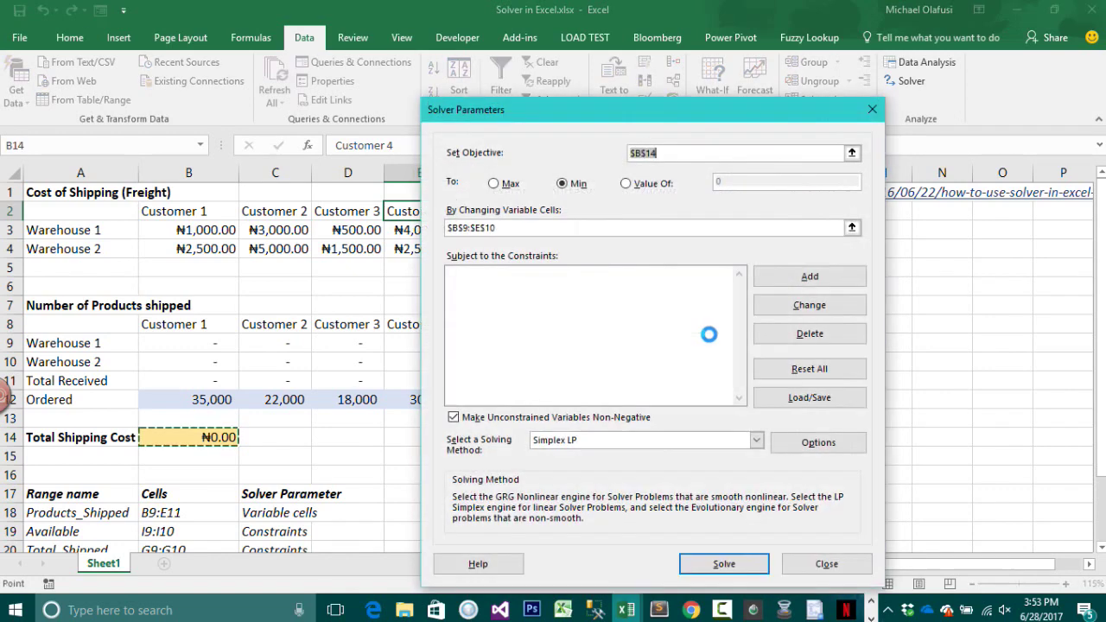
{"action": "left_click", "coordinate": [790, 278]}
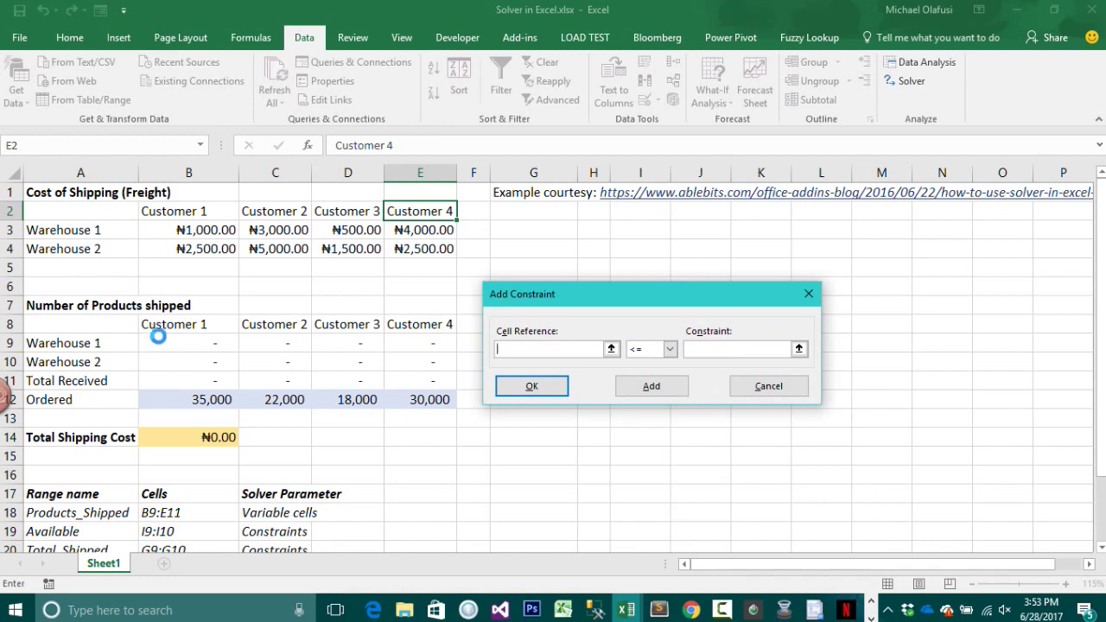
- Add the constraint $B$11:$E$11 = $B$12:$E$12 so Total Received equals Ordered
{"action": "left_click_drag", "start_coordinate": [158, 380], "coordinate": [435, 380]}
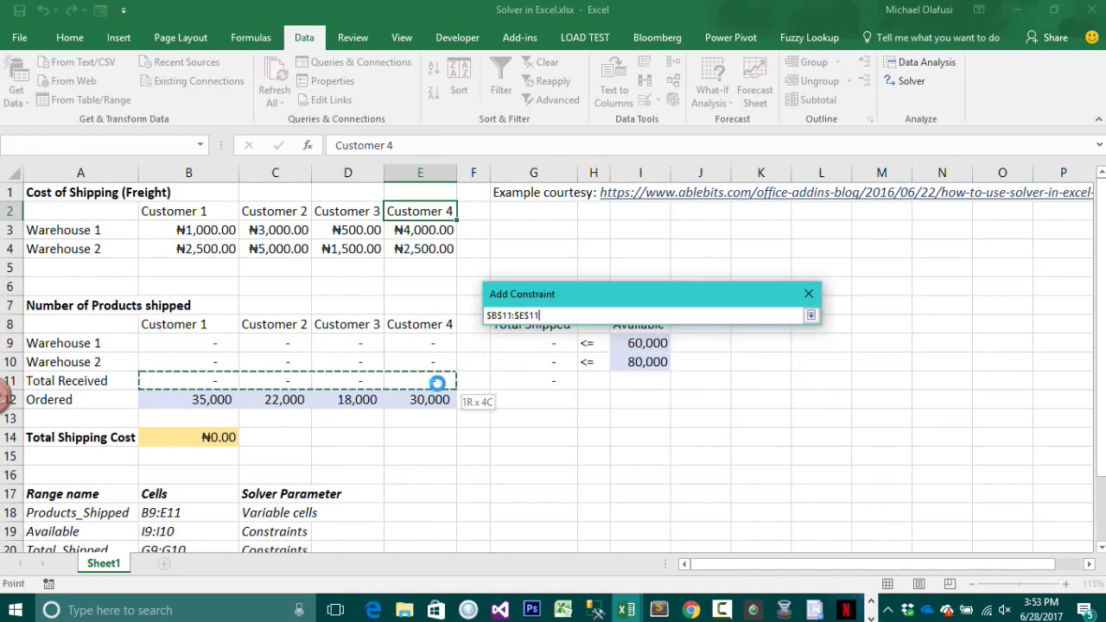
{"action": "left_click", "coordinate": [669, 348]}
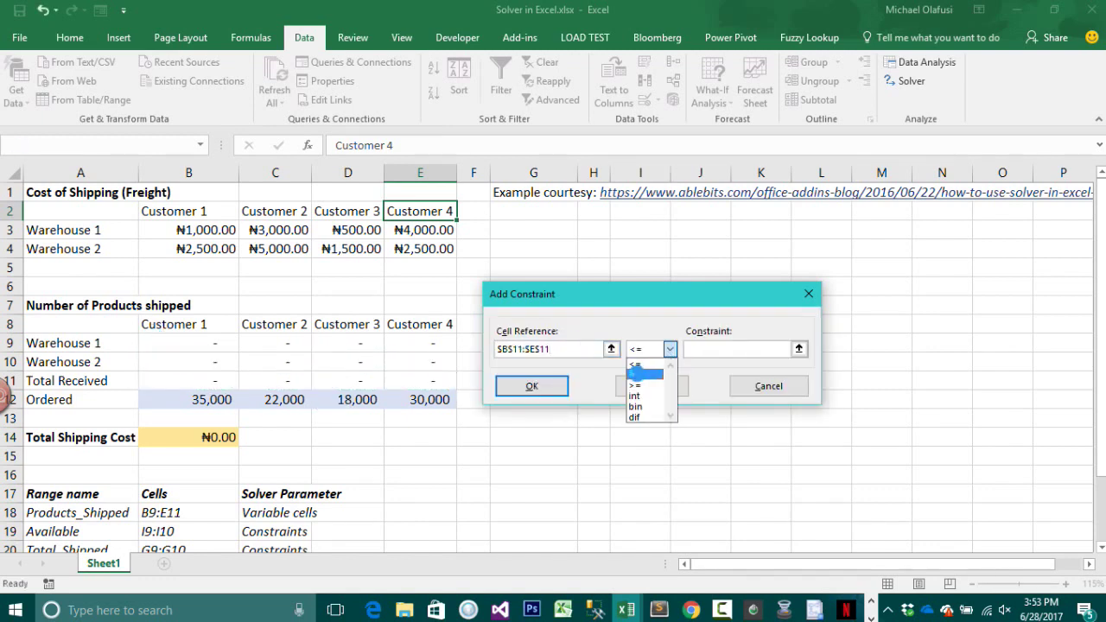
{"action": "left_click", "coordinate": [636, 373]}
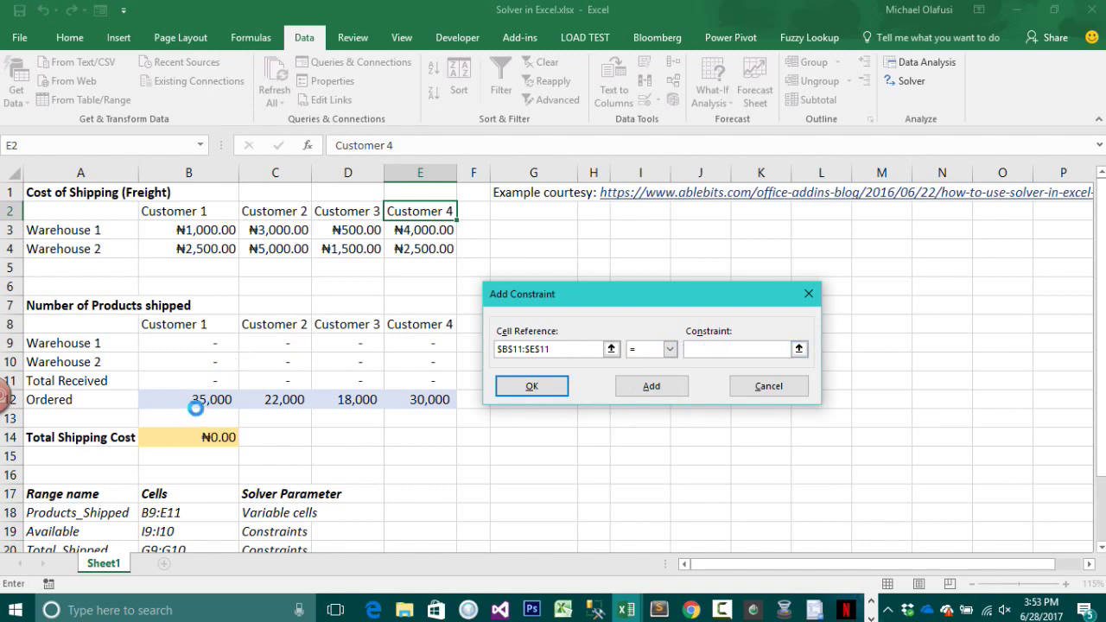
{"action": "left_click_drag", "start_coordinate": [190, 403], "coordinate": [418, 398]}
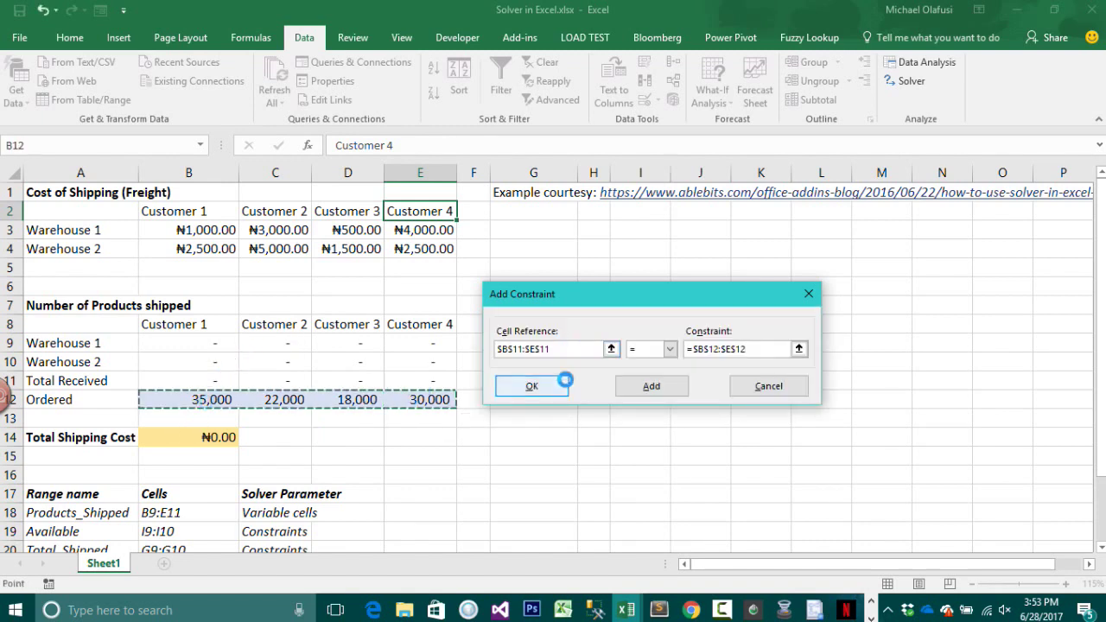
{"action": "left_click", "coordinate": [652, 386]}
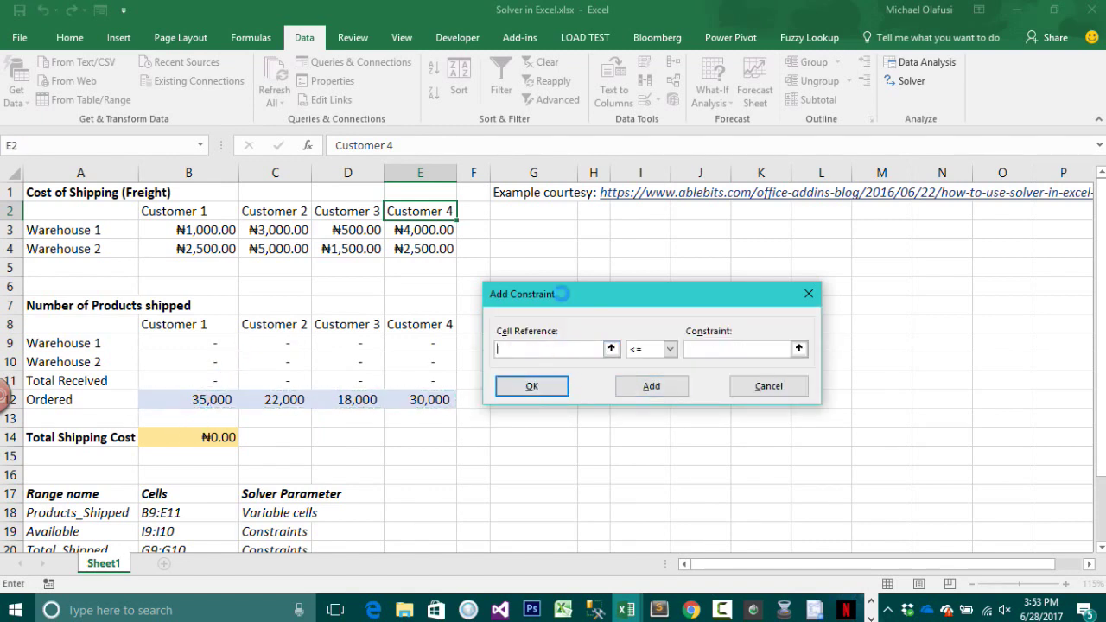
- Add the constraint $G$9:$G$10 <= $I$9:$I$10 limiting Total Shipped to Available
{"action": "left_click_drag", "start_coordinate": [561, 294], "coordinate": [575, 413]}
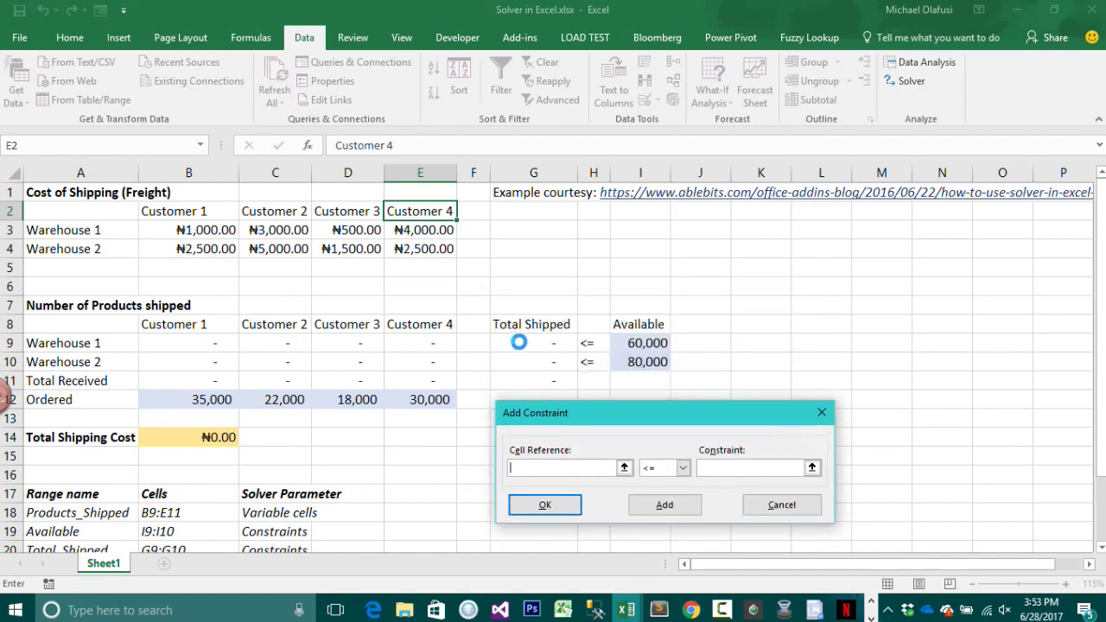
{"action": "mouse_move", "coordinate": [519, 340]}
{"action": "left_mouse_down"}
{"action": "mouse_move", "coordinate": [518, 371]}
{"action": "mouse_move", "coordinate": [522, 360]}
{"action": "left_mouse_up"}
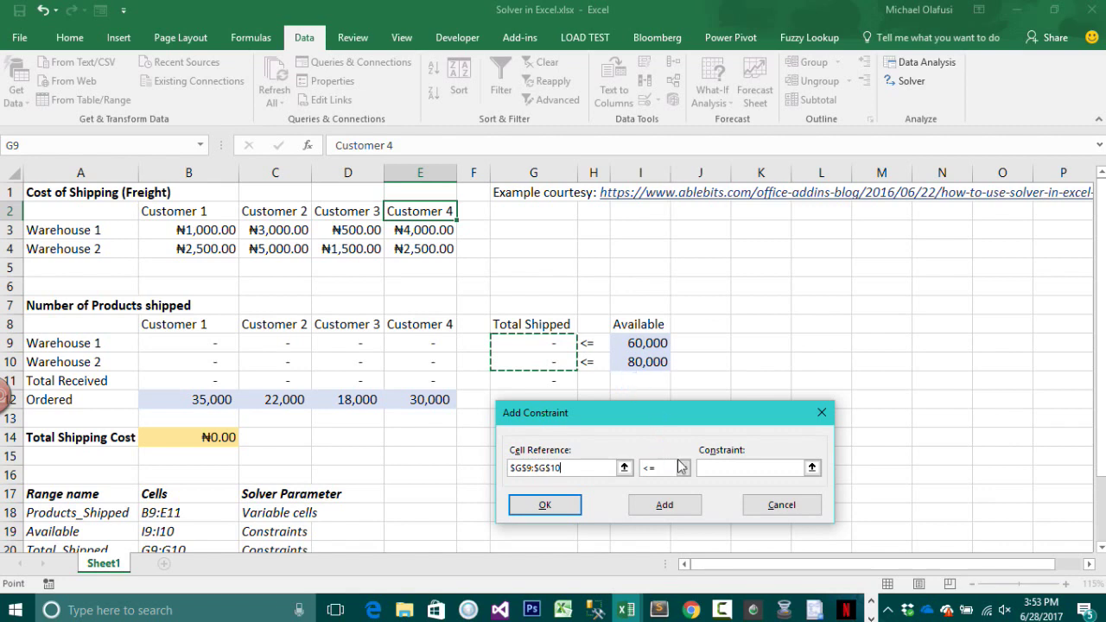
{"action": "left_click", "coordinate": [709, 467]}
{"action": "left_click", "coordinate": [631, 344]}
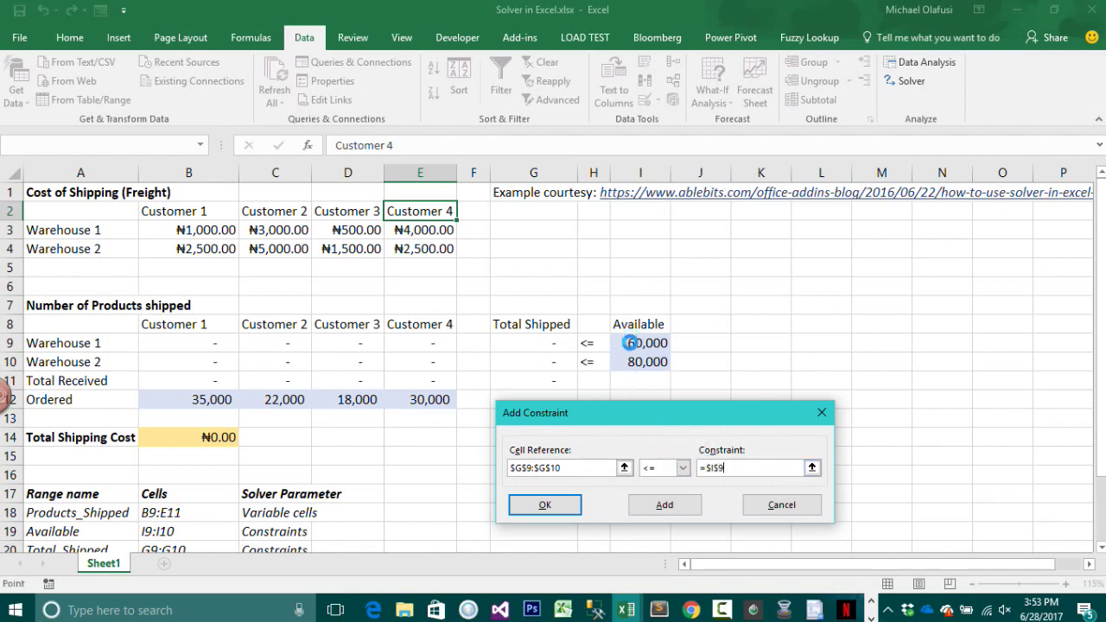
{"action": "left_click_drag", "start_coordinate": [631, 343], "coordinate": [647, 361]}
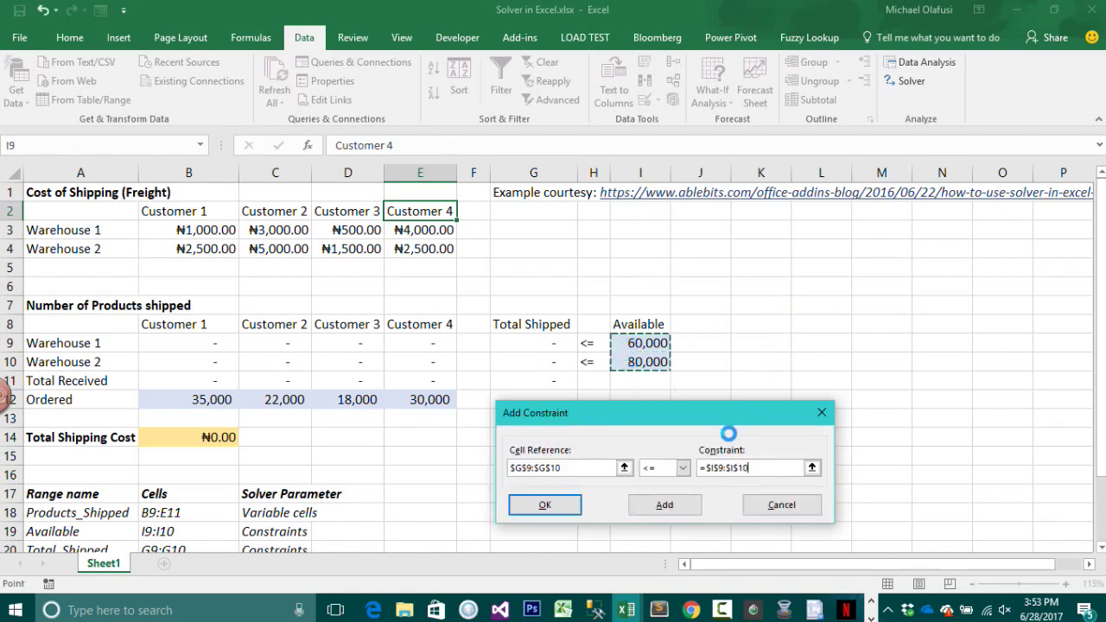
{"action": "left_click", "coordinate": [558, 504]}
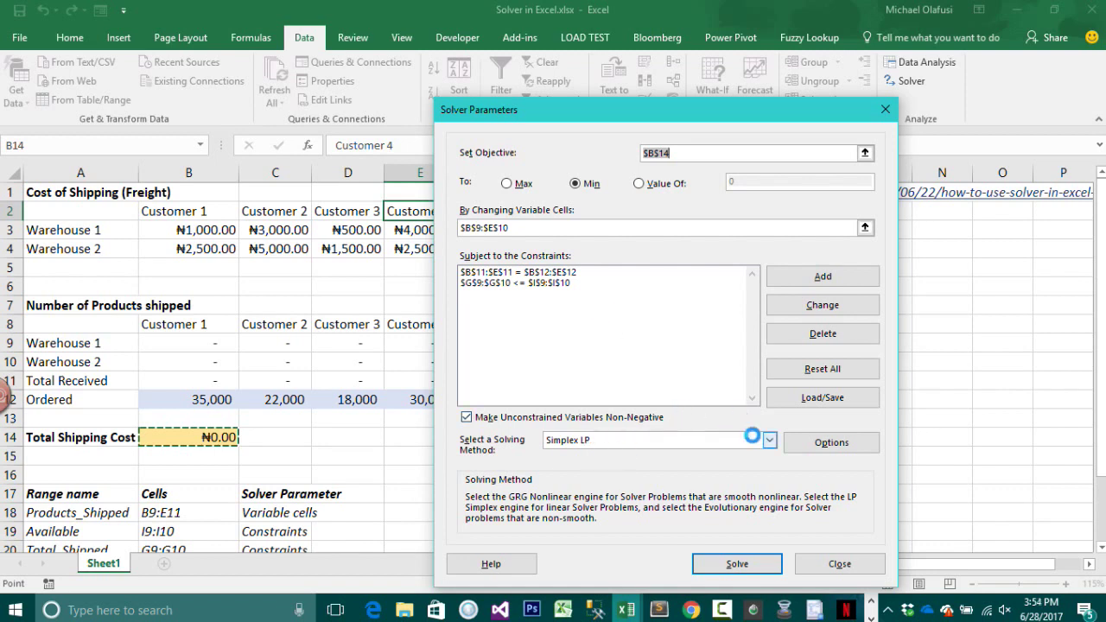
- Choose Simplex LP as the solving method and solve, shipping 35,000 and 22,000 from Warehouse 1
{"action": "left_click", "coordinate": [769, 440]}
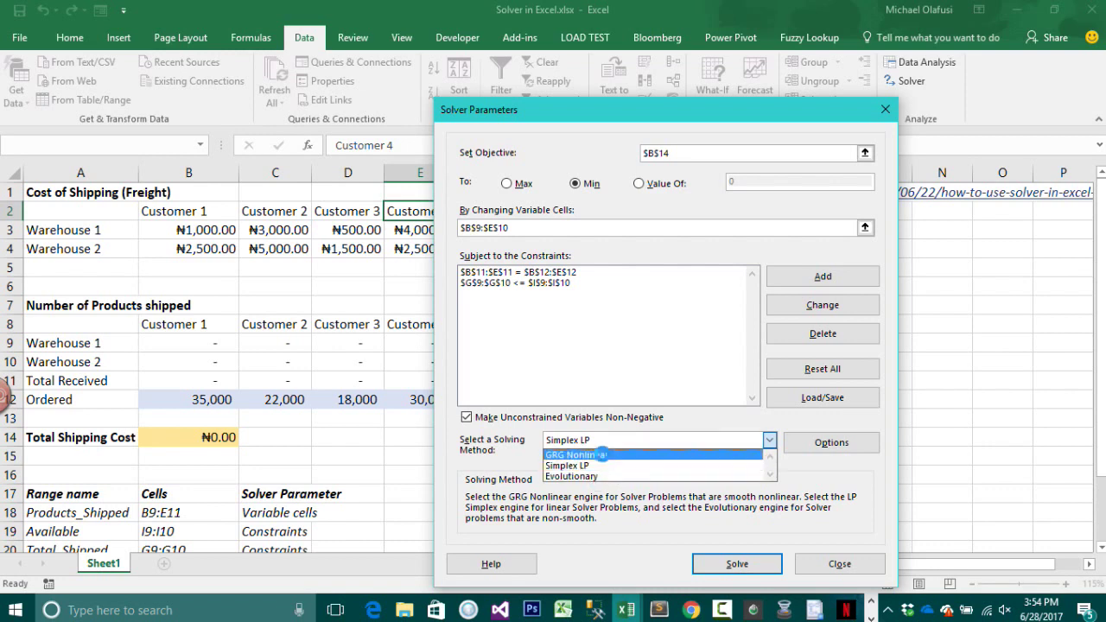
{"action": "left_click", "coordinate": [576, 466]}
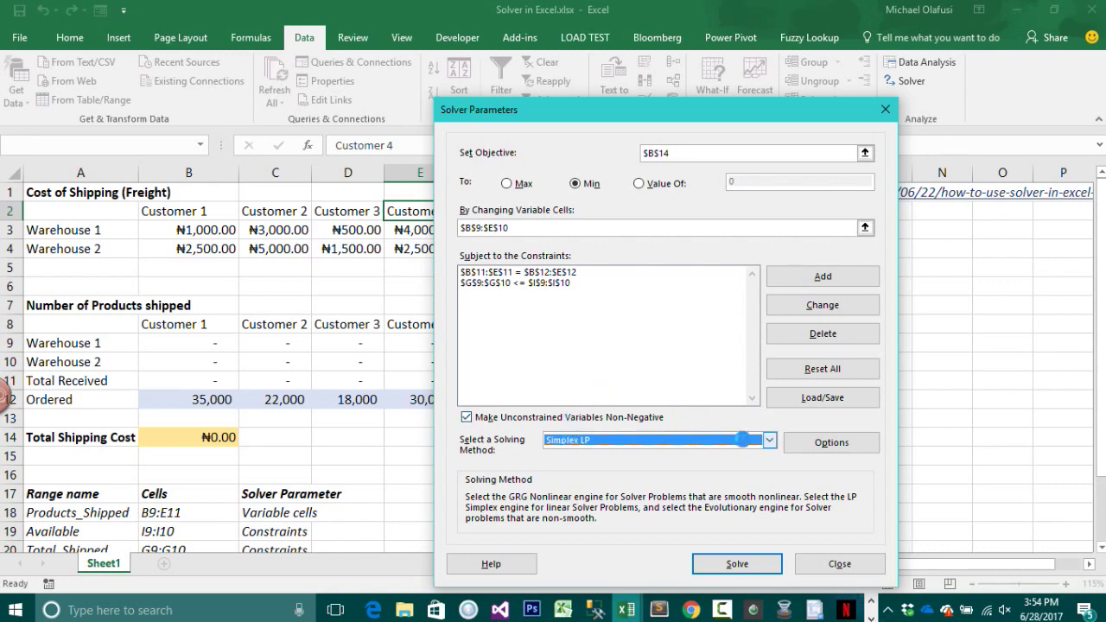
{"action": "left_click", "coordinate": [777, 442]}
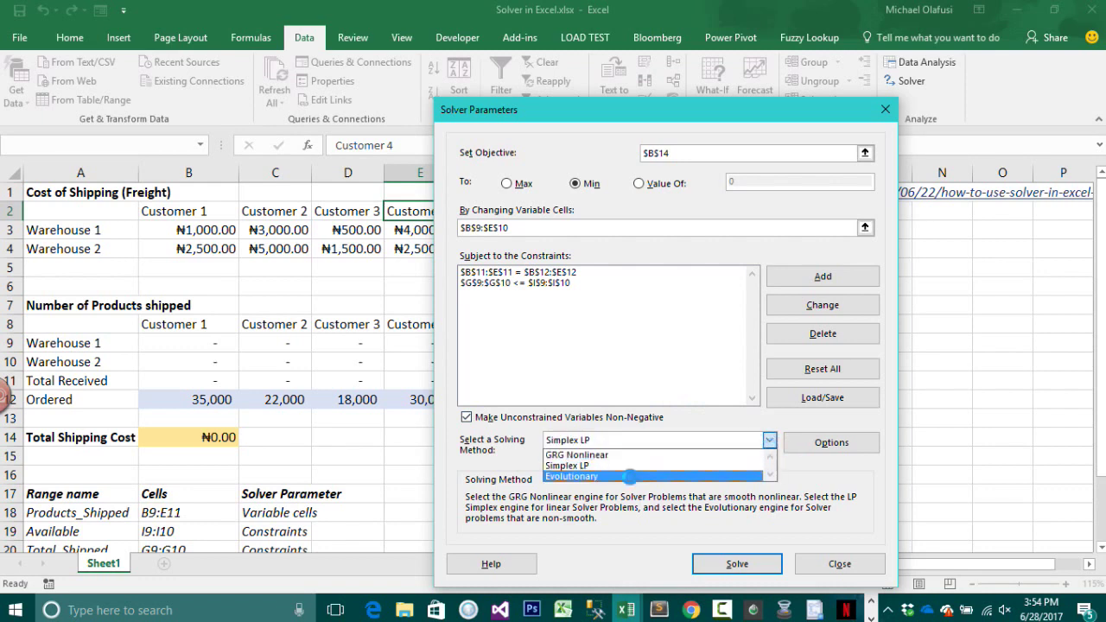
{"action": "left_click", "coordinate": [577, 466]}
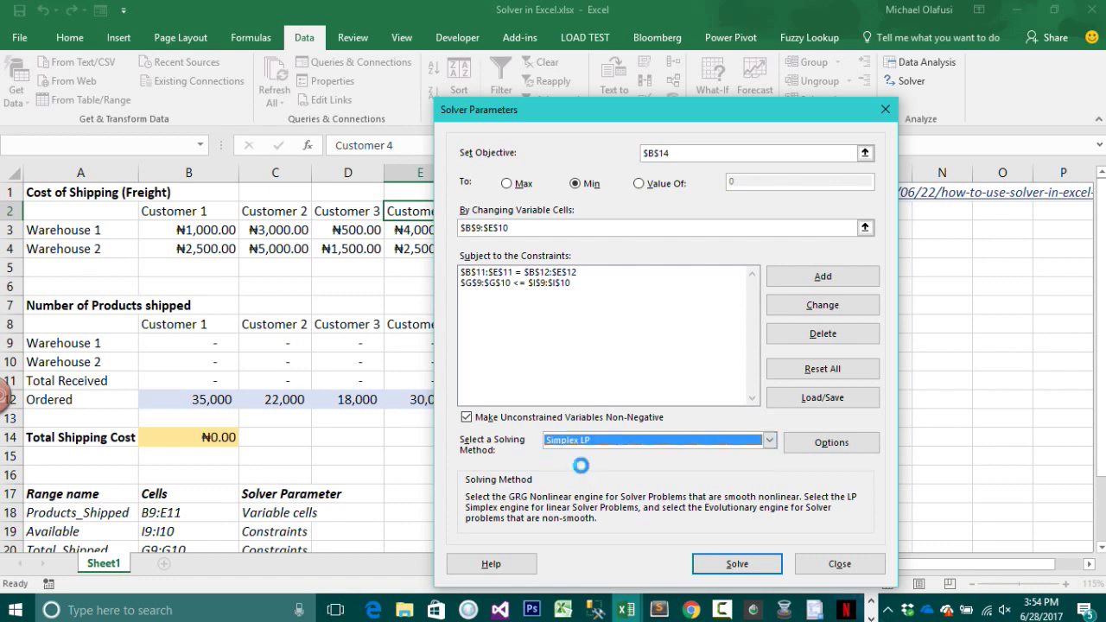
{"action": "left_click", "coordinate": [735, 565]}
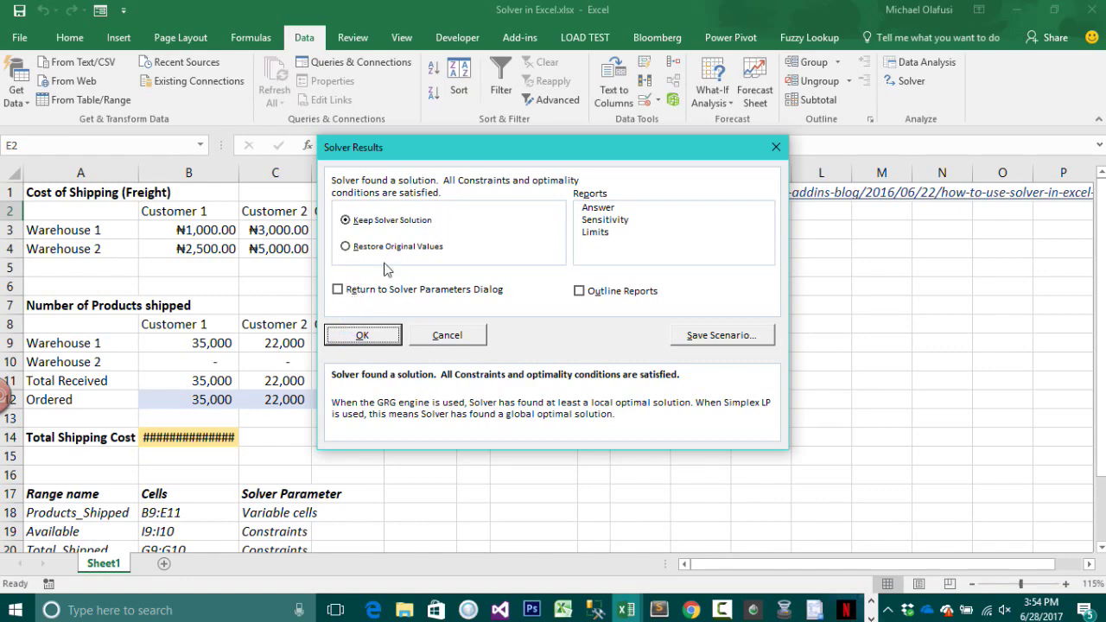
- Keep Solver's solution, autofit column B to show ₦200,000,000.00, and review the shipments
{"action": "left_click", "coordinate": [364, 337]}
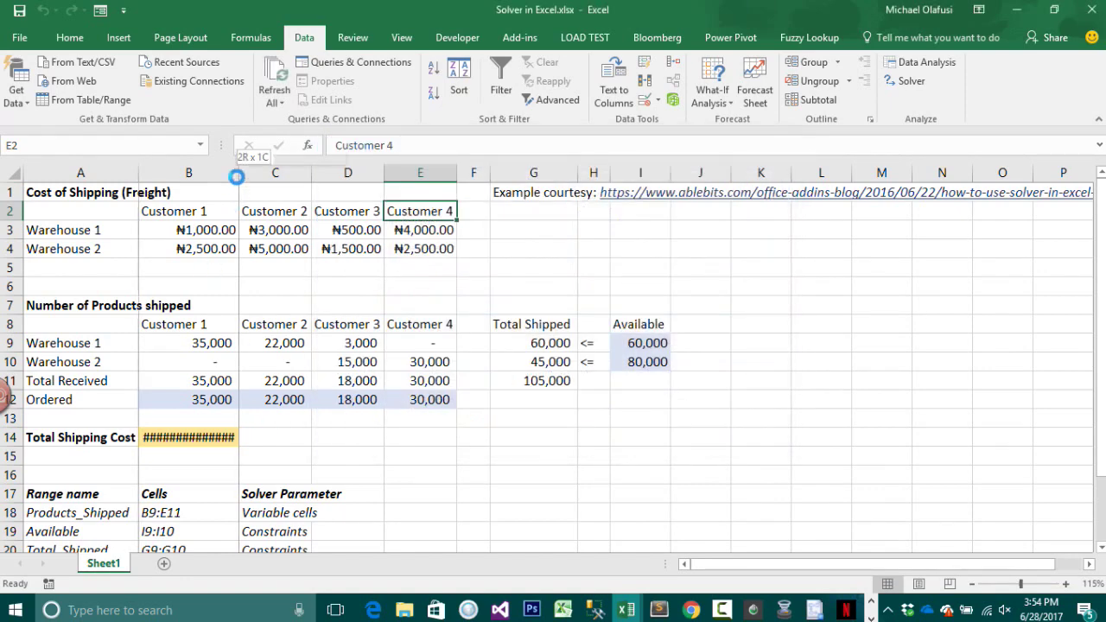
{"action": "double_click", "coordinate": [239, 173]}
{"action": "left_click", "coordinate": [325, 446]}
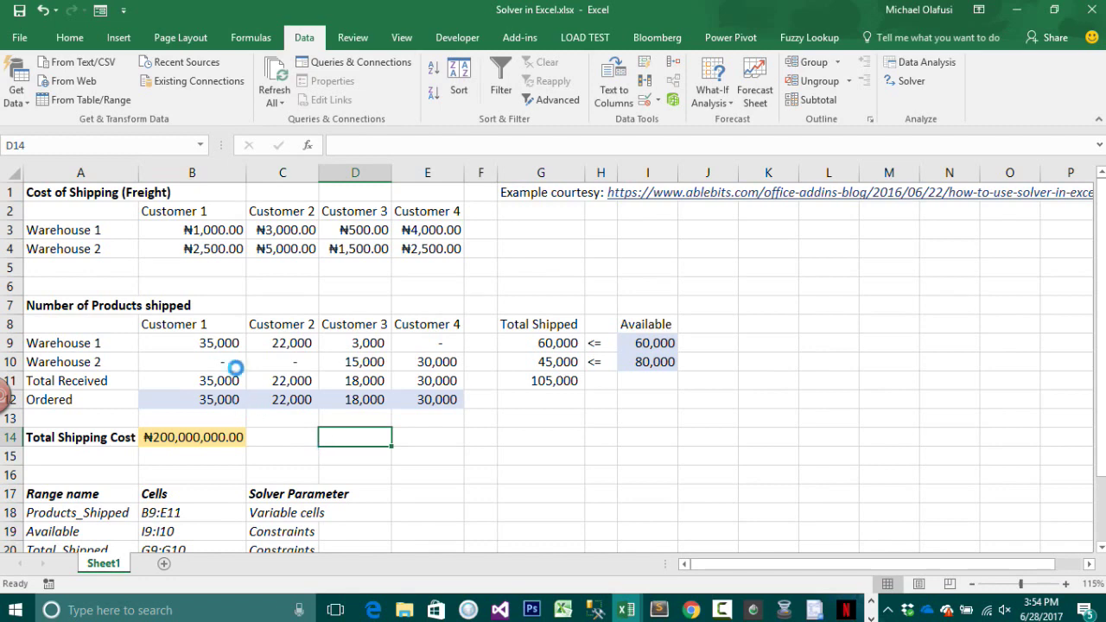
{"action": "left_click", "coordinate": [226, 343]}
{"action": "left_click_drag", "start_coordinate": [255, 342], "coordinate": [271, 339]}
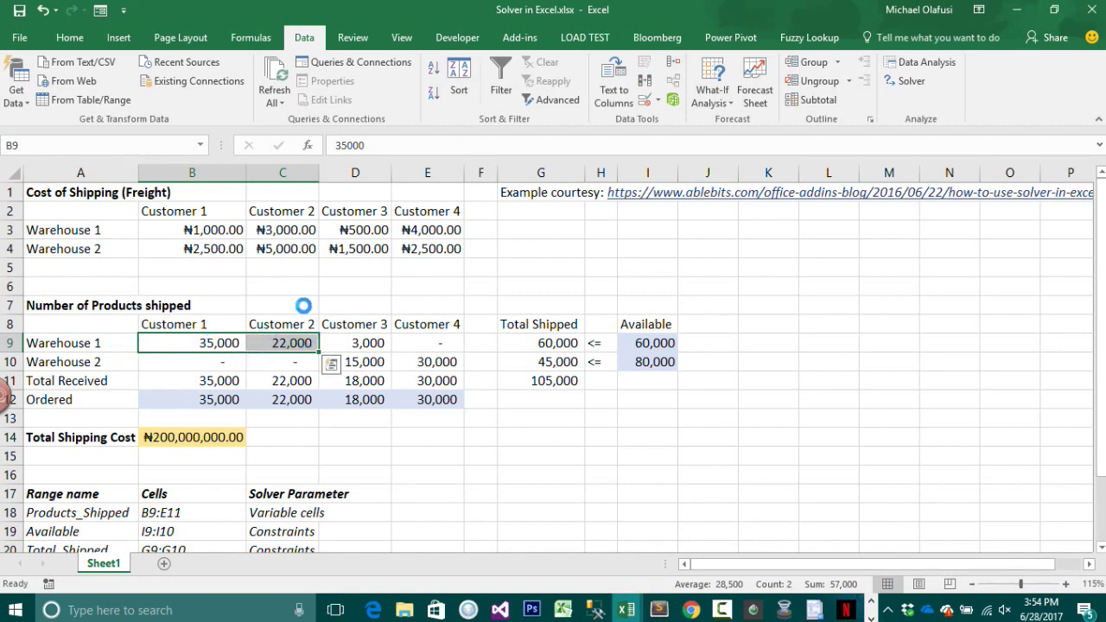
{"action": "left_click_drag", "start_coordinate": [367, 362], "coordinate": [413, 360]}
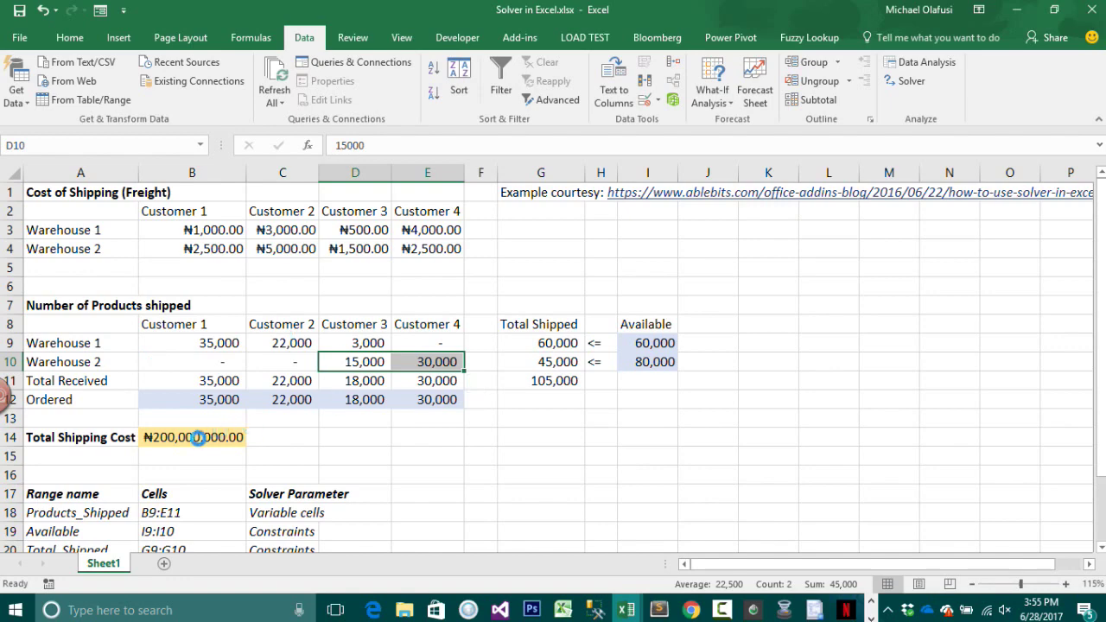
{"action": "left_click", "coordinate": [169, 440]}
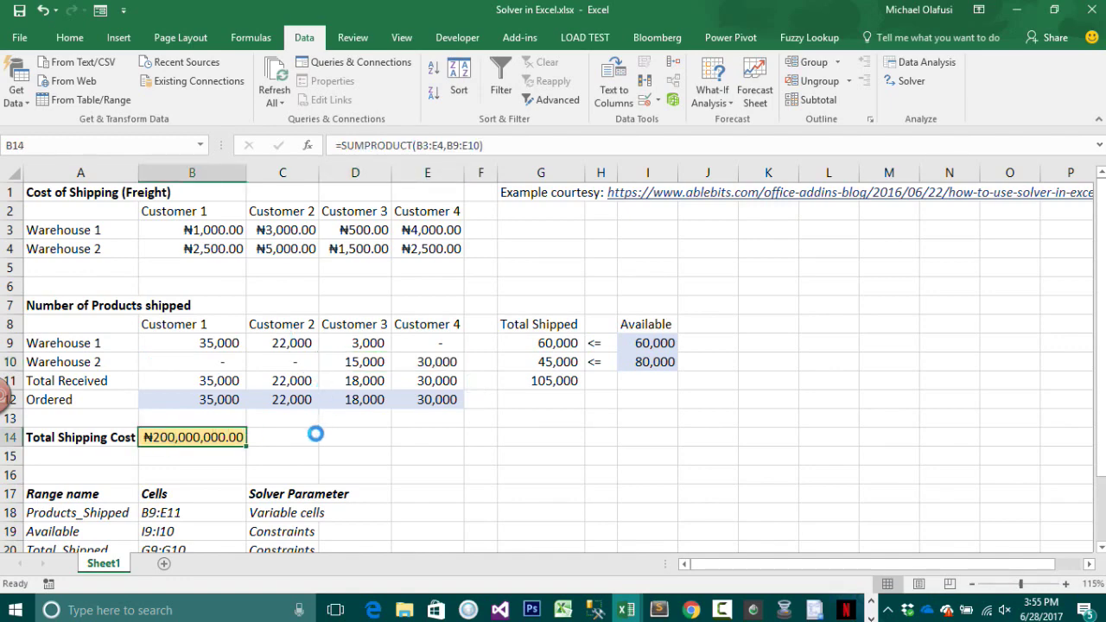
{"action": "scroll", "coordinate": [316, 434], "scroll_direction": "down", "scroll_amount": 2}
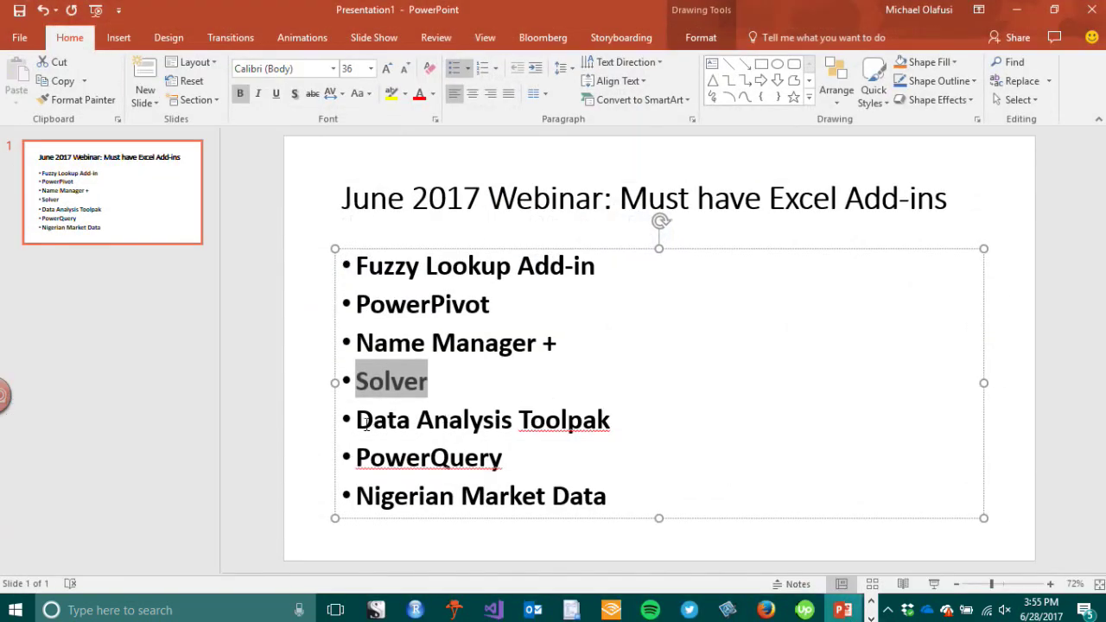
- Highlight the Data Analysis Toolpak topic on the slide, then return to the workbook
{"action": "left_click_drag", "start_coordinate": [366, 423], "coordinate": [615, 424]}
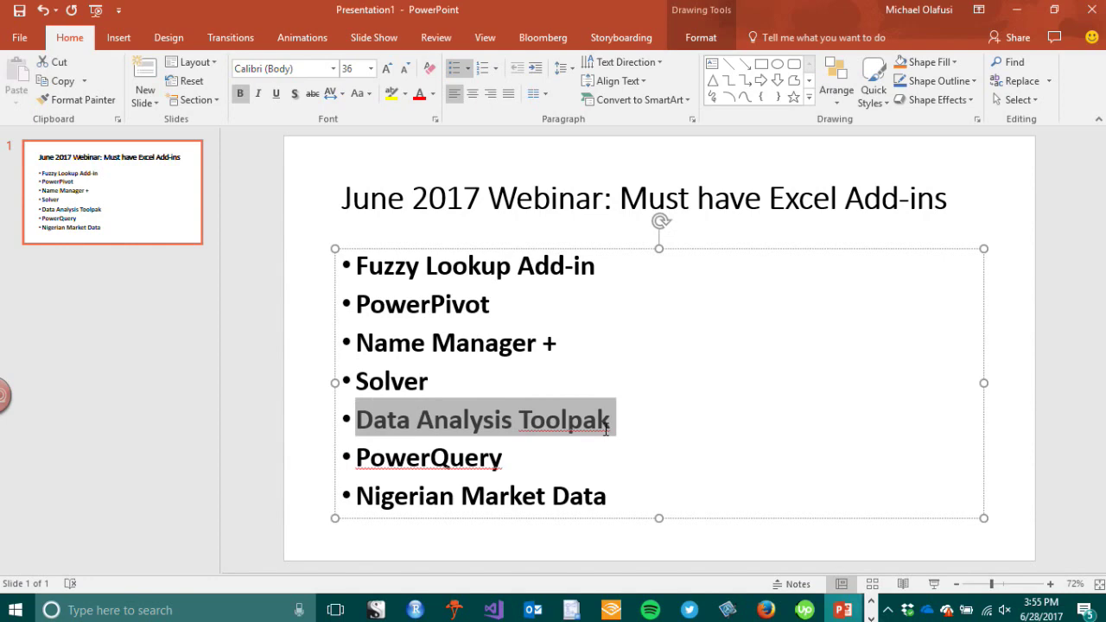
{"action": "left_click", "coordinate": [1027, 12]}
{"action": "left_click", "coordinate": [428, 380]}
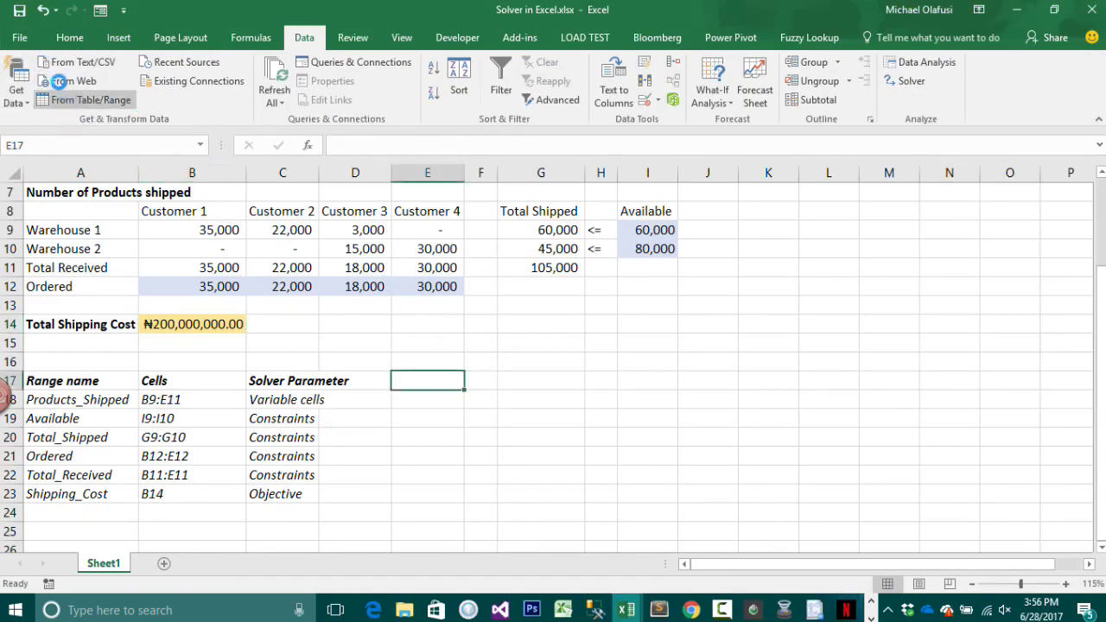
{"action": "left_click", "coordinate": [19, 37]}
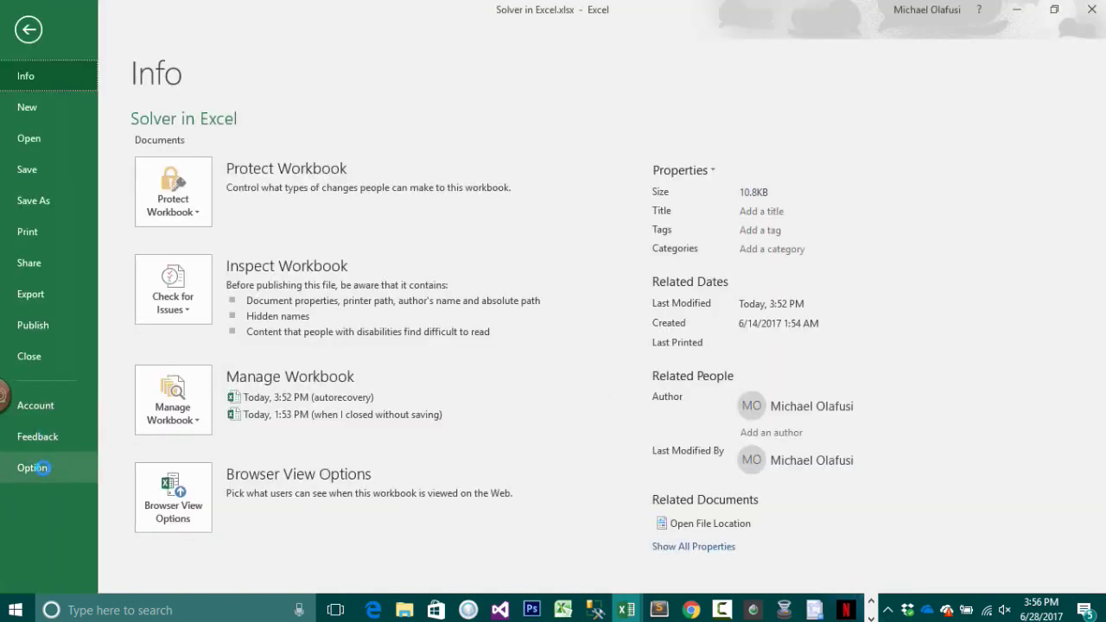
{"action": "left_click", "coordinate": [35, 468]}
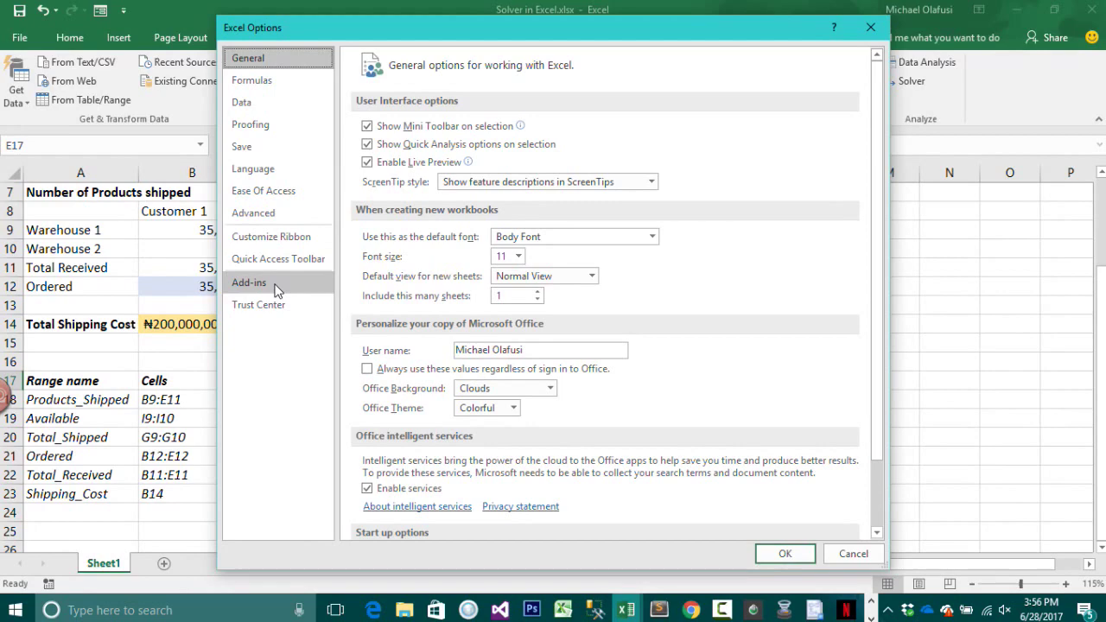
{"action": "left_click", "coordinate": [259, 283]}
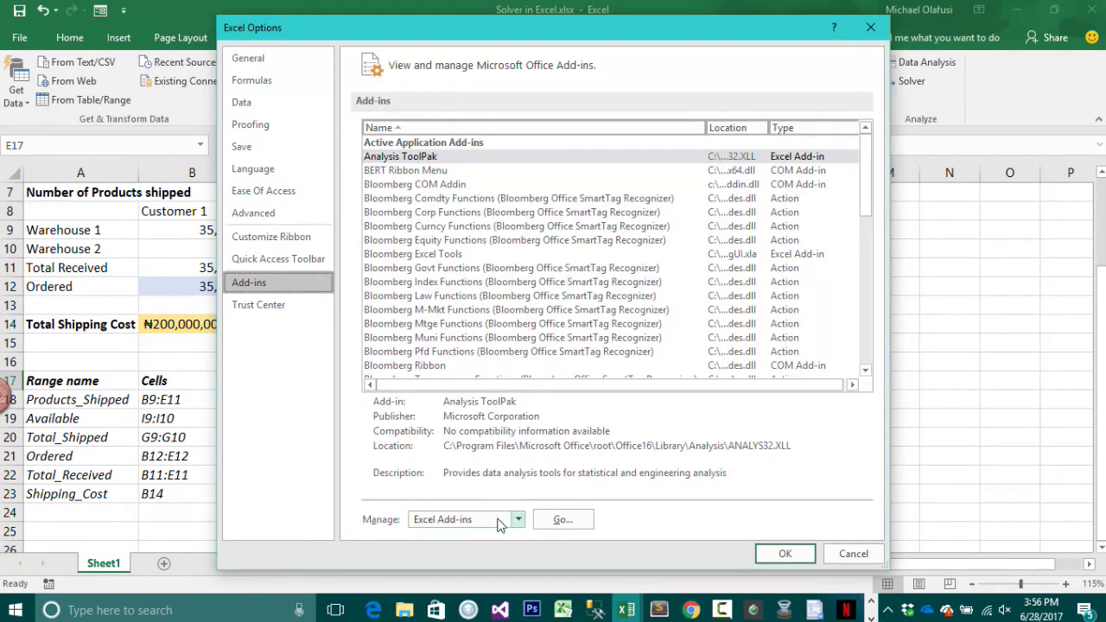
{"action": "left_click", "coordinate": [560, 520]}
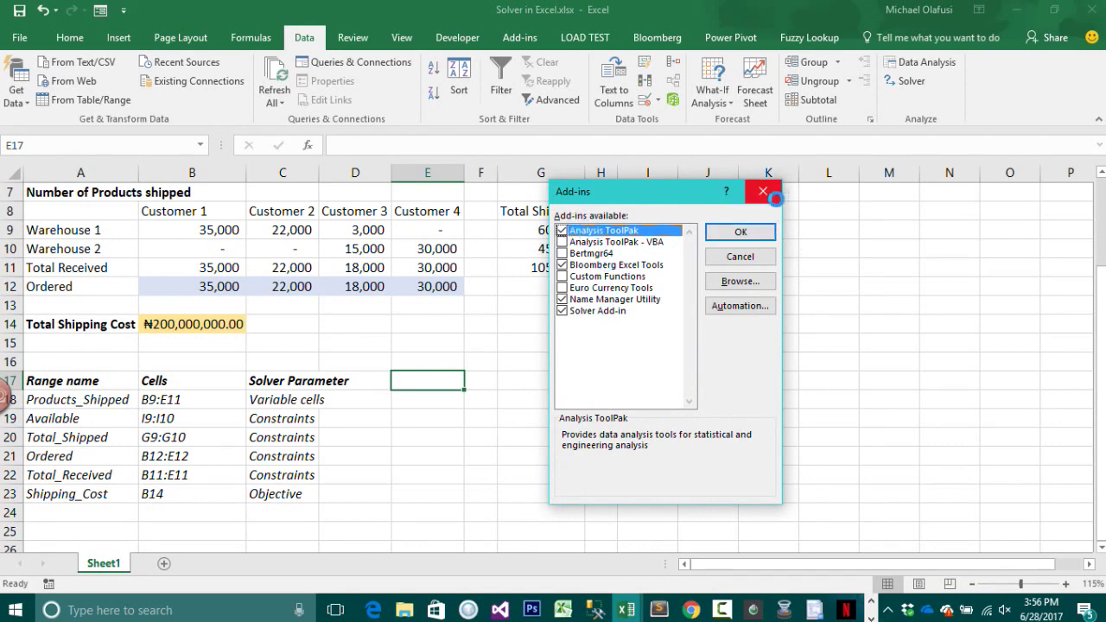
{"action": "left_click", "coordinate": [776, 198]}
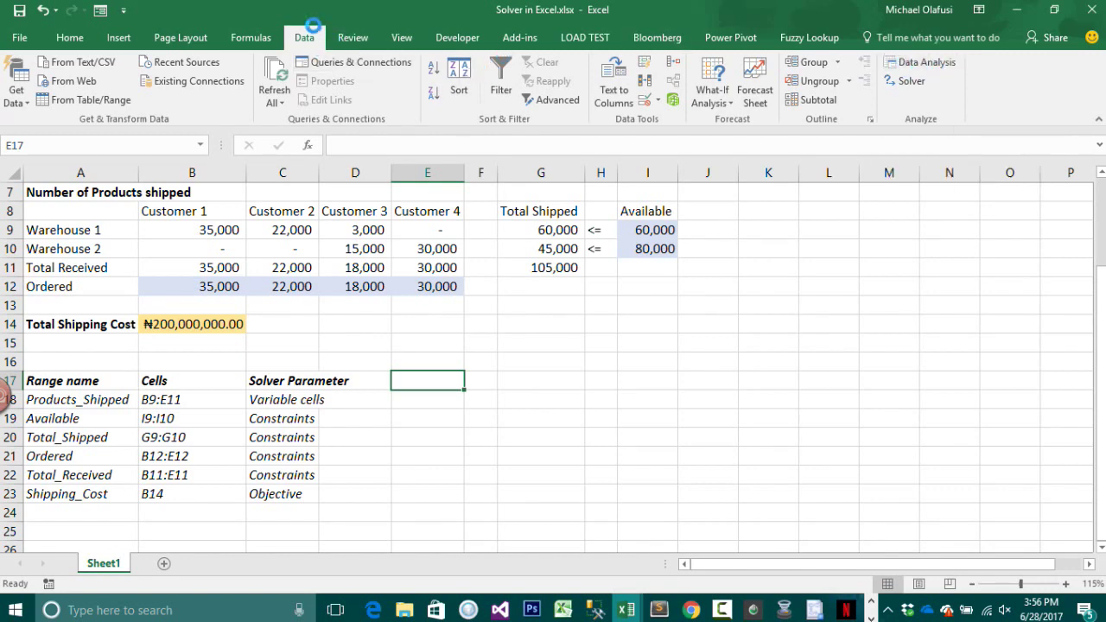
{"action": "left_click", "coordinate": [921, 62]}
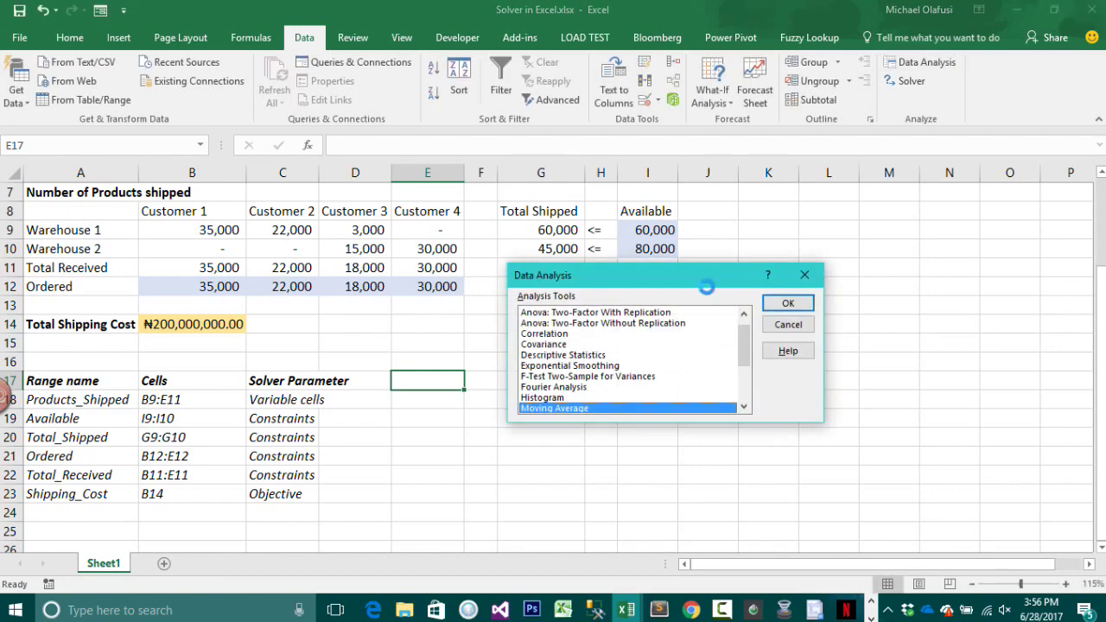
{"action": "left_click_drag", "start_coordinate": [616, 278], "coordinate": [491, 256]}
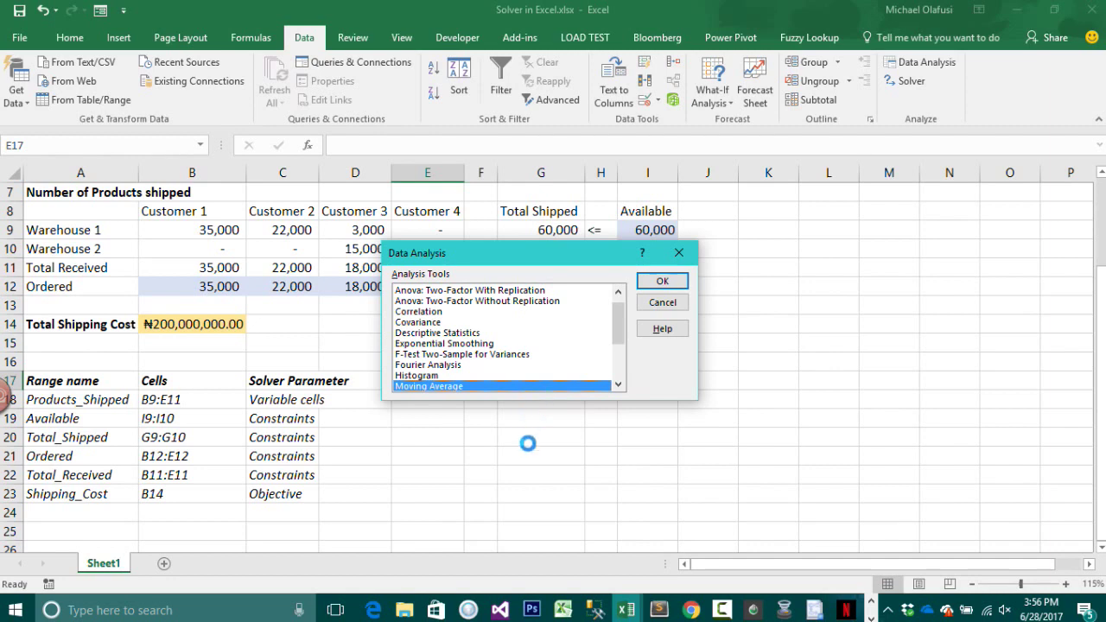
{"action": "mouse_move", "coordinate": [618, 323]}
{"action": "left_mouse_down"}
{"action": "mouse_move", "coordinate": [616, 384]}
{"action": "mouse_move", "coordinate": [601, 396]}
{"action": "mouse_move", "coordinate": [616, 370]}
{"action": "mouse_move", "coordinate": [610, 328]}
{"action": "mouse_move", "coordinate": [620, 367]}
{"action": "mouse_move", "coordinate": [629, 329]}
{"action": "left_mouse_up"}
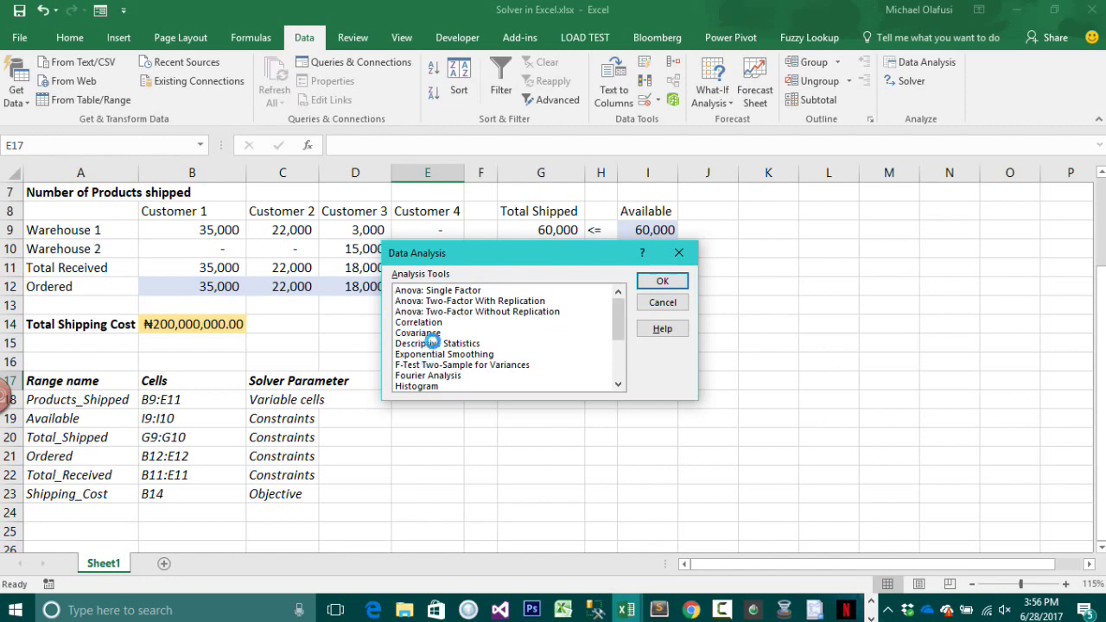
{"action": "left_click", "coordinate": [612, 389]}
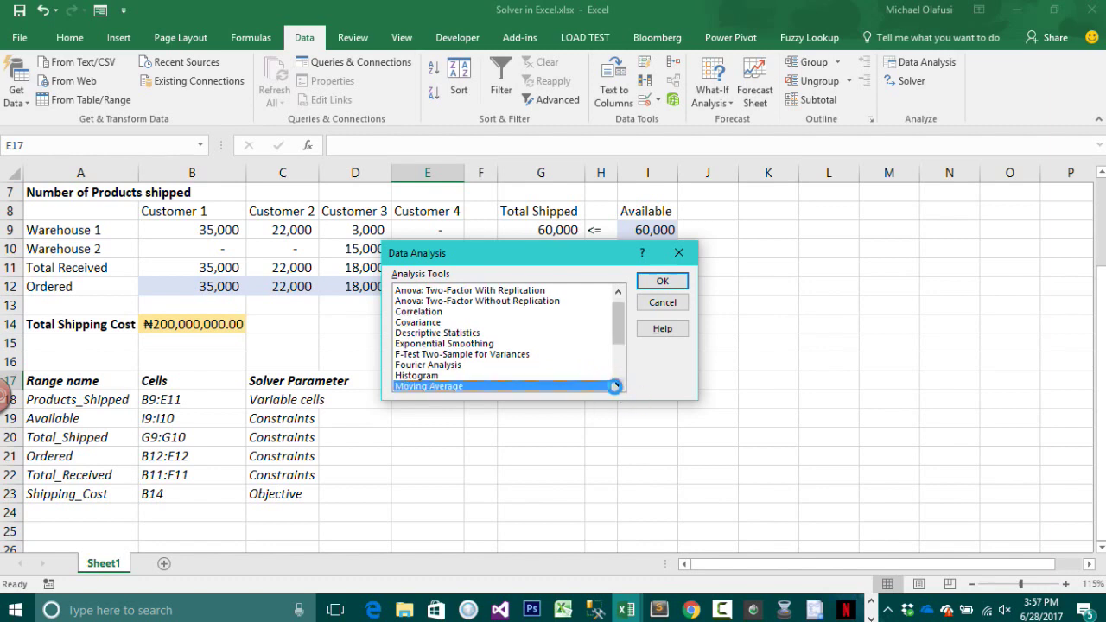
{"action": "scroll", "coordinate": [614, 387], "scroll_direction": "down", "scroll_amount": 5}
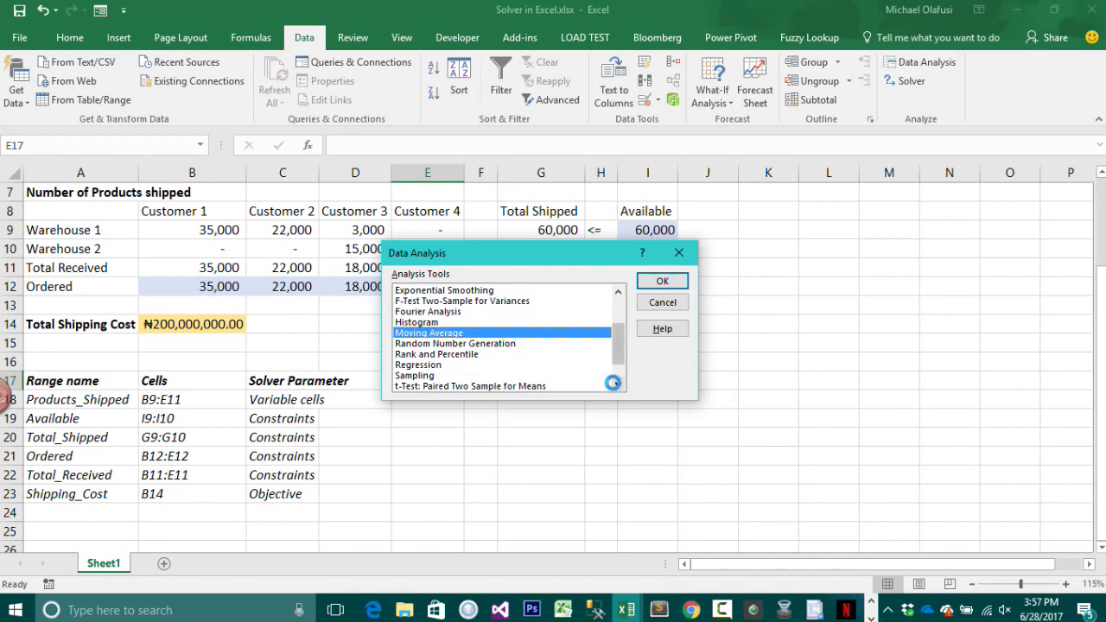
{"action": "left_click", "coordinate": [616, 384]}
{"action": "left_click", "coordinate": [617, 384]}
{"action": "left_click", "coordinate": [616, 384]}
{"action": "left_click_drag", "start_coordinate": [619, 364], "coordinate": [611, 318]}
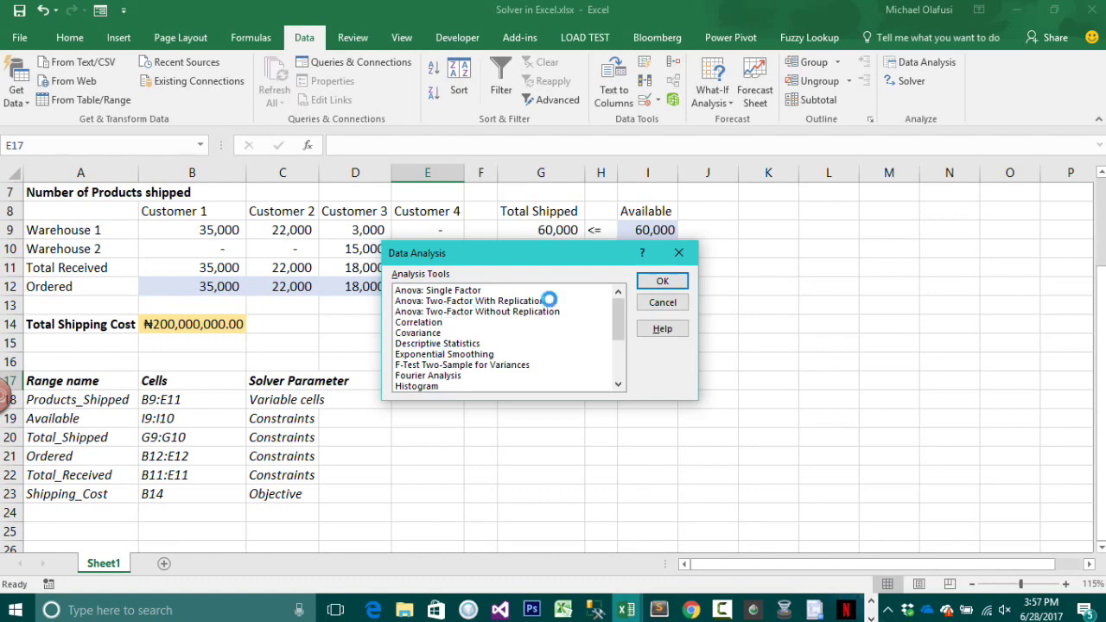
{"action": "left_click", "coordinate": [677, 252]}
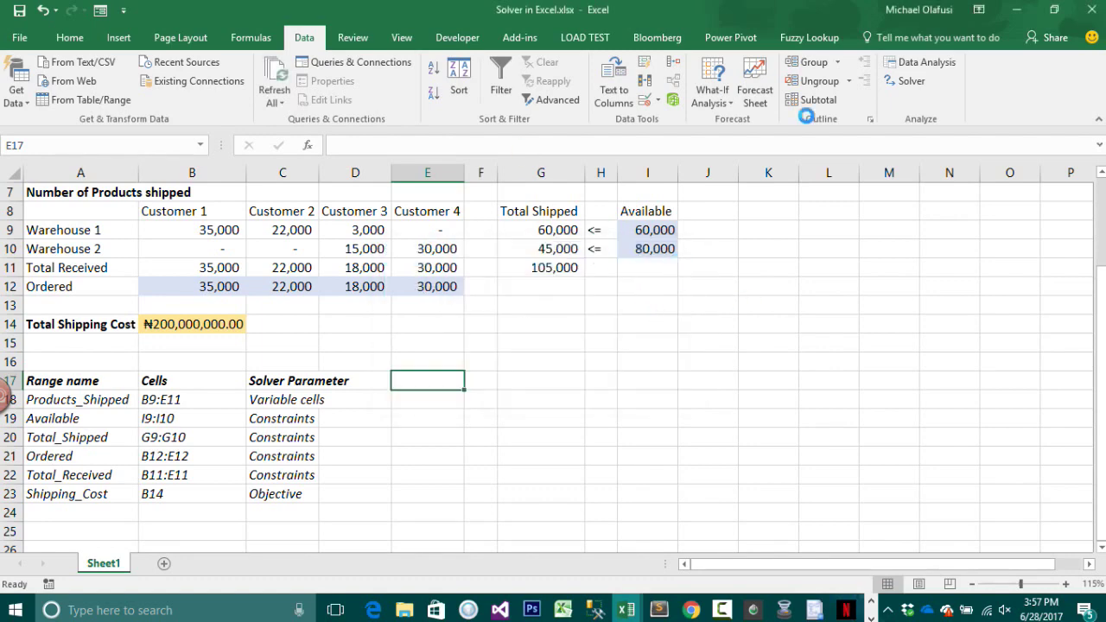
{"action": "key", "text": "alt+Tab"}
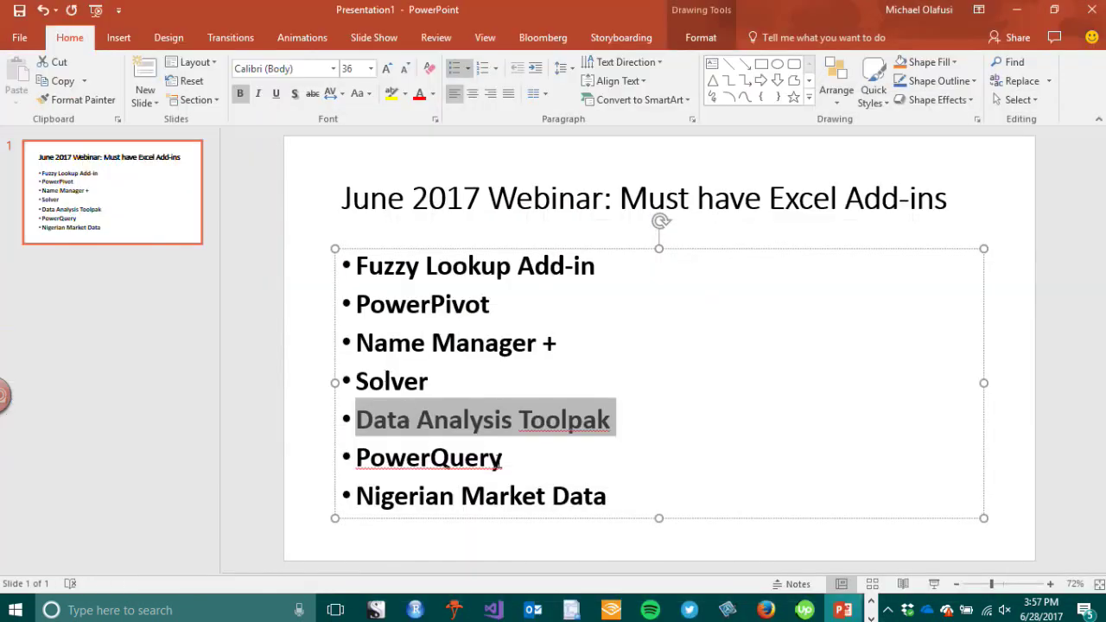
{"action": "left_click_drag", "start_coordinate": [499, 465], "coordinate": [321, 448]}
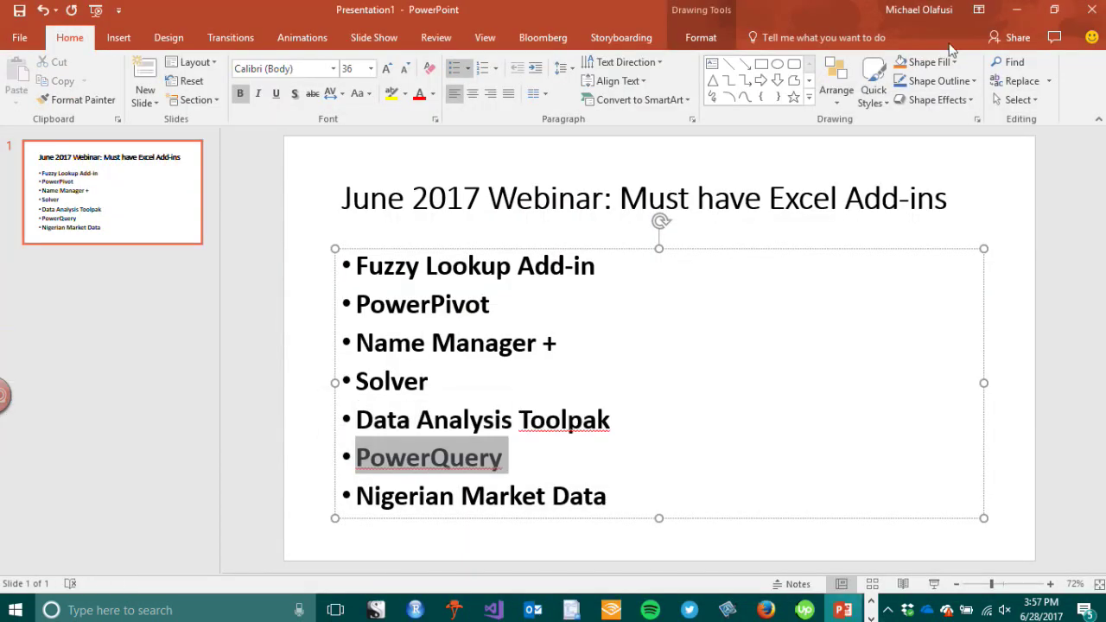
{"action": "left_click", "coordinate": [1017, 19]}
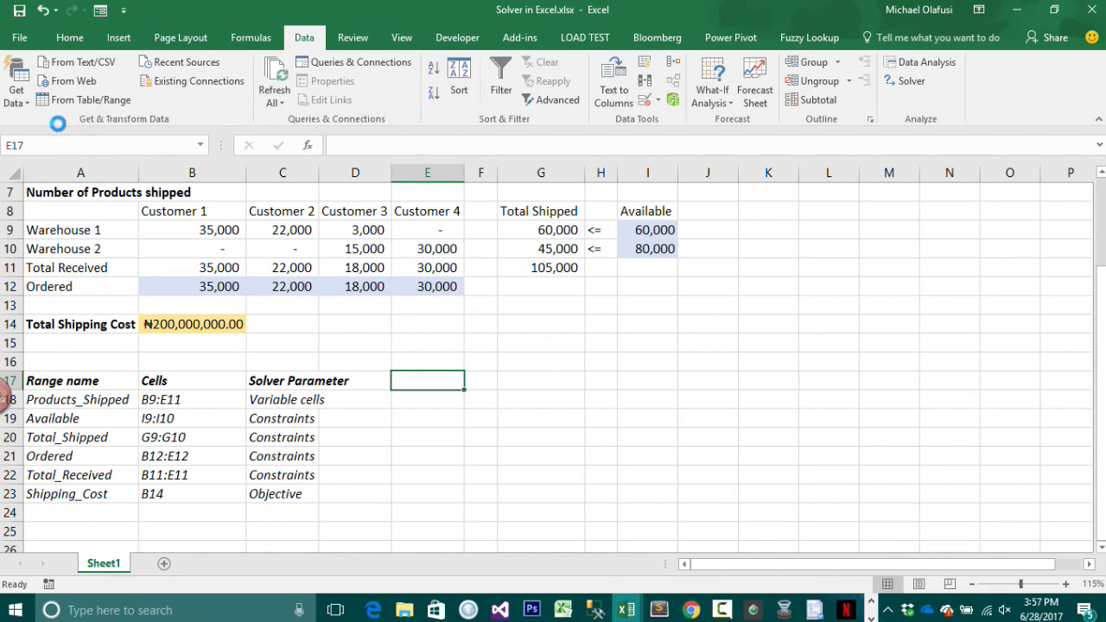
{"action": "left_click", "coordinate": [19, 39]}
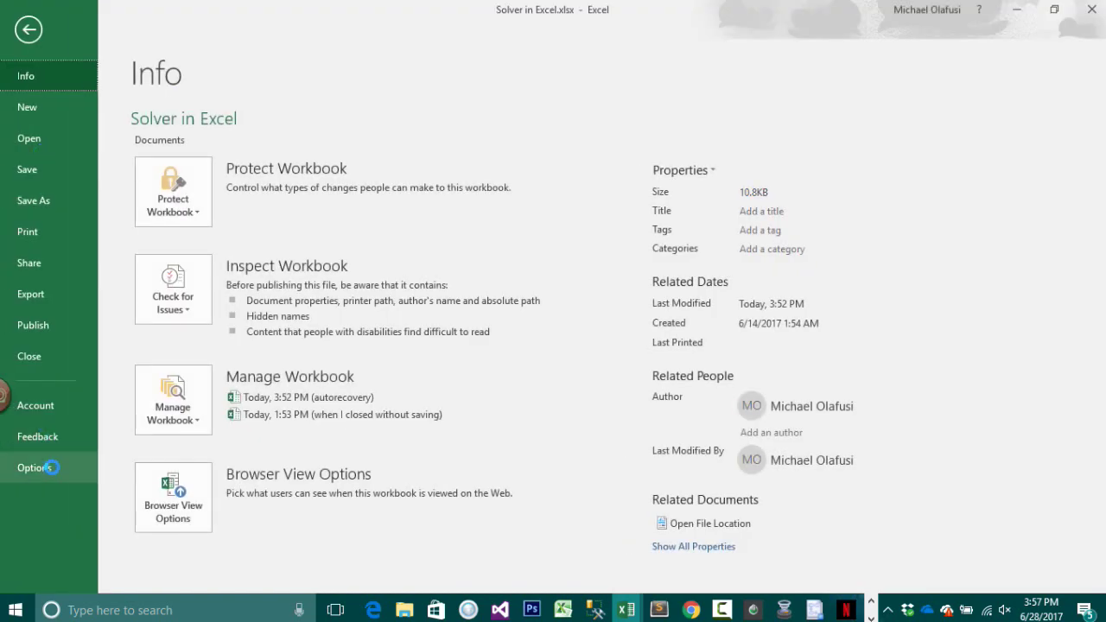
{"action": "left_click", "coordinate": [32, 466]}
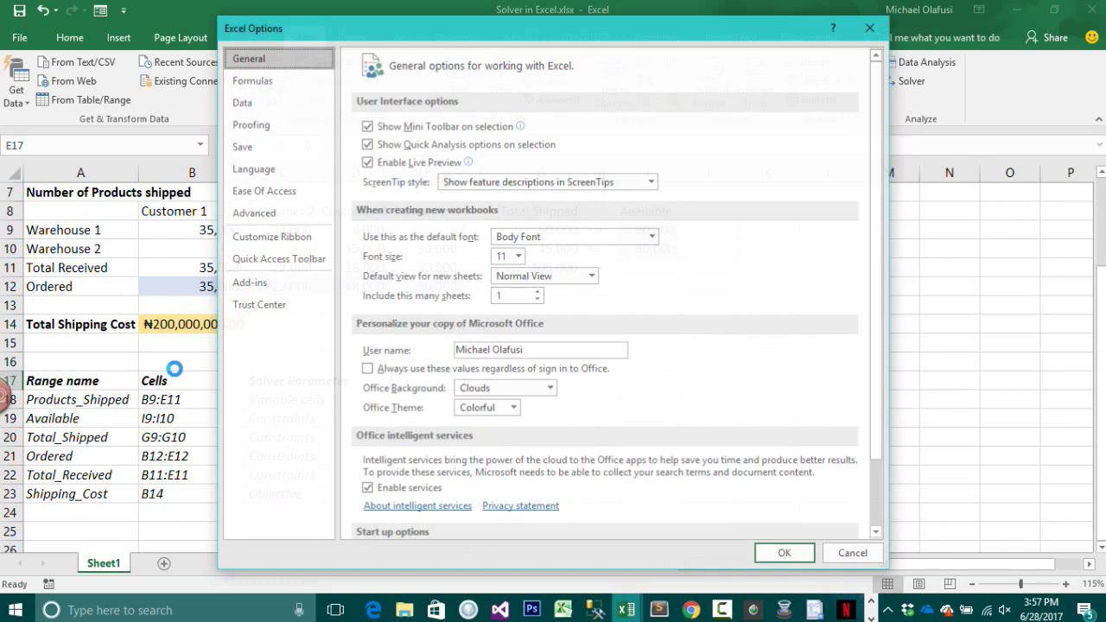
{"action": "left_click", "coordinate": [249, 283]}
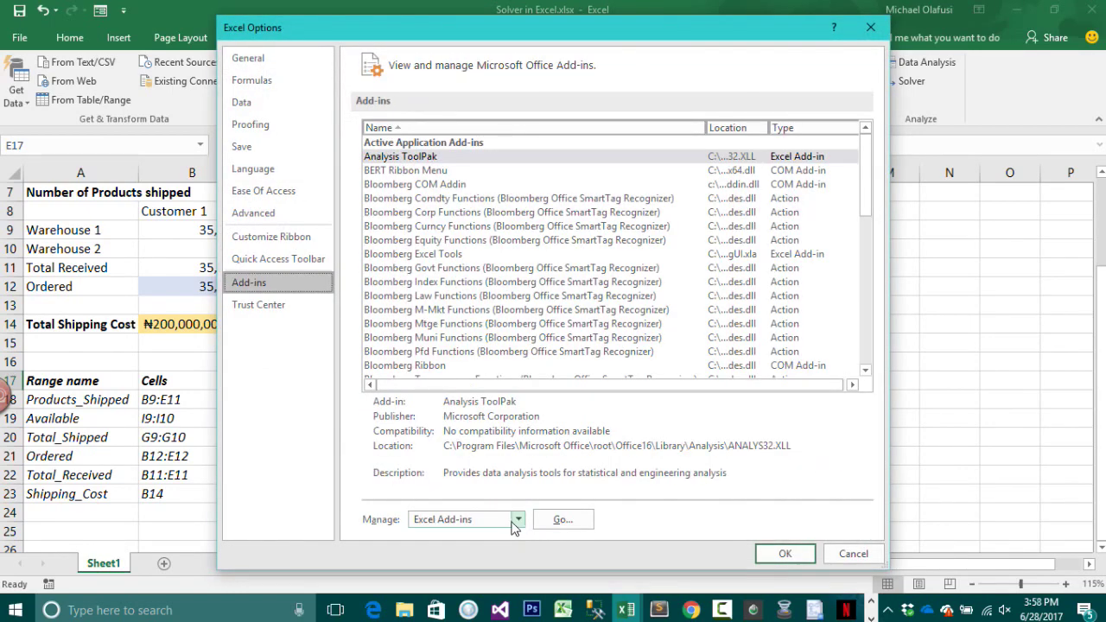
{"action": "left_click", "coordinate": [517, 520]}
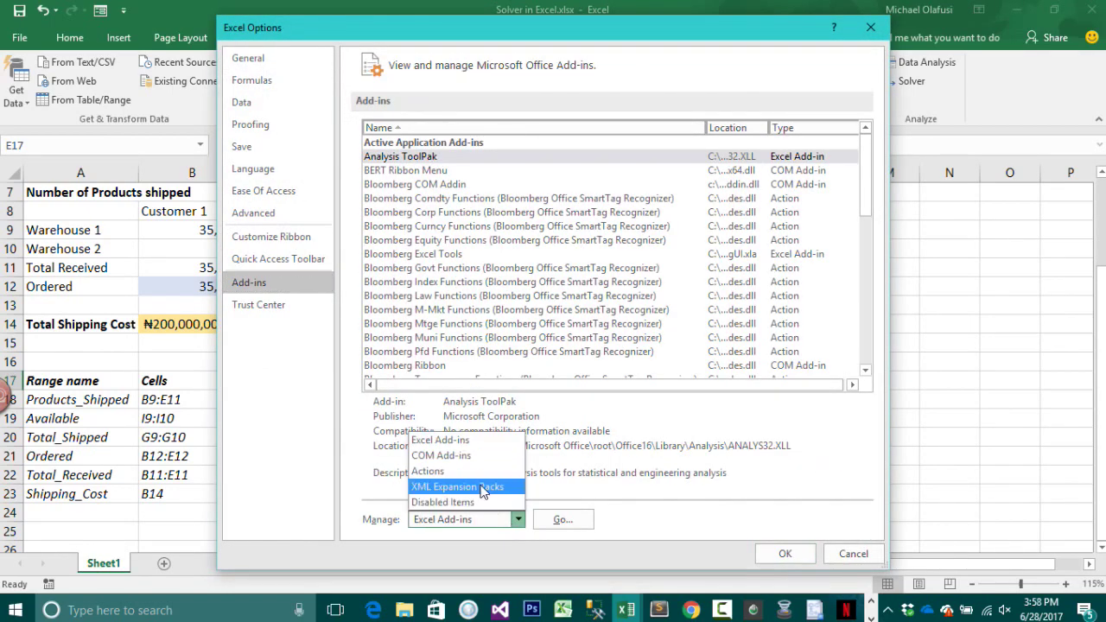
{"action": "left_click", "coordinate": [484, 456]}
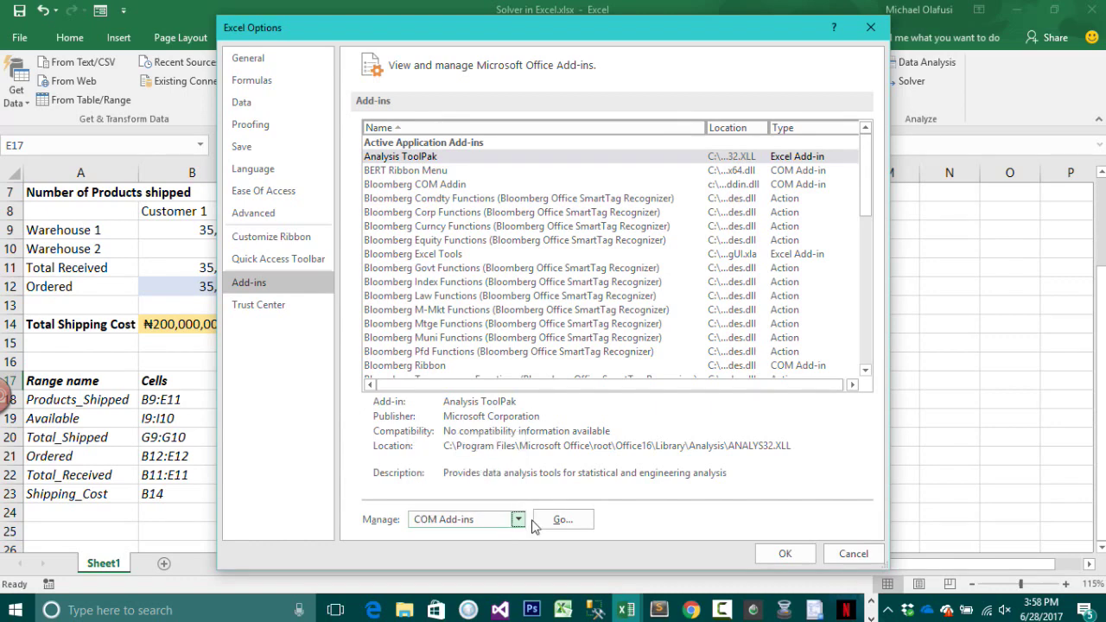
{"action": "left_click", "coordinate": [562, 520]}
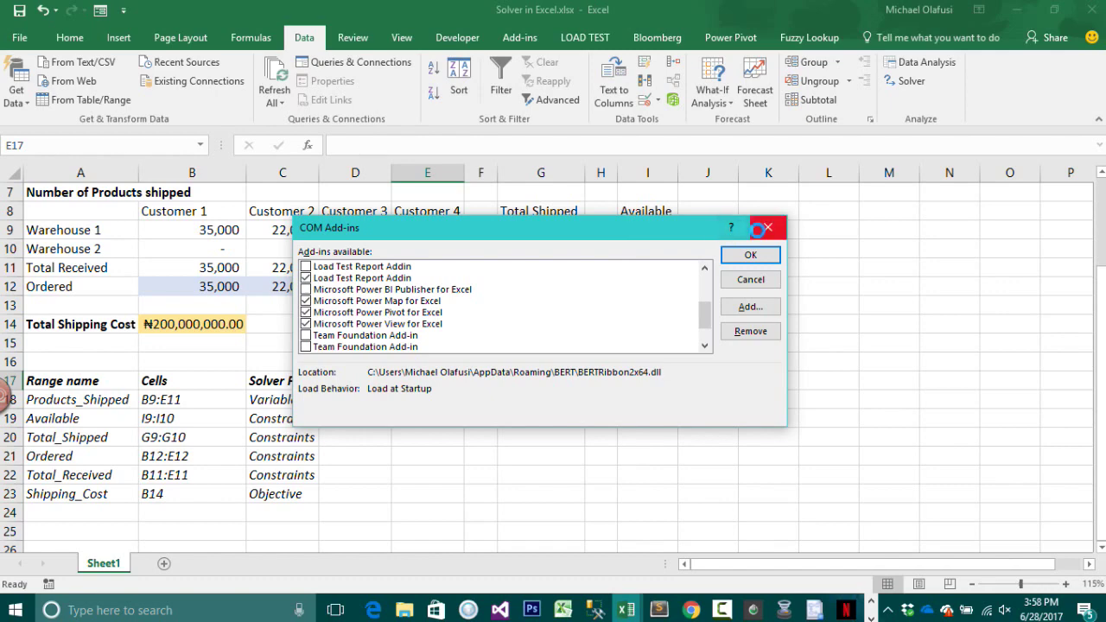
{"action": "left_click", "coordinate": [768, 227]}
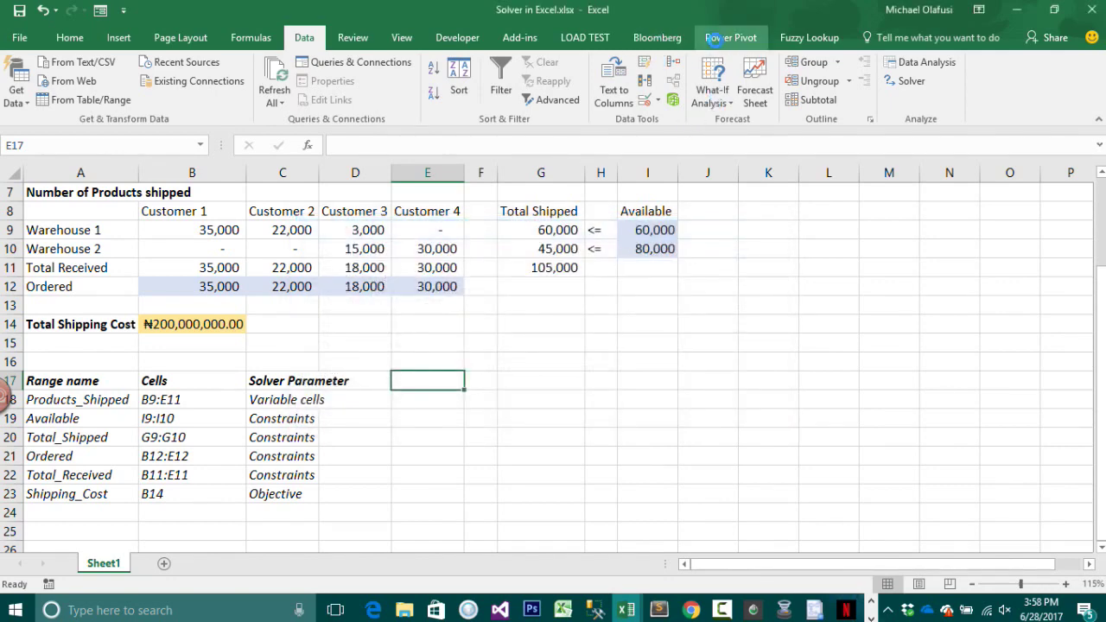
- Browse the Get Data sources: file, database, Azure, online services and combine queries
{"action": "left_click", "coordinate": [724, 38]}
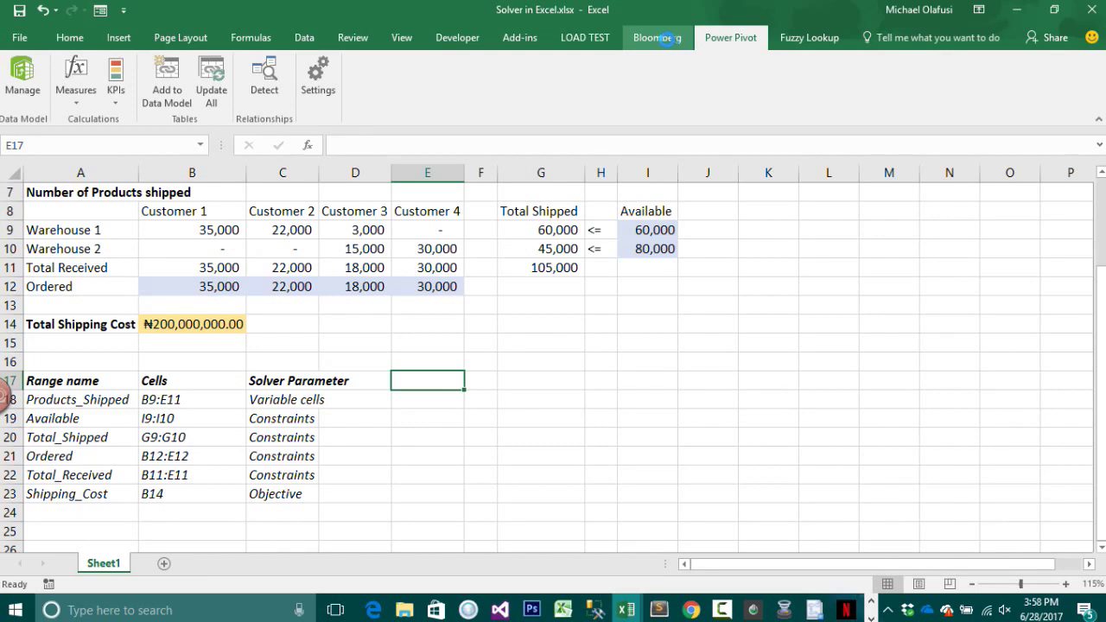
{"action": "left_click", "coordinate": [303, 37]}
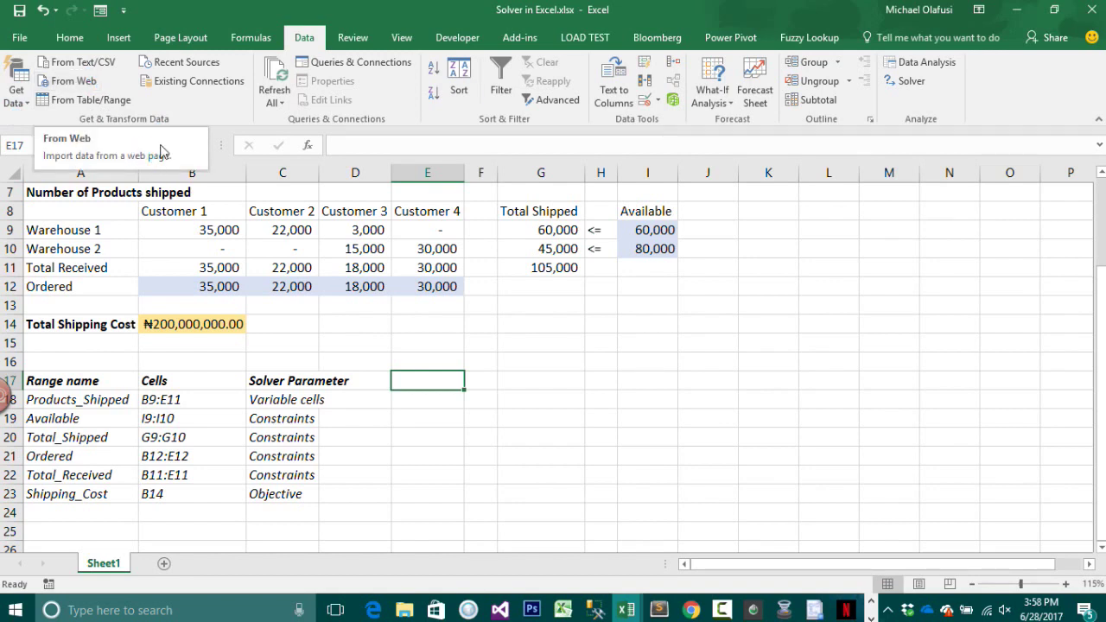
{"action": "left_click", "coordinate": [19, 98]}
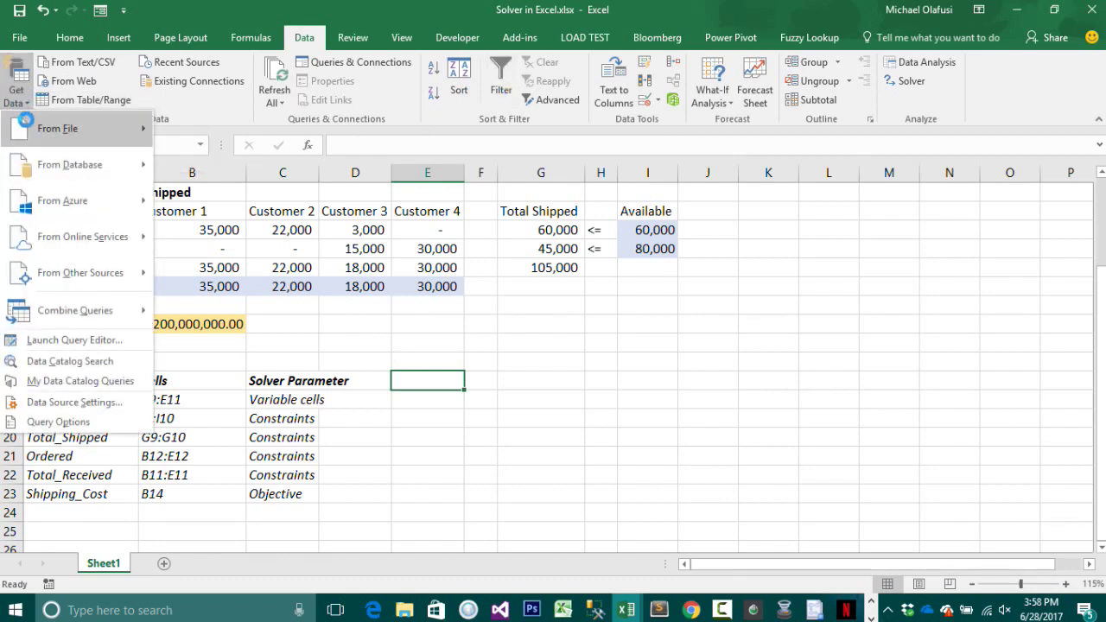
{"action": "mouse_move", "coordinate": [24, 125]}
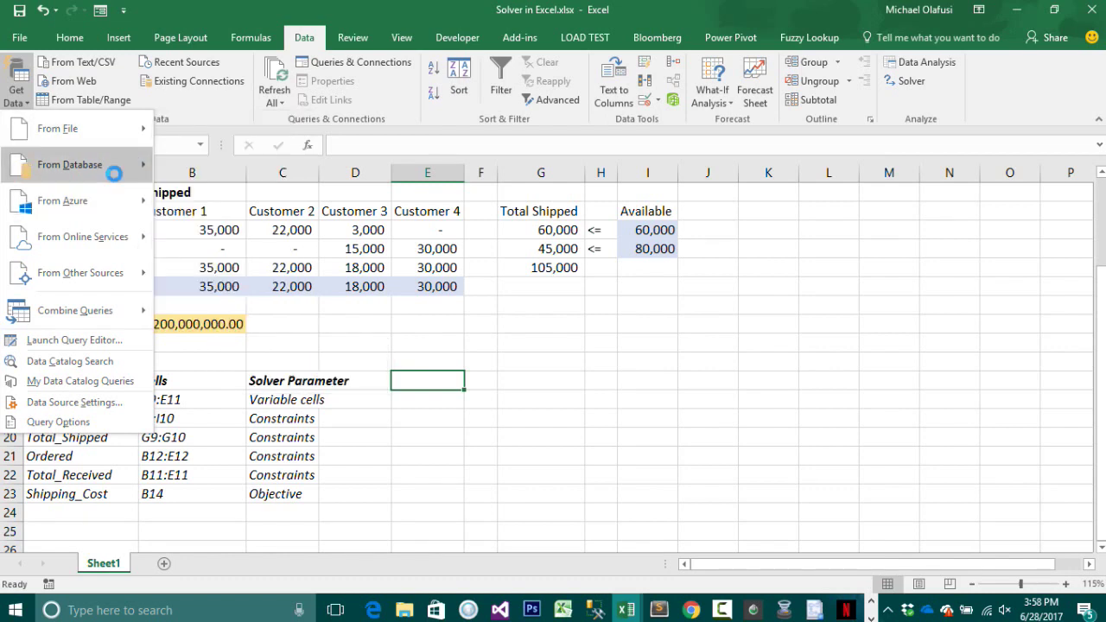
{"action": "mouse_move", "coordinate": [125, 169]}
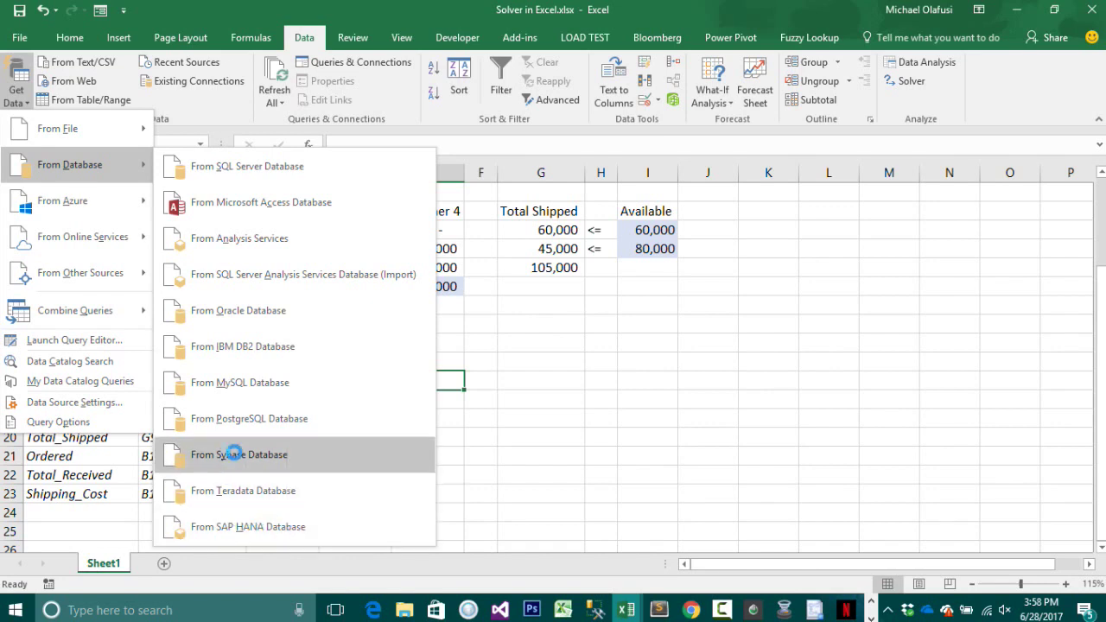
{"action": "mouse_move", "coordinate": [86, 201]}
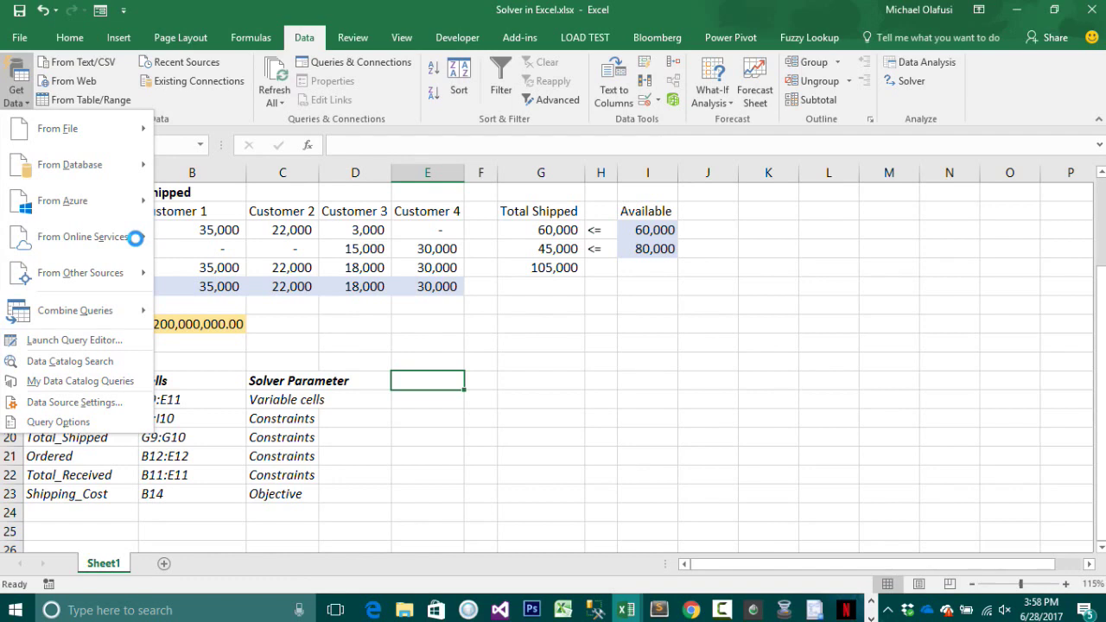
{"action": "mouse_move", "coordinate": [124, 237]}
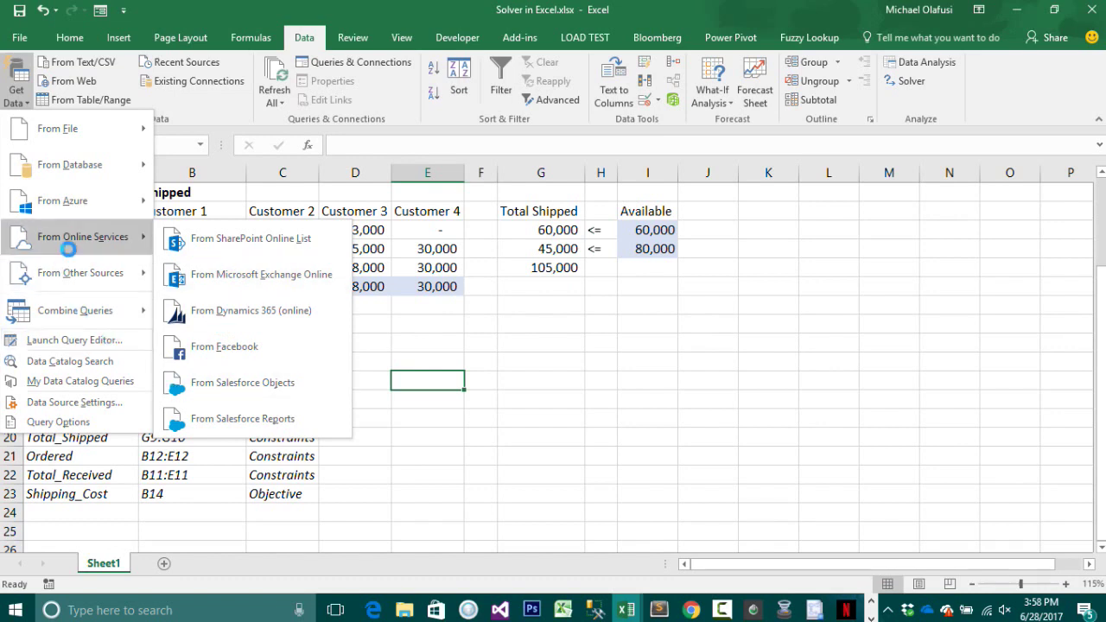
{"action": "mouse_move", "coordinate": [79, 272]}
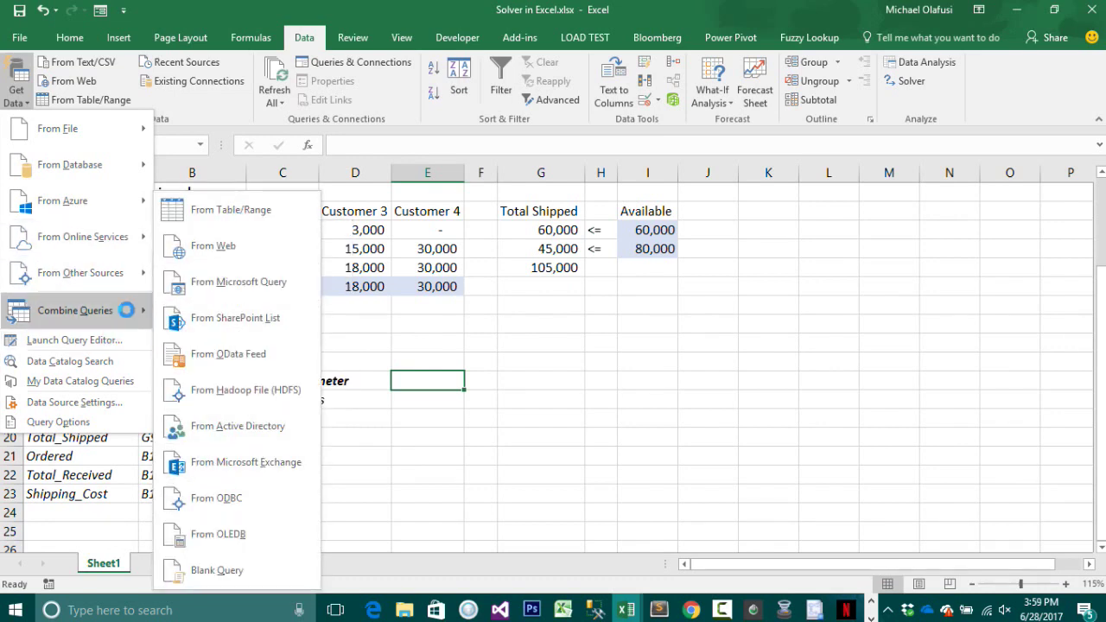
{"action": "mouse_move", "coordinate": [108, 309]}
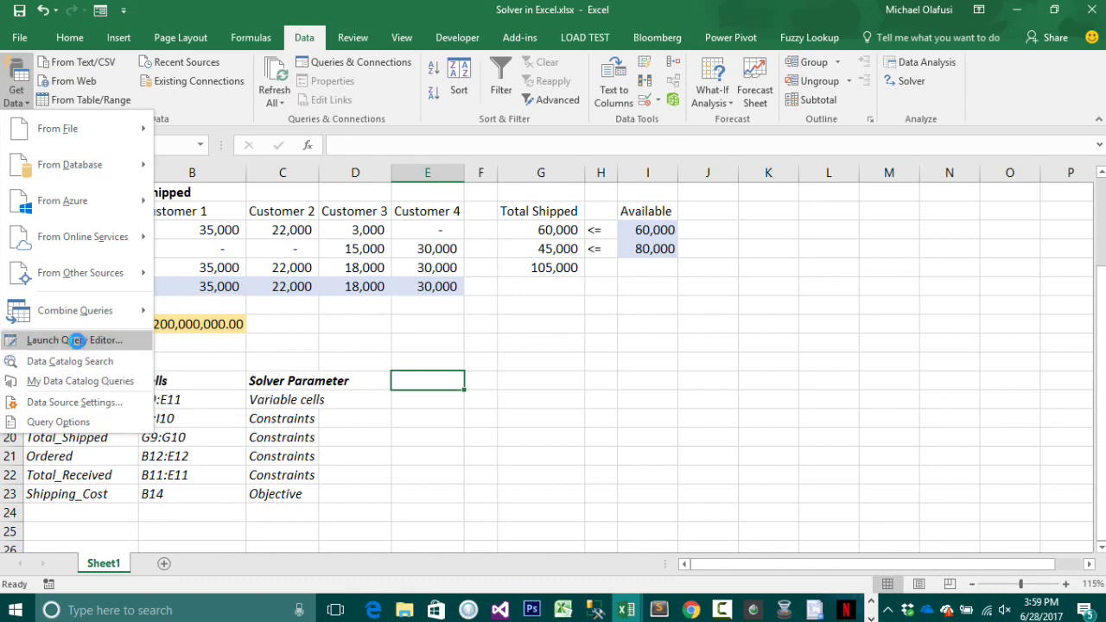
- Launch the empty Query Editor and bring its window to the front
{"action": "left_click", "coordinate": [74, 339]}
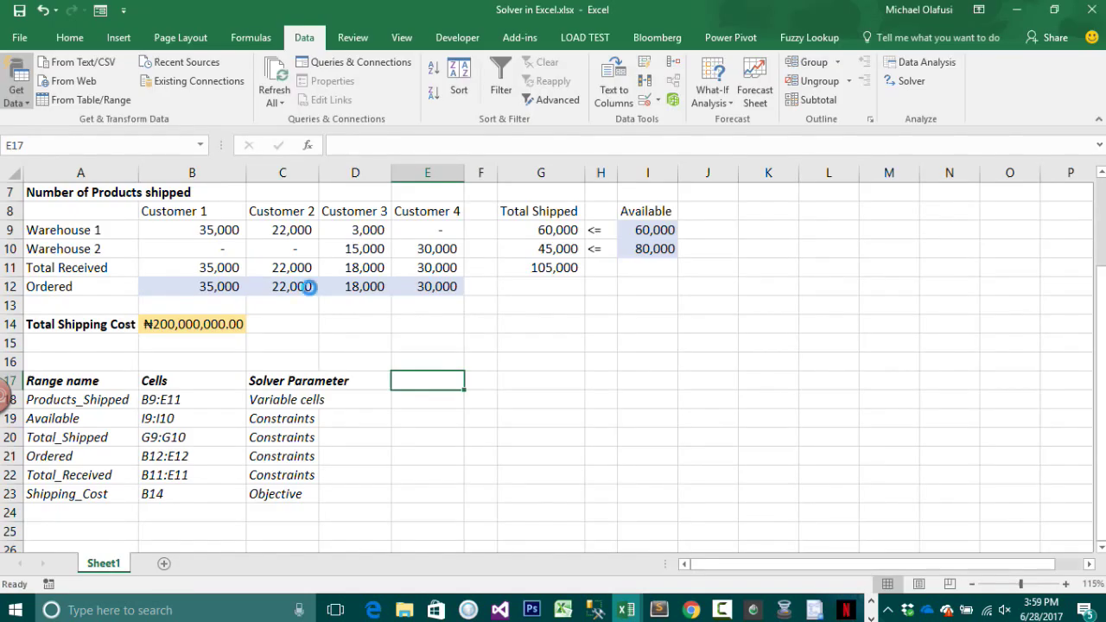
{"action": "mouse_move", "coordinate": [626, 610]}
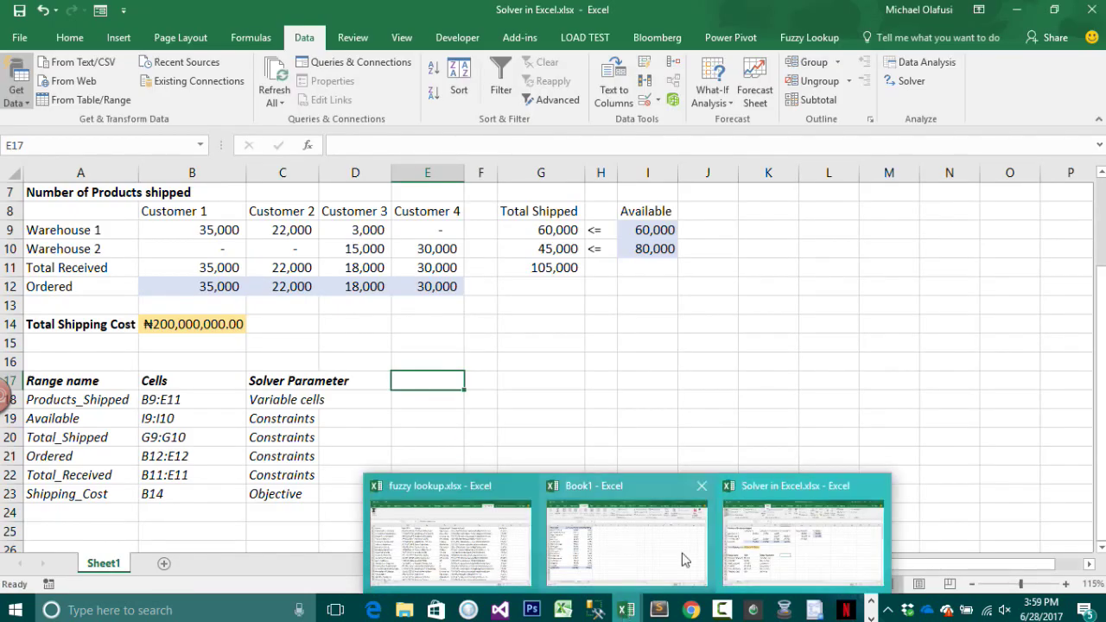
{"action": "mouse_move", "coordinate": [688, 555]}
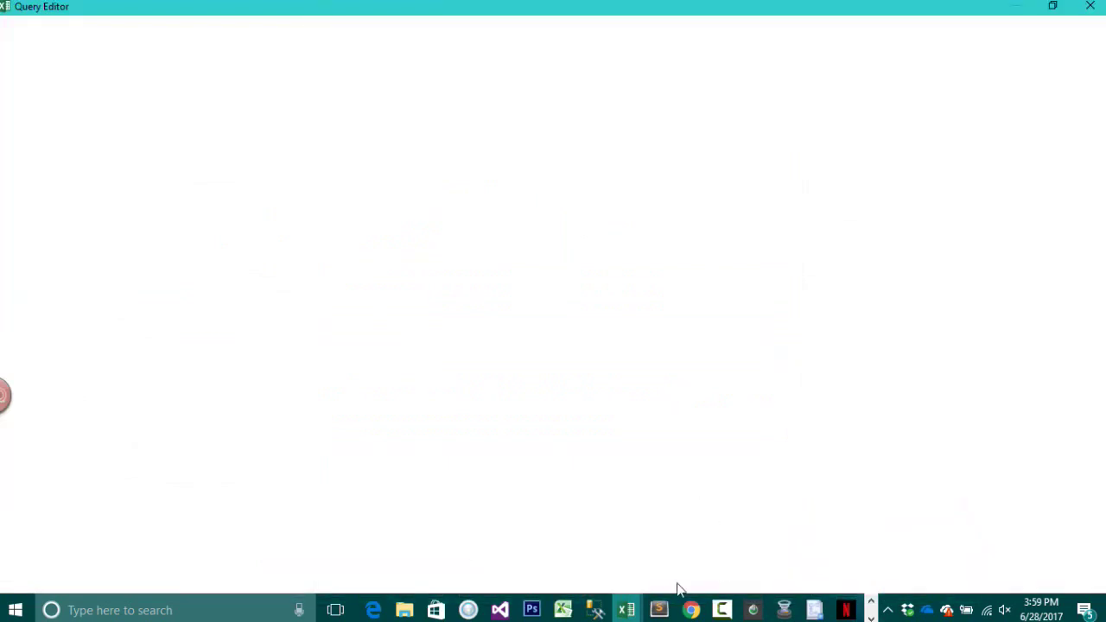
{"action": "left_click", "coordinate": [634, 610]}
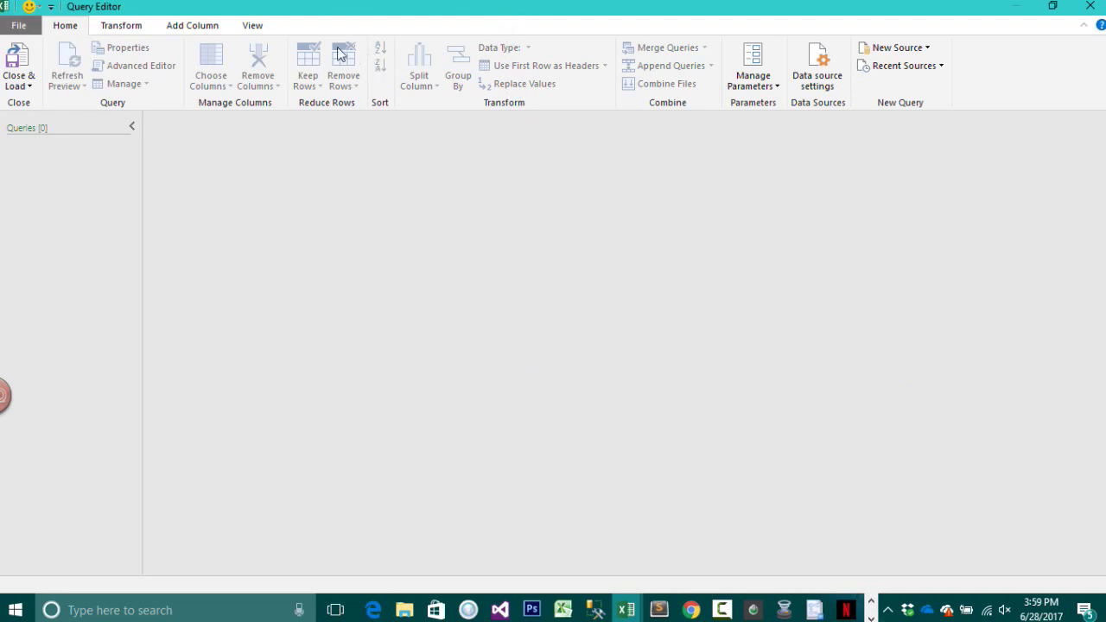
- Look through the Transform, Add Column and Home tabs, then close the Query Editor
{"action": "left_click", "coordinate": [121, 27]}
{"action": "left_click", "coordinate": [183, 30]}
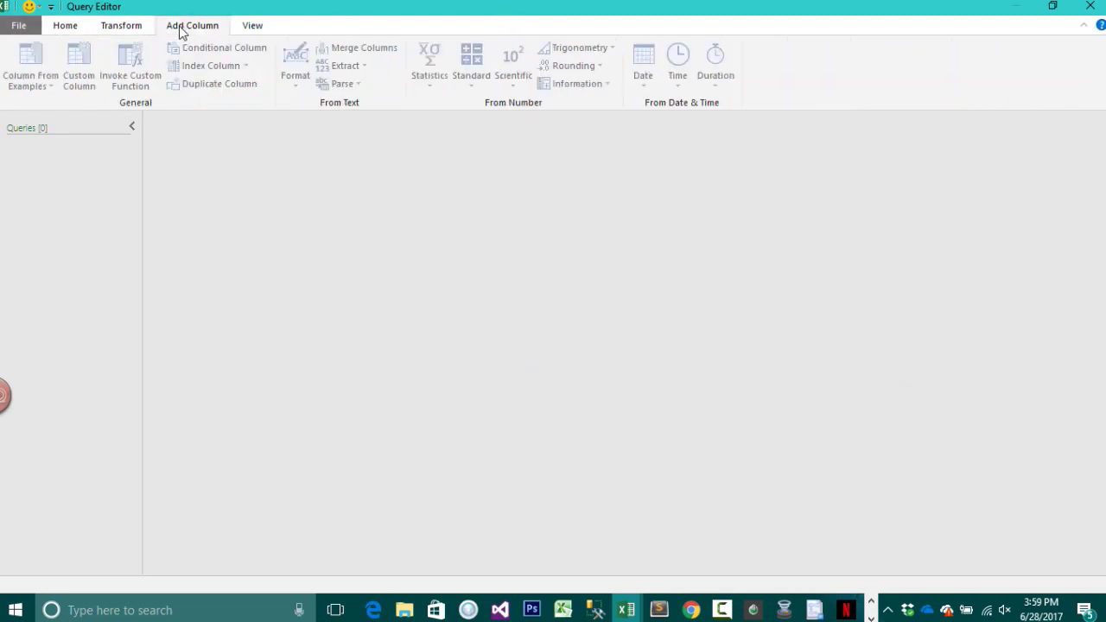
{"action": "left_click", "coordinate": [57, 27]}
{"action": "left_click", "coordinate": [109, 27]}
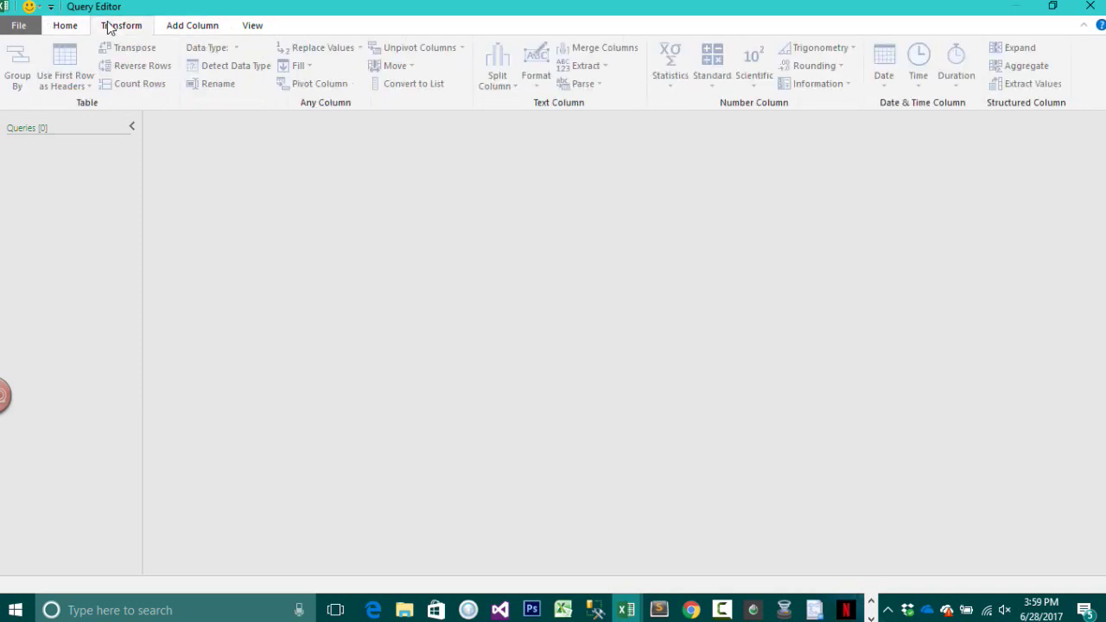
{"action": "left_click", "coordinate": [192, 24]}
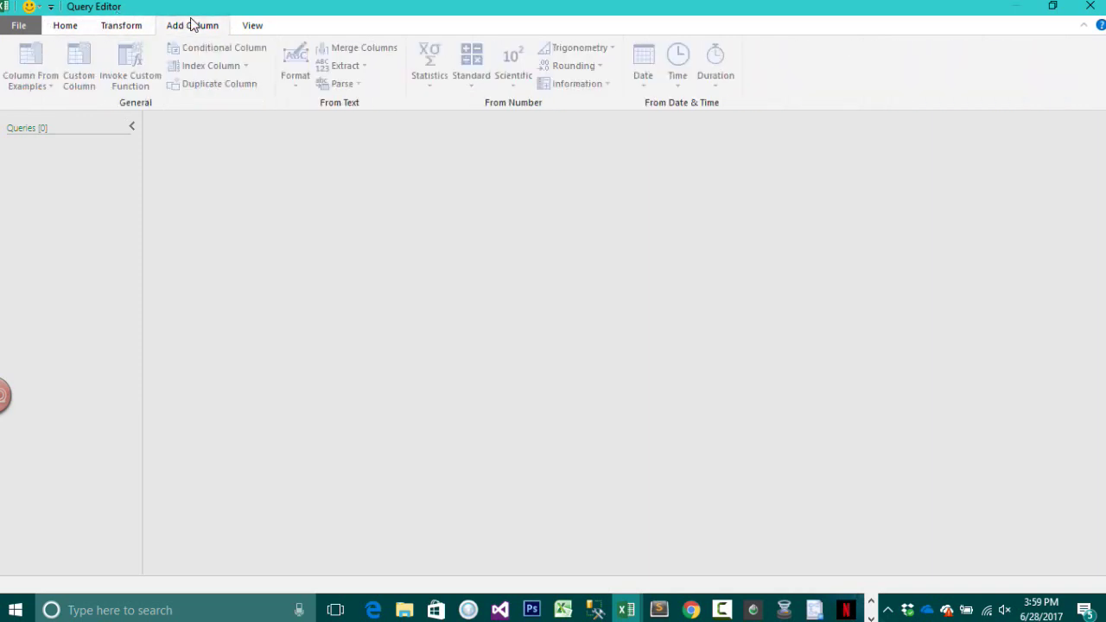
{"action": "left_click", "coordinate": [138, 32]}
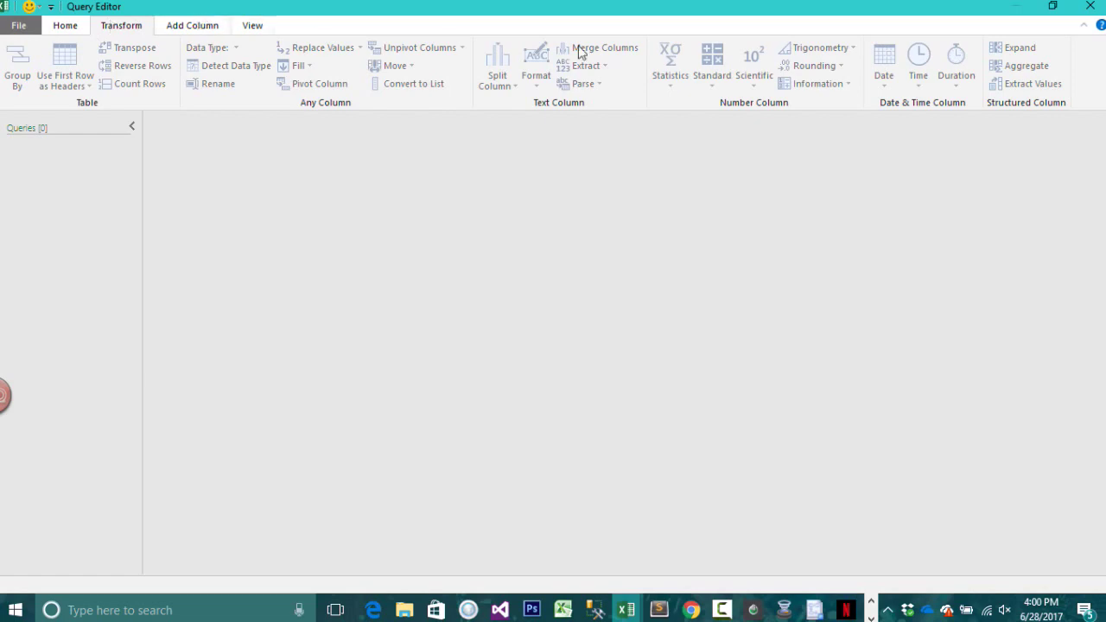
{"action": "left_click", "coordinate": [1091, 6]}
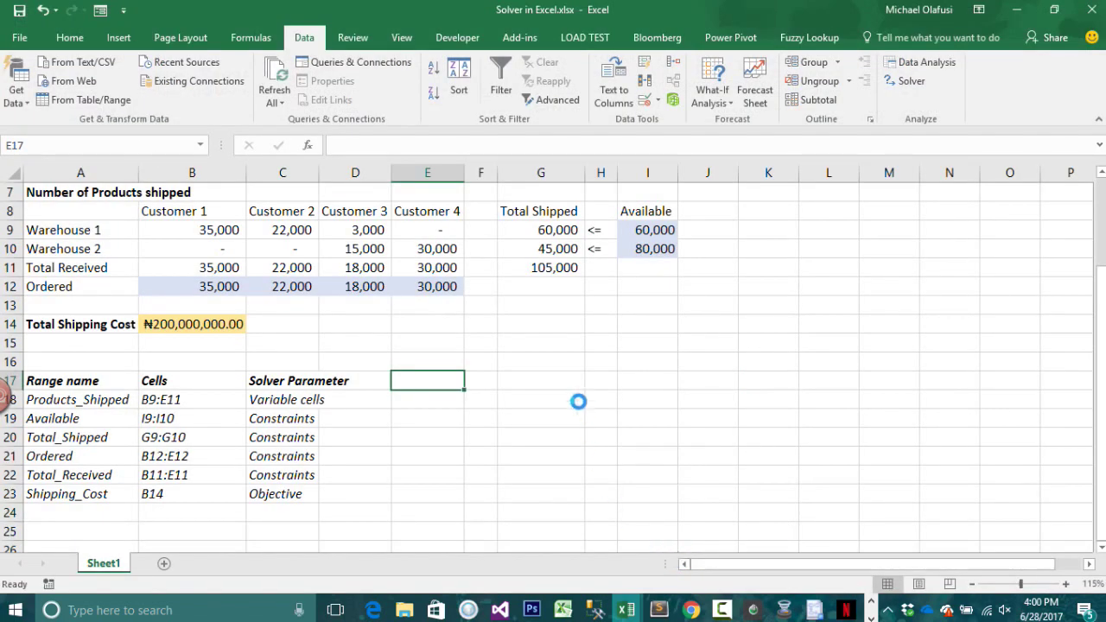
- Highlight the 'Nigerian Market Data' agenda bullet in PowerPoint, then return to blank Book2
{"action": "key", "text": "alt+Tab"}
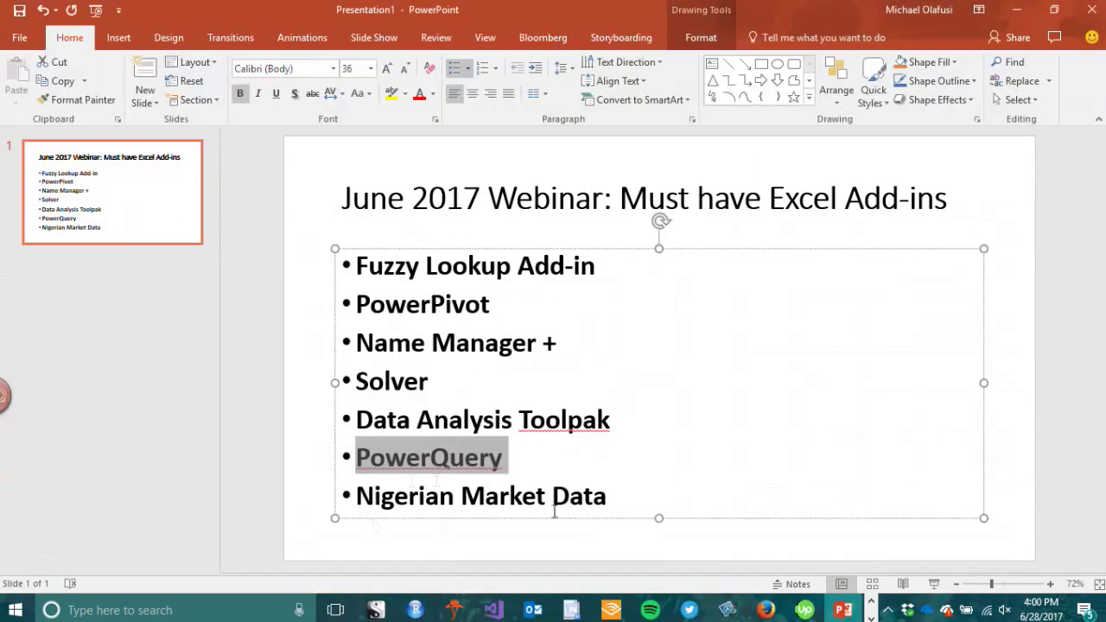
{"action": "left_click_drag", "start_coordinate": [610, 496], "coordinate": [442, 508]}
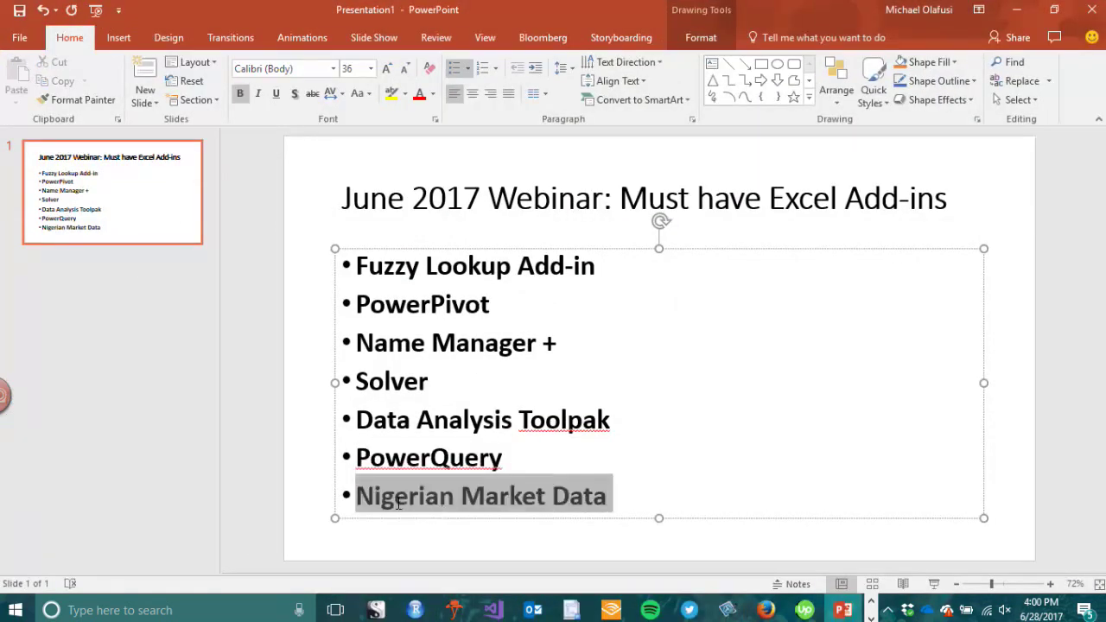
{"action": "left_click", "coordinate": [1017, 12]}
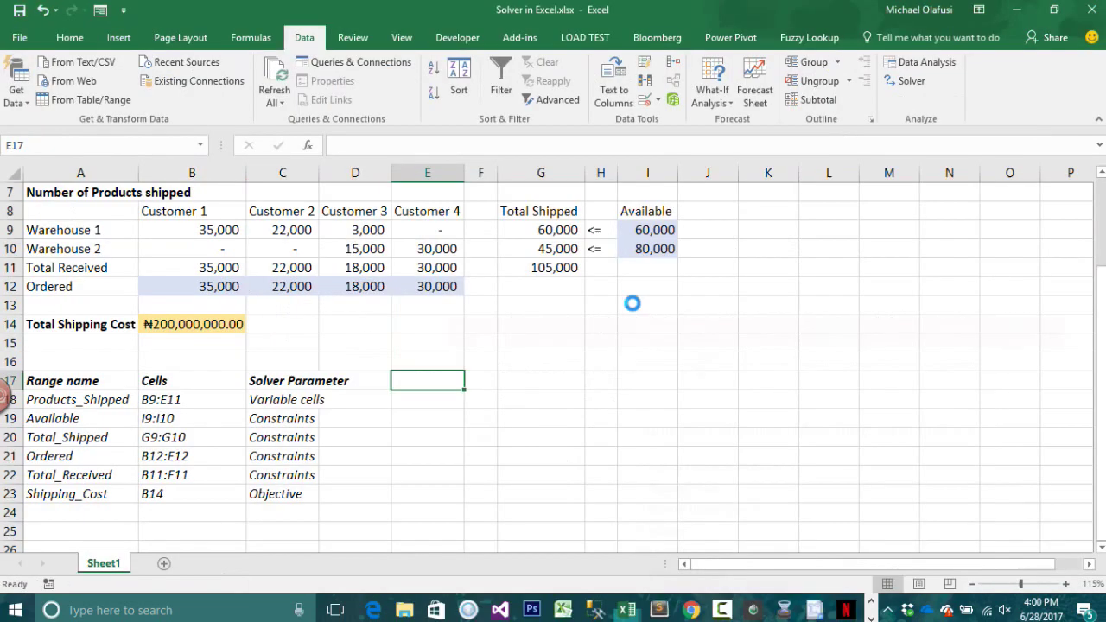
{"action": "left_click", "coordinate": [586, 343]}
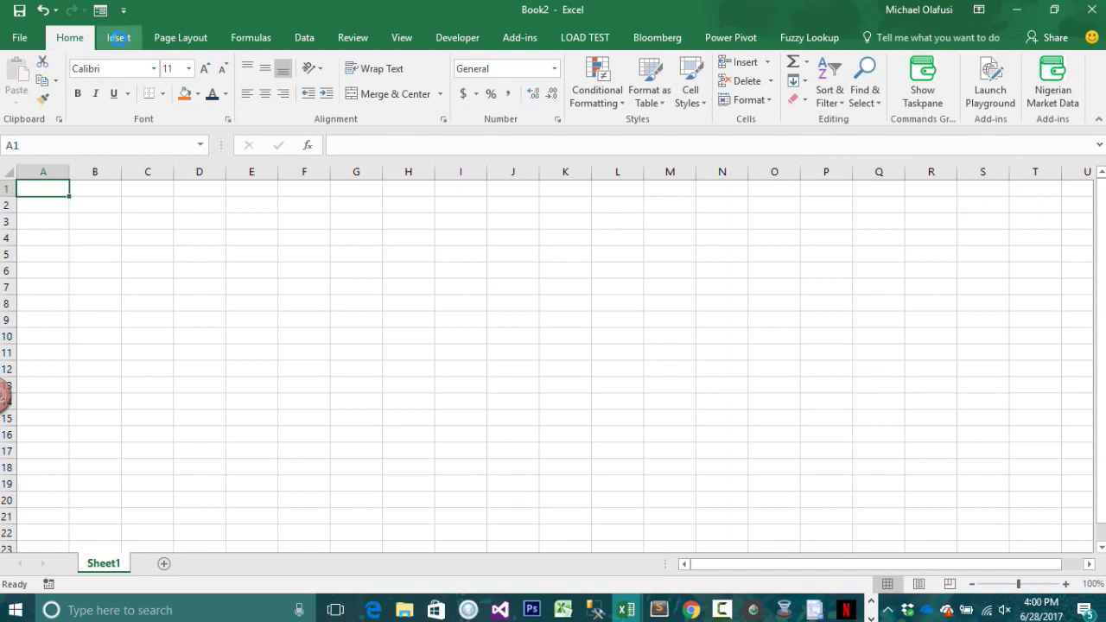
{"action": "left_click", "coordinate": [120, 37]}
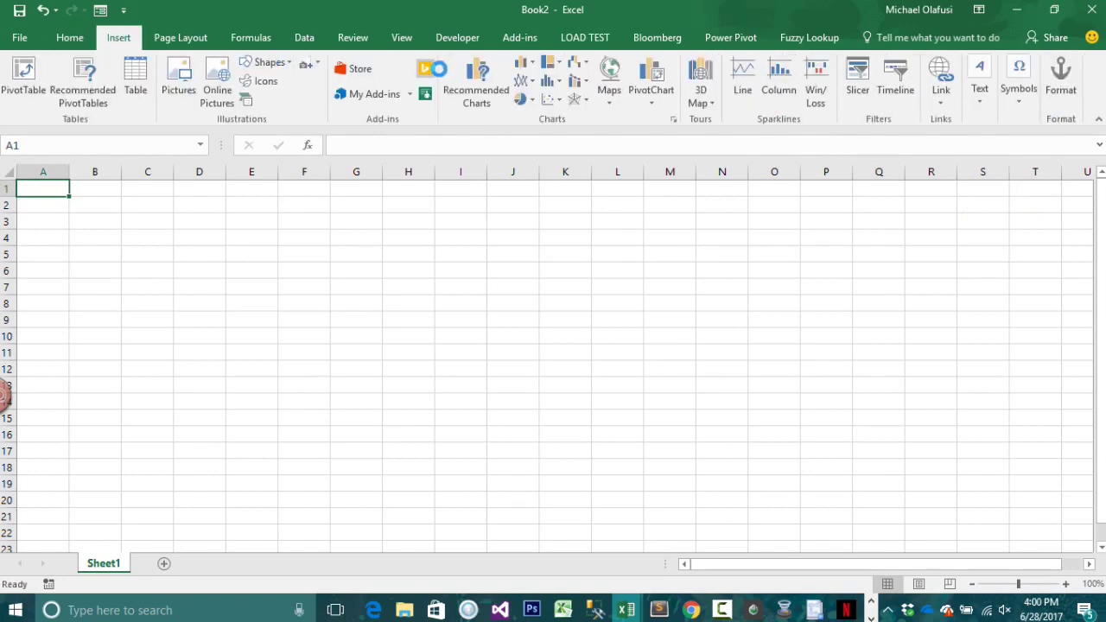
{"action": "left_click", "coordinate": [350, 69]}
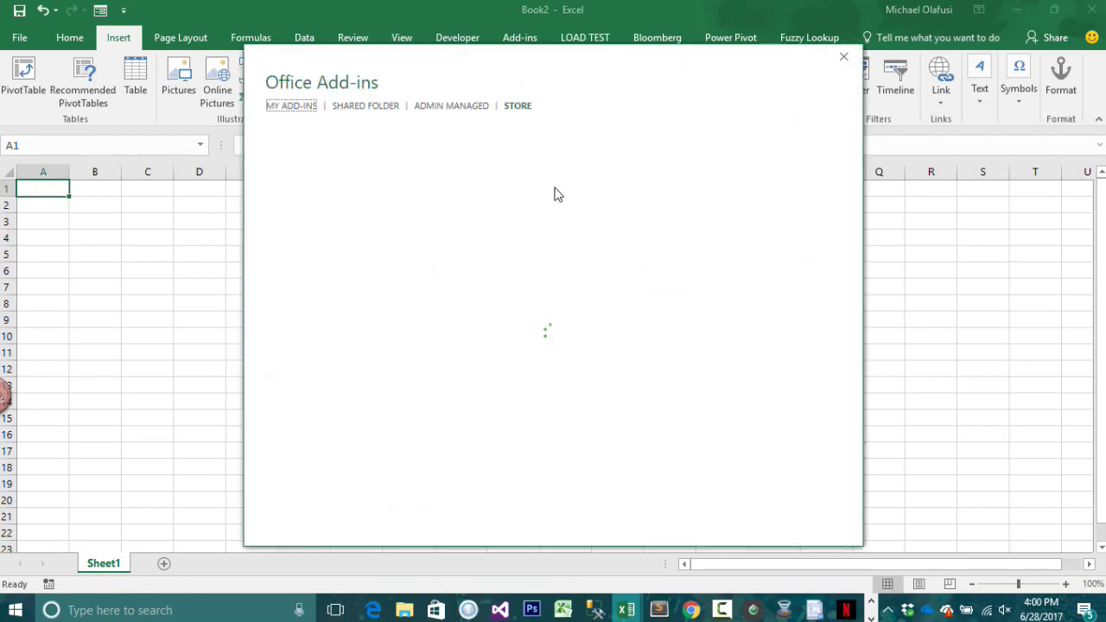
{"action": "left_click", "coordinate": [514, 113]}
{"action": "left_click_drag", "start_coordinate": [648, 65], "coordinate": [493, 91]}
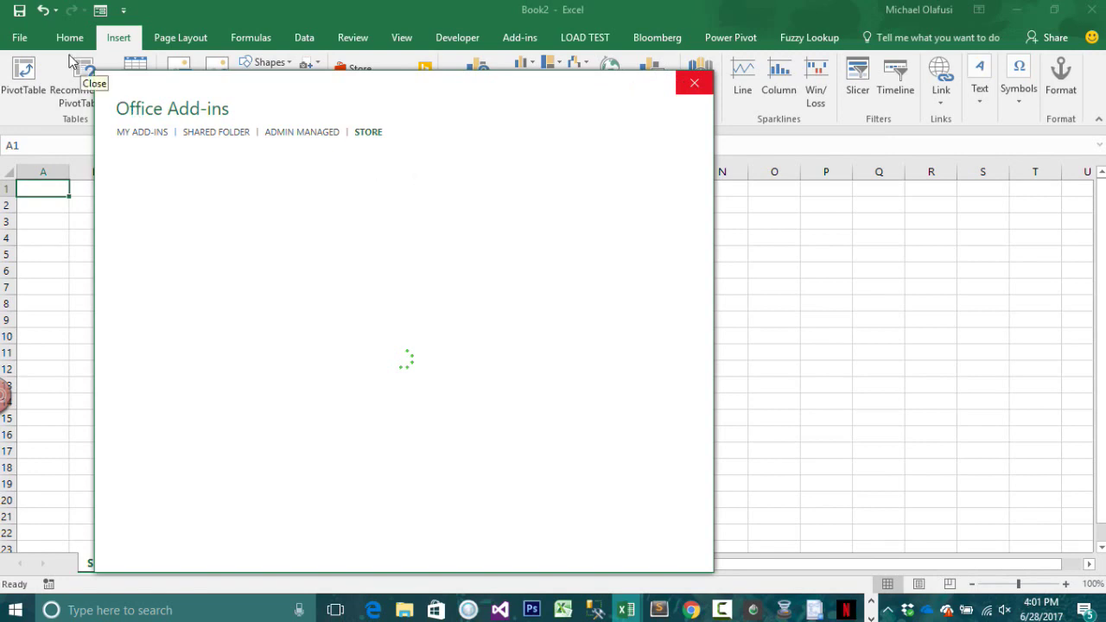
{"action": "left_click", "coordinate": [694, 87]}
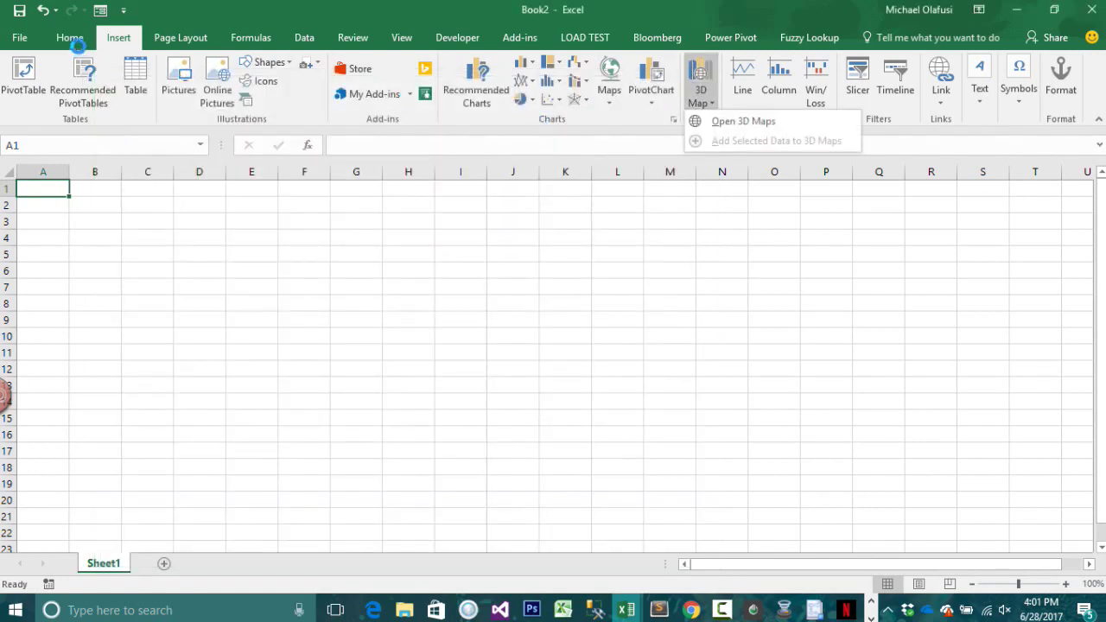
{"action": "left_click", "coordinate": [76, 41]}
{"action": "left_click", "coordinate": [77, 41]}
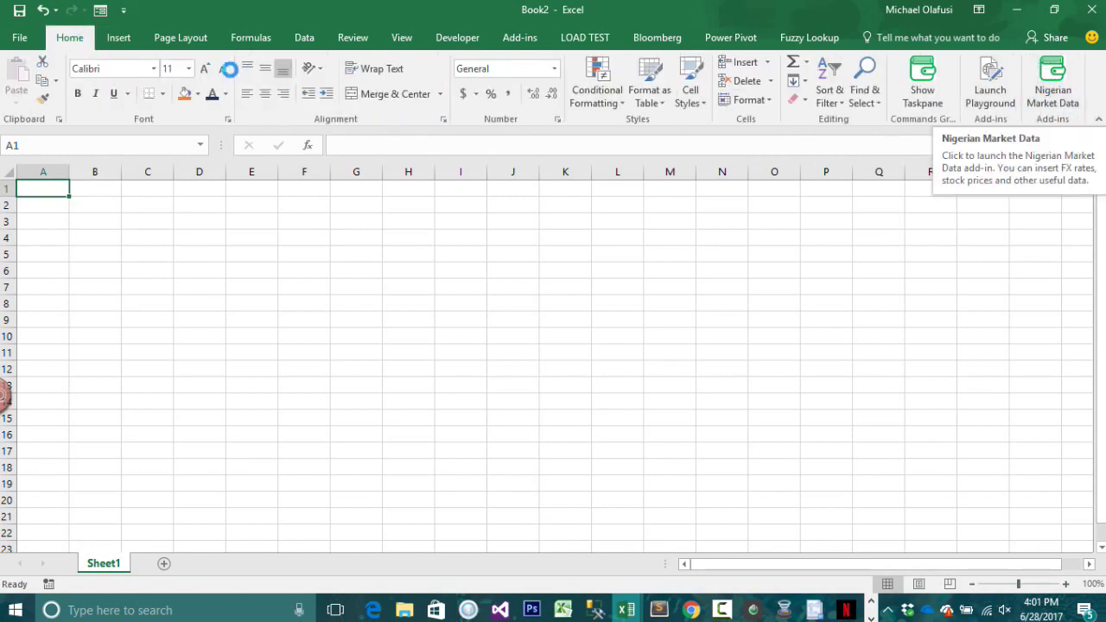
- Open the Nigerian Market Data pane and browse its Stocks, Stocks Analysis and FX rate options
{"action": "left_click", "coordinate": [1050, 79]}
{"action": "left_click", "coordinate": [1050, 79]}
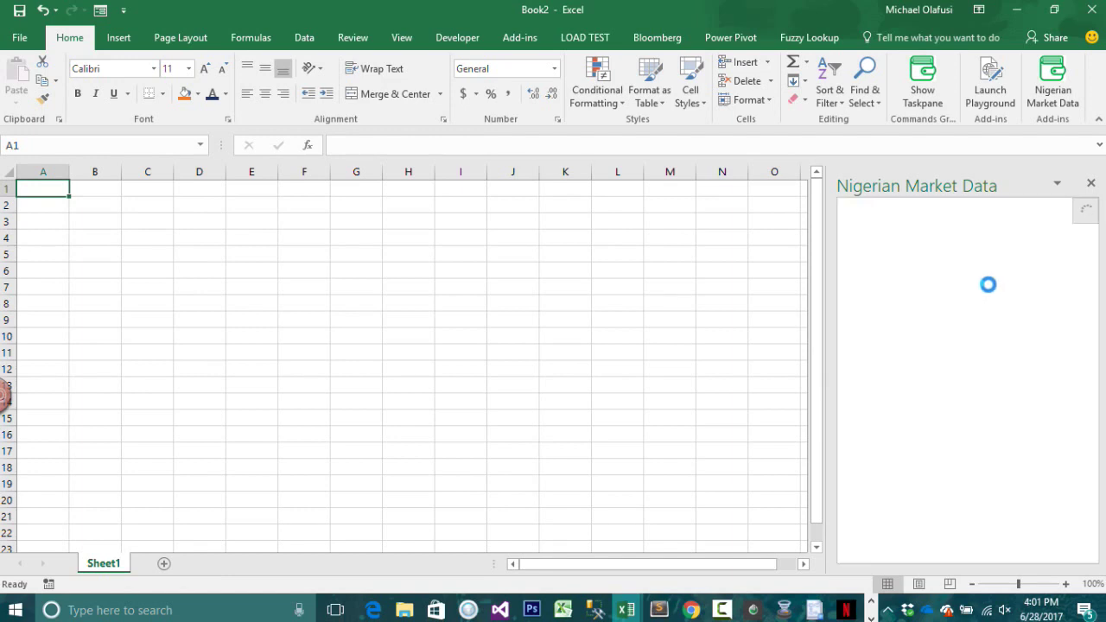
{"action": "left_click", "coordinate": [928, 340]}
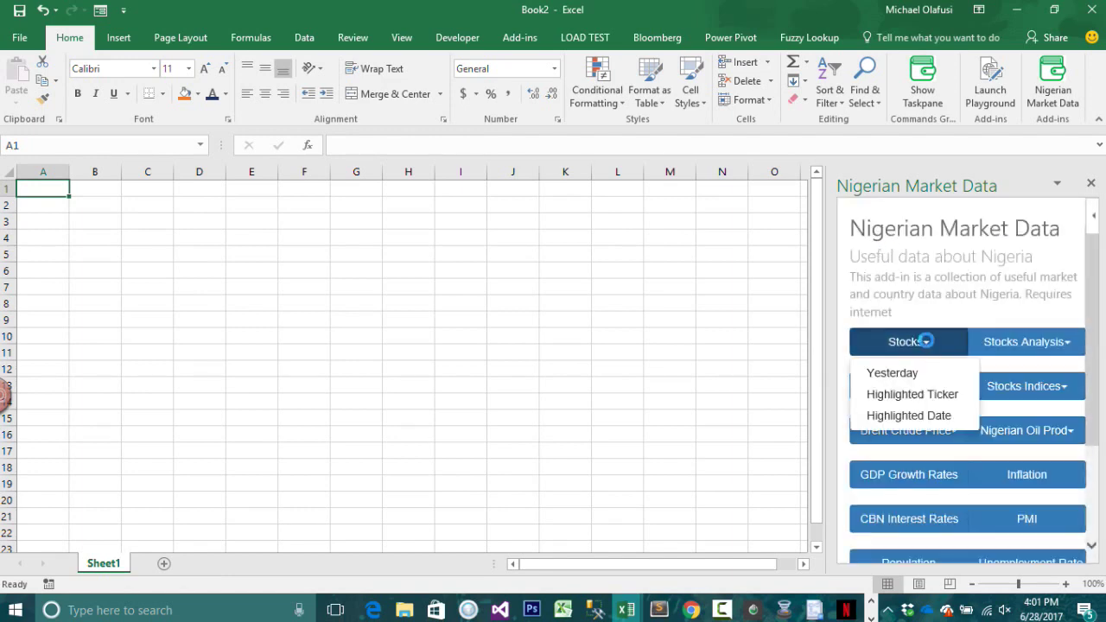
{"action": "left_click", "coordinate": [1067, 339]}
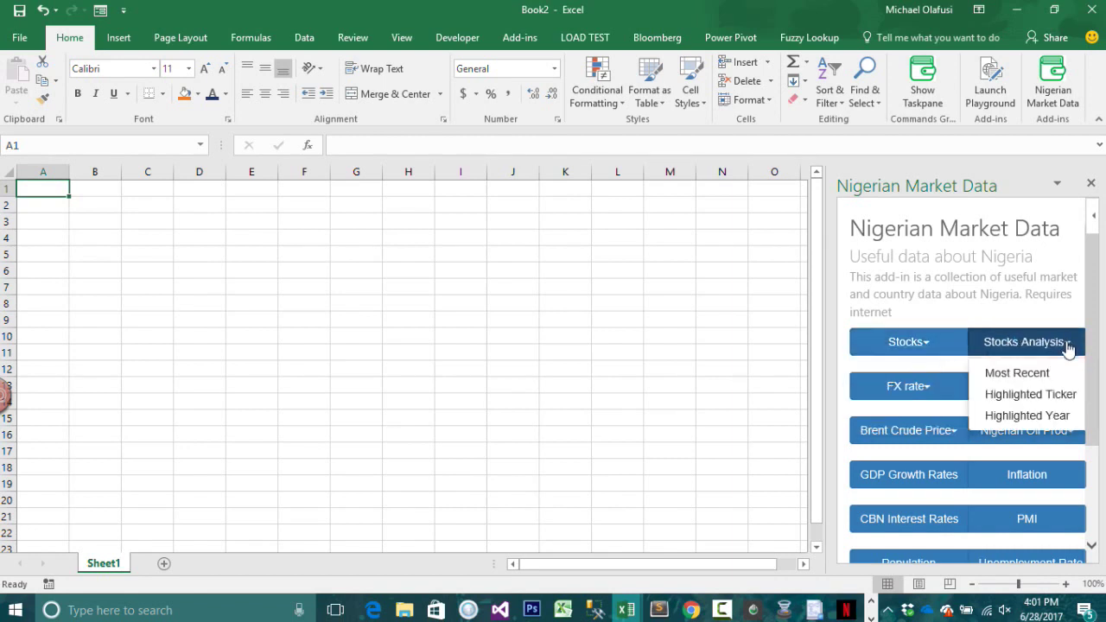
{"action": "left_click", "coordinate": [923, 391]}
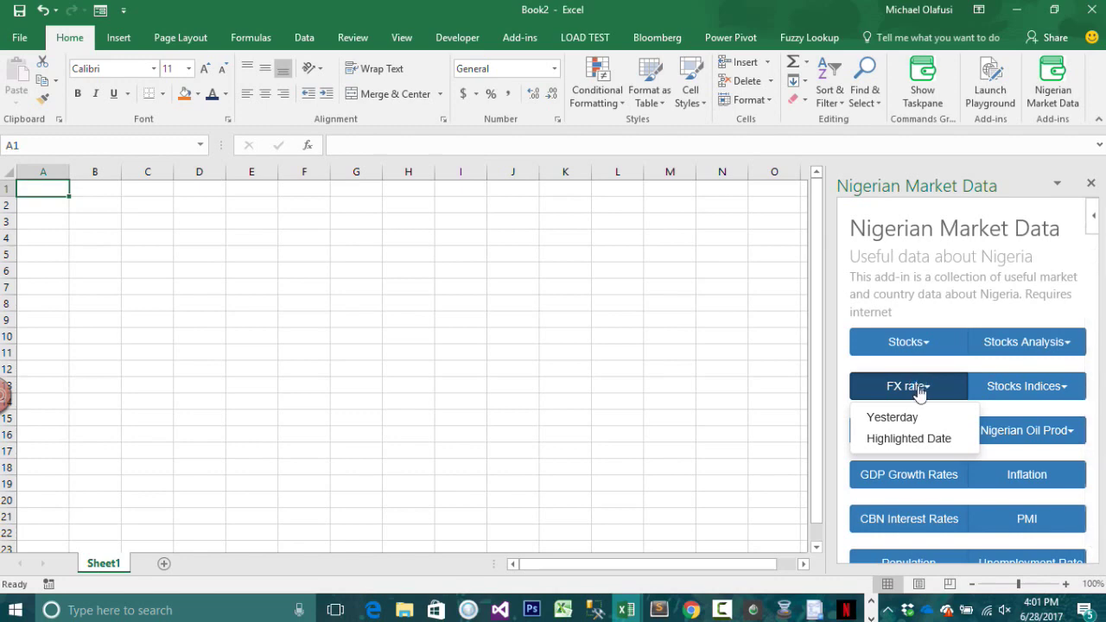
{"action": "left_click", "coordinate": [994, 390]}
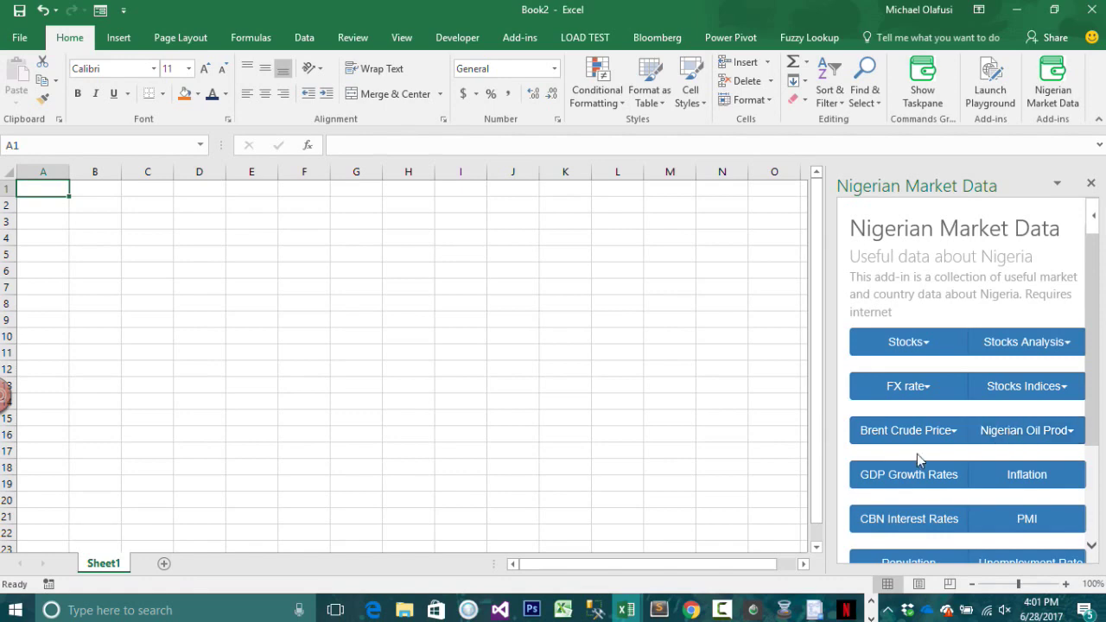
{"action": "scroll", "coordinate": [914, 463], "scroll_direction": "down", "scroll_amount": 1}
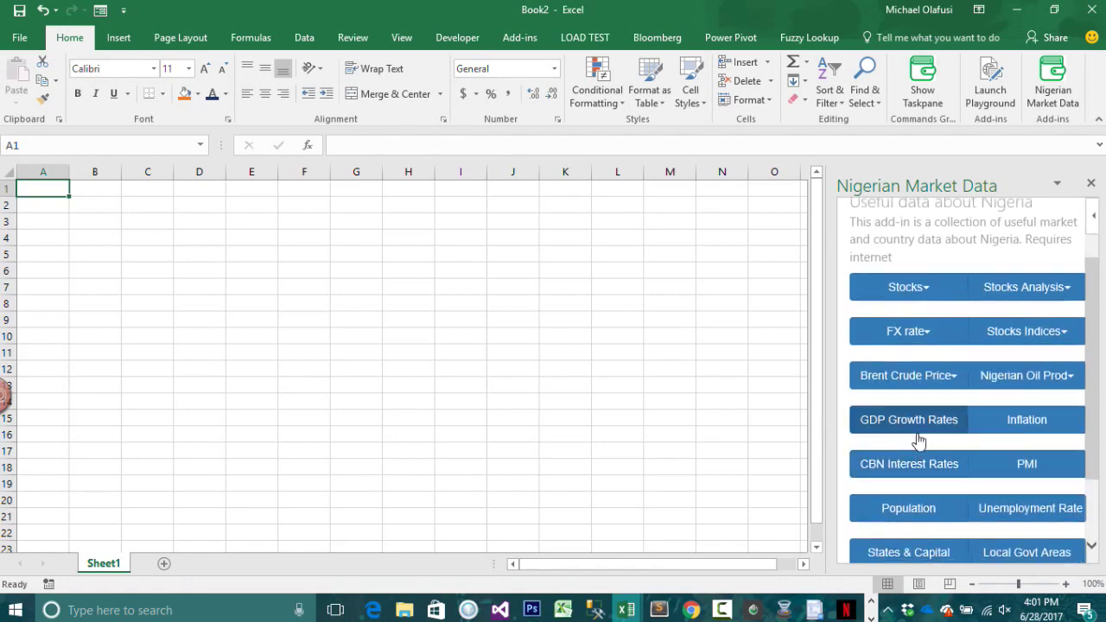
{"action": "scroll", "coordinate": [1042, 421], "scroll_direction": "down", "scroll_amount": 1}
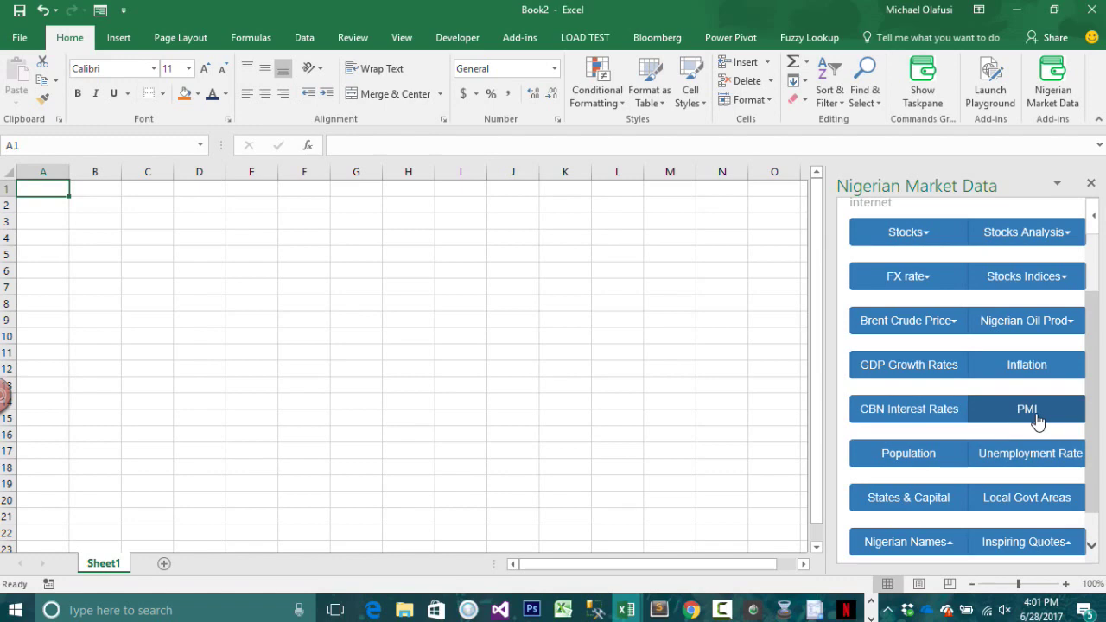
{"action": "scroll", "coordinate": [1034, 421], "scroll_direction": "down", "scroll_amount": 1}
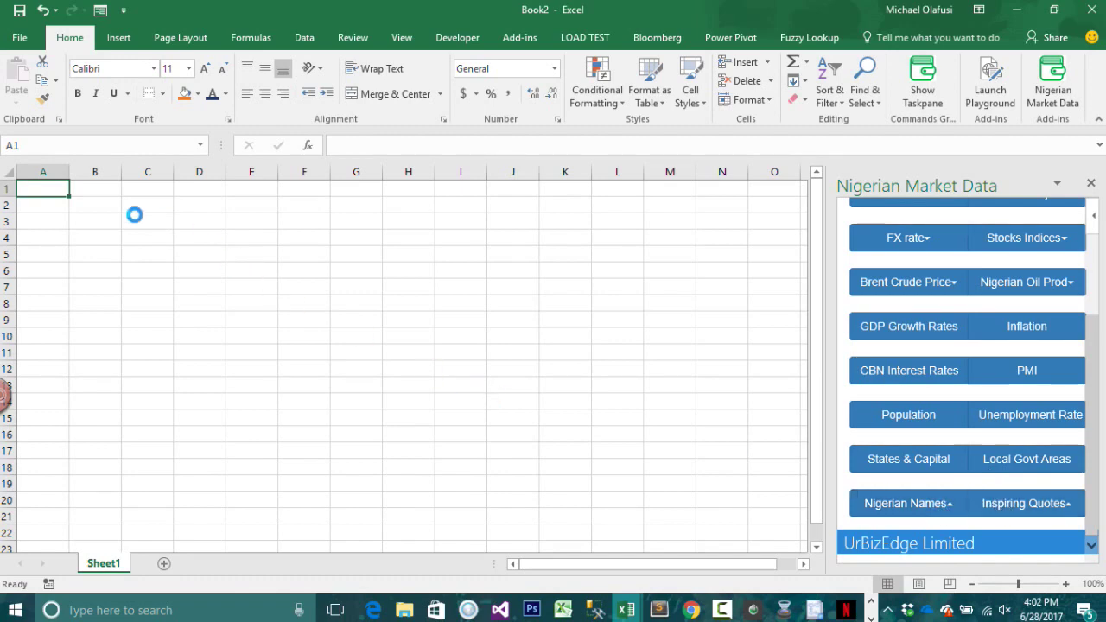
- Enter 10 in cell B2 and expand the Nigerian Names options
{"action": "left_click", "coordinate": [86, 205]}
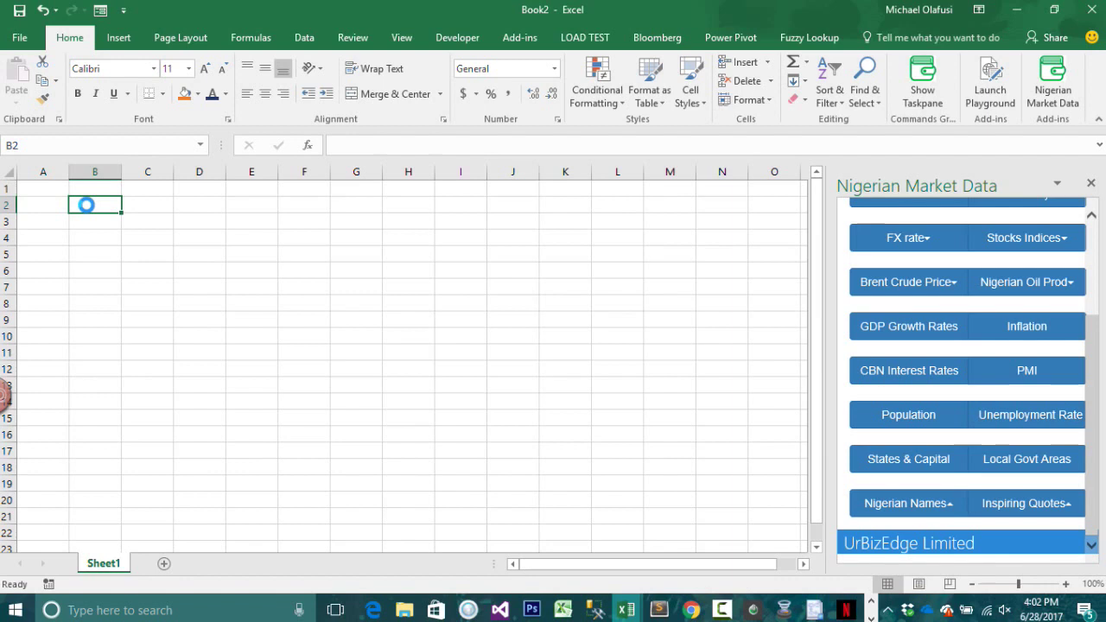
{"action": "type", "text": "10"}
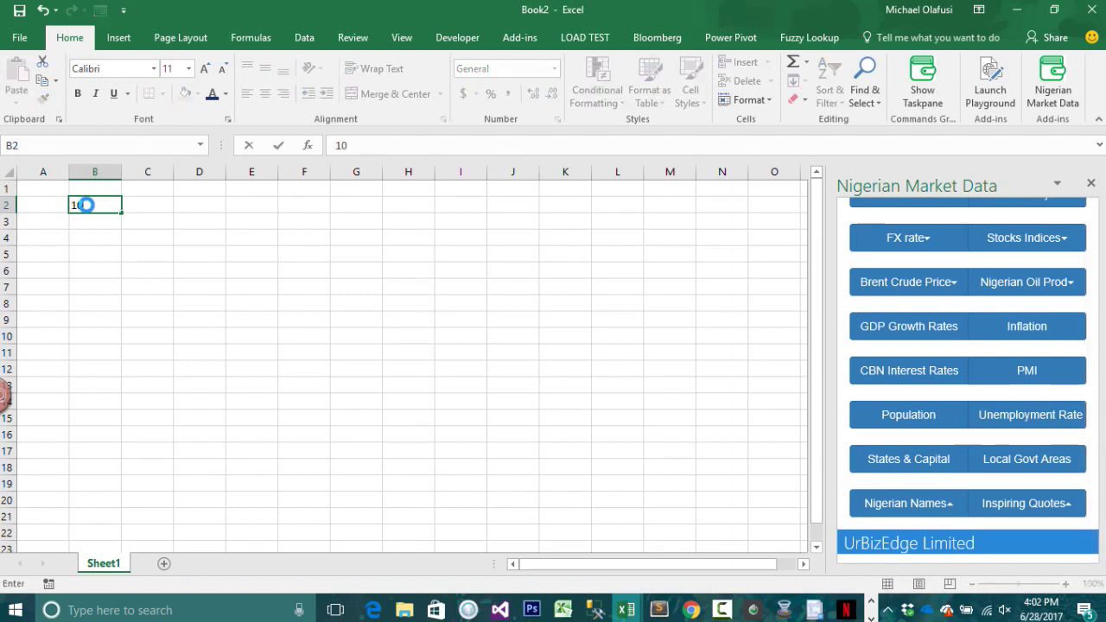
{"action": "left_click", "coordinate": [86, 205]}
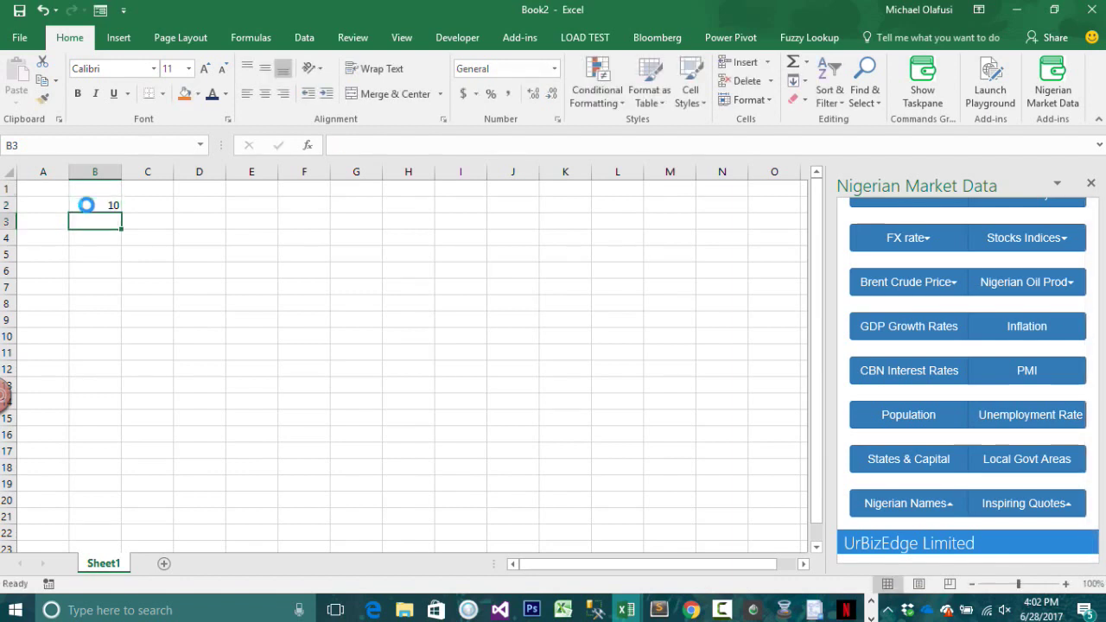
{"action": "left_click", "coordinate": [956, 504]}
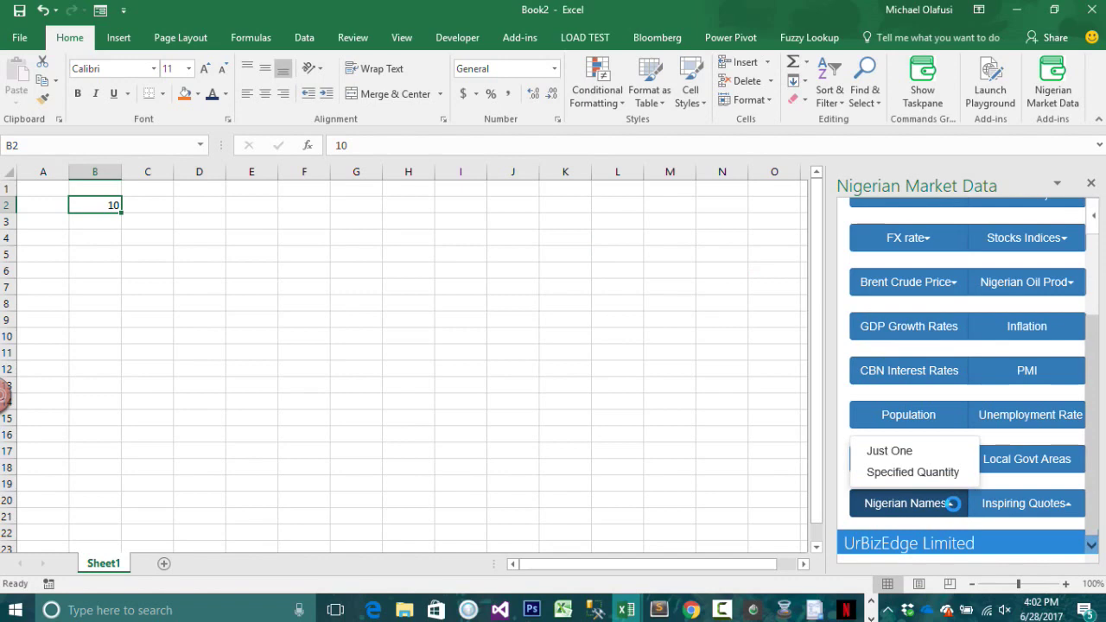
- Generate ten Nigerian names into B2:B11 with Specified Quantity, then return to the presentation
{"action": "left_click", "coordinate": [913, 472]}
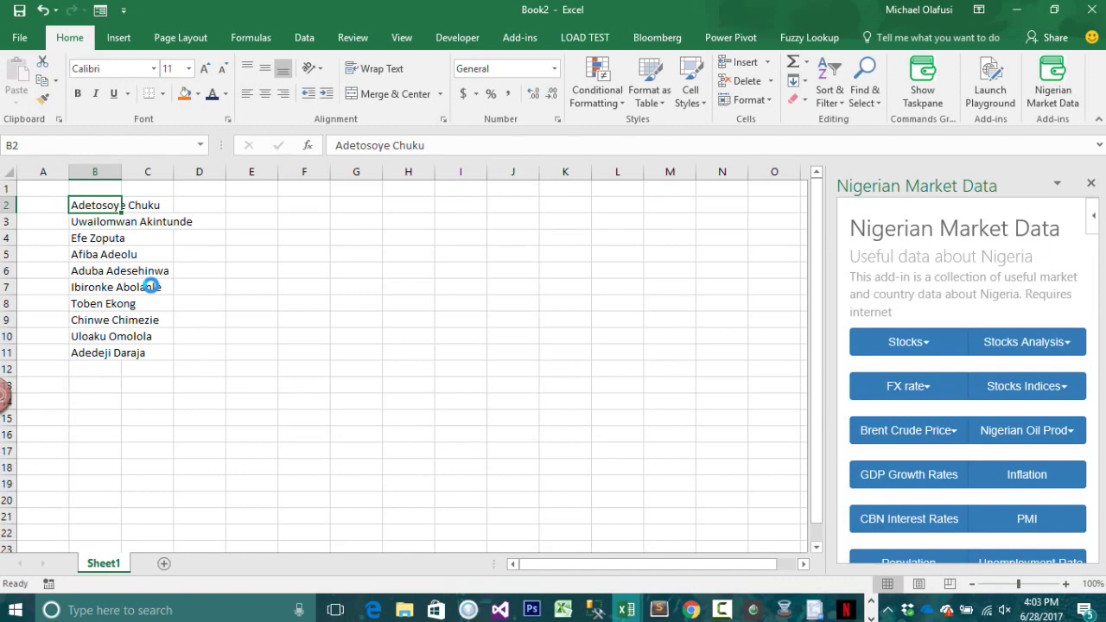
{"action": "key", "text": "alt+Tab"}
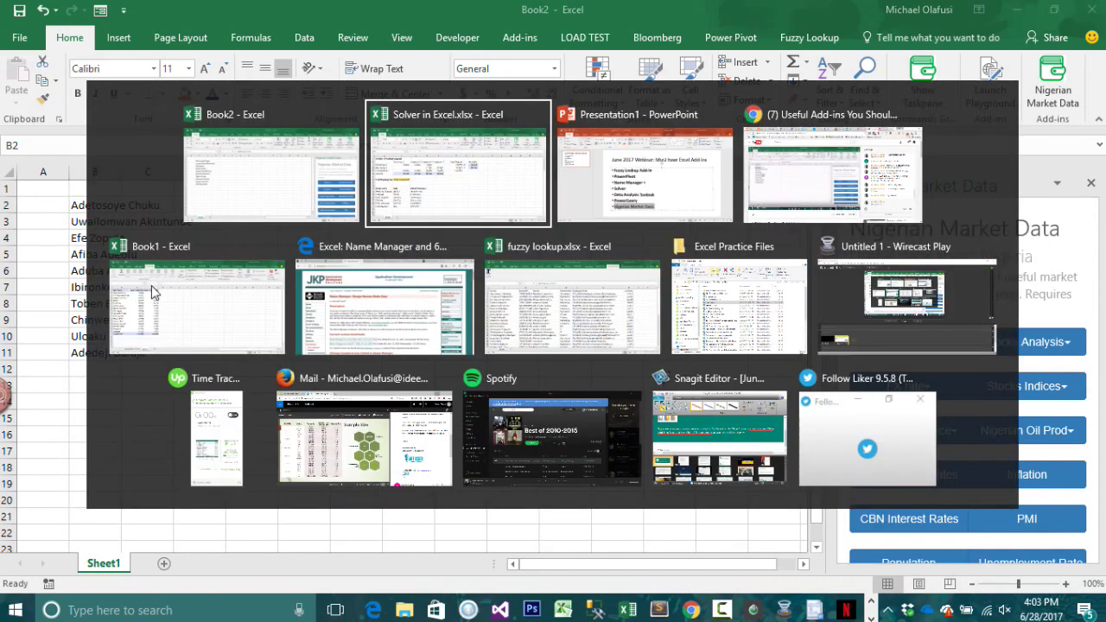
- Run the agenda slide as a slide show, then bring up YouTube Creator Studio's live control room
{"action": "key", "text": "alt+Tab"}
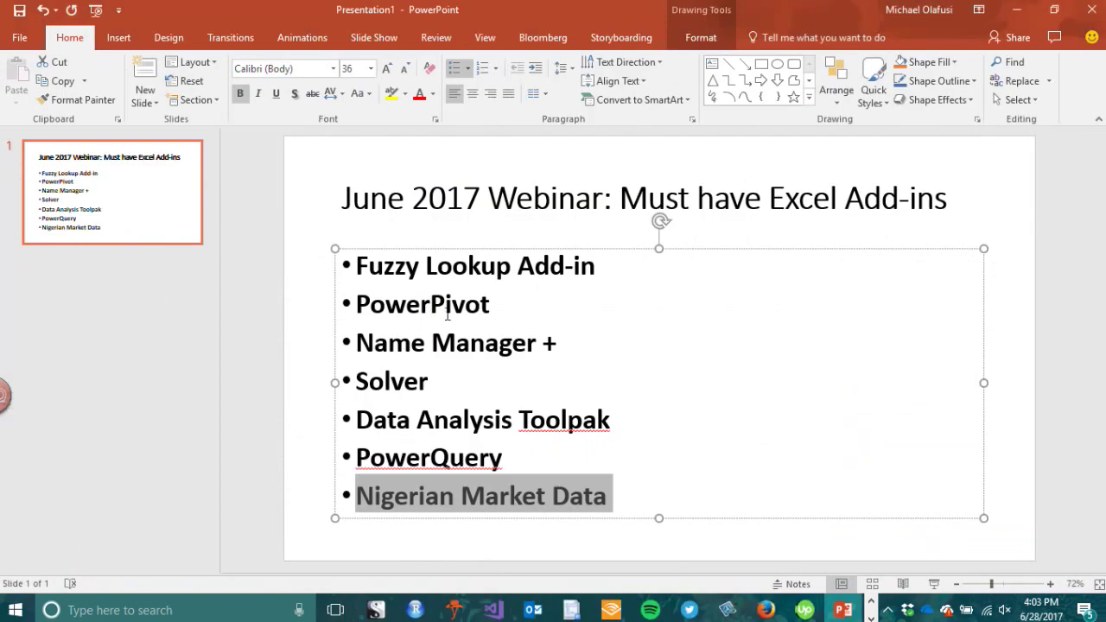
{"action": "left_click", "coordinate": [659, 309]}
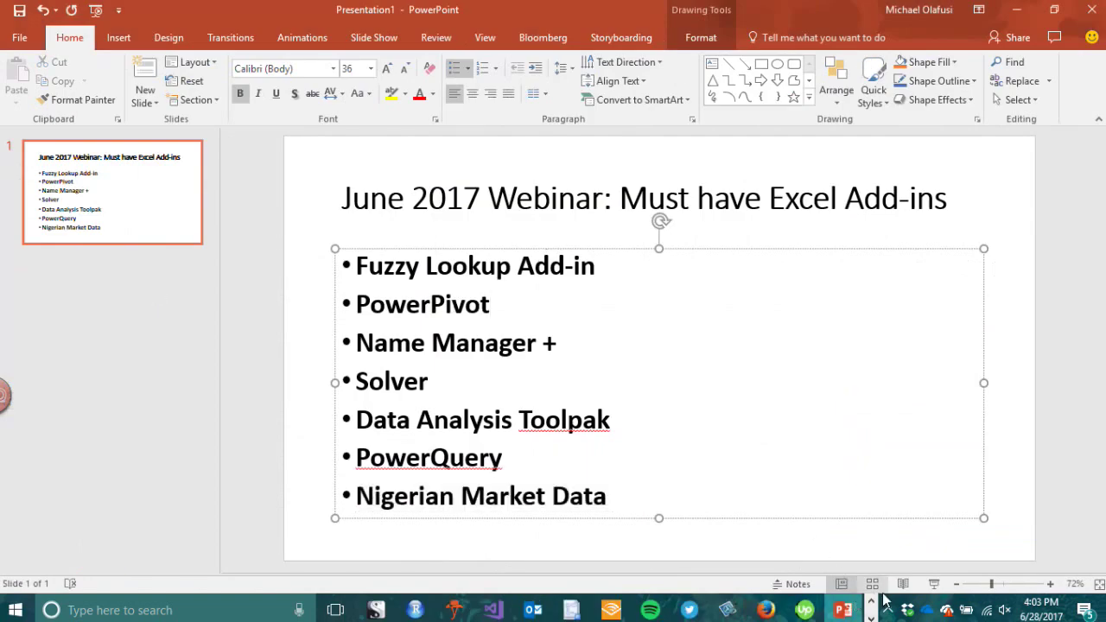
{"action": "left_click", "coordinate": [934, 584]}
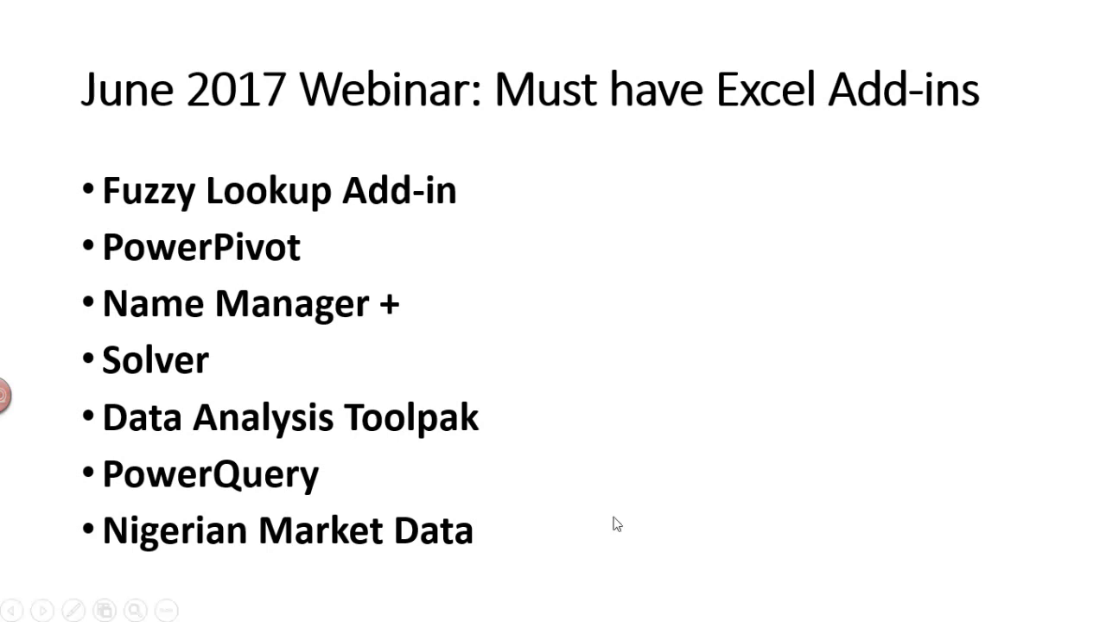
{"action": "key", "text": "alt+Tab"}
{"action": "key", "text": "alt+Tab"}
{"action": "key", "text": "alt+Tab"}
{"action": "key", "text": "alt+Tab"}
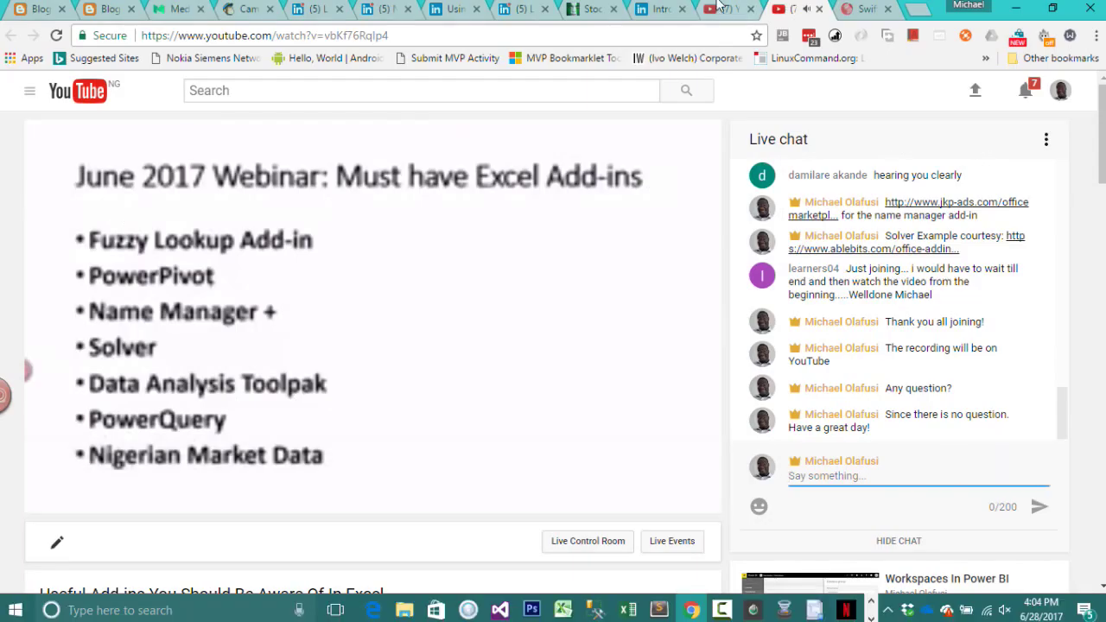
{"action": "left_click", "coordinate": [717, 8]}
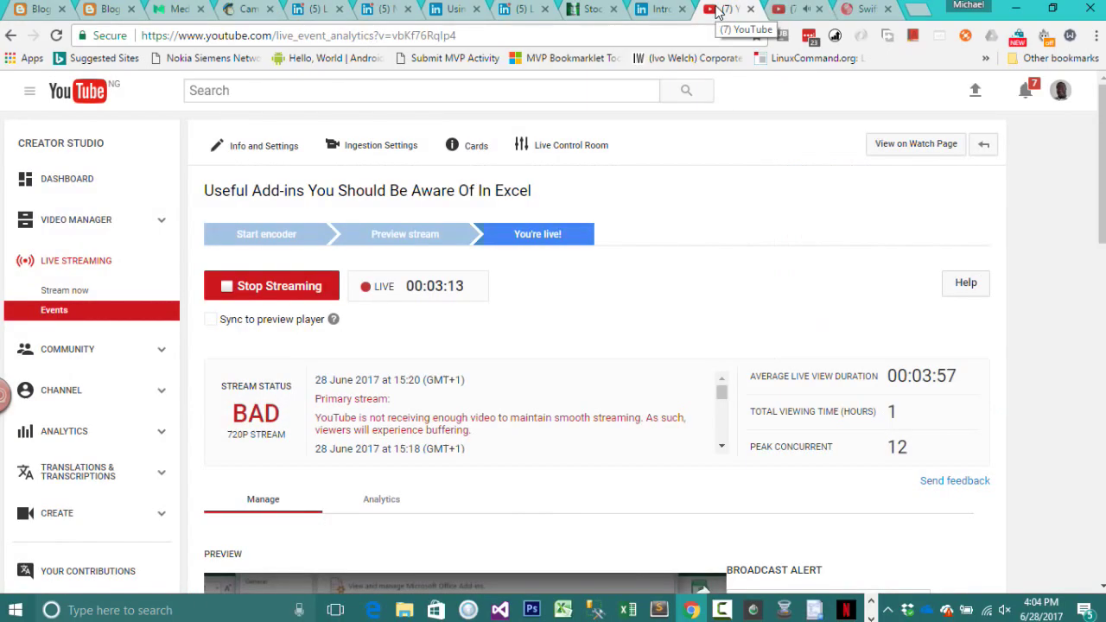